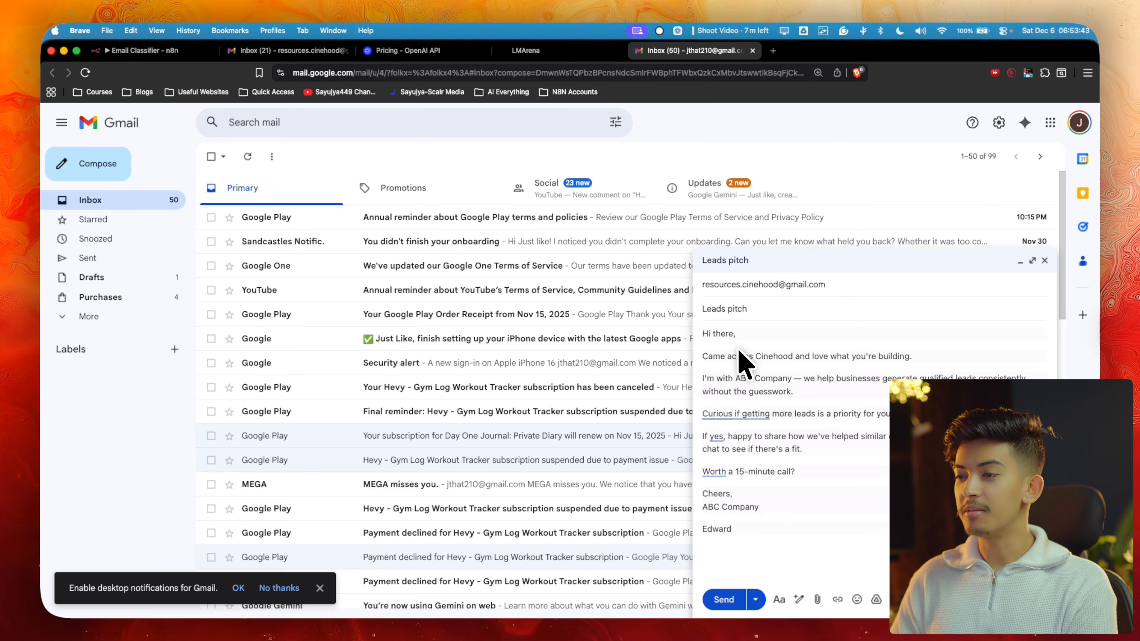
# Send the Leads pitch email, then view the Email Classifier execution history in n8n
pyautogui.click(724, 600)
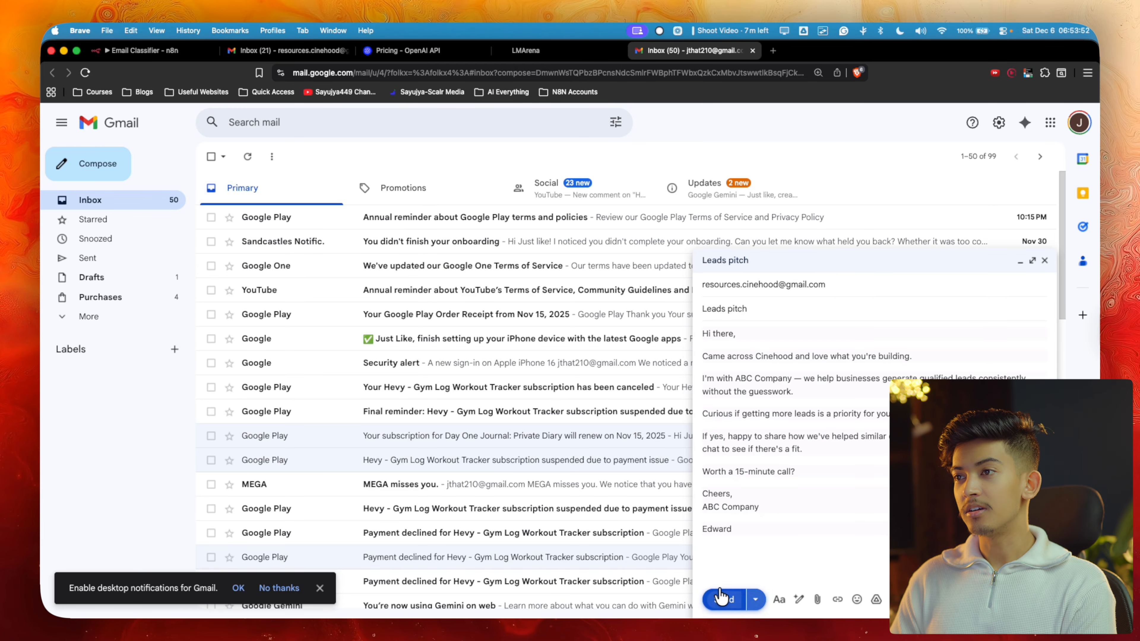
pyautogui.click(280, 51)
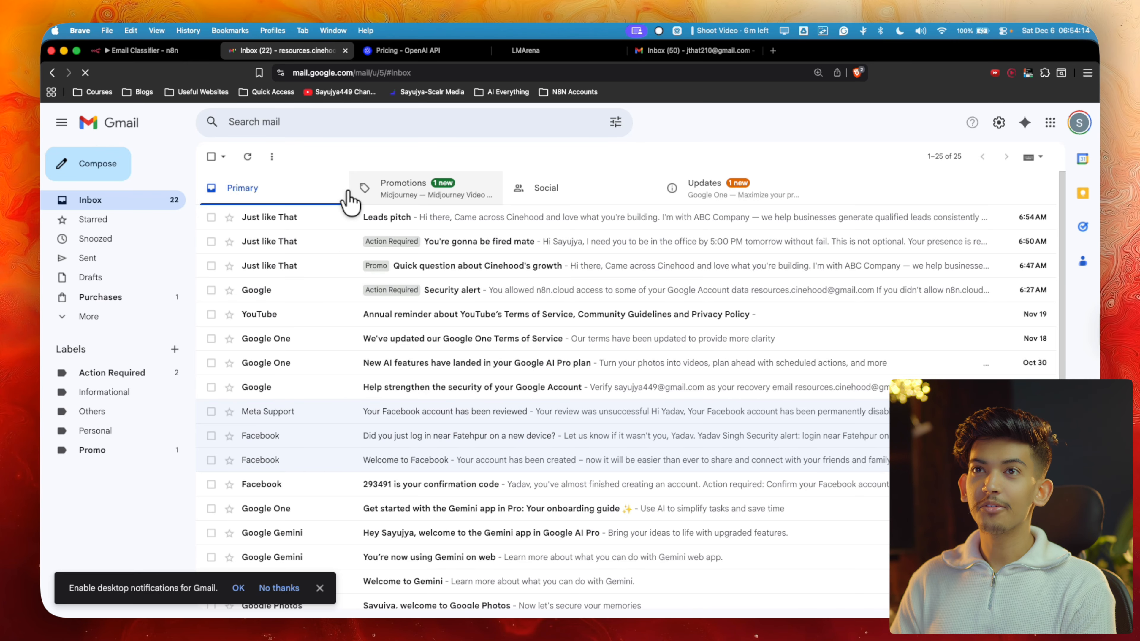
pyautogui.click(136, 51)
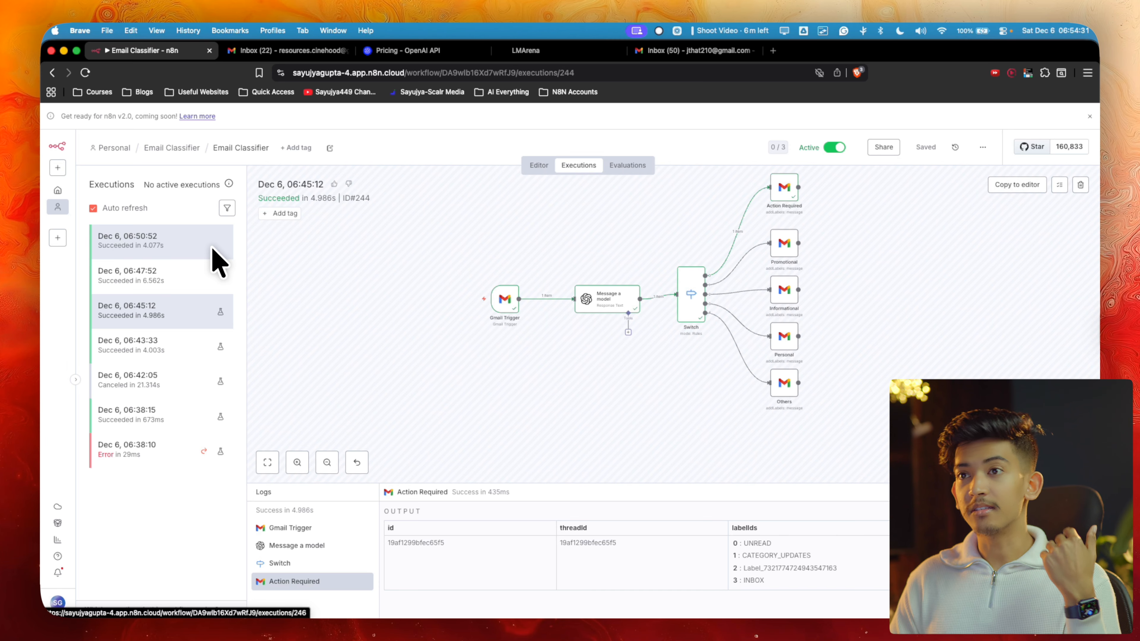
# Review the sent Leads pitch email and confirm the new 06:54:52 execution succeeded
pyautogui.click(288, 51)
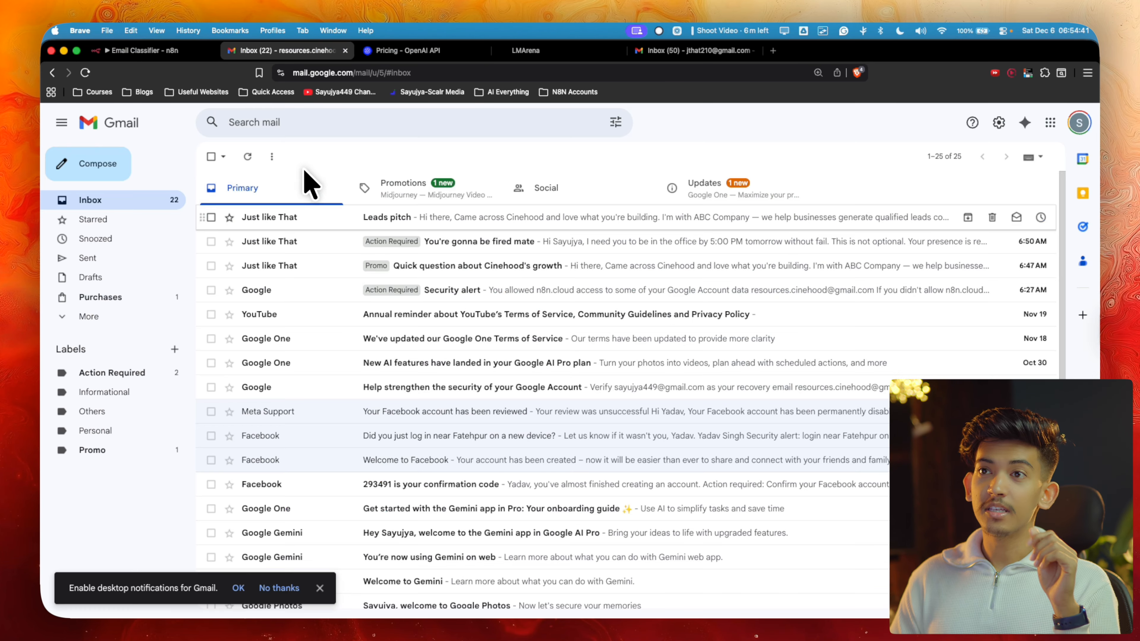
pyautogui.click(197, 51)
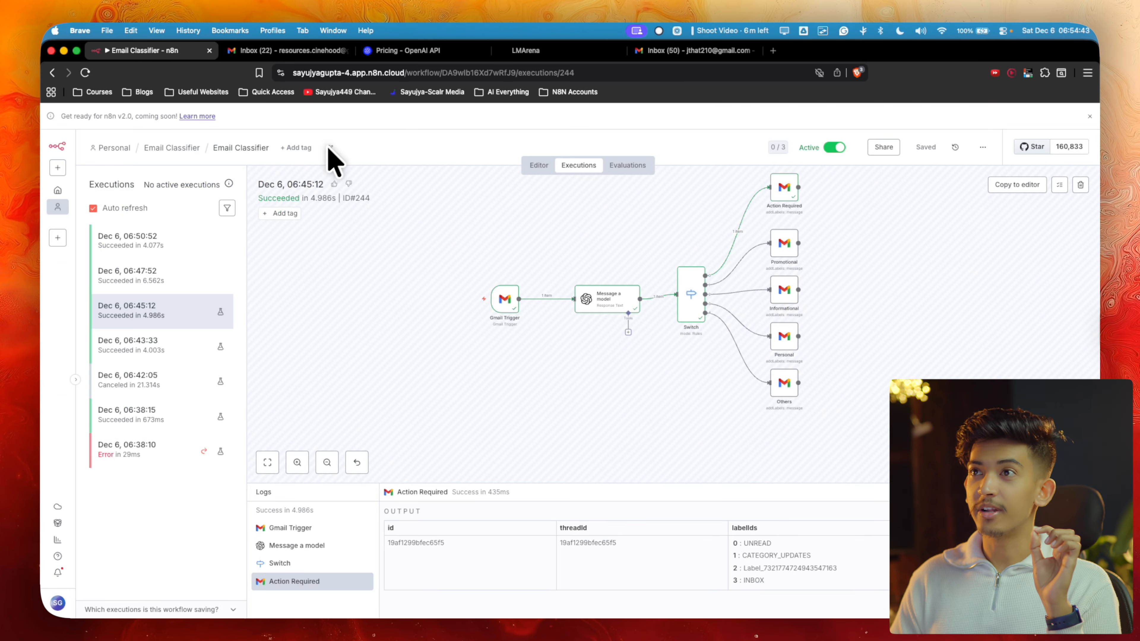
pyautogui.click(644, 52)
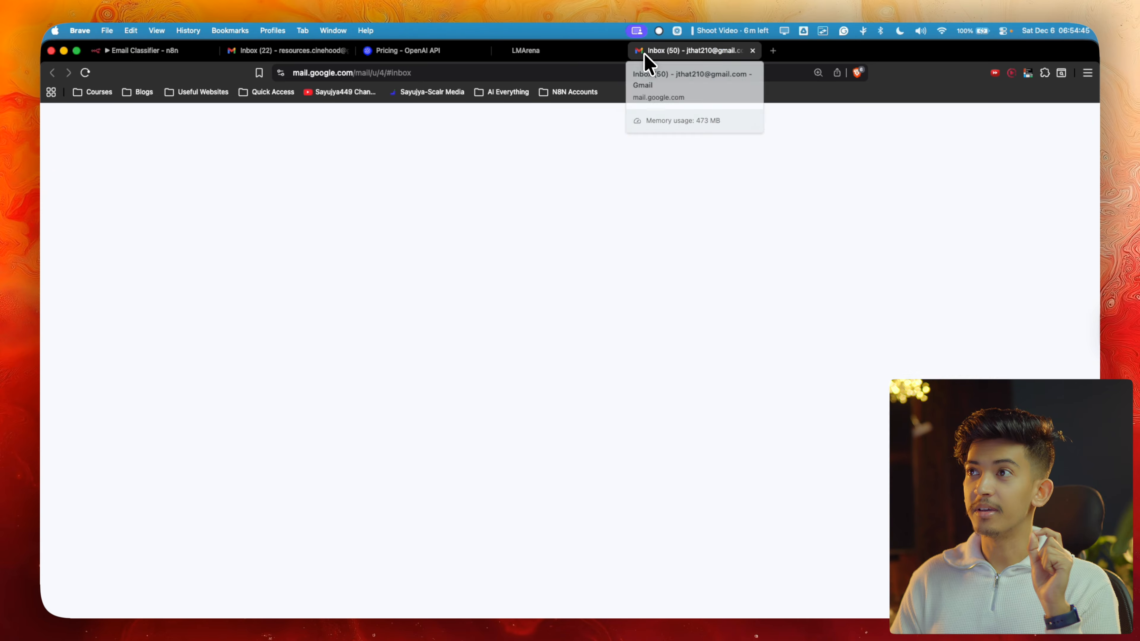
pyautogui.click(162, 51)
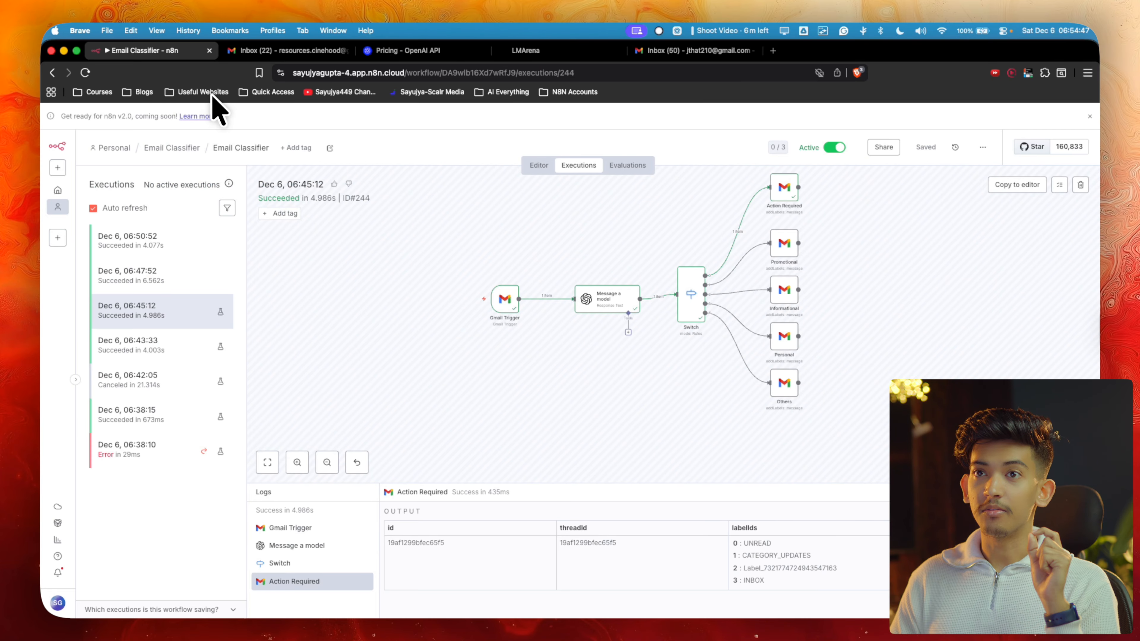
pyautogui.click(691, 50)
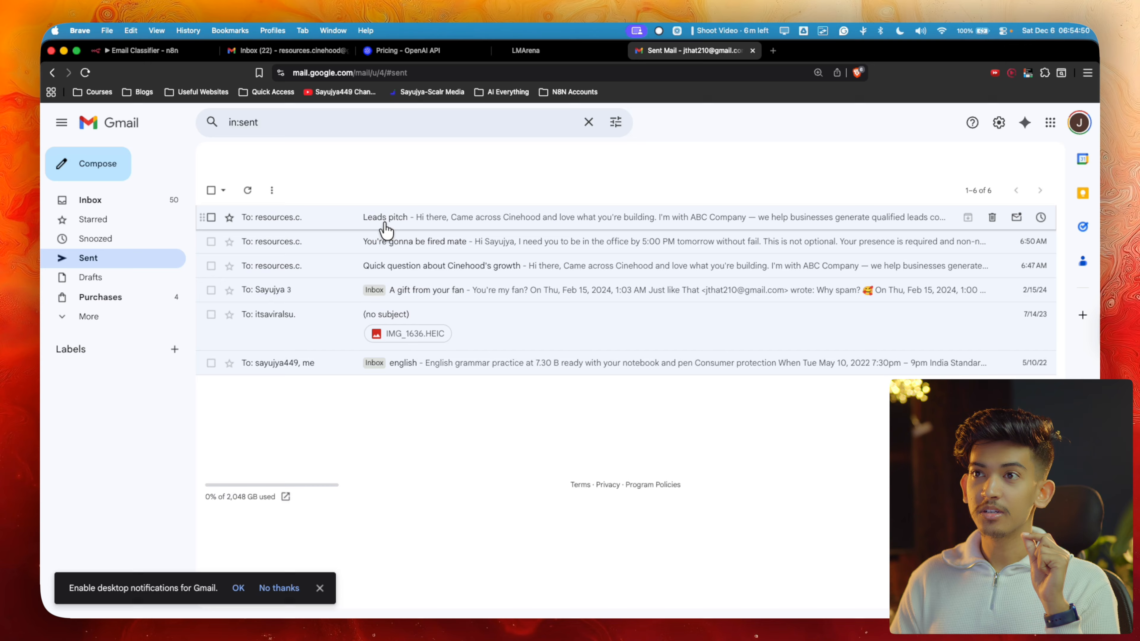
pyautogui.click(376, 219)
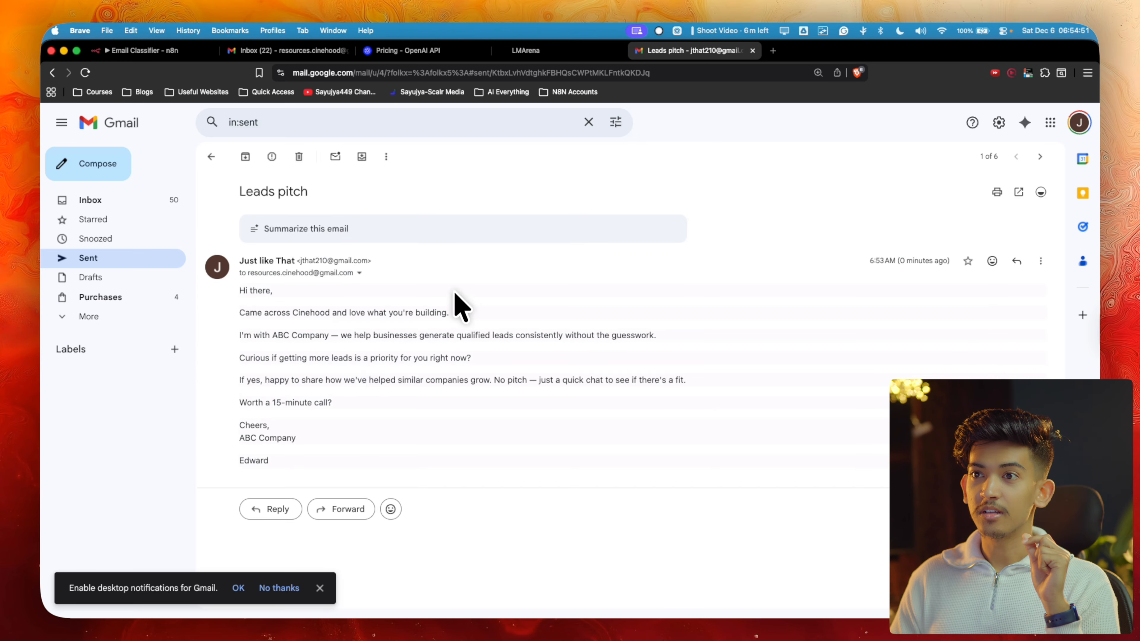
pyautogui.moveTo(234, 290); pyautogui.dragTo(356, 448)
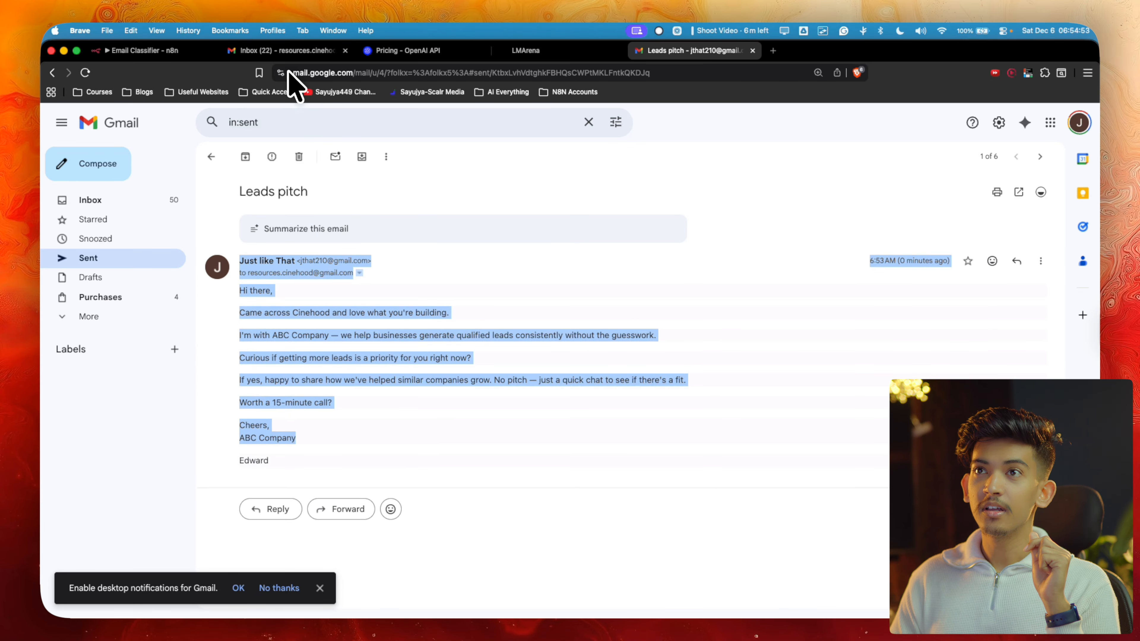
pyautogui.click(182, 50)
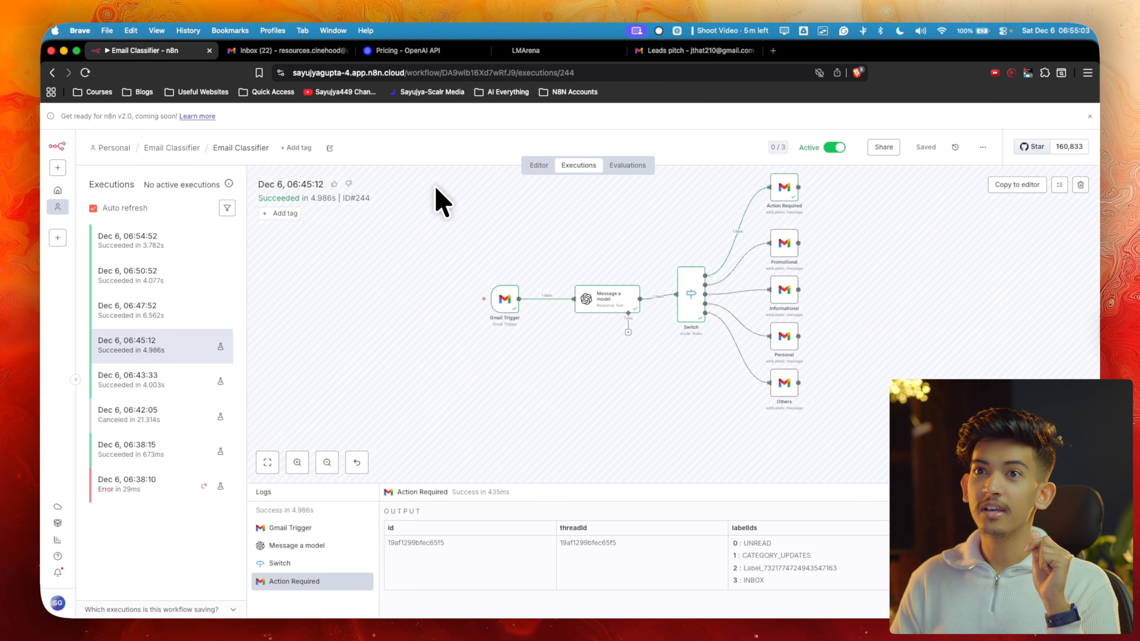
pyautogui.click(305, 50)
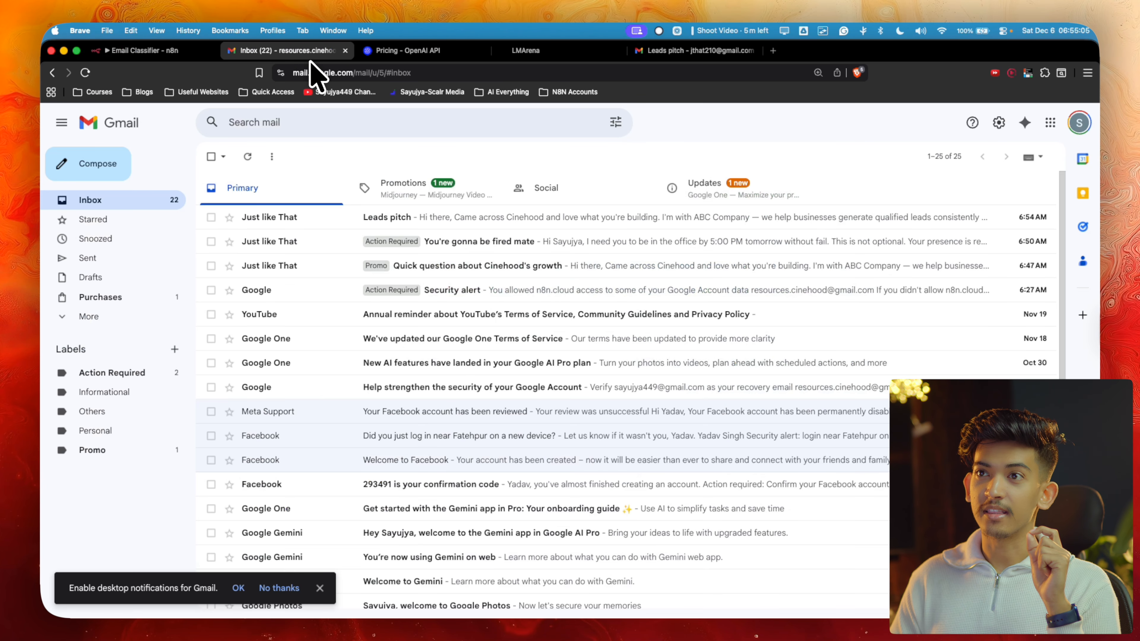
# Reload the receiving inbox to reveal the Promo label and open the 'You're gonna be fired mate' email
pyautogui.press('super+r')
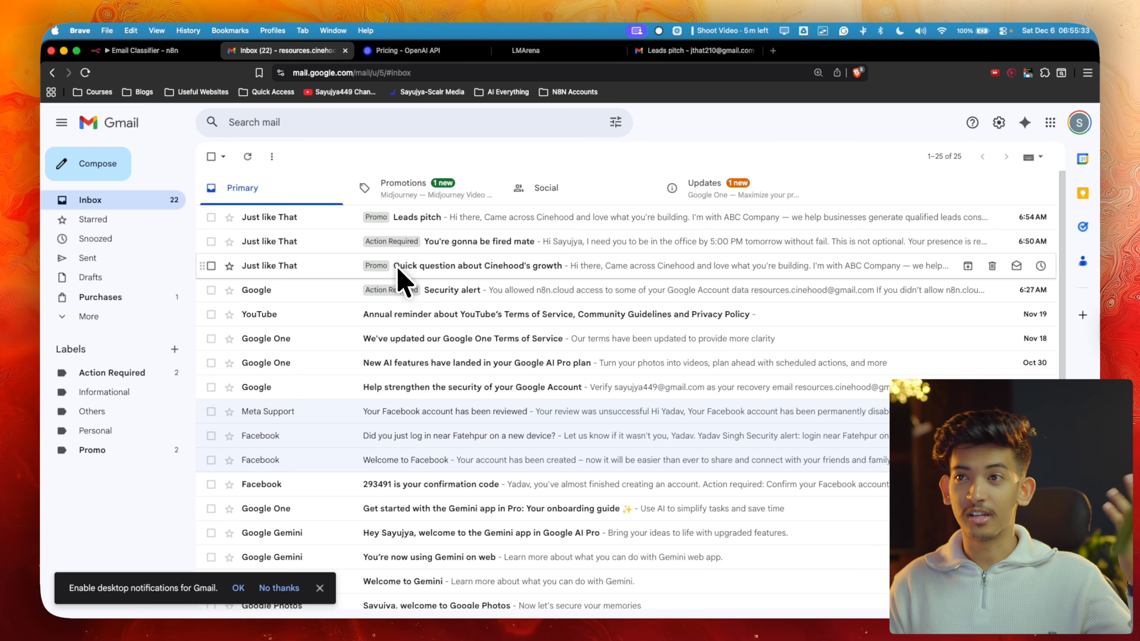
pyautogui.click(421, 242)
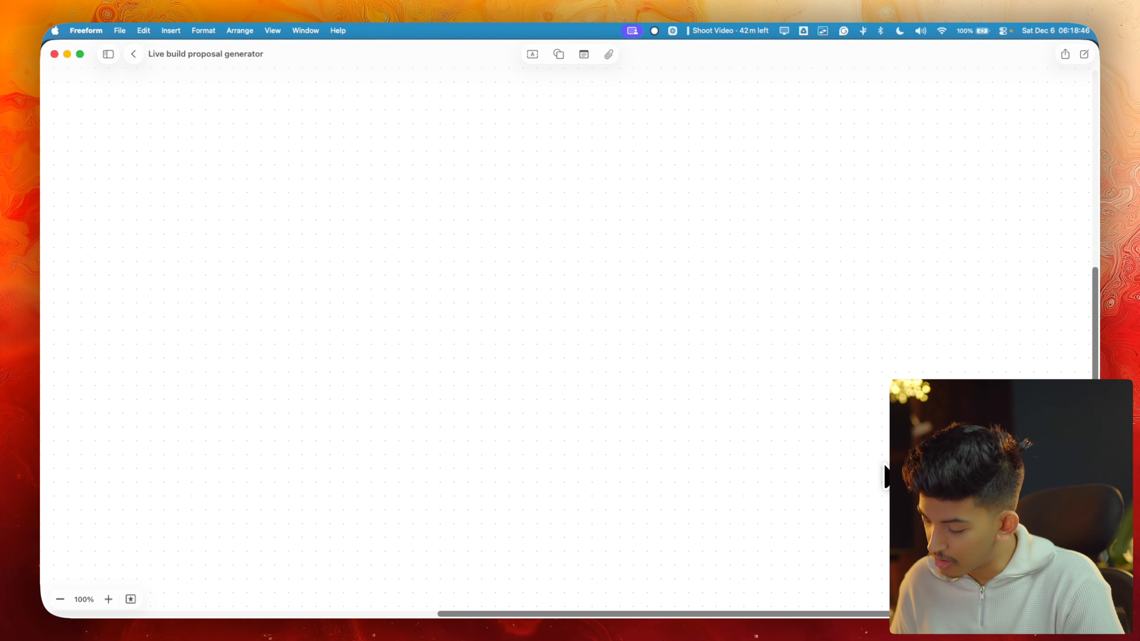
# Draw the first flow box and write 'Gmail' inside it for the trigger
pyautogui.moveTo(112, 189)
pyautogui.mouseDown()
pyautogui.moveTo(183, 180)
pyautogui.moveTo(187, 226)
pyautogui.moveTo(152, 238)
pyautogui.moveTo(106, 214)
pyautogui.moveTo(122, 183)
pyautogui.moveTo(133, 205)
pyautogui.moveTo(160, 192)
pyautogui.moveTo(134, 232)
pyautogui.moveTo(139, 217)
pyautogui.moveTo(156, 245)
pyautogui.moveTo(169, 224)
pyautogui.mouseUp()
pyautogui.click(131, 225)
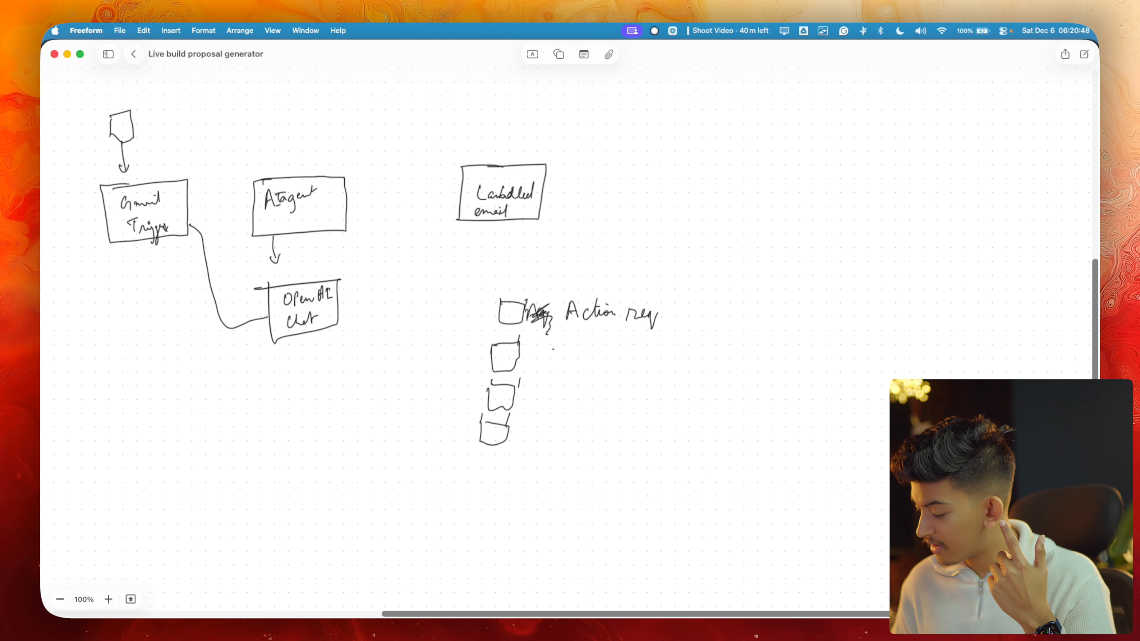
# Handwrite 'Promo – newsletters, selling, cold pitches' and 'Informational' beside the second and third boxes
pyautogui.moveTo(552, 349); pyautogui.dragTo(550, 359)
pyautogui.moveTo(552, 345)
pyautogui.mouseDown()
pyautogui.moveTo(600, 361)
pyautogui.moveTo(681, 348)
pyautogui.moveTo(685, 359)
pyautogui.mouseUp()
pyautogui.moveTo(700, 353)
pyautogui.mouseDown()
pyautogui.moveTo(782, 366)
pyautogui.moveTo(803, 340)
pyautogui.moveTo(813, 382)
pyautogui.moveTo(856, 356)
pyautogui.moveTo(865, 363)
pyautogui.mouseUp()
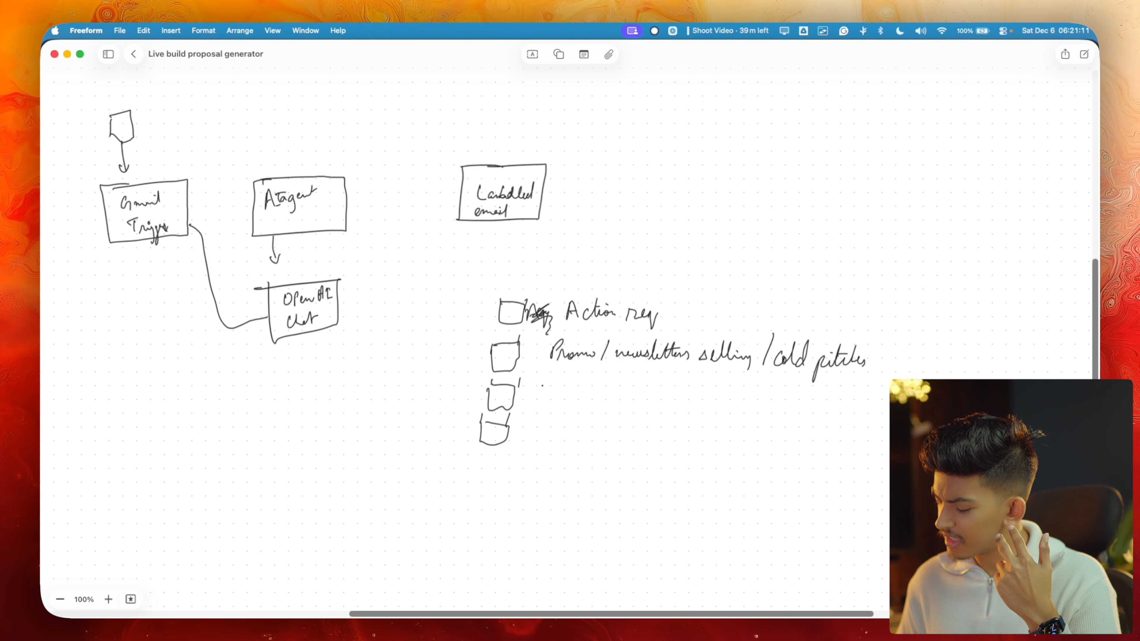
pyautogui.moveTo(542, 385)
pyautogui.mouseDown()
pyautogui.moveTo(540, 404)
pyautogui.moveTo(556, 400)
pyautogui.mouseUp()
pyautogui.moveTo(564, 386)
pyautogui.mouseDown()
pyautogui.moveTo(560, 409)
pyautogui.moveTo(564, 397)
pyautogui.mouseUp()
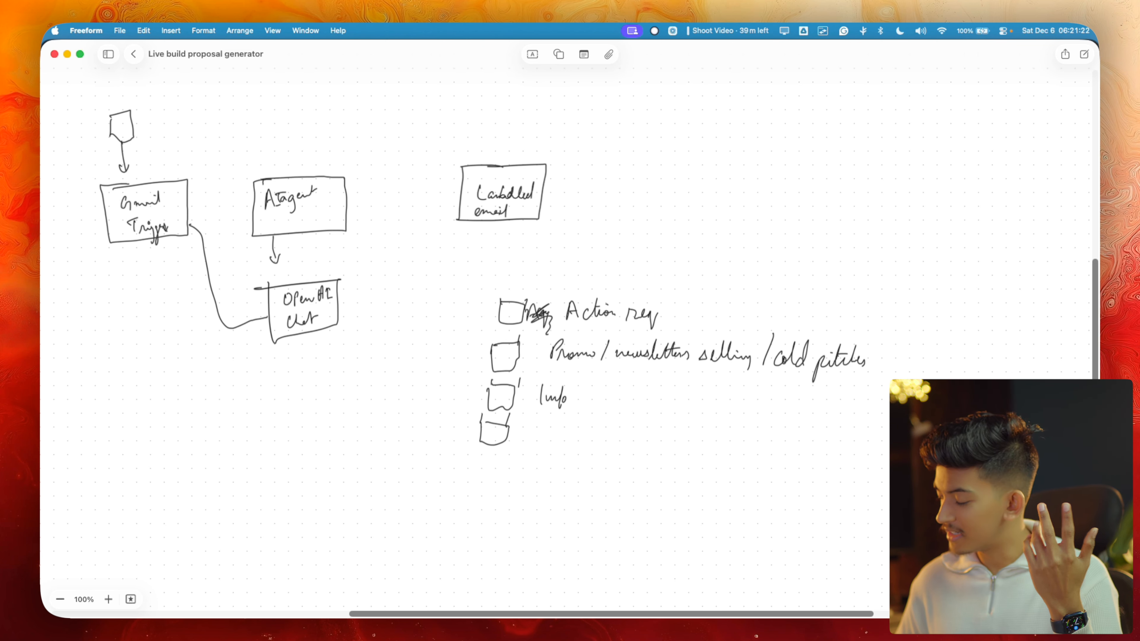
pyautogui.moveTo(565, 398); pyautogui.dragTo(588, 399)
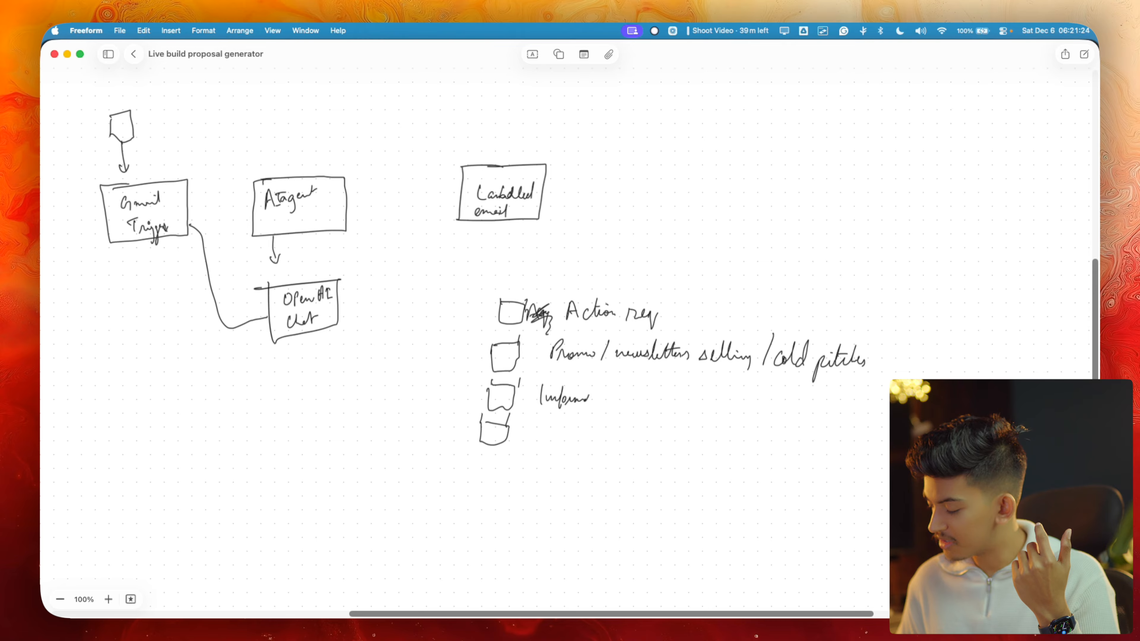
# Write 'Transactional → delivery, bills', draw the Others box, and bracket all categories with a brace
pyautogui.moveTo(589, 399); pyautogui.dragTo(596, 387)
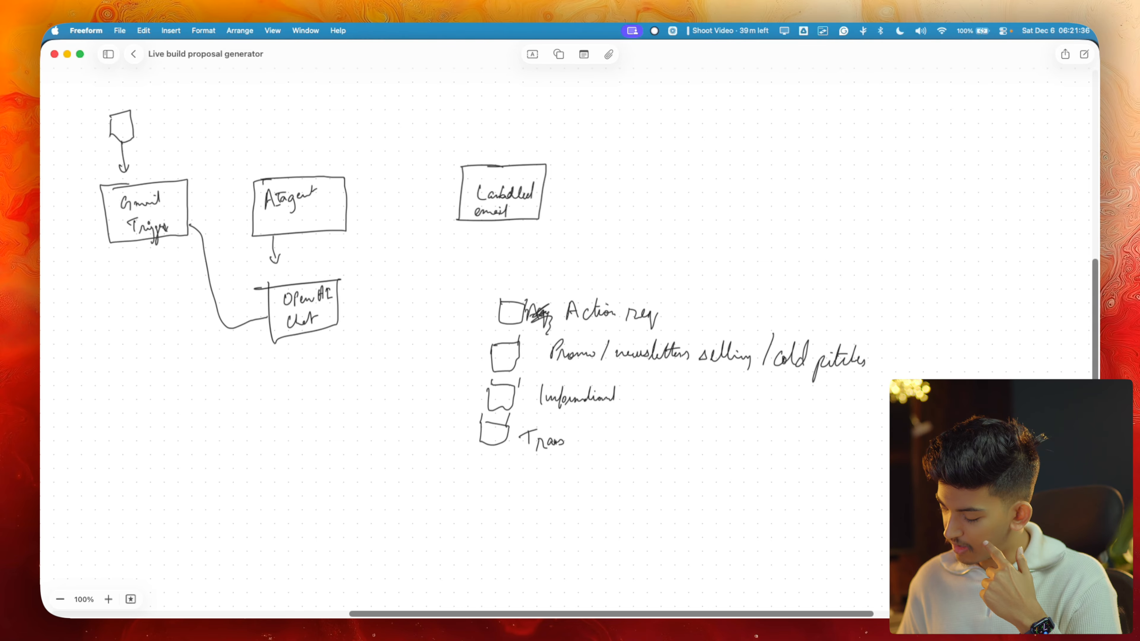
pyautogui.moveTo(564, 442)
pyautogui.mouseDown()
pyautogui.moveTo(609, 424)
pyautogui.moveTo(637, 441)
pyautogui.mouseUp()
pyautogui.moveTo(630, 435); pyautogui.dragTo(676, 445)
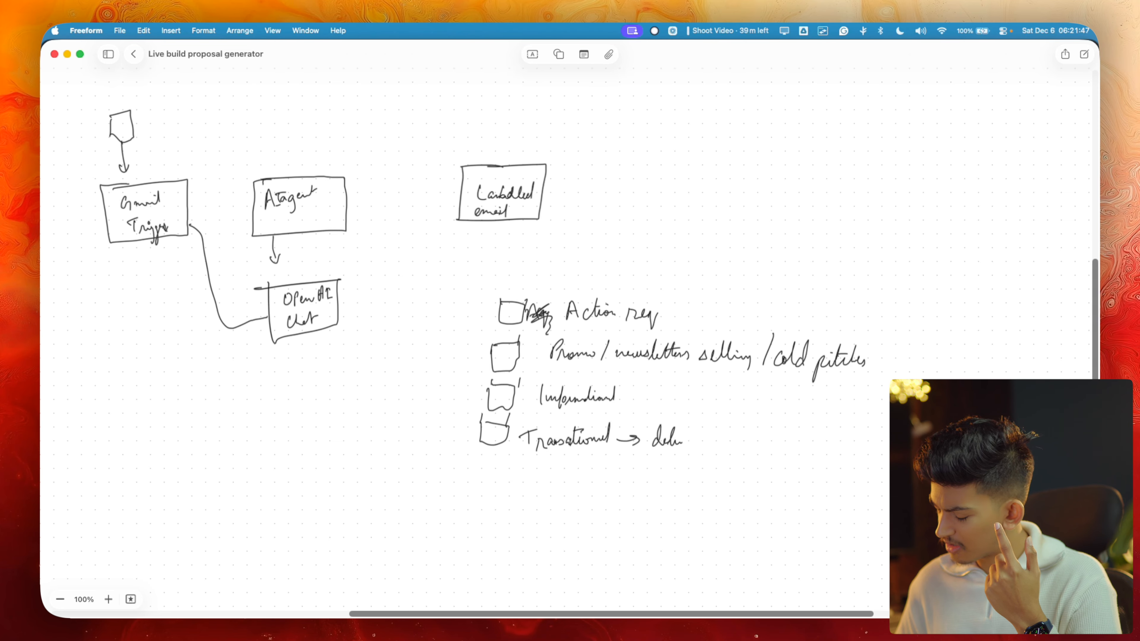
pyautogui.moveTo(677, 442); pyautogui.dragTo(703, 454)
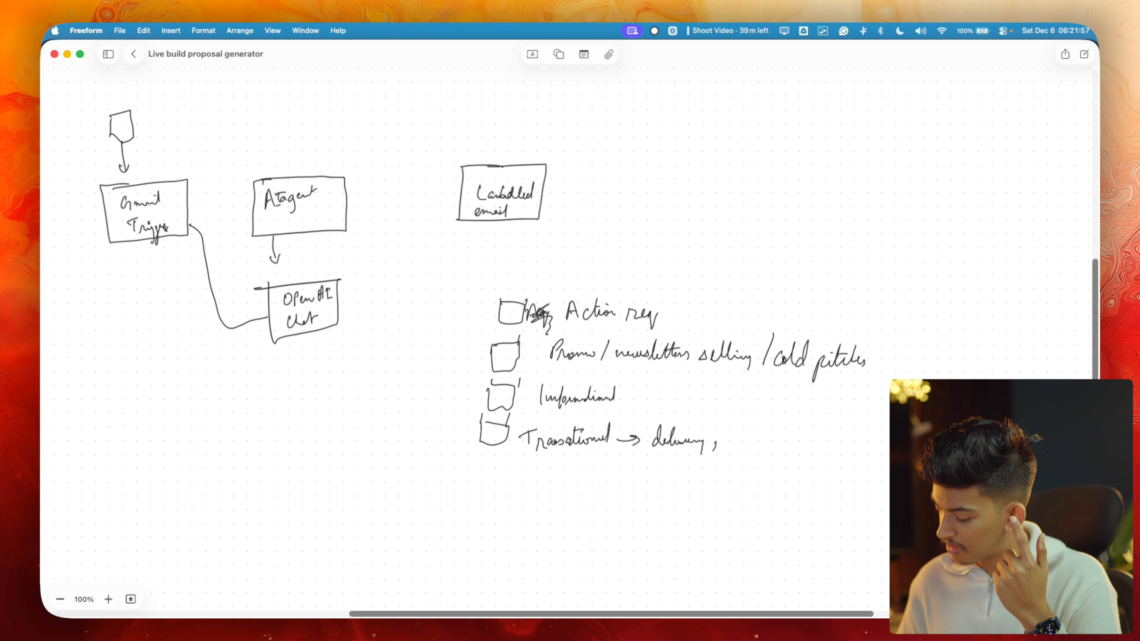
pyautogui.moveTo(746, 438); pyautogui.dragTo(758, 427)
pyautogui.moveTo(773, 443); pyautogui.dragTo(801, 436)
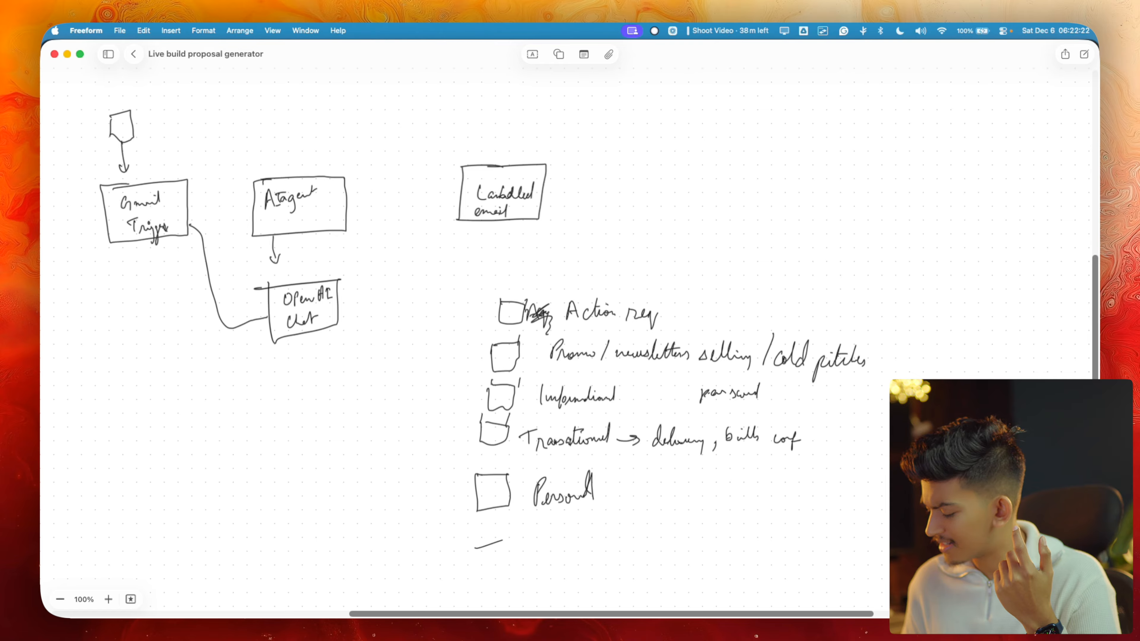
pyautogui.moveTo(502, 540); pyautogui.dragTo(470, 551)
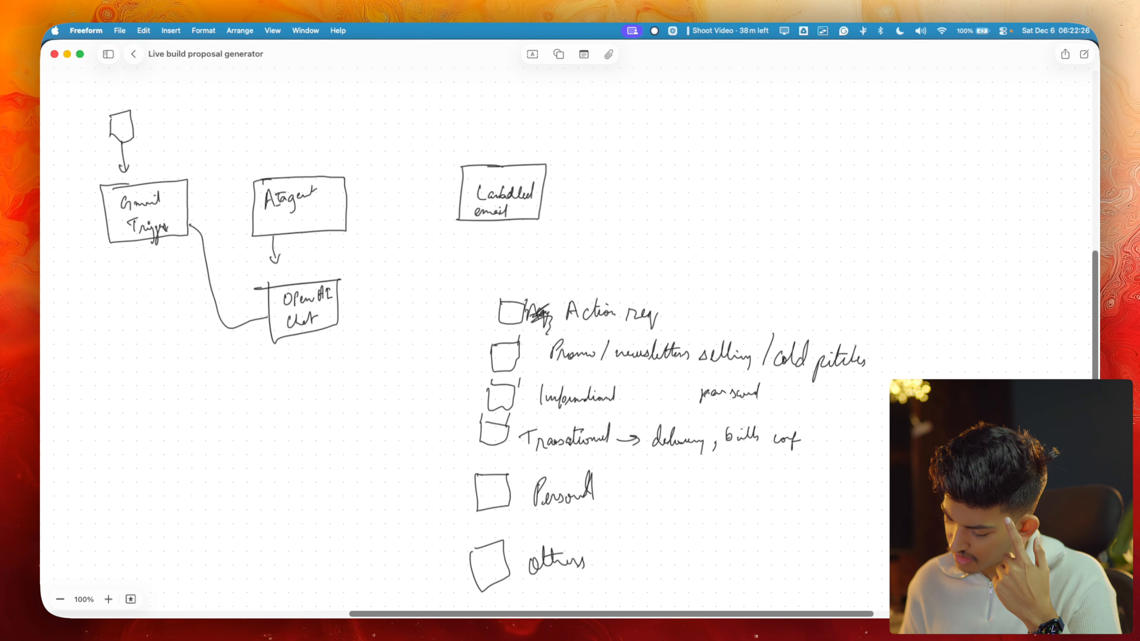
pyautogui.moveTo(465, 310)
pyautogui.mouseDown()
pyautogui.moveTo(403, 519)
pyautogui.moveTo(478, 579)
pyautogui.mouseUp()
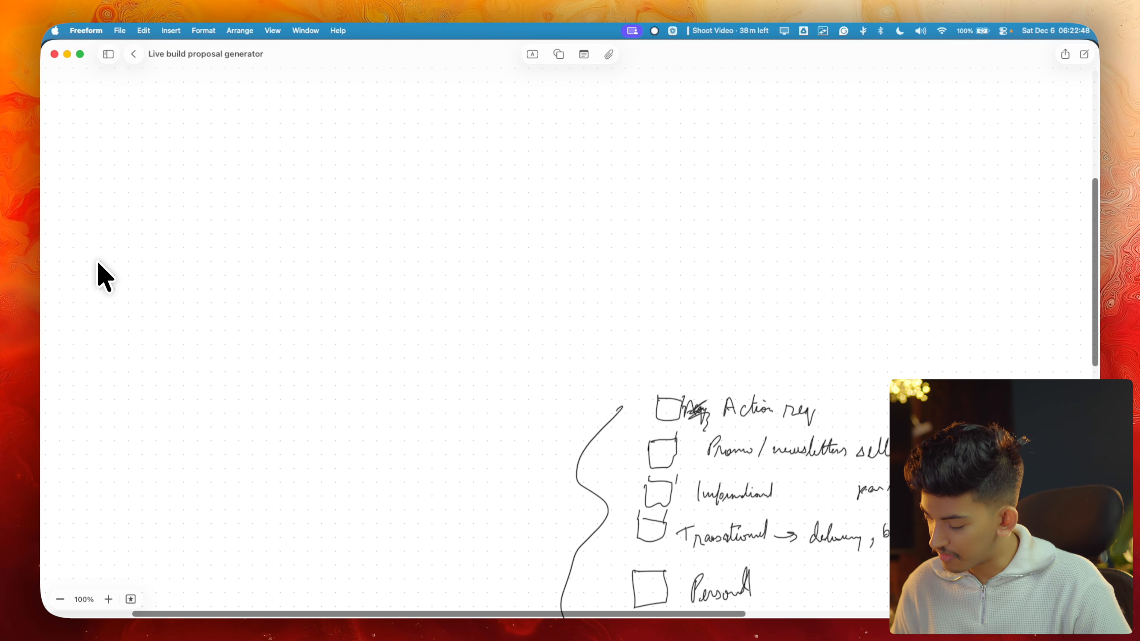
# Sketch the Gm T → OpenAI → Split flowchart with AR and Prom label branches and select it
pyautogui.moveTo(293, 250)
pyautogui.mouseDown()
pyautogui.moveTo(326, 252)
pyautogui.moveTo(284, 268)
pyautogui.mouseUp()
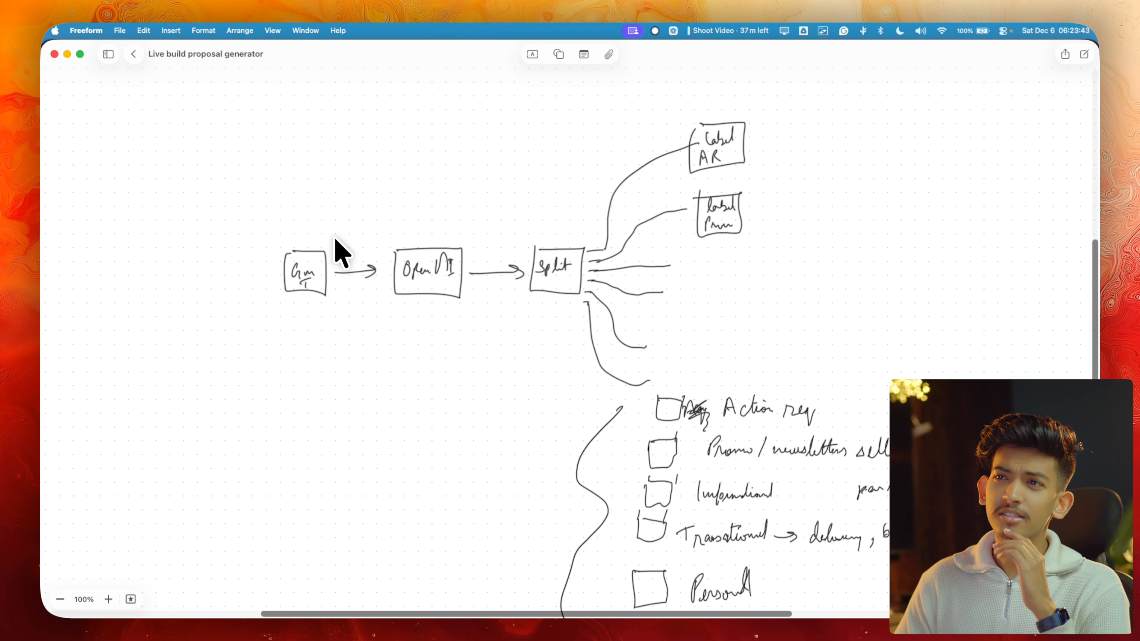
pyautogui.moveTo(259, 76)
pyautogui.mouseDown()
pyautogui.moveTo(720, 265)
pyautogui.moveTo(829, 337)
pyautogui.mouseUp()
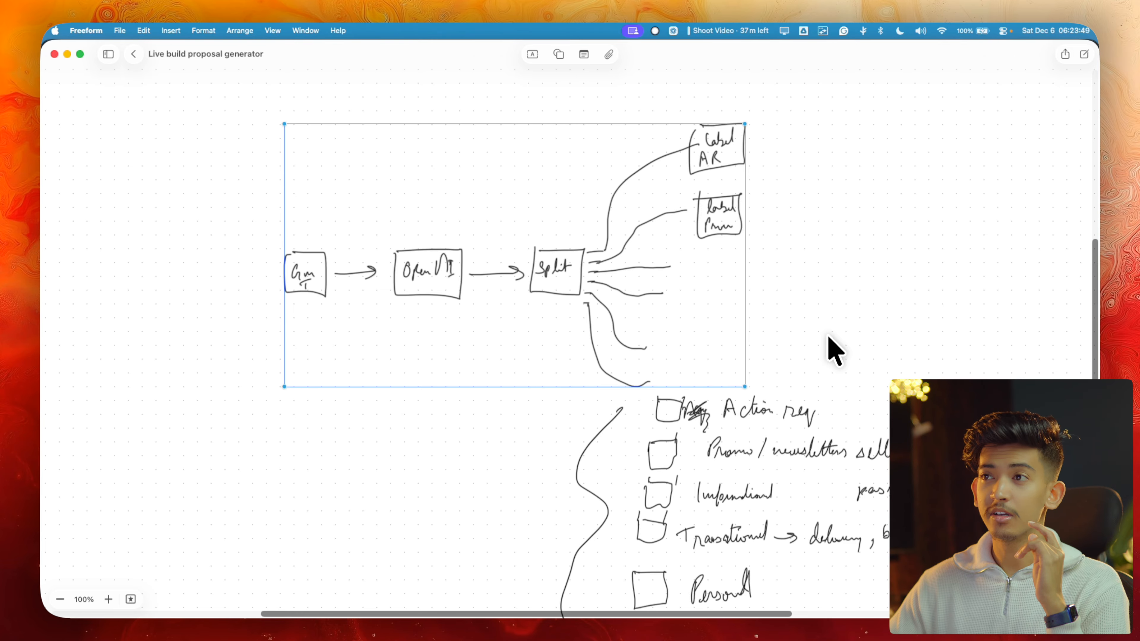
pyautogui.hotkey('ctrl', 'Up')
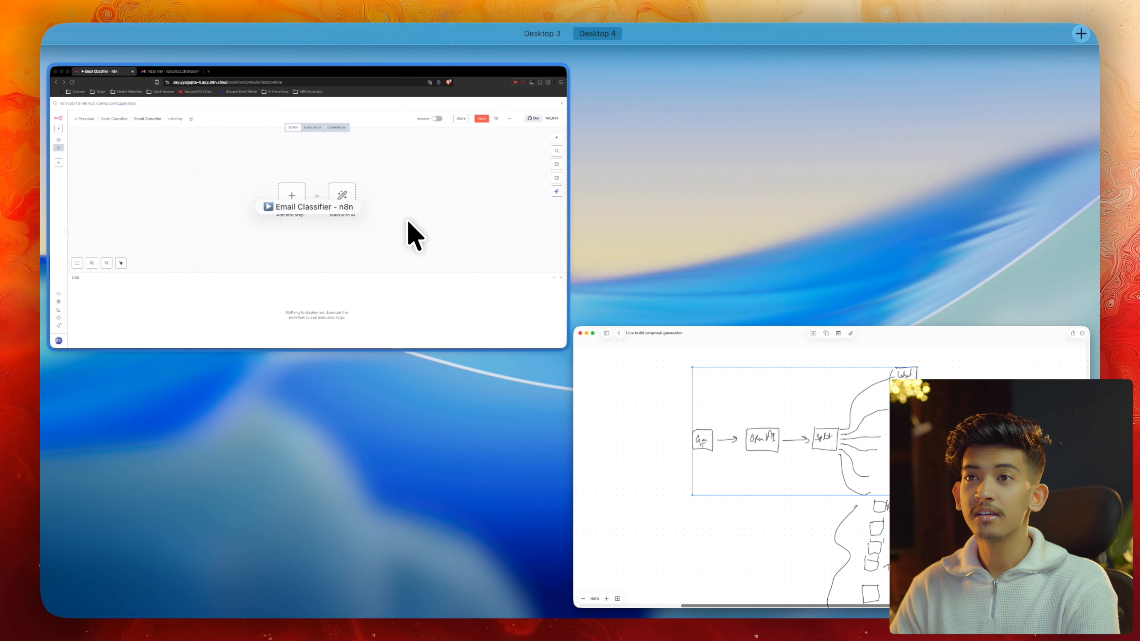
# Add a Gmail Trigger set to On message received as the workflow's first node
pyautogui.click(405, 222)
pyautogui.click(537, 312)
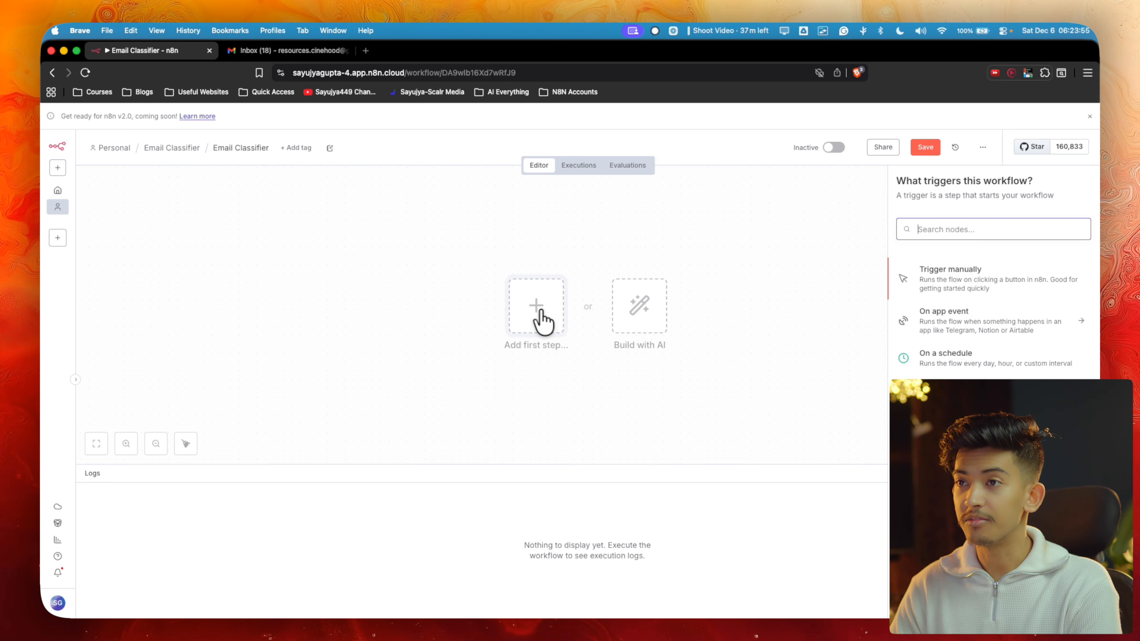
pyautogui.write('ga')
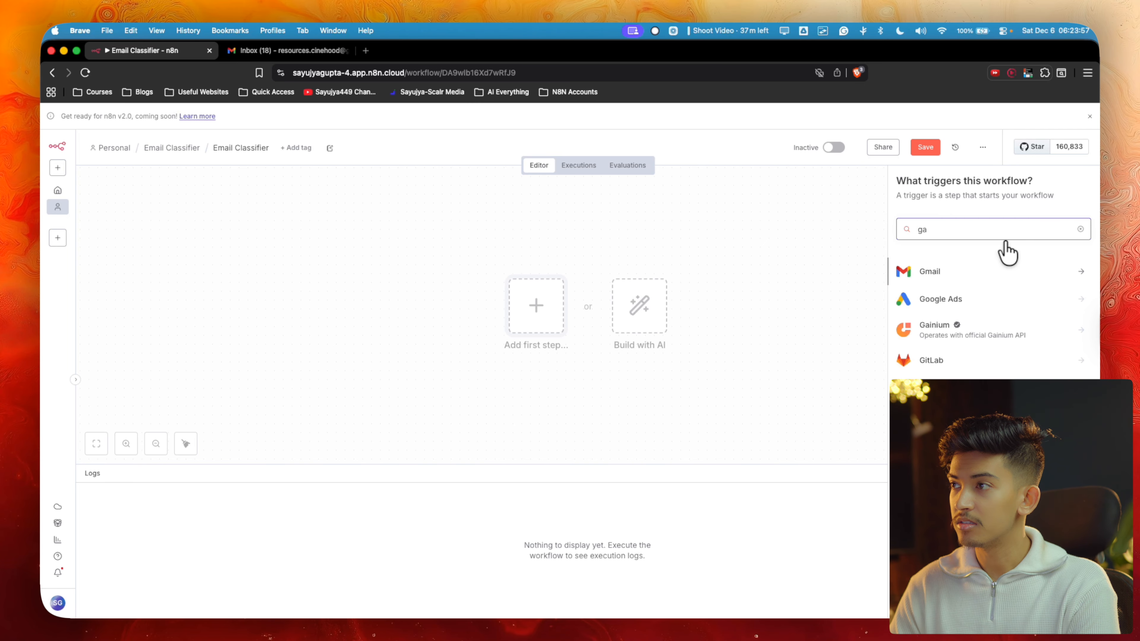
pyautogui.click(984, 273)
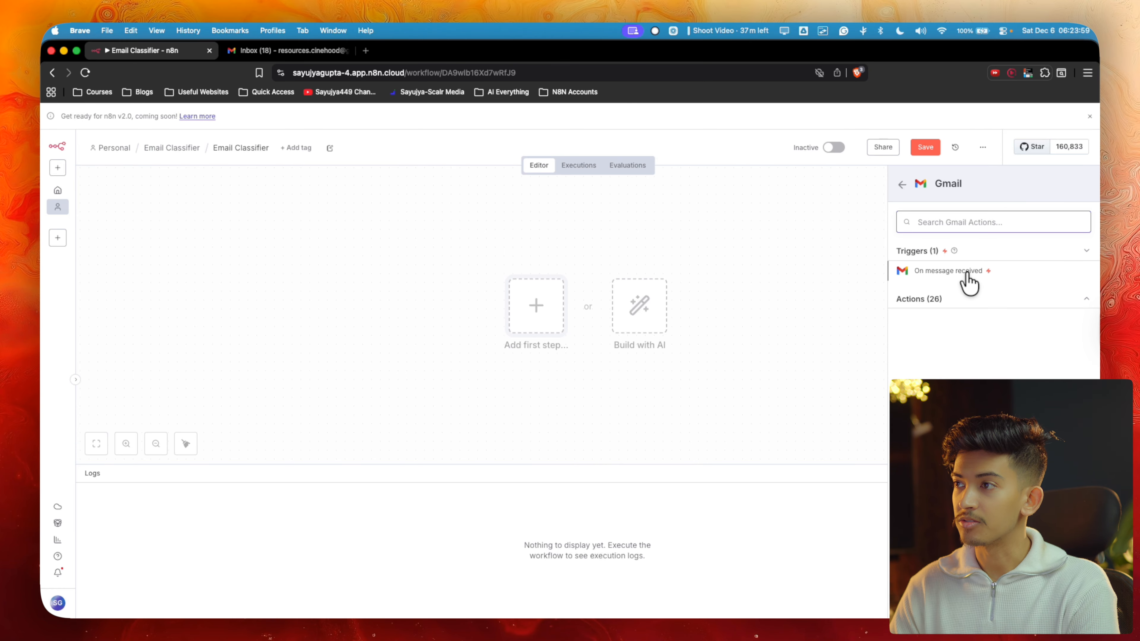
pyautogui.click(968, 282)
pyautogui.click(735, 132)
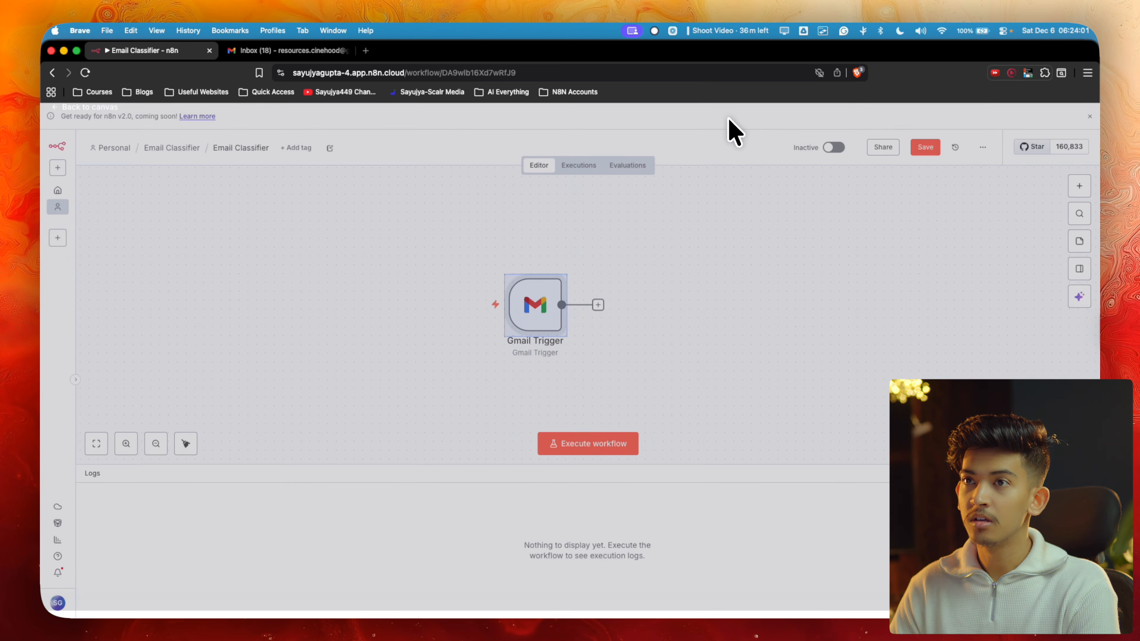
# Connect an OpenAI 'Message a model' node after the Gmail Trigger
pyautogui.hscroll(5, 541, 314)
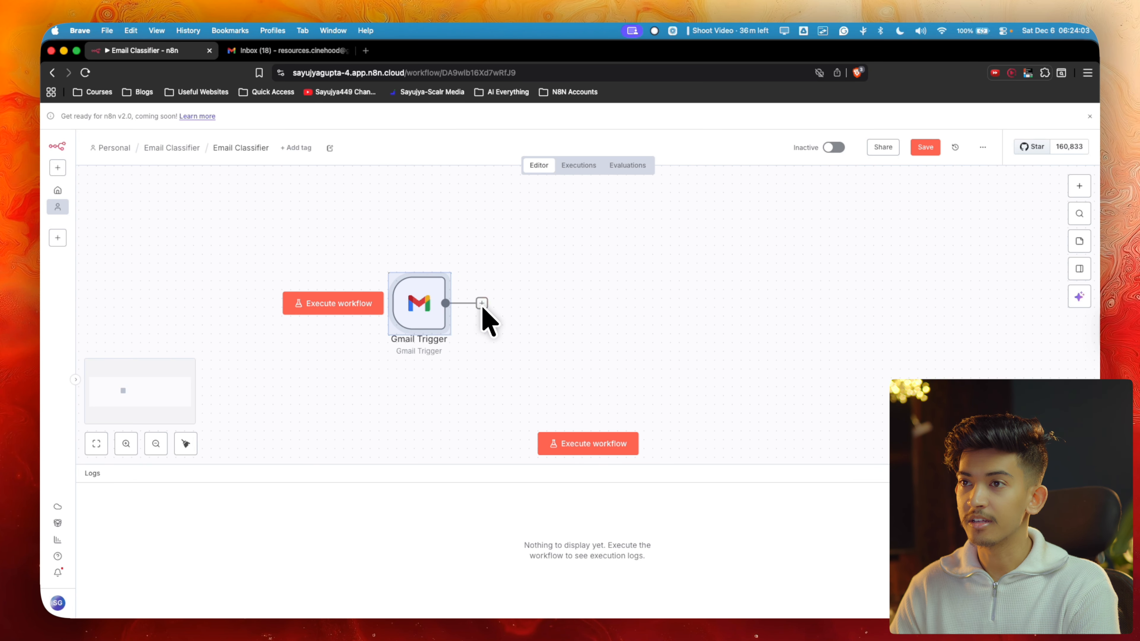
pyautogui.click(481, 304)
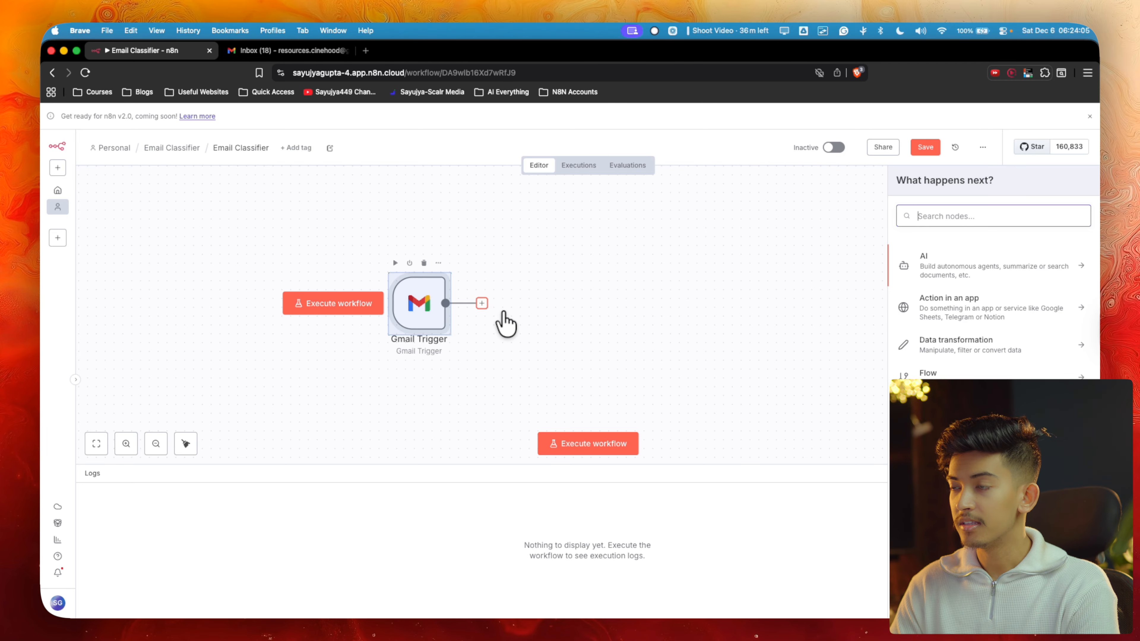
pyautogui.write('ope')
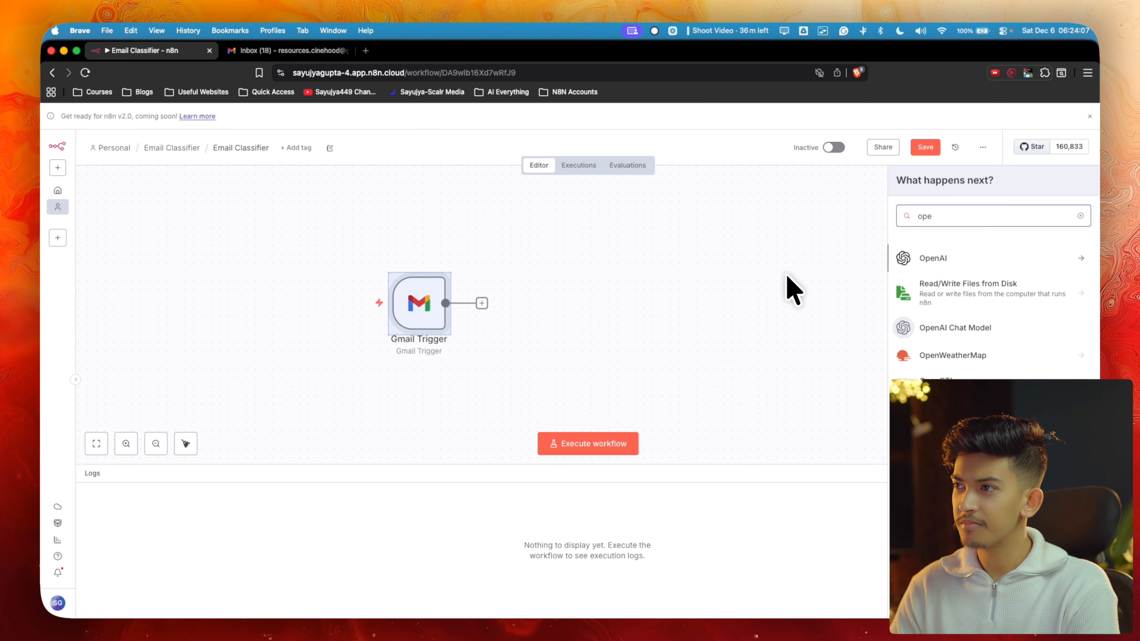
pyautogui.click(926, 265)
pyautogui.click(940, 299)
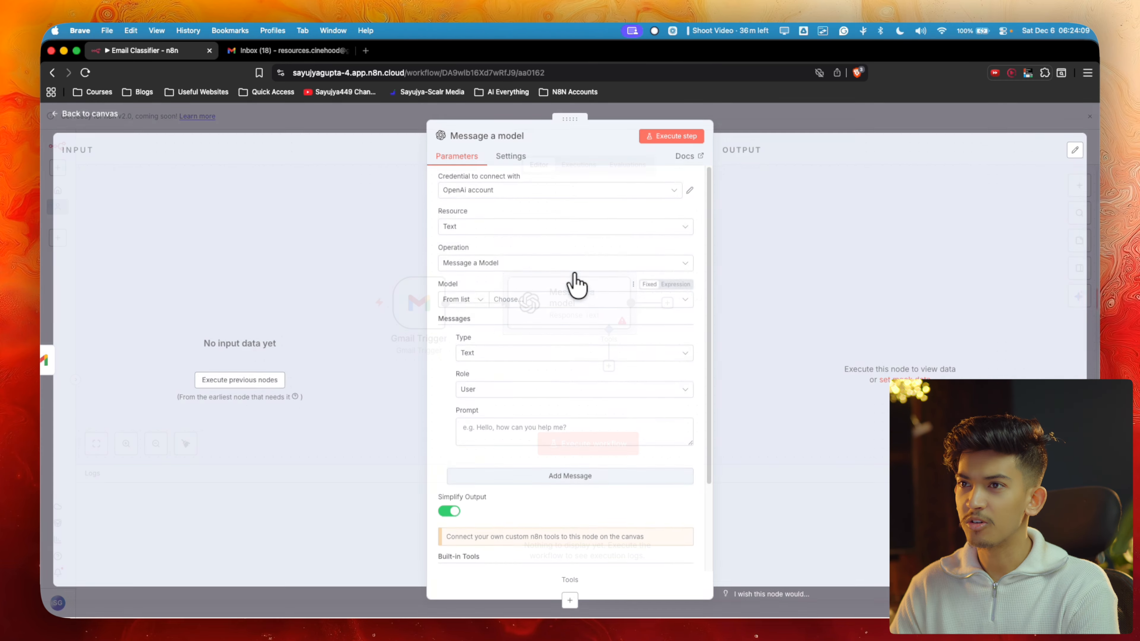
pyautogui.click(780, 122)
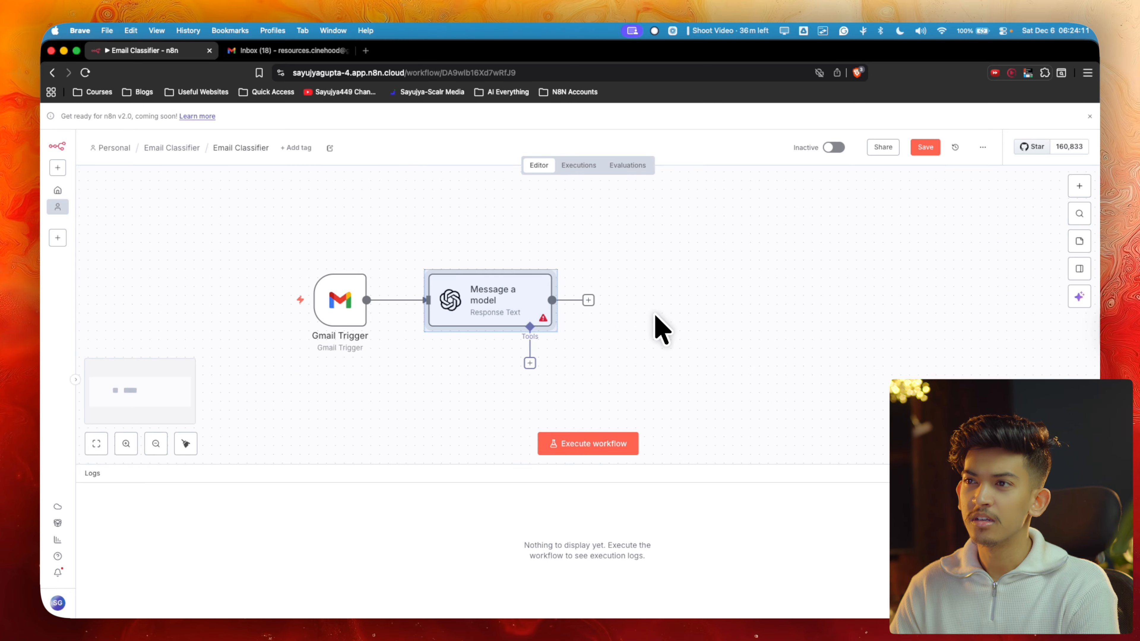
# Add and discard a Split Out node, then add a Switch node to the workflow
pyautogui.click(603, 300)
pyautogui.write('spli')
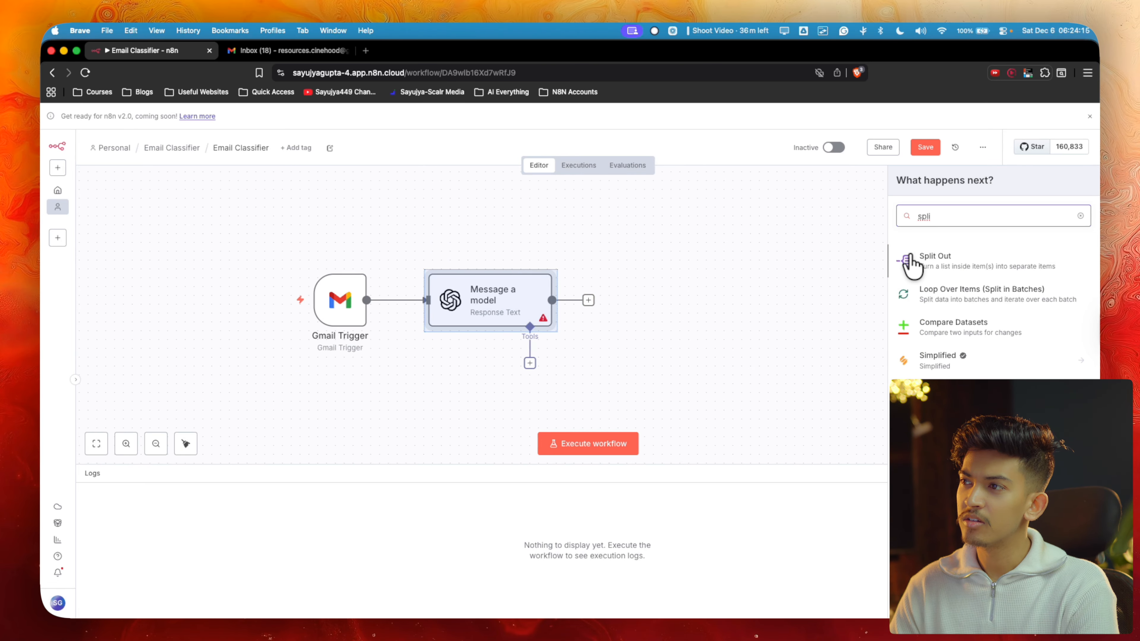
pyautogui.click(961, 263)
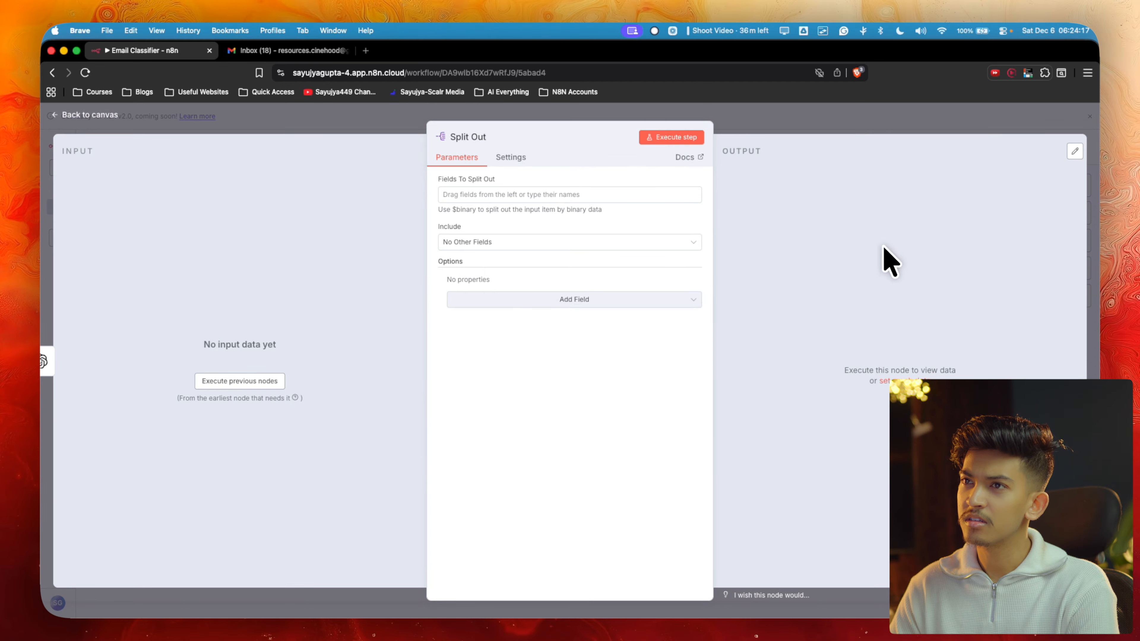
pyautogui.click(825, 128)
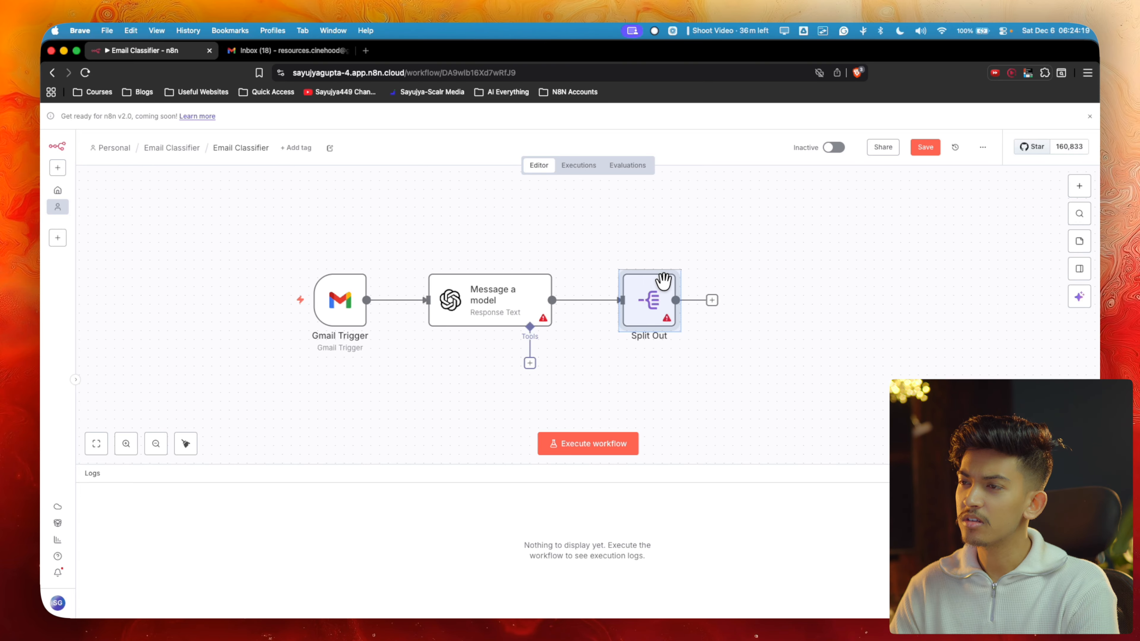
pyautogui.press('Delete')
pyautogui.click(1079, 186)
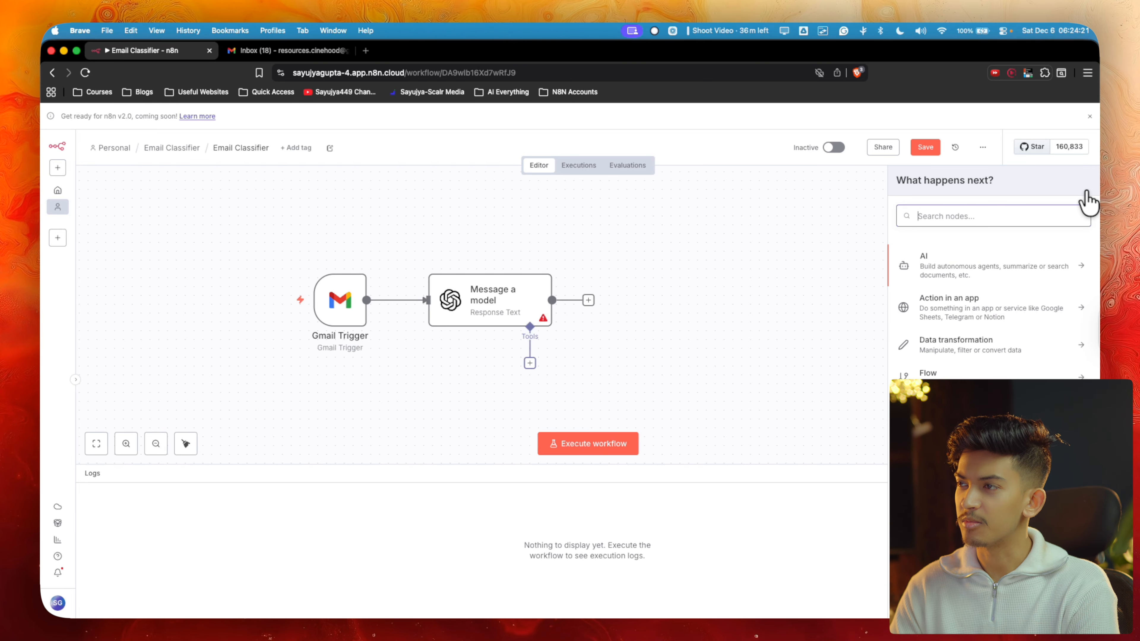
pyautogui.write('if')
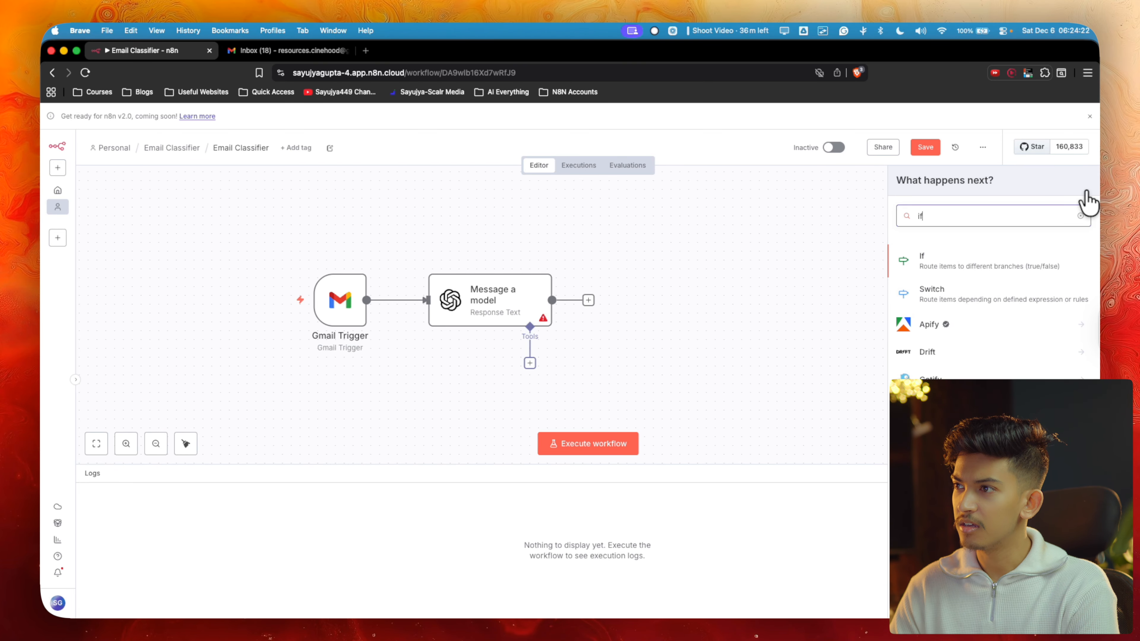
pyautogui.click(1036, 289)
pyautogui.click(899, 128)
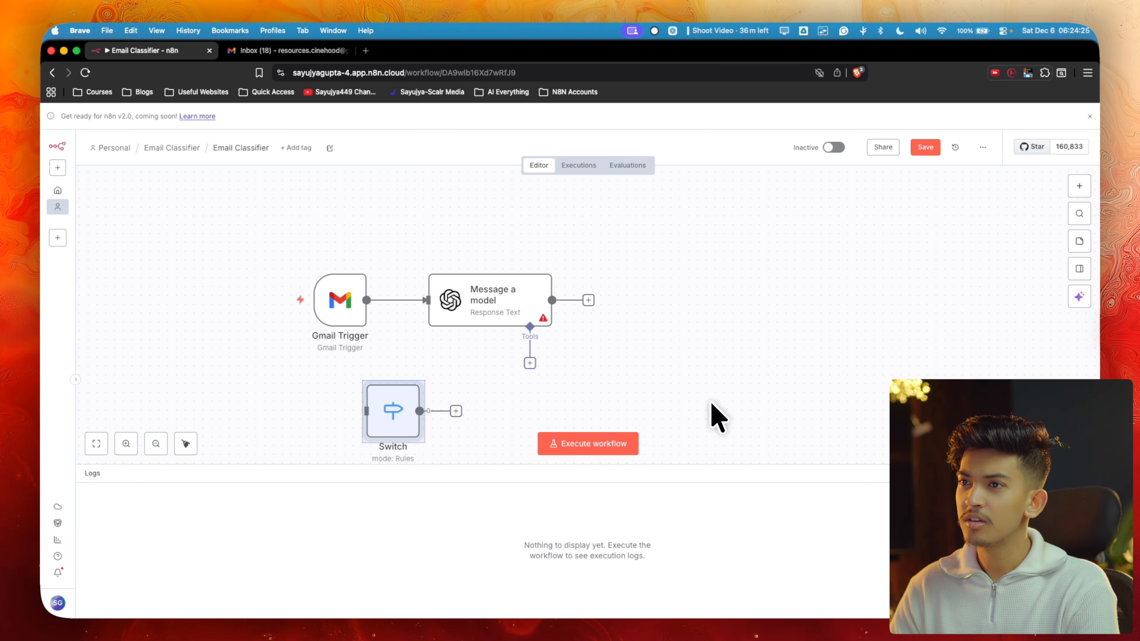
# Remove another stray Split Out node and position the Switch node right of Message a model
pyautogui.click(1079, 186)
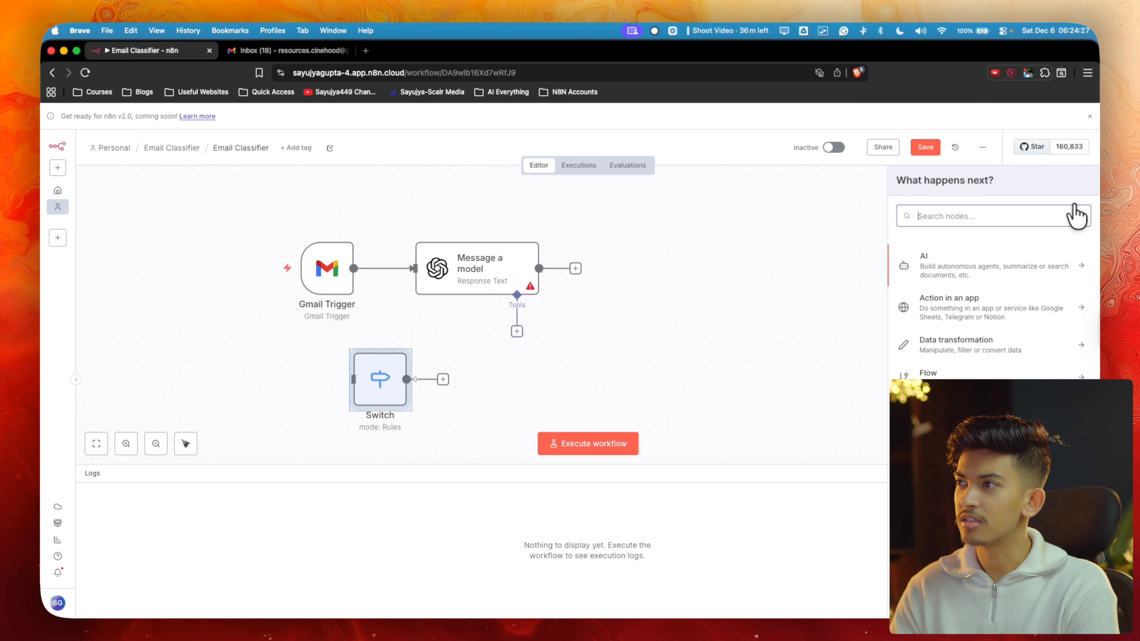
pyautogui.write('spl')
pyautogui.click(1078, 254)
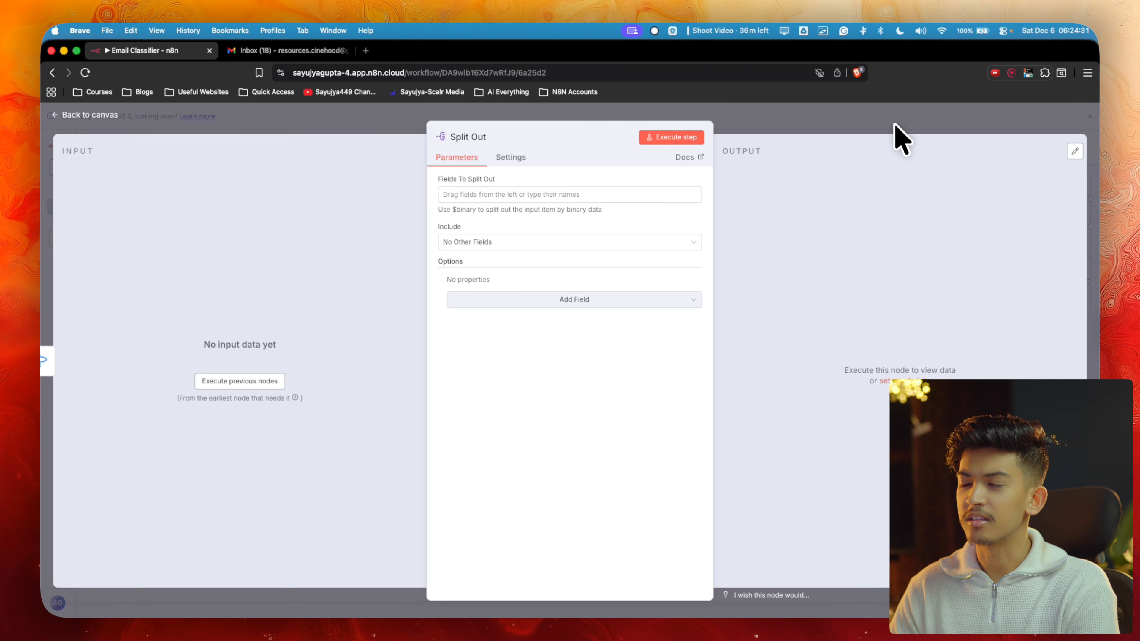
pyautogui.click(893, 132)
pyautogui.press('Delete')
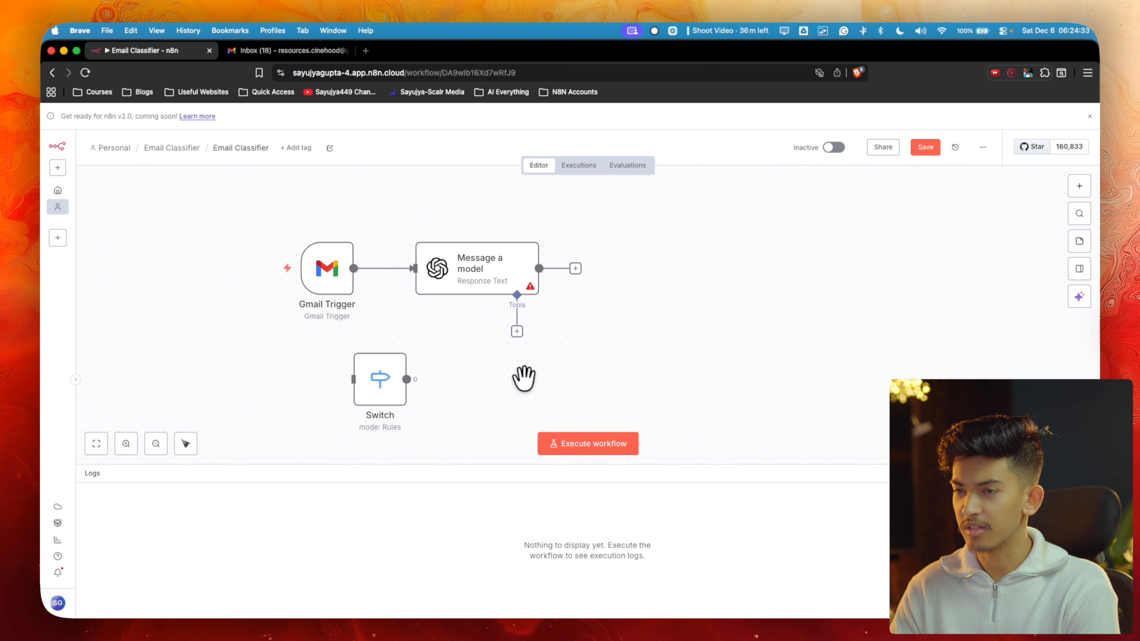
pyautogui.moveTo(388, 382); pyautogui.dragTo(635, 271)
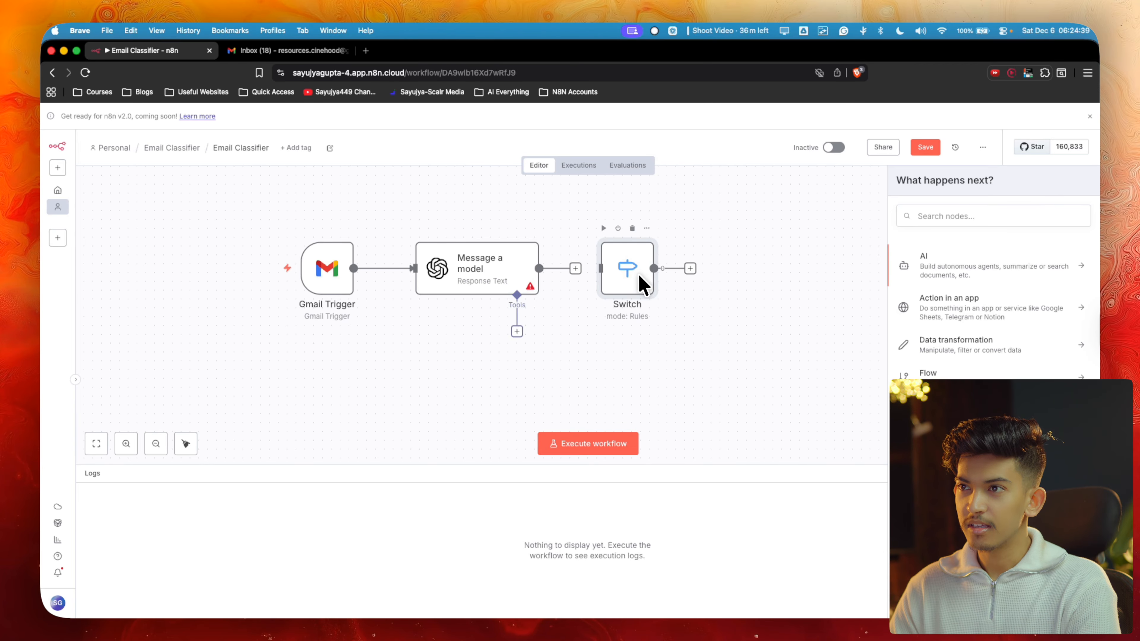
pyautogui.click(639, 276)
pyautogui.hscroll(2, 718, 242)
pyautogui.scroll(1, 718, 242)
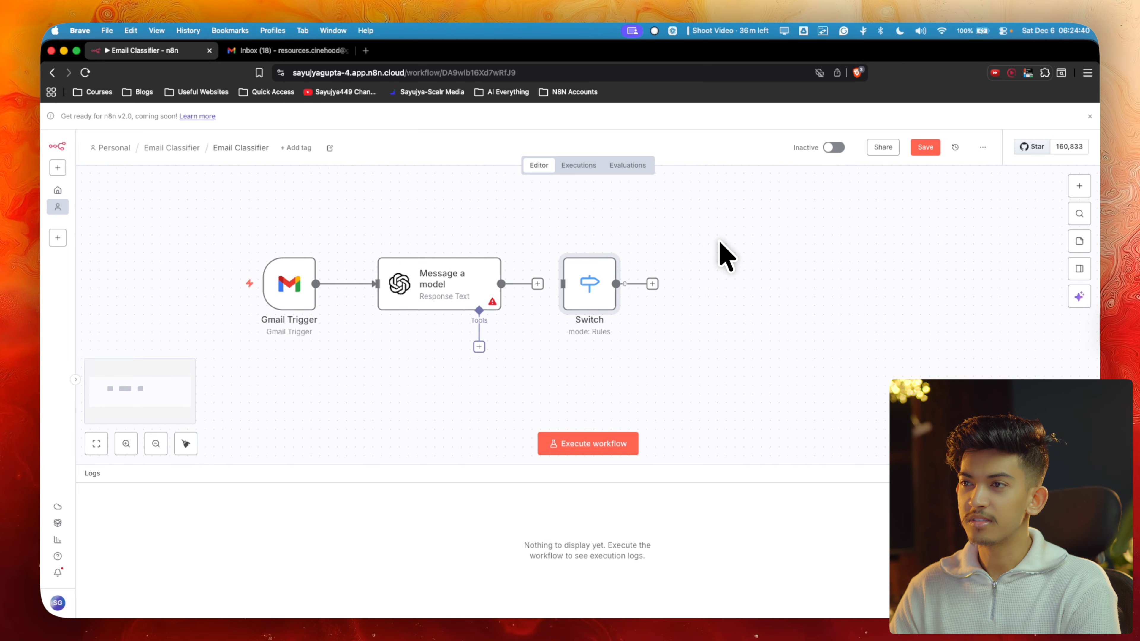
# Add routing rules to the Switch node until it has seven outputs, 0 through 6
pyautogui.doubleClick(569, 307)
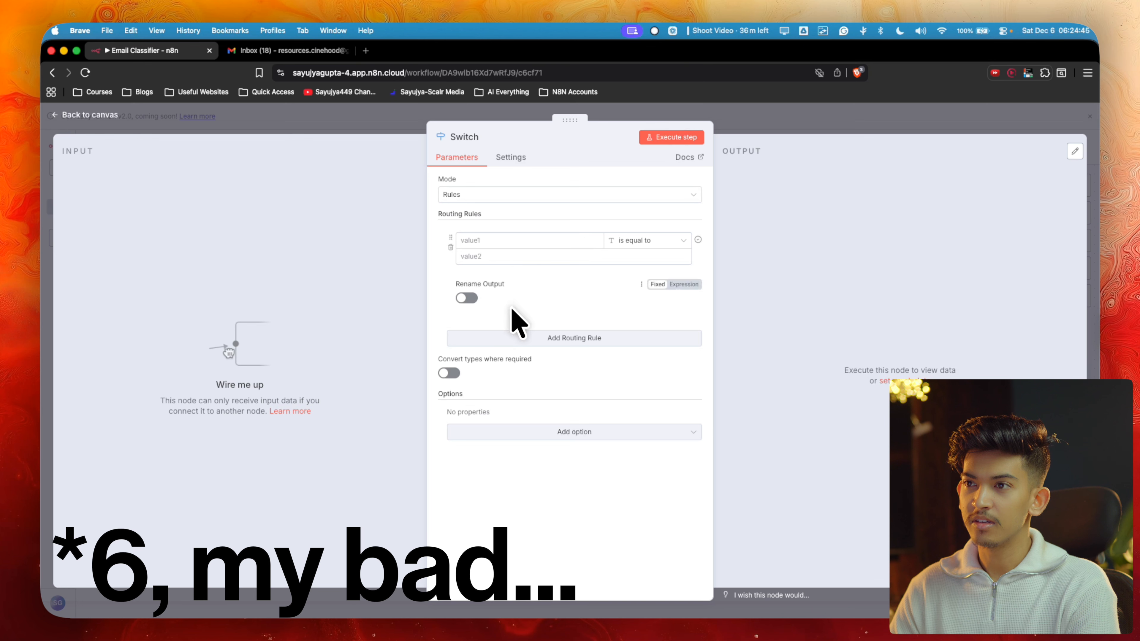
pyautogui.click(545, 341)
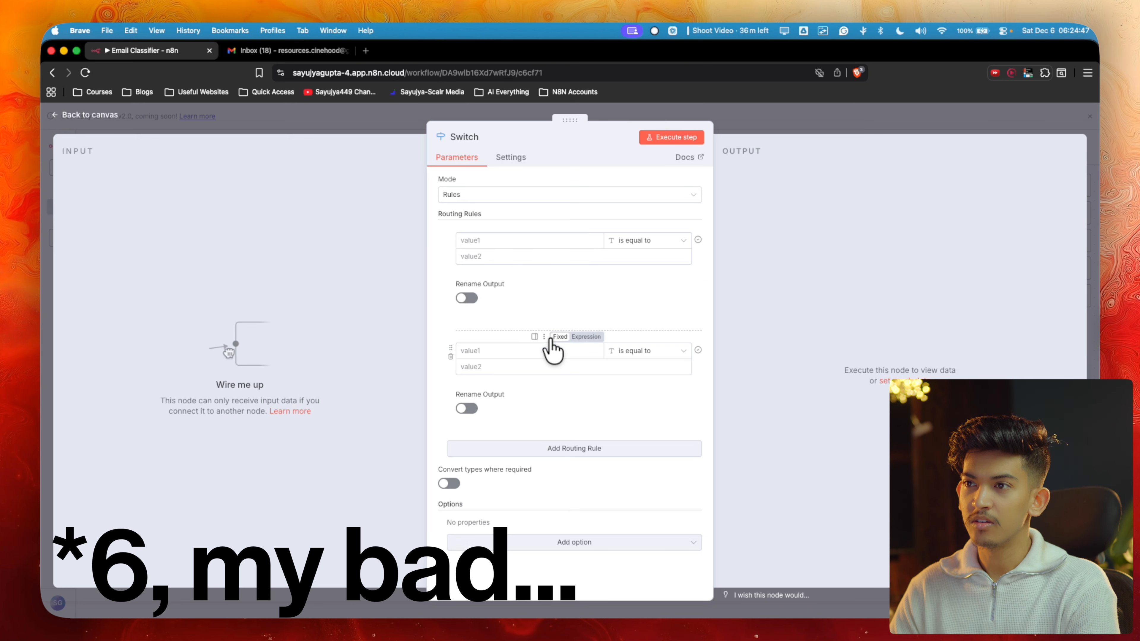
pyautogui.click(539, 448)
pyautogui.click(540, 470)
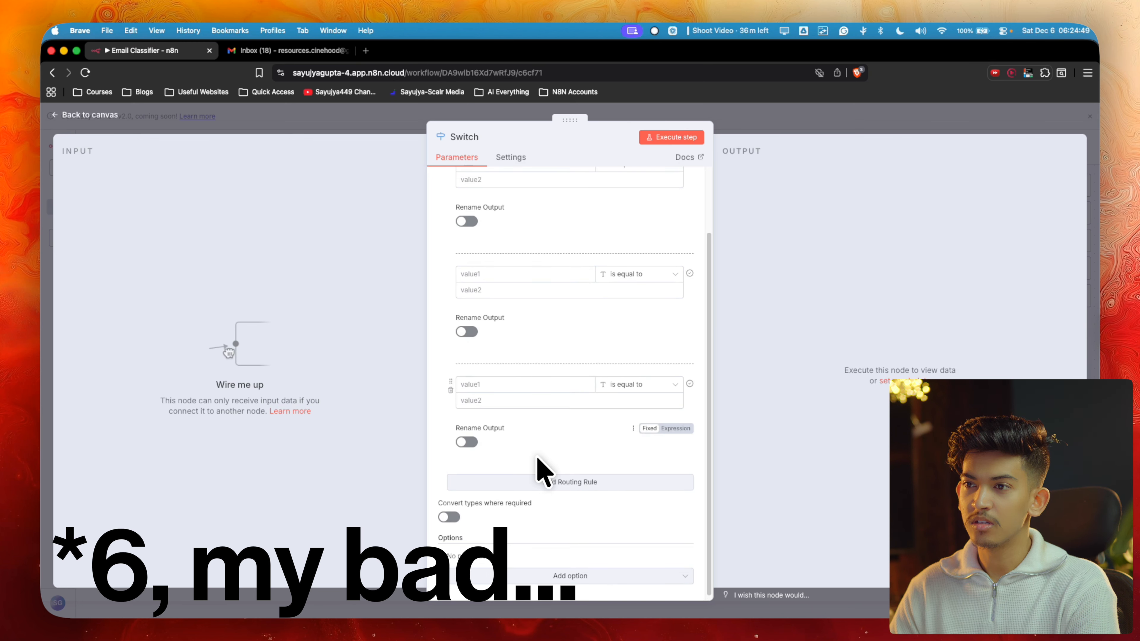
pyautogui.click(541, 476)
pyautogui.scroll(-2, 538, 484)
pyautogui.click(538, 530)
pyautogui.scroll(-3, 542, 529)
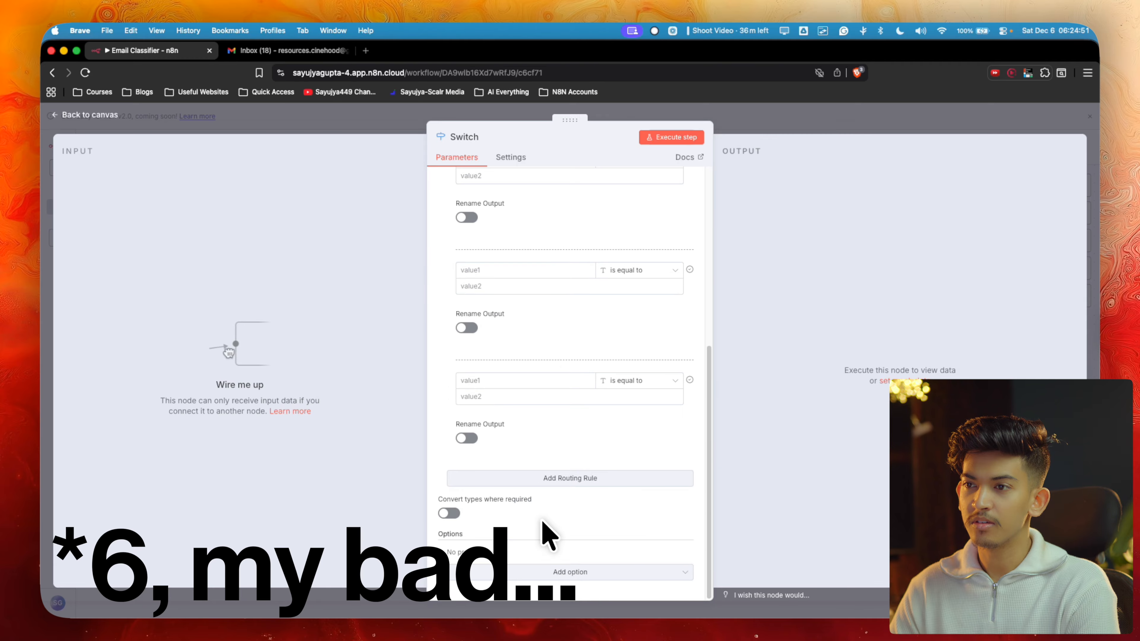
pyautogui.click(557, 477)
pyautogui.scroll(-3, 558, 476)
pyautogui.click(551, 502)
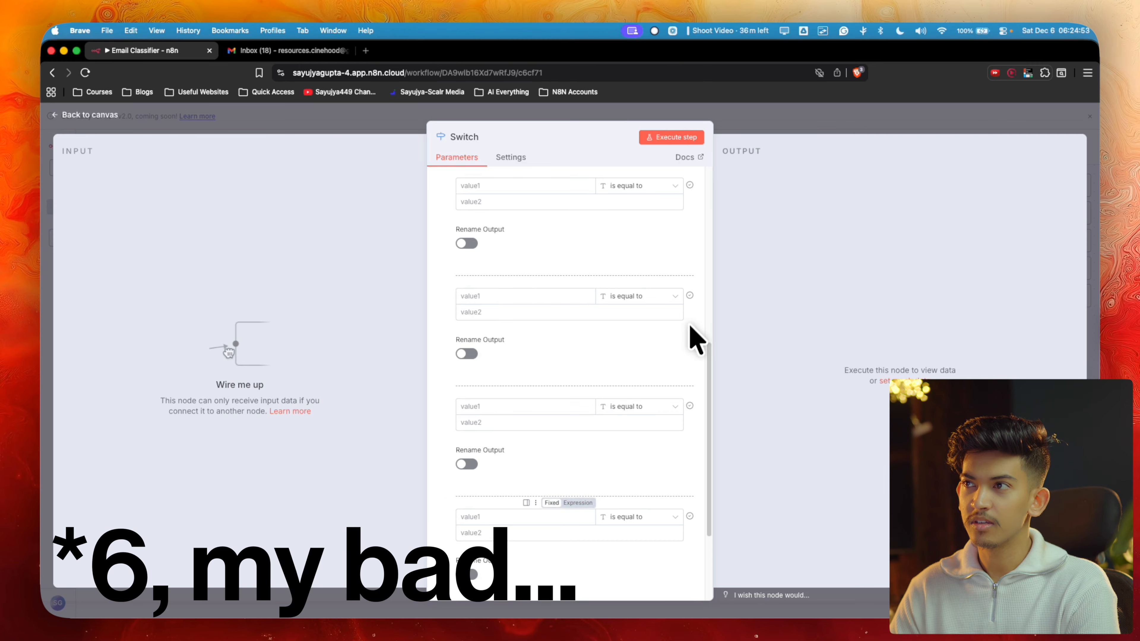
pyautogui.click(808, 127)
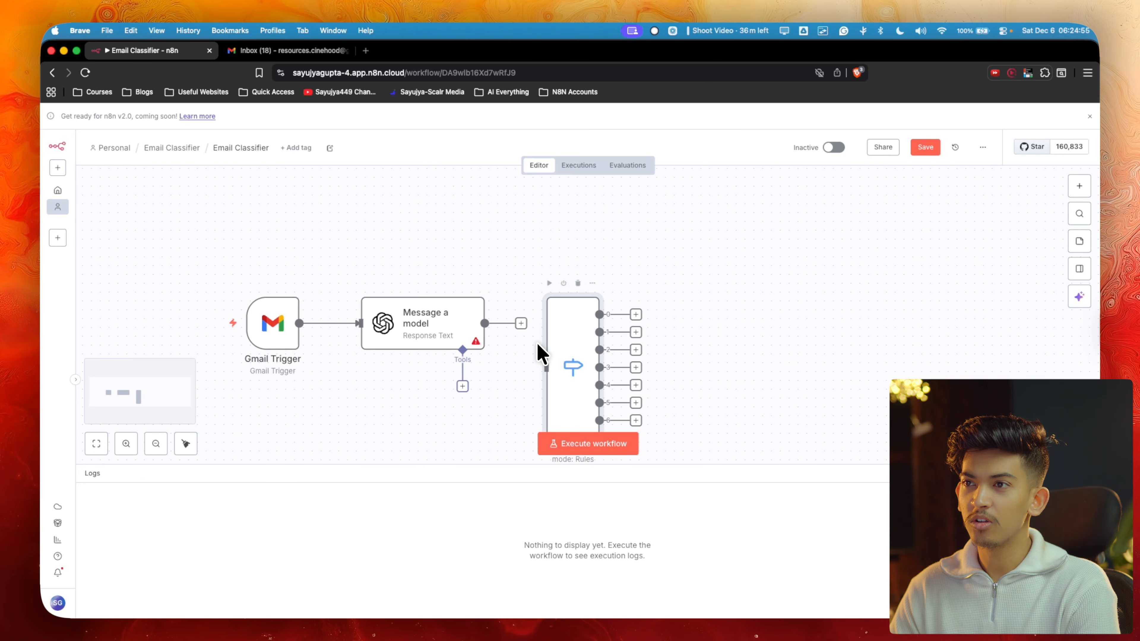
pyautogui.scroll(-5, 553, 305)
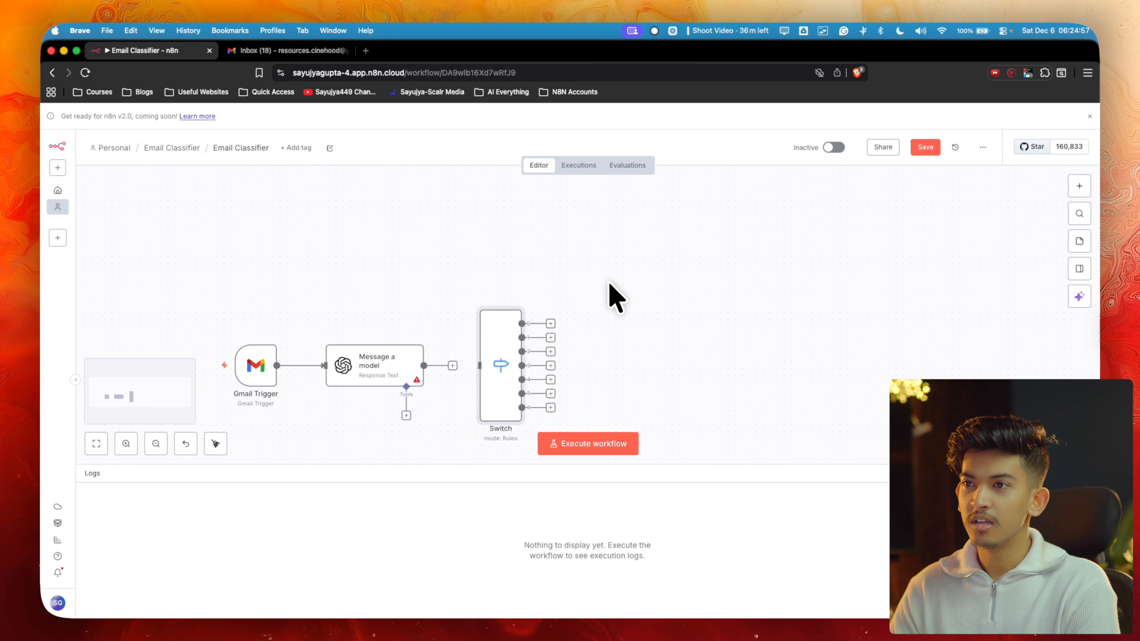
# Add a Gmail 'Add label to message' node from Switch output 0, then disconnect it
pyautogui.moveTo(560, 316); pyautogui.dragTo(628, 204)
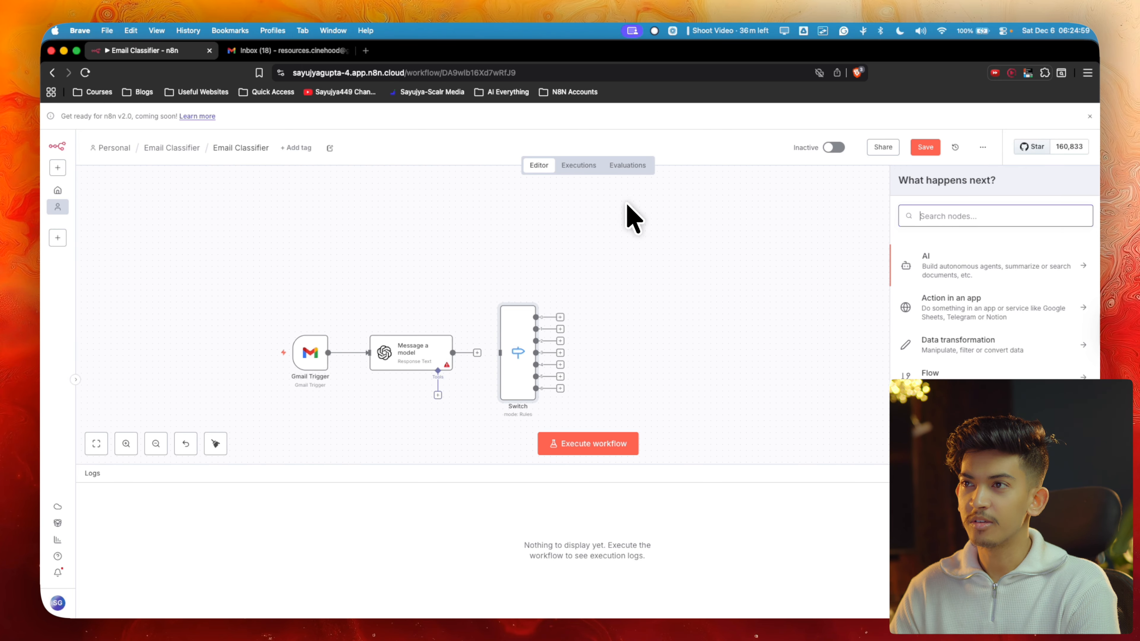
pyautogui.write('label')
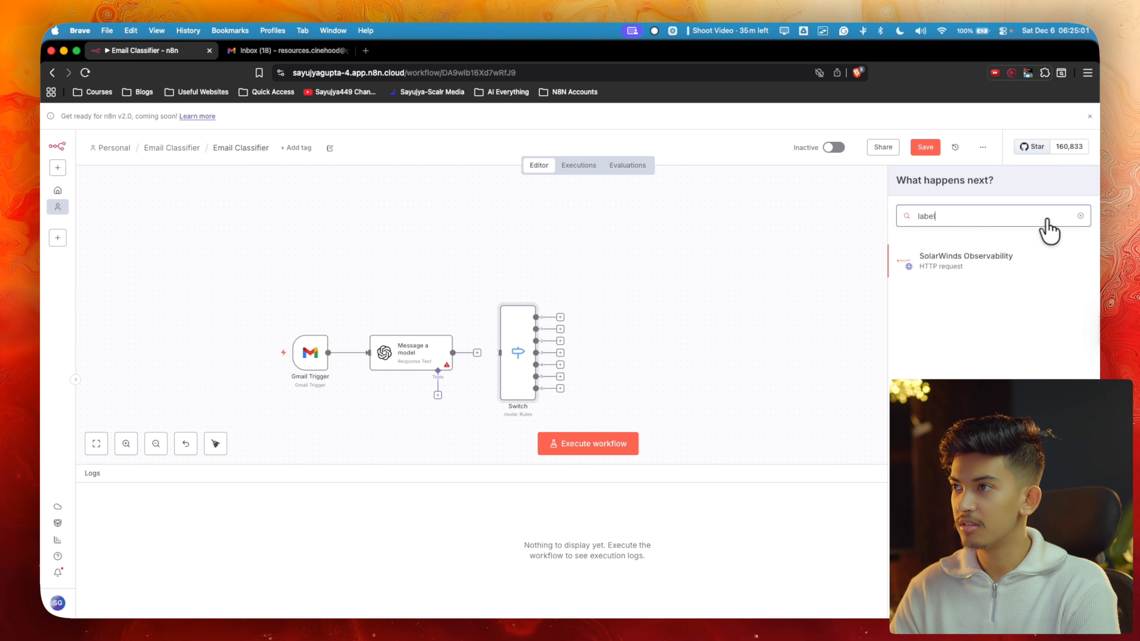
pyautogui.click(1083, 218)
pyautogui.write('gmai')
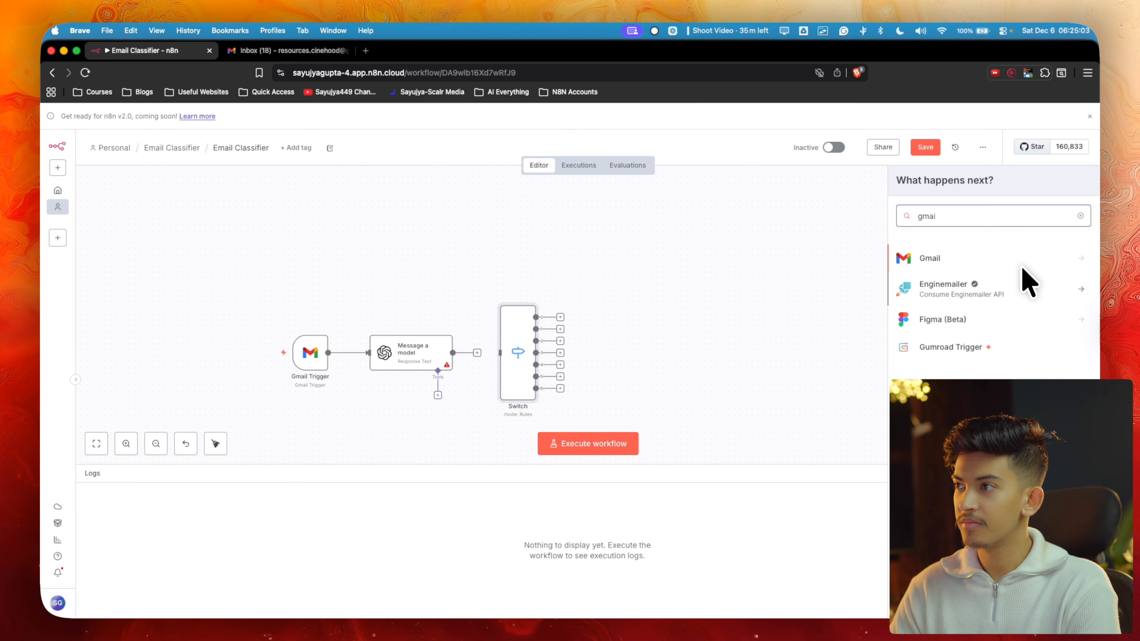
pyautogui.click(1012, 260)
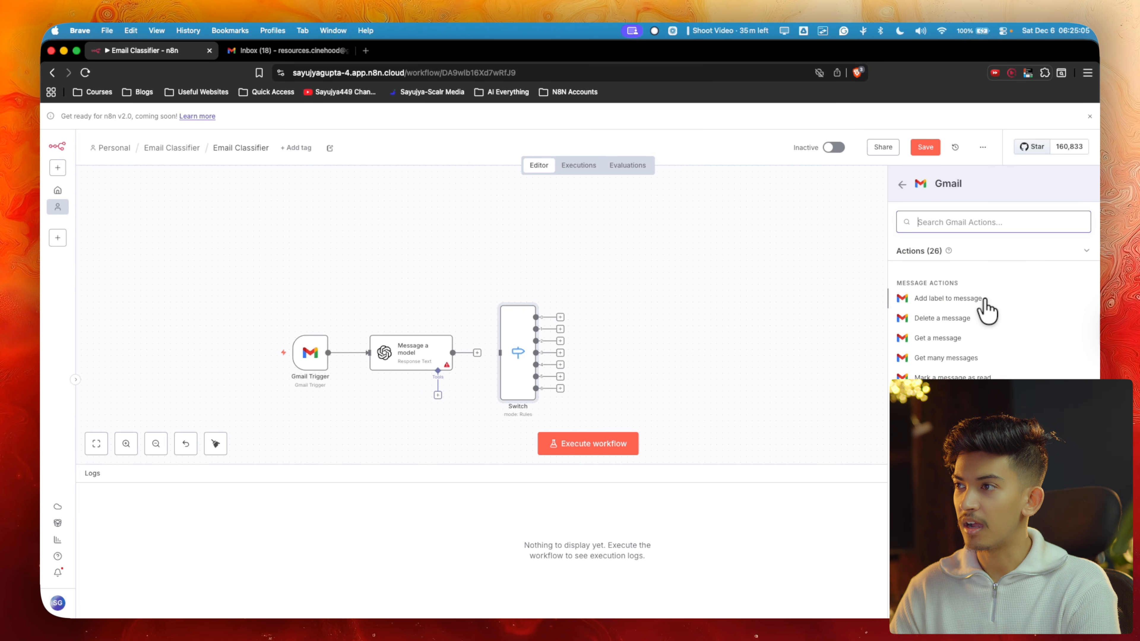
pyautogui.click(966, 303)
pyautogui.press('Escape')
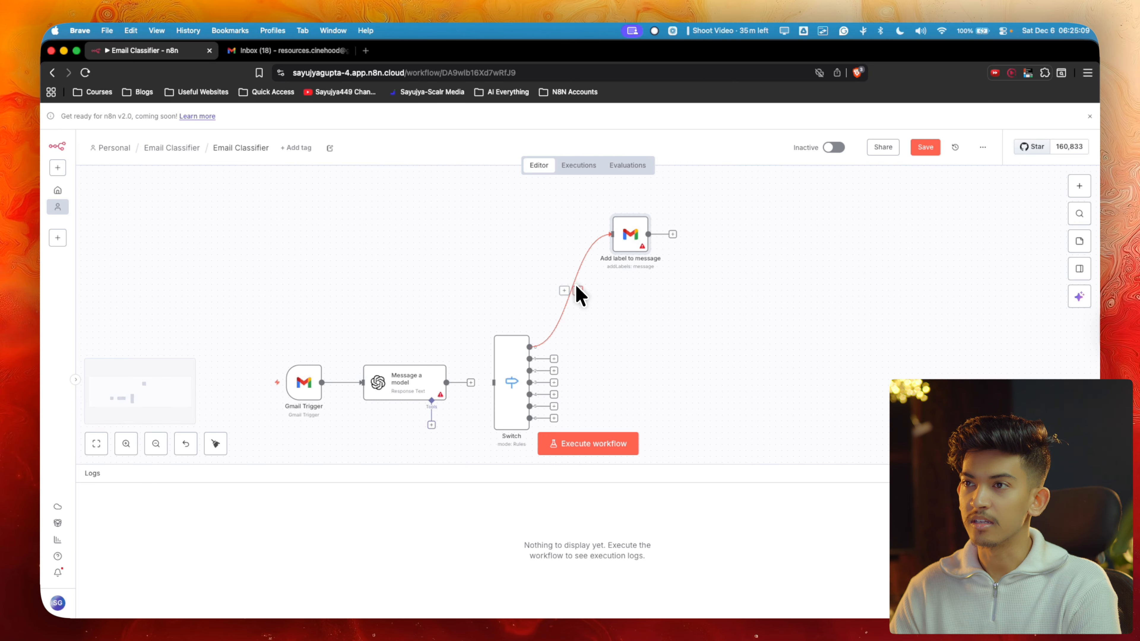
pyautogui.click(575, 294)
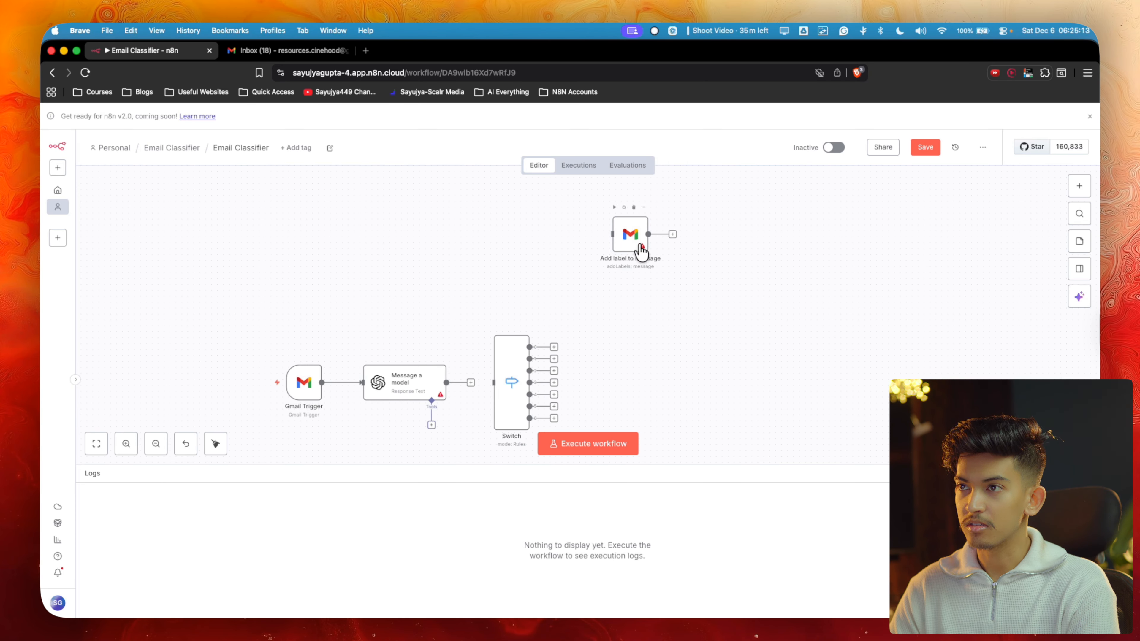
# Paste copies of the label node until six sit beside the Switch node
pyautogui.hotkey('ctrl', 'v')
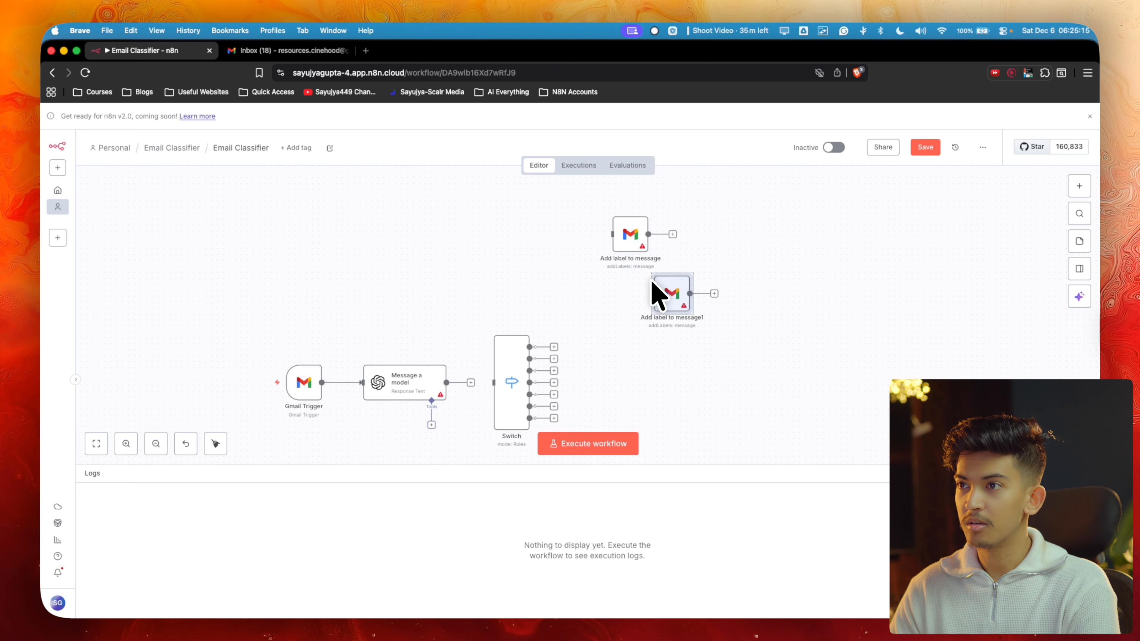
pyautogui.click(664, 334)
pyautogui.scroll(-2, 678, 368)
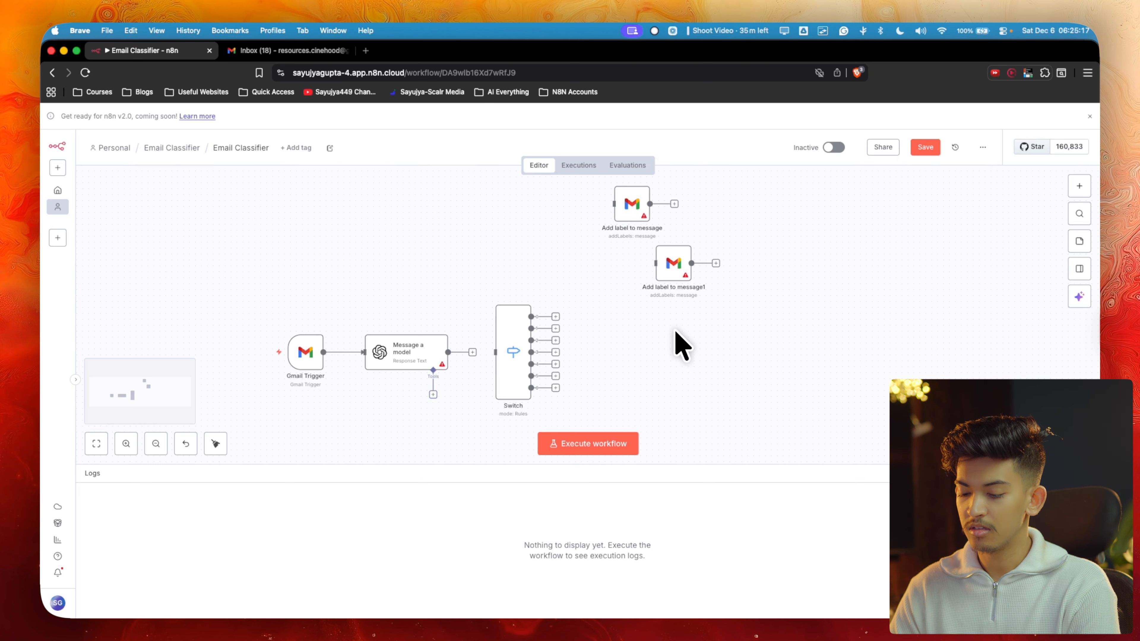
pyautogui.hotkey('ctrl', 'v')
pyautogui.hotkey('ctrl', 'v')
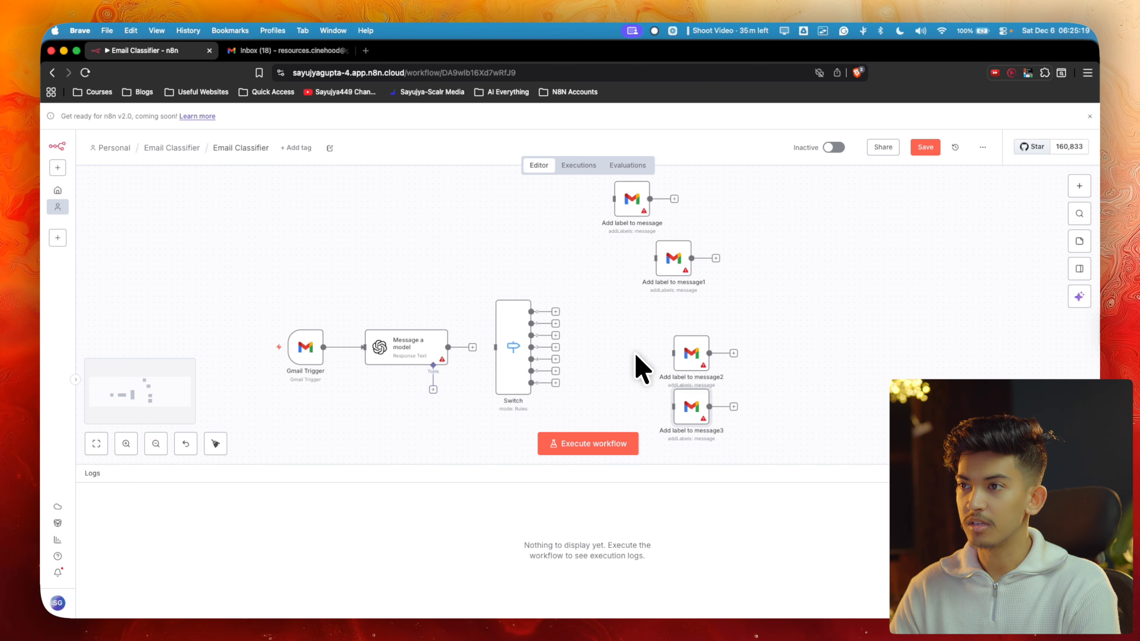
pyautogui.hotkey('ctrl', 'v')
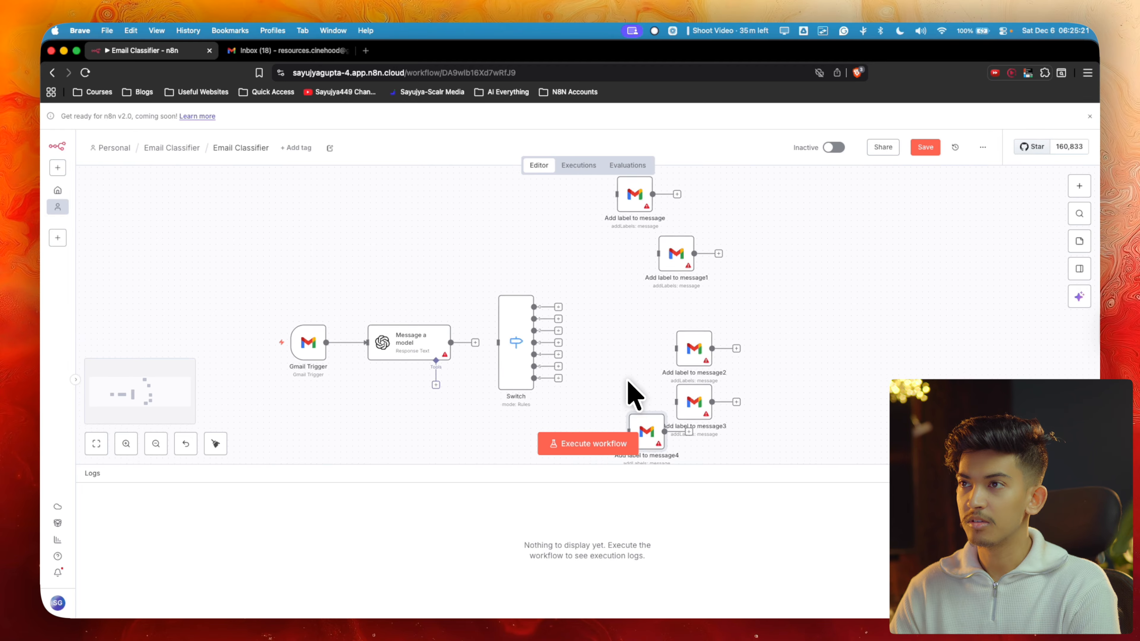
pyautogui.hotkey('ctrl', 'v')
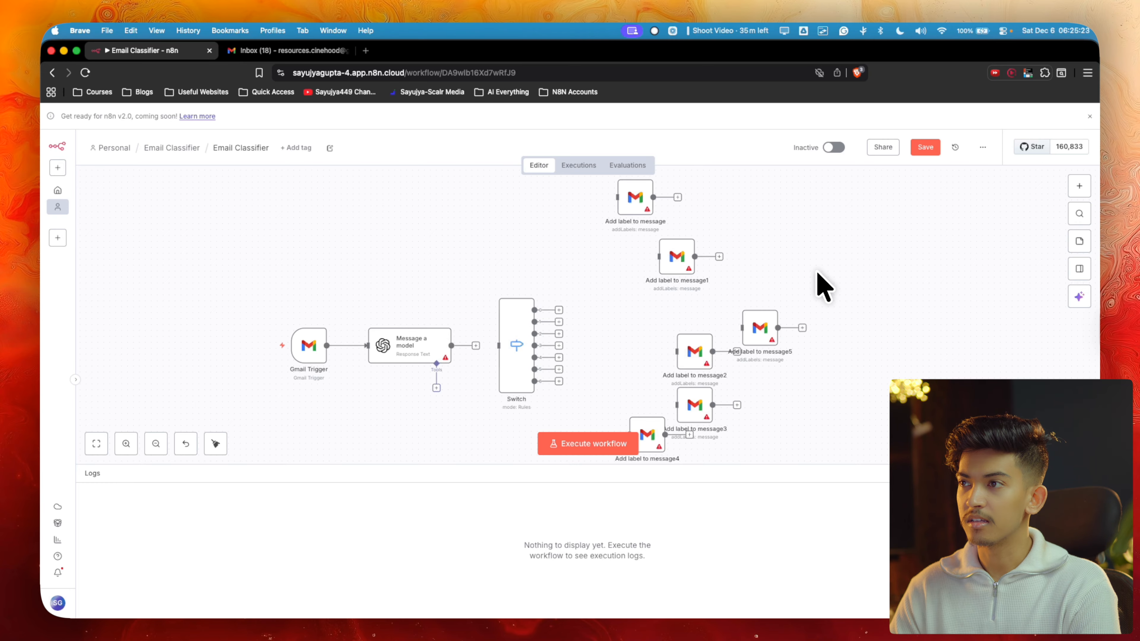
pyautogui.scroll(-2, 790, 306)
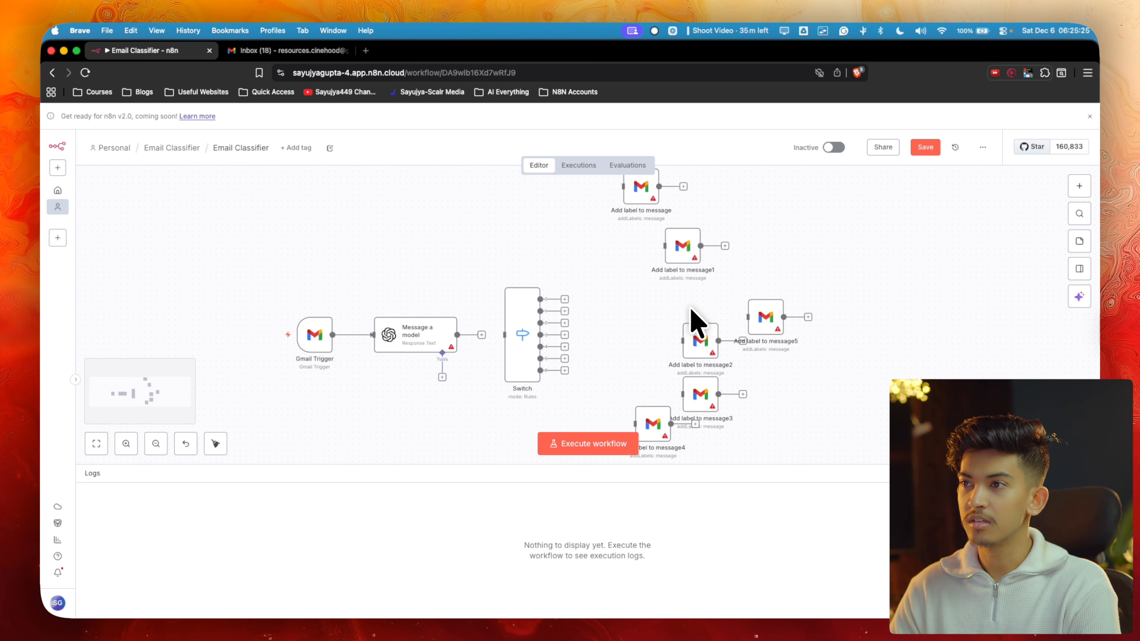
pyautogui.scroll(-2, 693, 341)
# Wire each Switch output to its own Add label to message node (message through message4)
pyautogui.scroll(2, 655, 229)
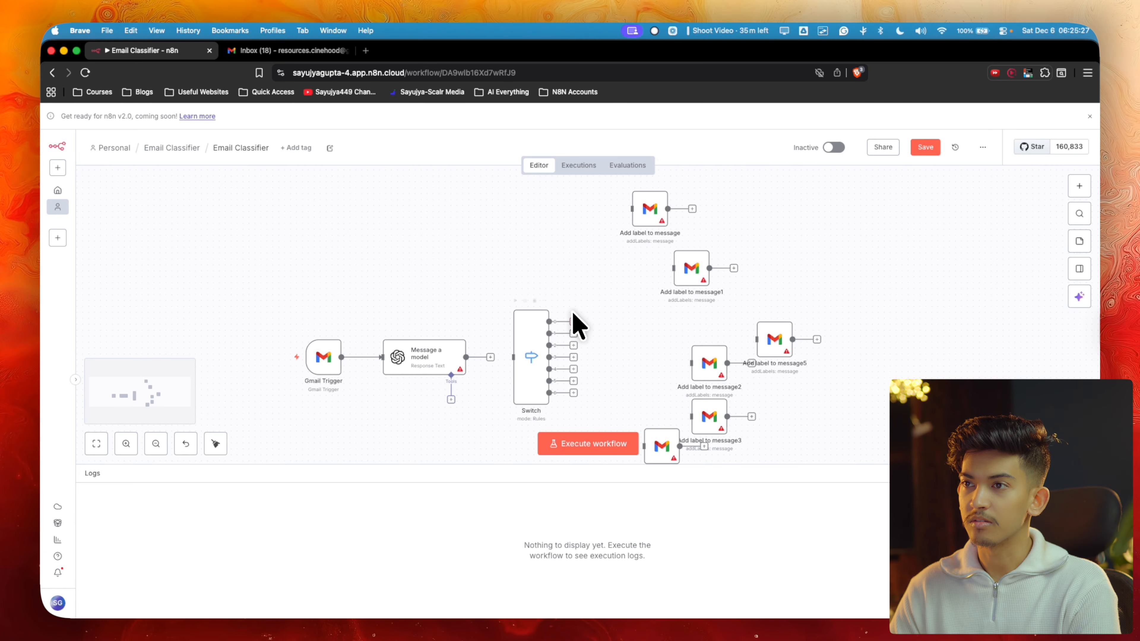
pyautogui.moveTo(577, 247); pyautogui.dragTo(625, 215)
pyautogui.click(680, 272)
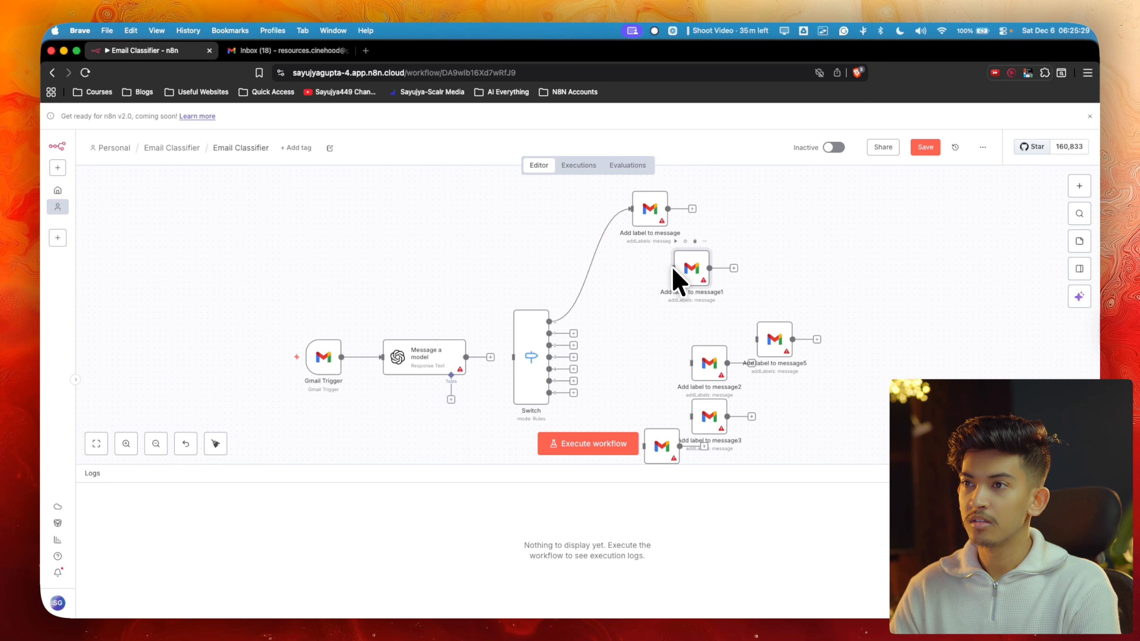
pyautogui.press('Tab')
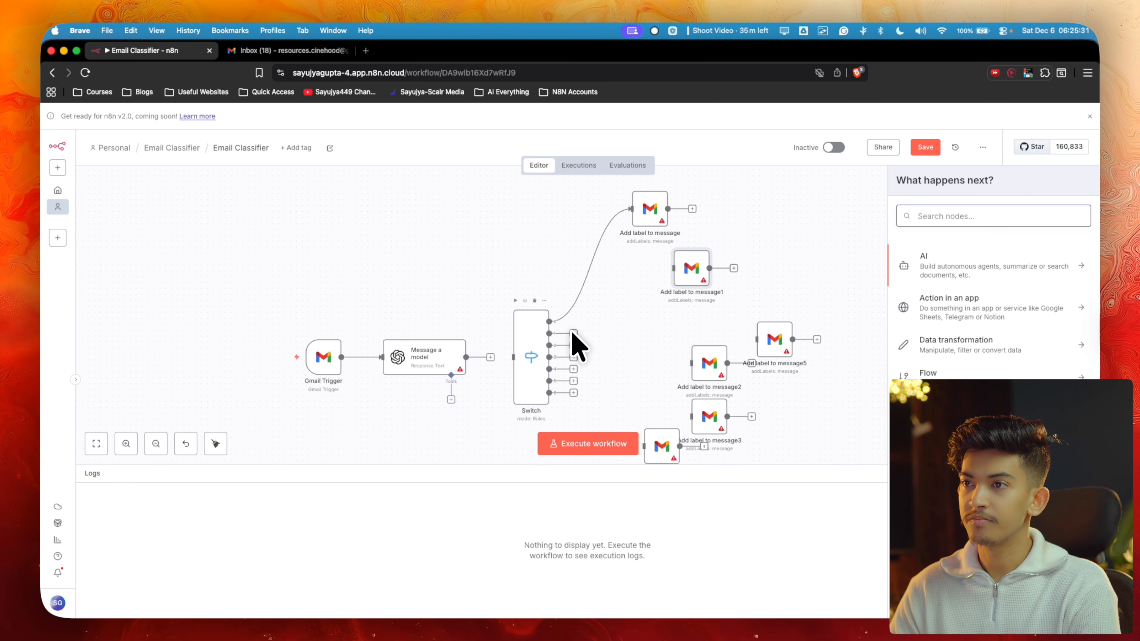
pyautogui.moveTo(573, 333); pyautogui.dragTo(757, 340)
pyautogui.moveTo(573, 357); pyautogui.dragTo(691, 363)
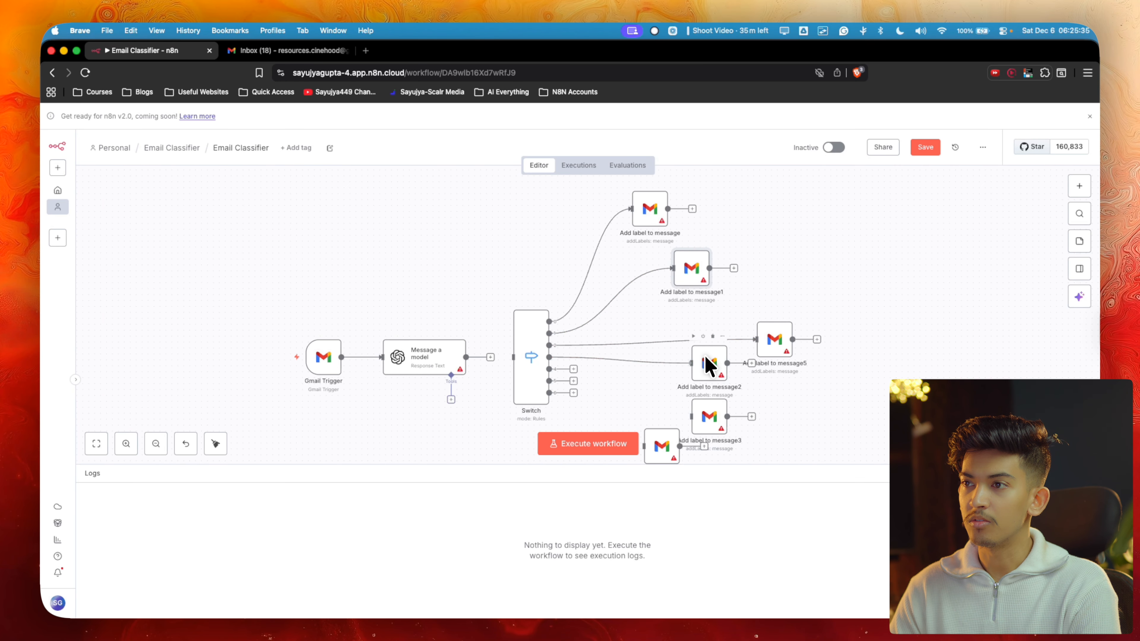
pyautogui.moveTo(573, 369); pyautogui.dragTo(693, 416)
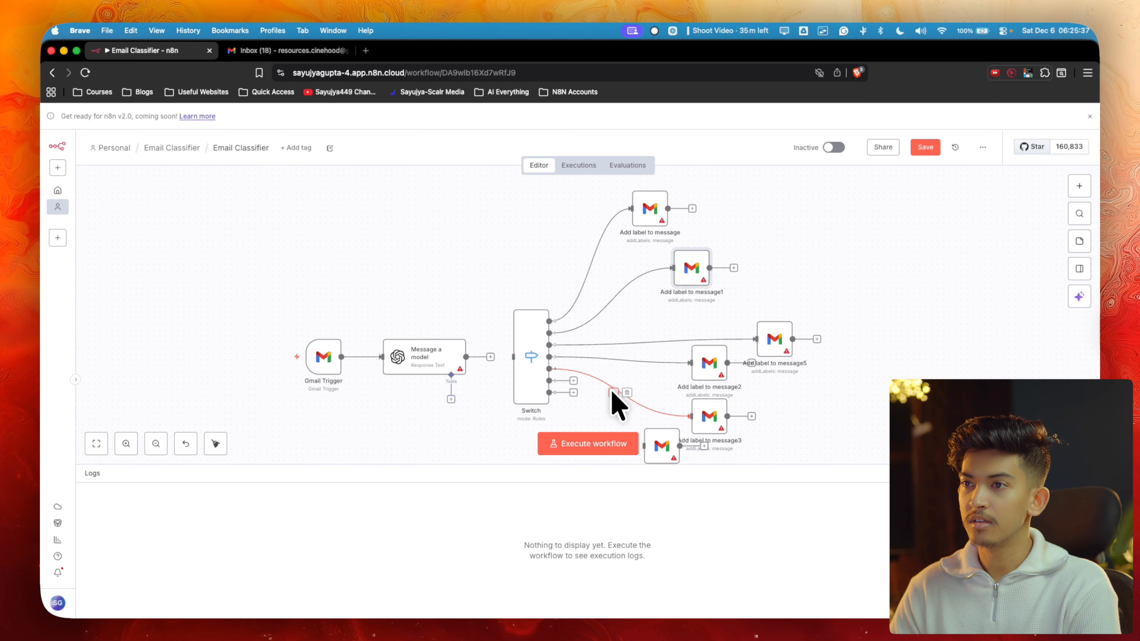
pyautogui.scroll(-1, 606, 385)
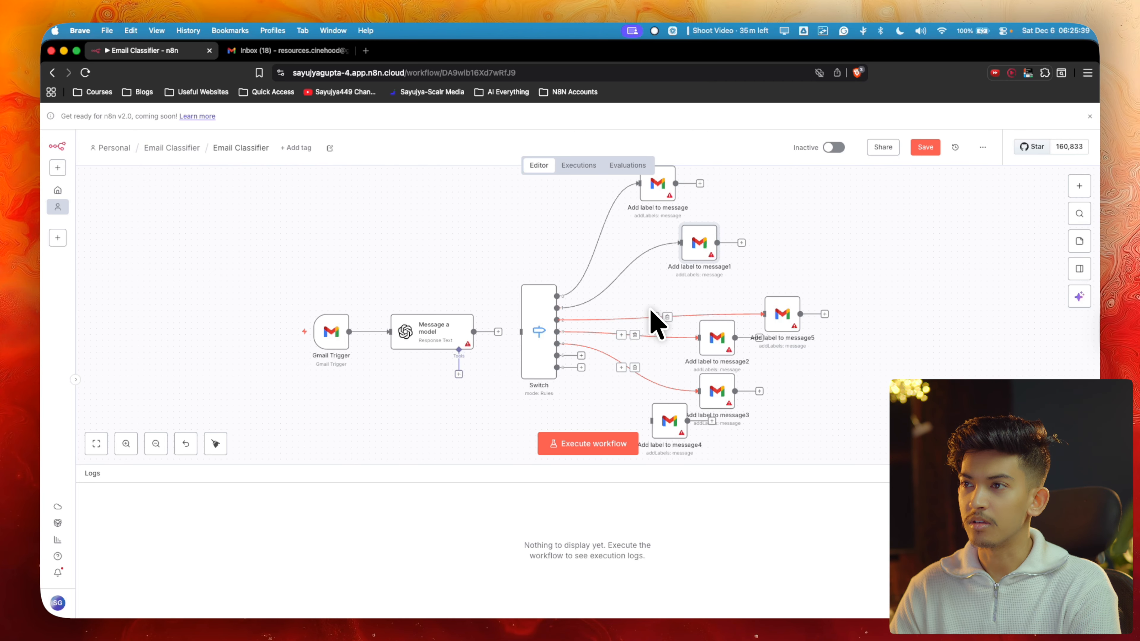
pyautogui.moveTo(703, 338); pyautogui.dragTo(691, 337)
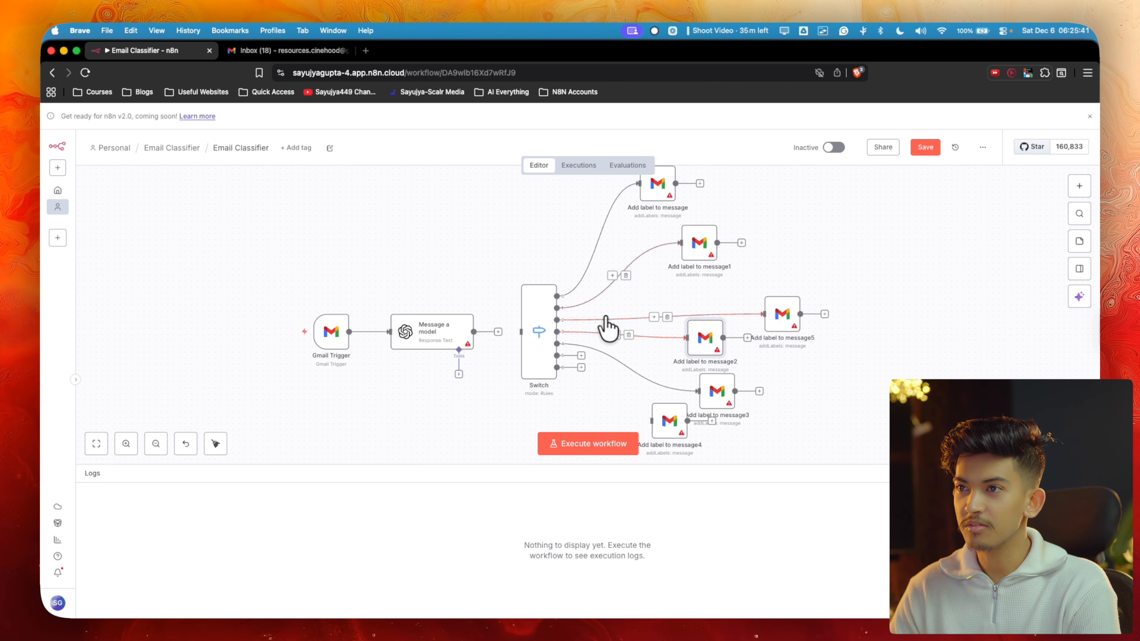
pyautogui.scroll(3, 565, 305)
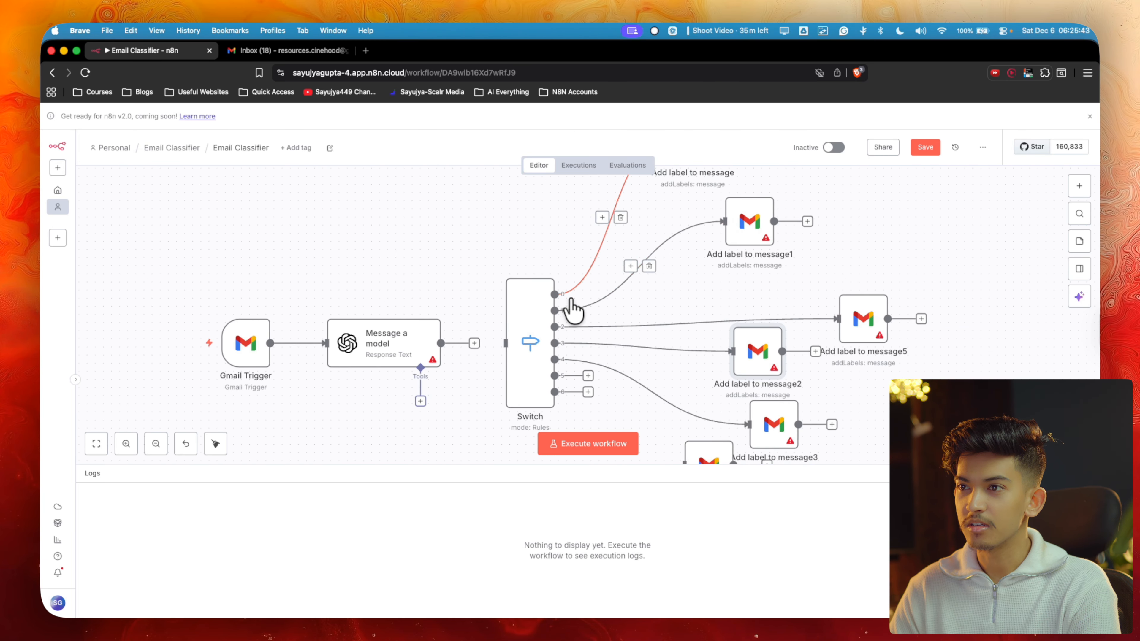
pyautogui.scroll(-1, 573, 308)
pyautogui.moveTo(575, 354); pyautogui.dragTo(668, 444)
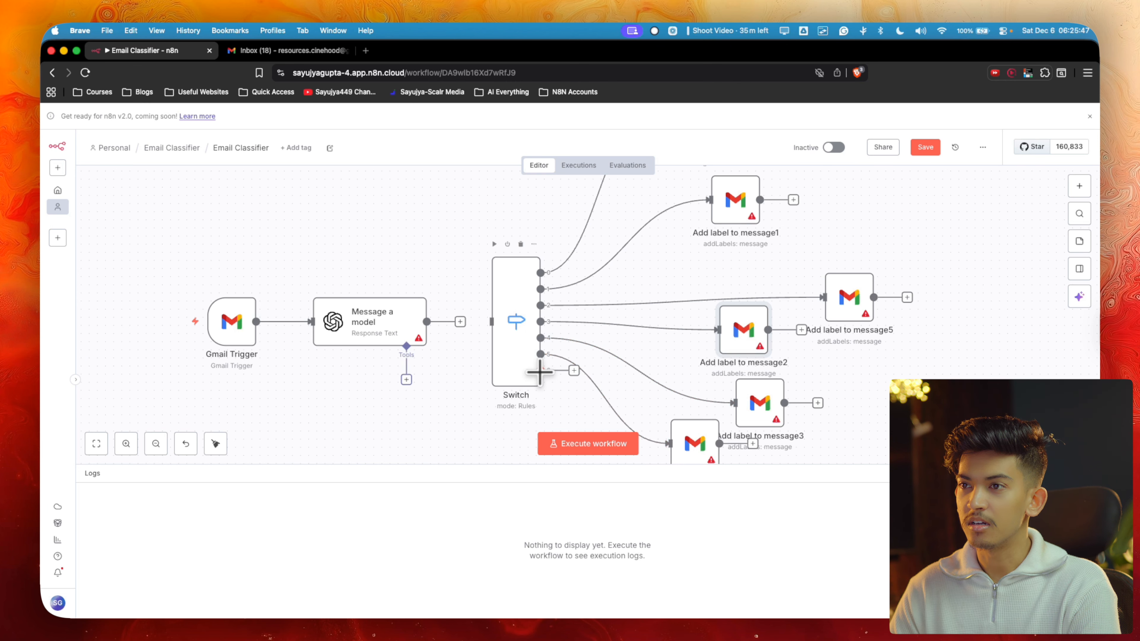
# Review the Switch node's routing rules and return to the canvas
pyautogui.doubleClick(518, 297)
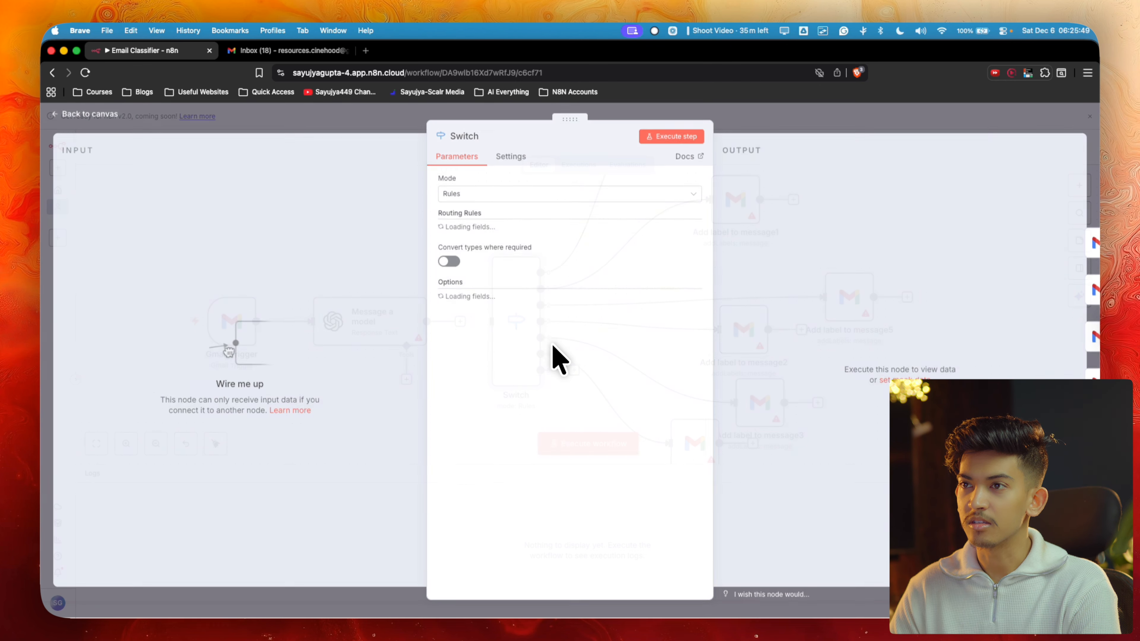
pyautogui.scroll(-10, 575, 393)
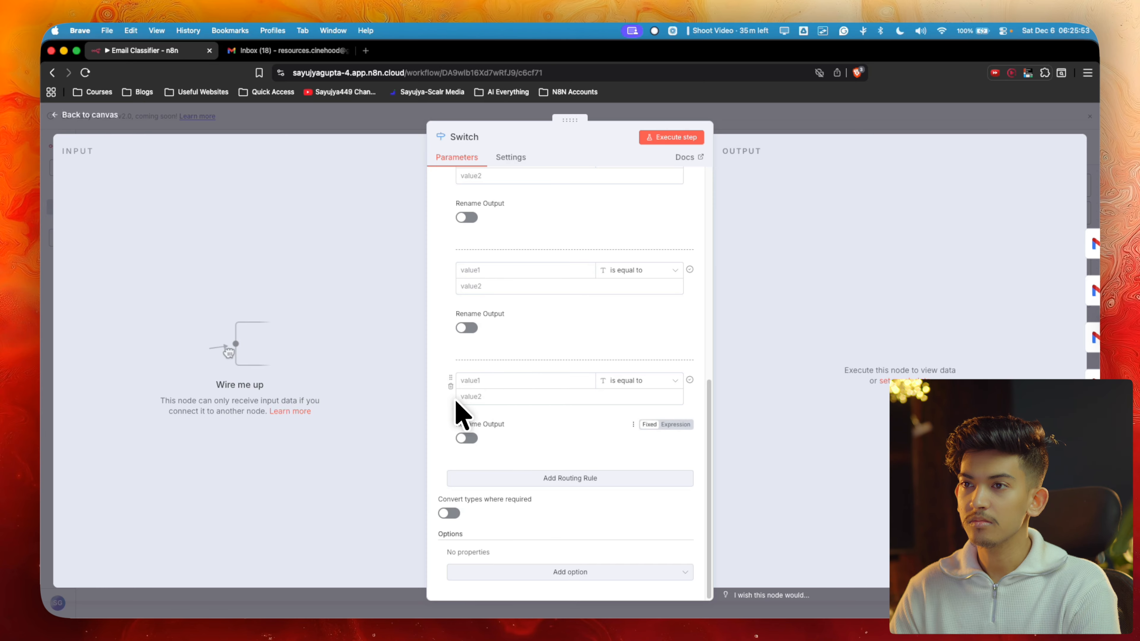
pyautogui.click(802, 110)
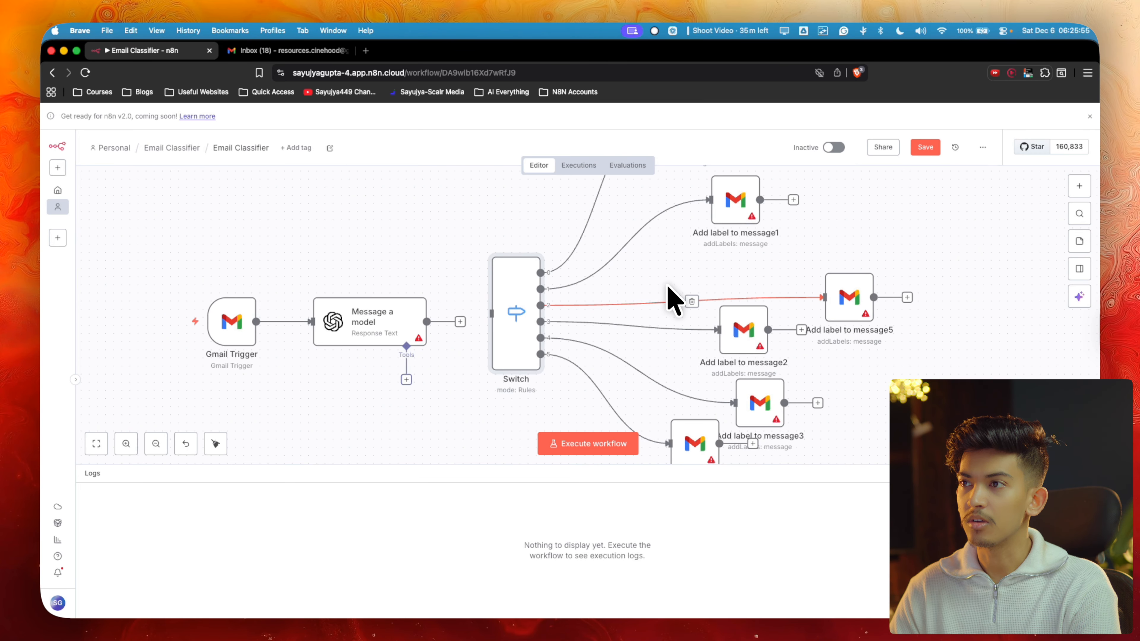
# Tidy up the workflow and shift the Gmail Trigger, Message a model and Switch nodes left
pyautogui.scroll(-3, 675, 300)
pyautogui.click(215, 443)
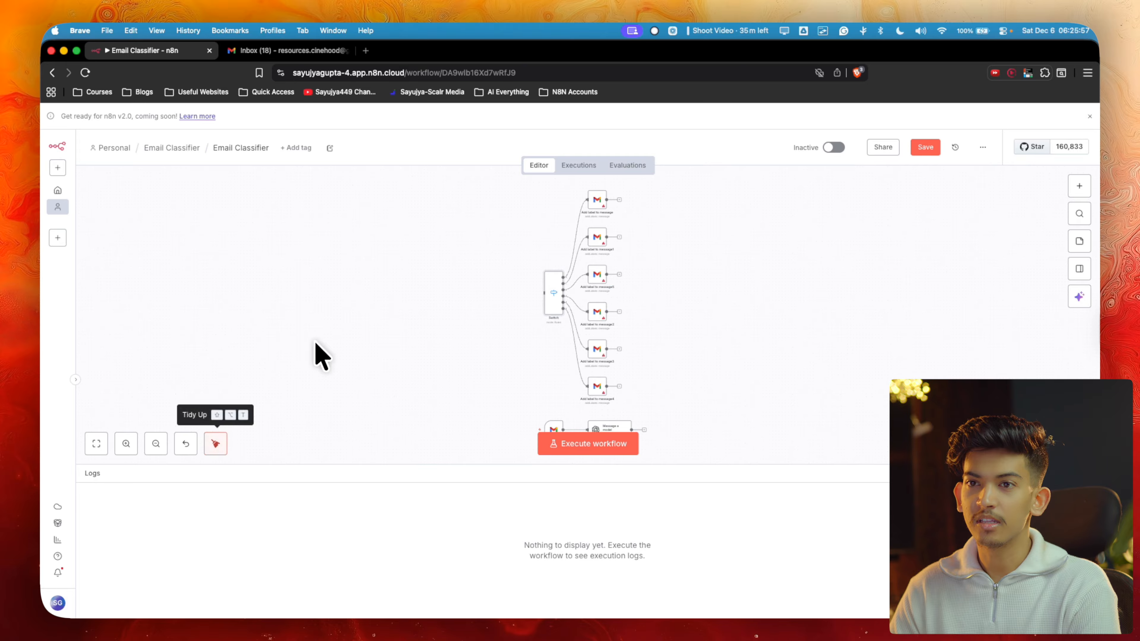
pyautogui.scroll(3, 677, 287)
pyautogui.scroll(-5, 687, 333)
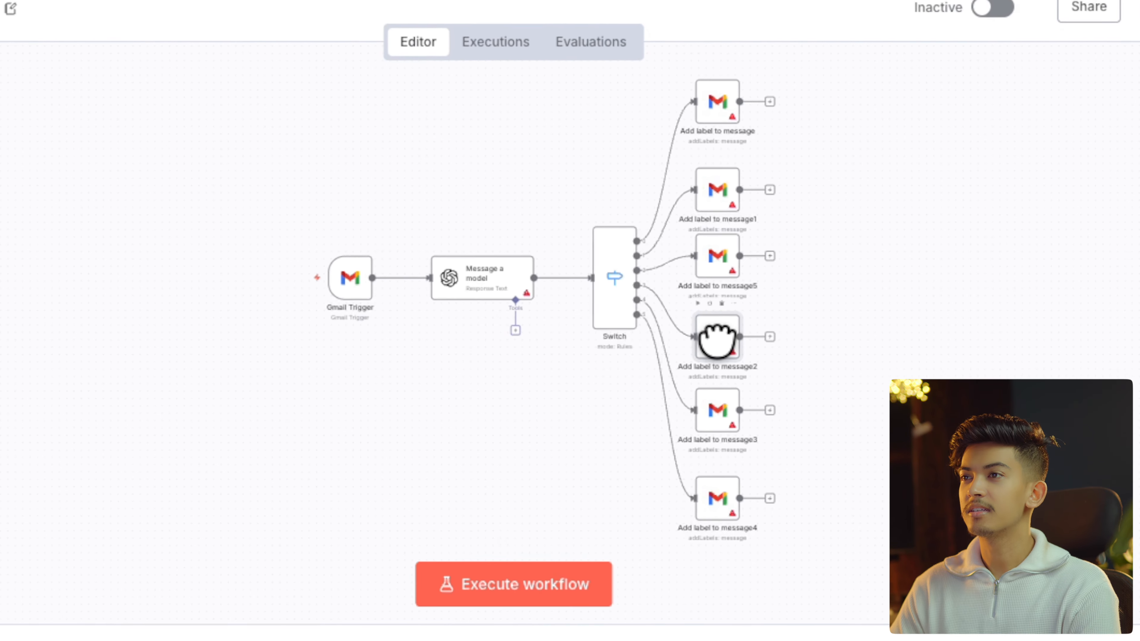
pyautogui.moveTo(331, 274); pyautogui.dragTo(291, 273)
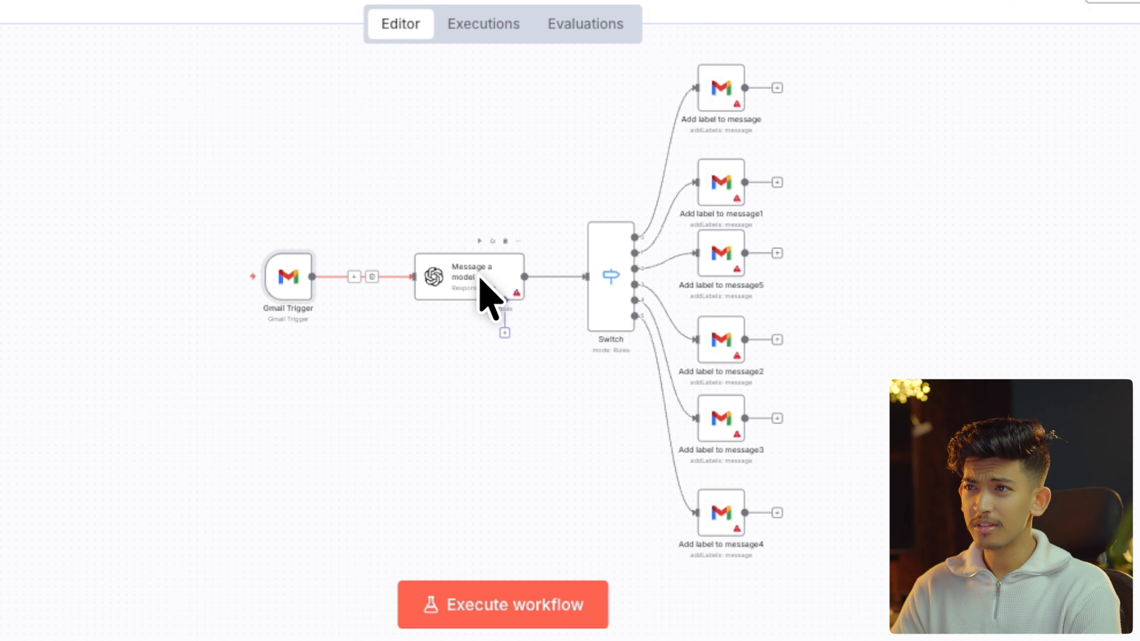
pyautogui.moveTo(477, 272); pyautogui.dragTo(431, 272)
pyautogui.moveTo(594, 269); pyautogui.dragTo(574, 269)
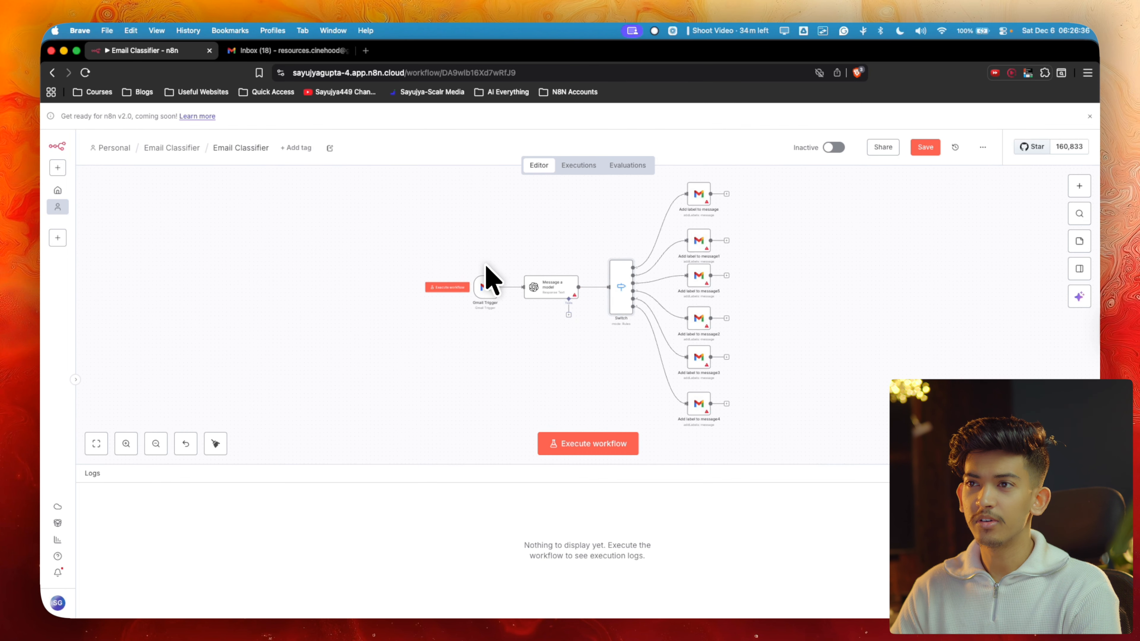
pyautogui.scroll(5, 278, 270)
pyautogui.click(483, 314)
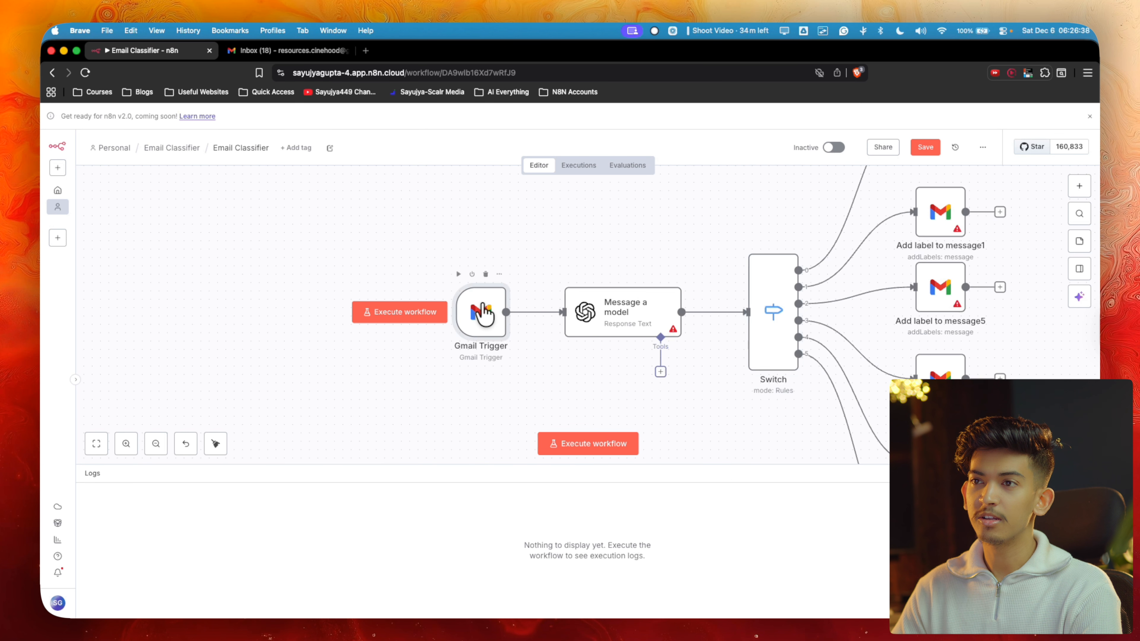
# Open the Gmail Trigger settings, briefly check the Gmail inbox, and return to the workflow
pyautogui.doubleClick(483, 310)
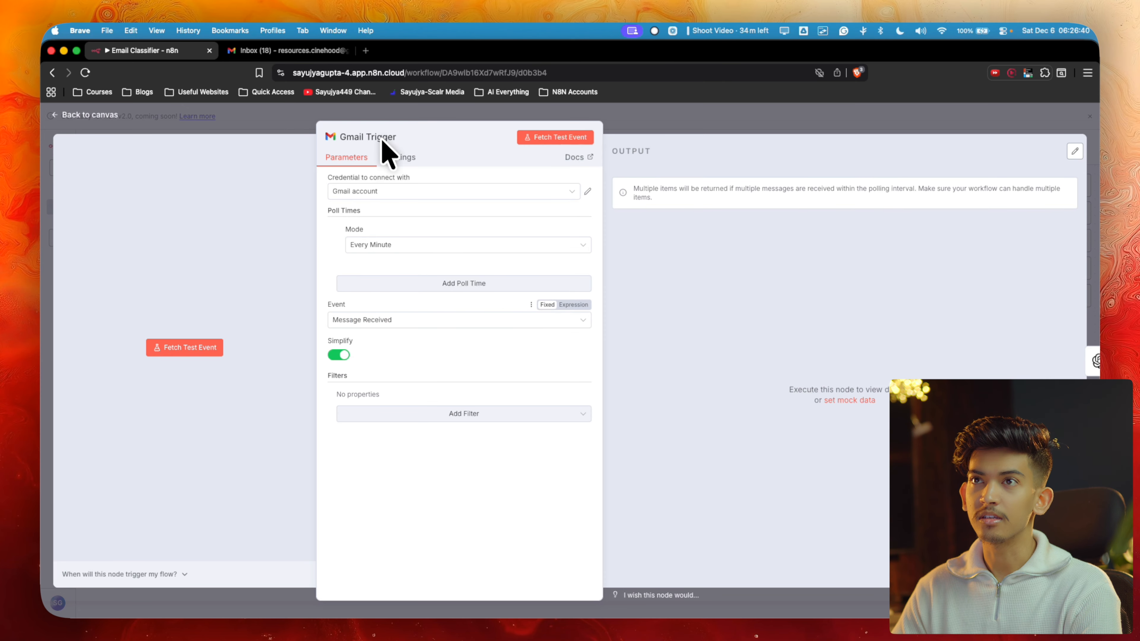
pyautogui.click(299, 51)
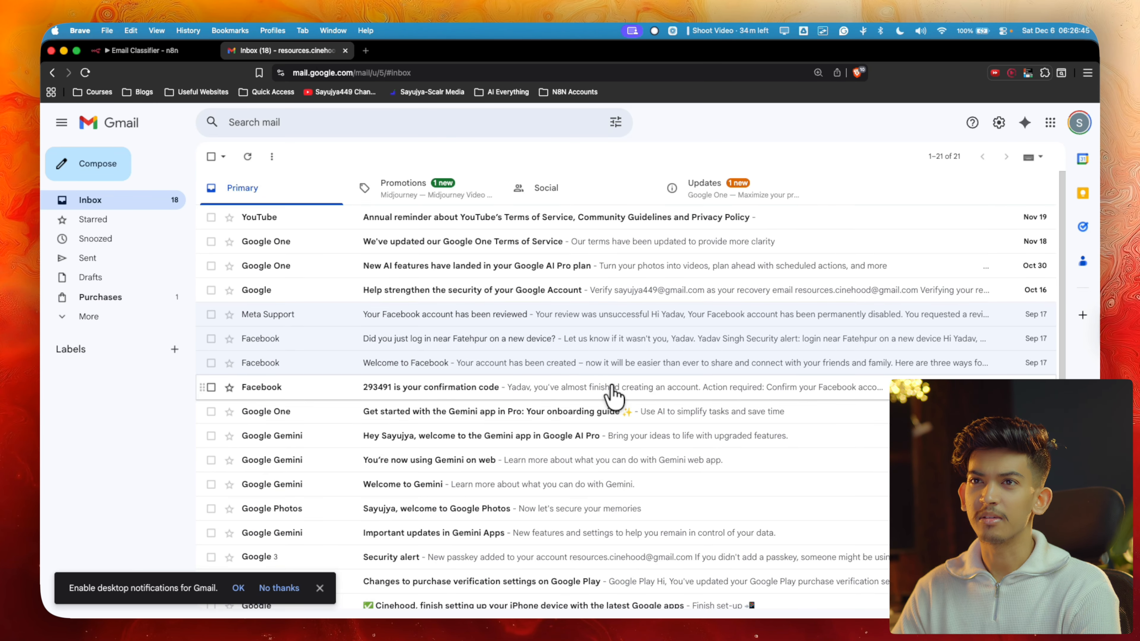
pyautogui.click(145, 51)
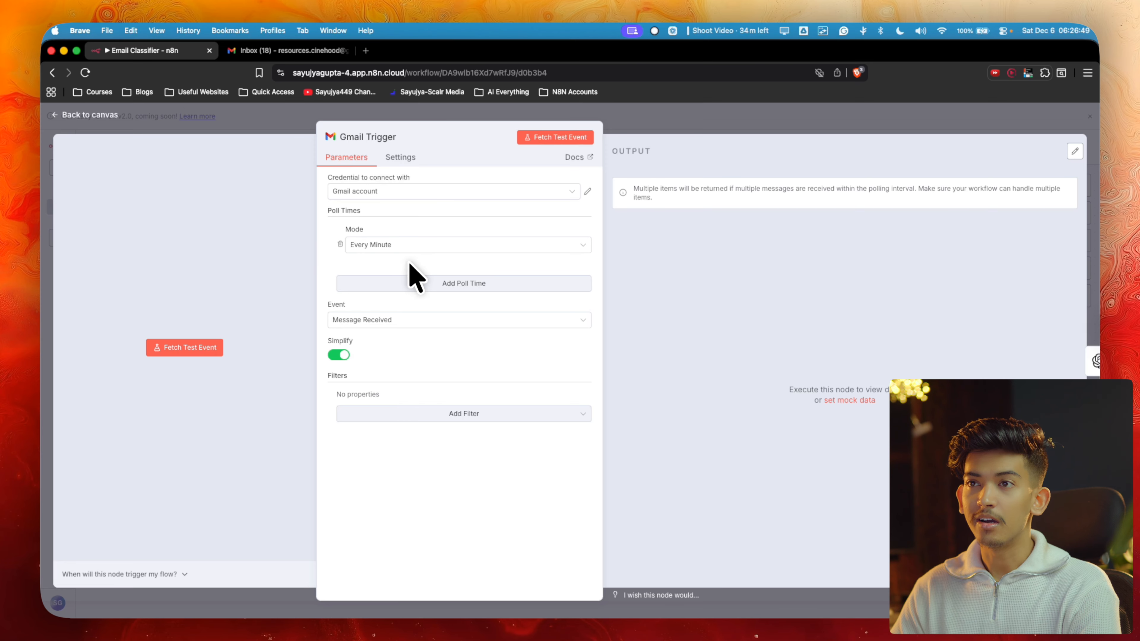
# Create Gmail account 2 through Google sign-in, granting all Gmail permissions to n8n.cloud
pyautogui.click(407, 197)
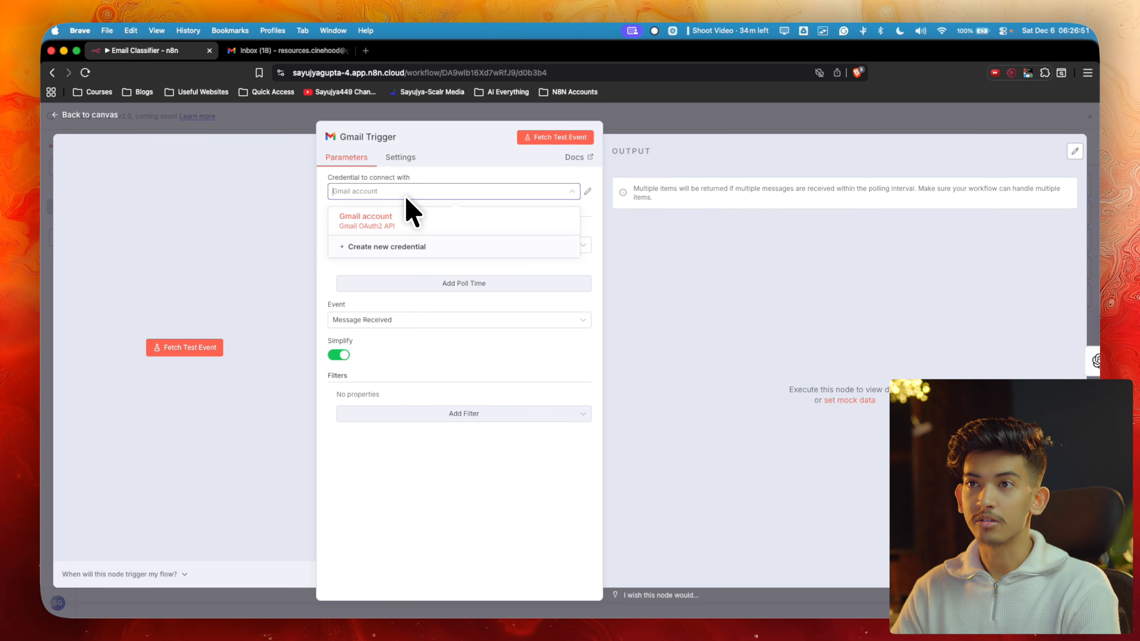
pyautogui.click(394, 247)
pyautogui.click(399, 367)
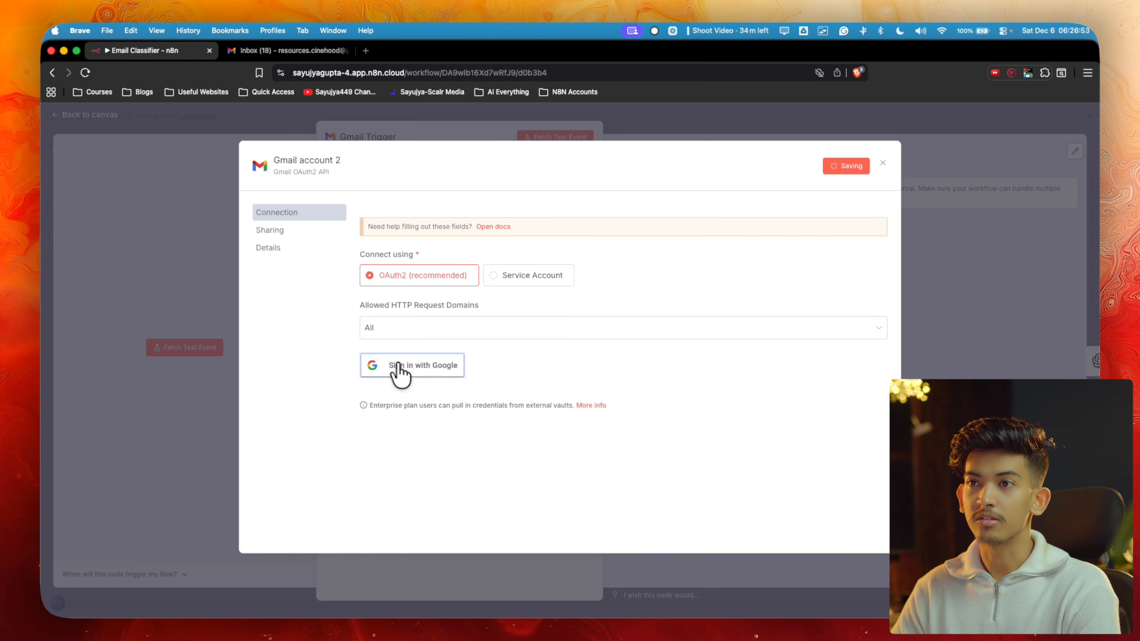
pyautogui.click(268, 400)
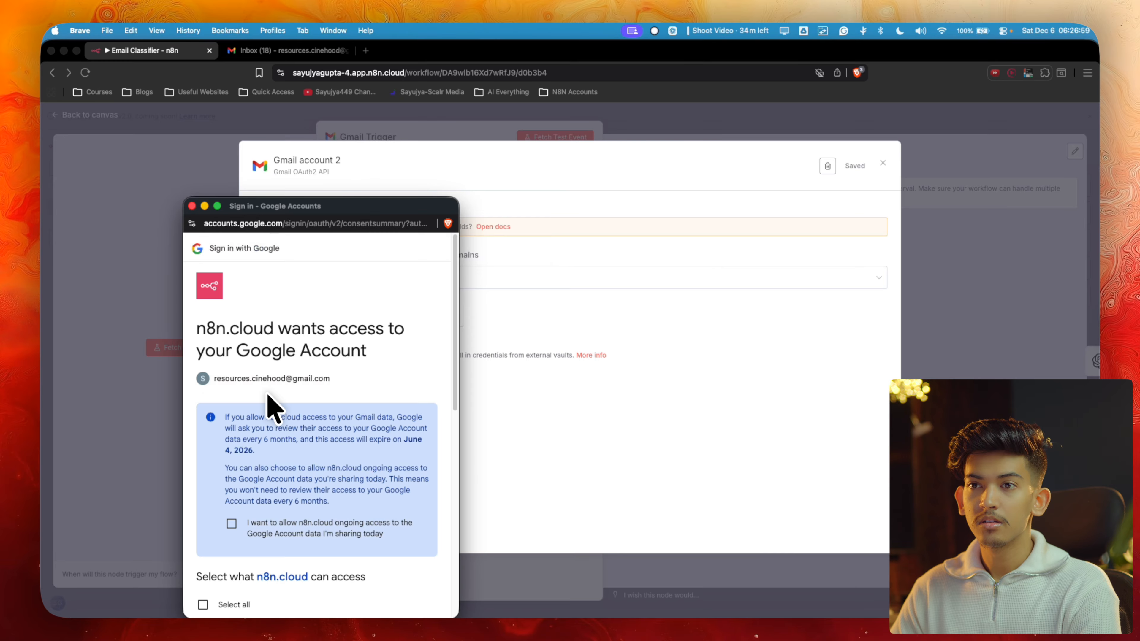
pyautogui.scroll(-7, 268, 399)
pyautogui.scroll(2, 249, 406)
pyautogui.click(202, 366)
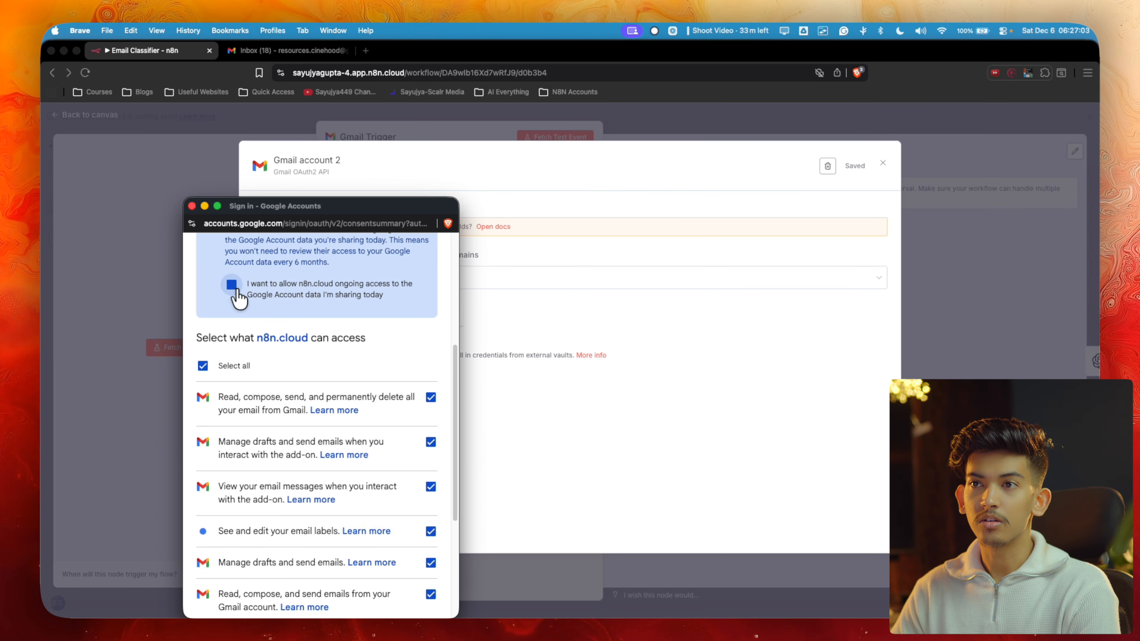
pyautogui.scroll(-5, 244, 310)
pyautogui.click(367, 561)
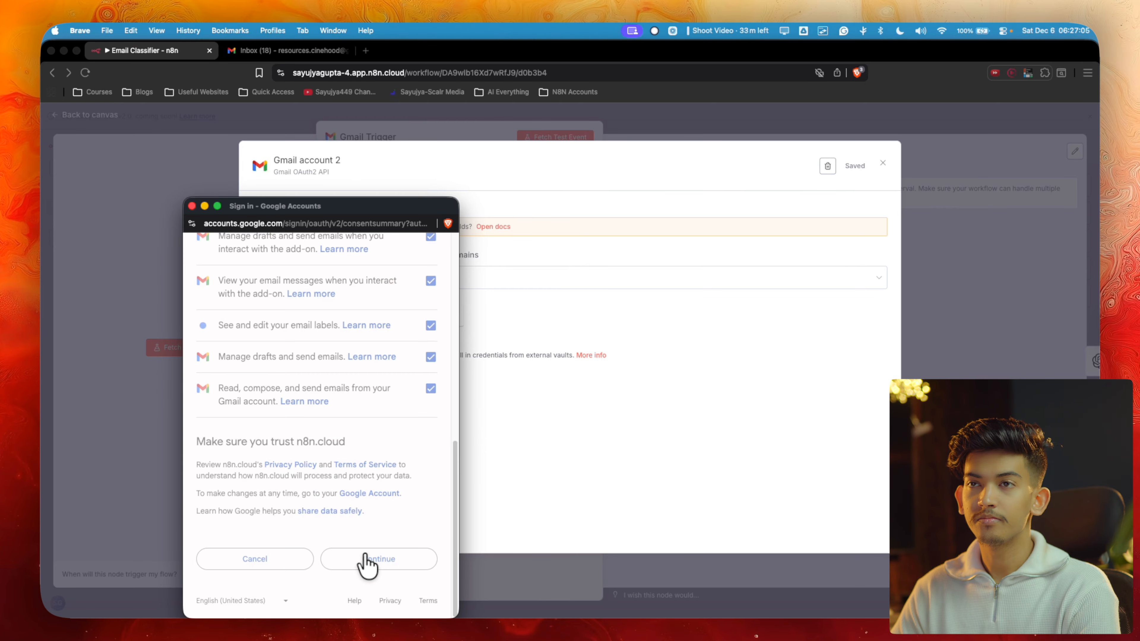
pyautogui.click(192, 206)
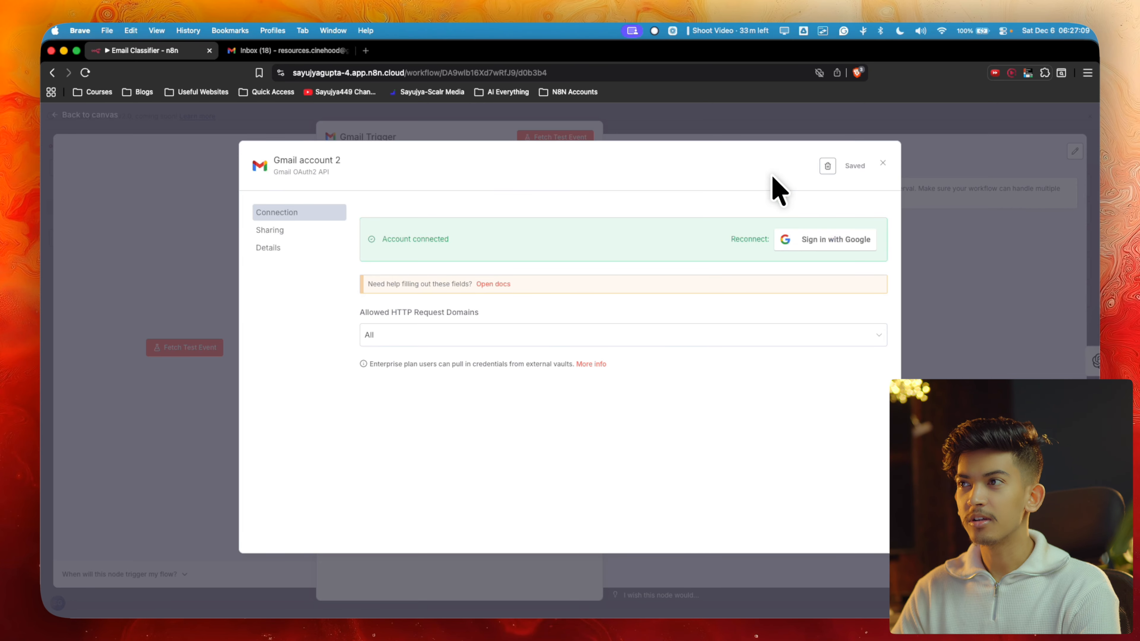
pyautogui.click(882, 163)
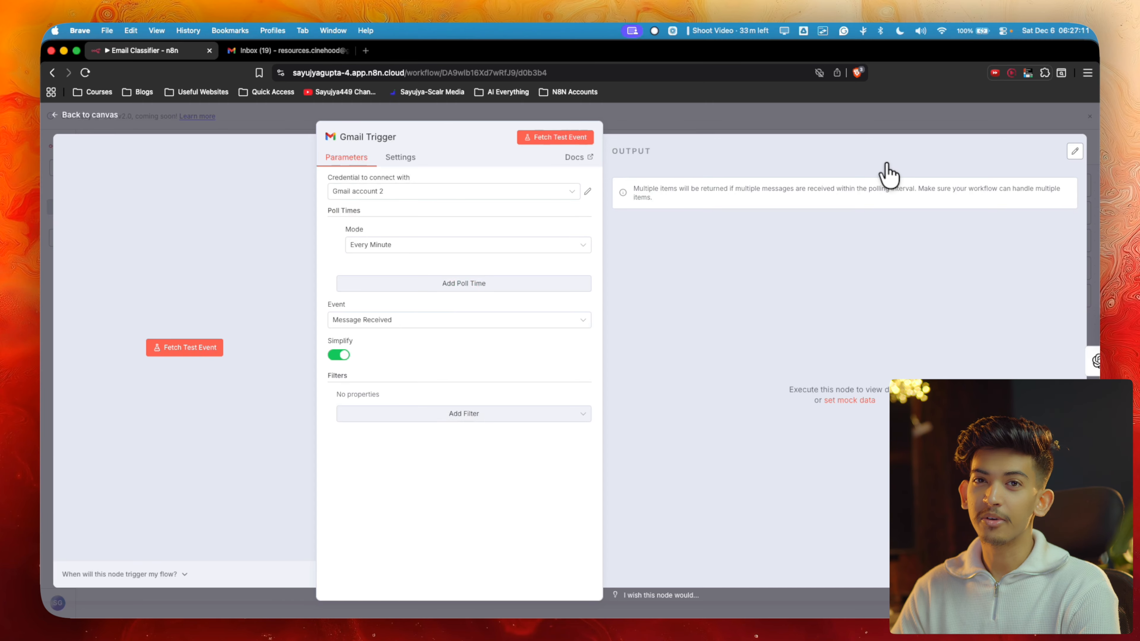
# Search YouTube for 'how to connect gmail with n8n local'
pyautogui.click(364, 51)
pyautogui.write('youtube.com')
pyautogui.press('Return')
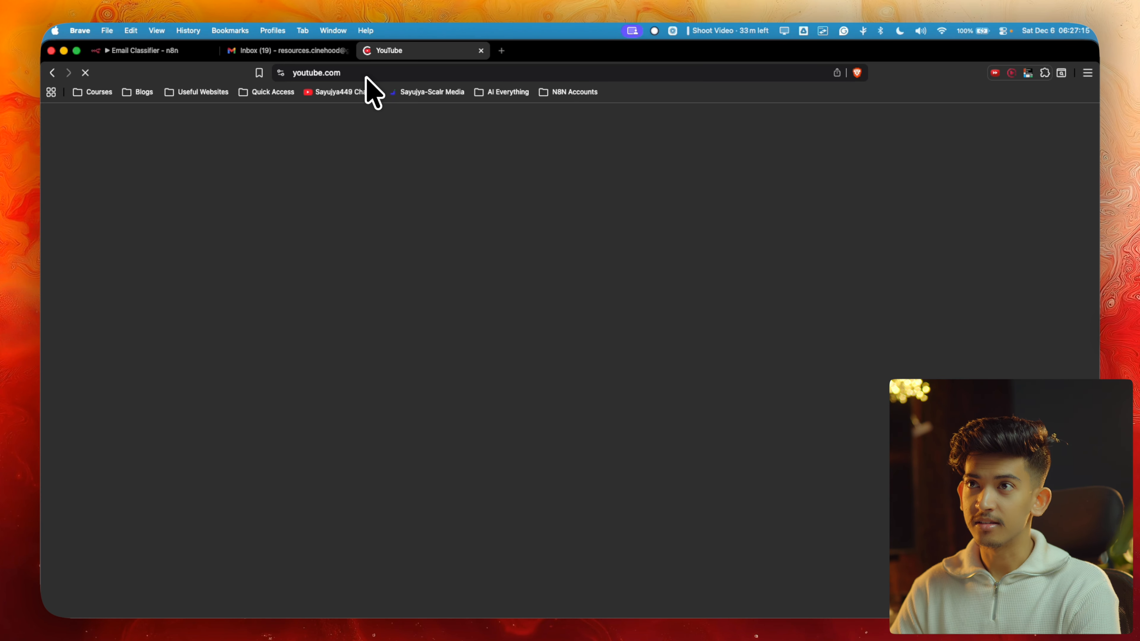
pyautogui.click(461, 117)
pyautogui.write('how to connect')
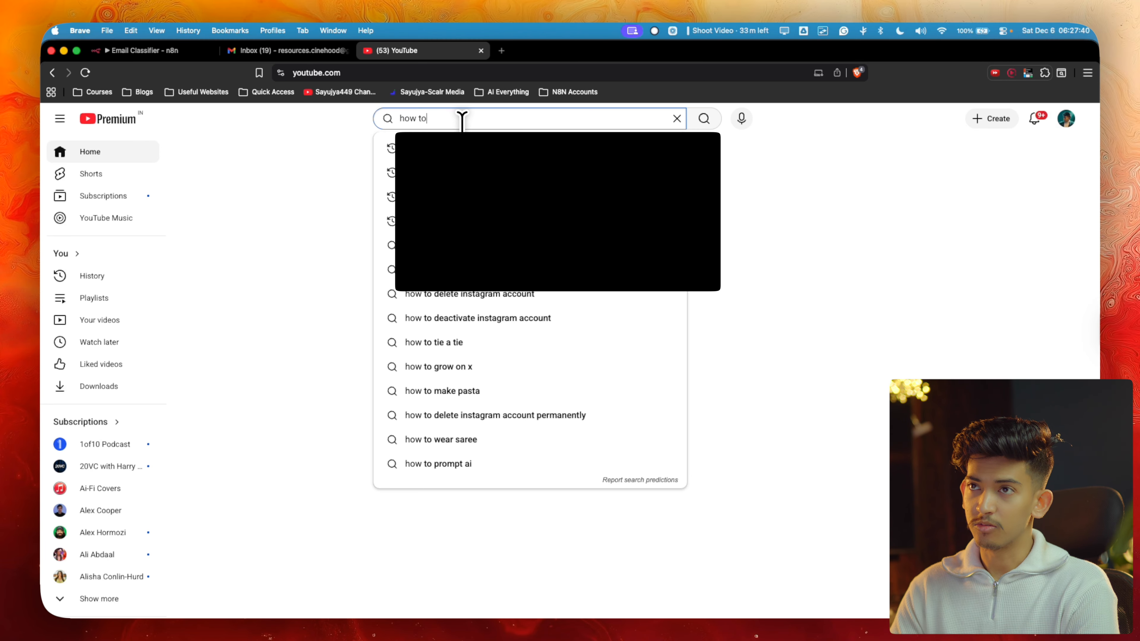
pyautogui.write(' gmail with ')
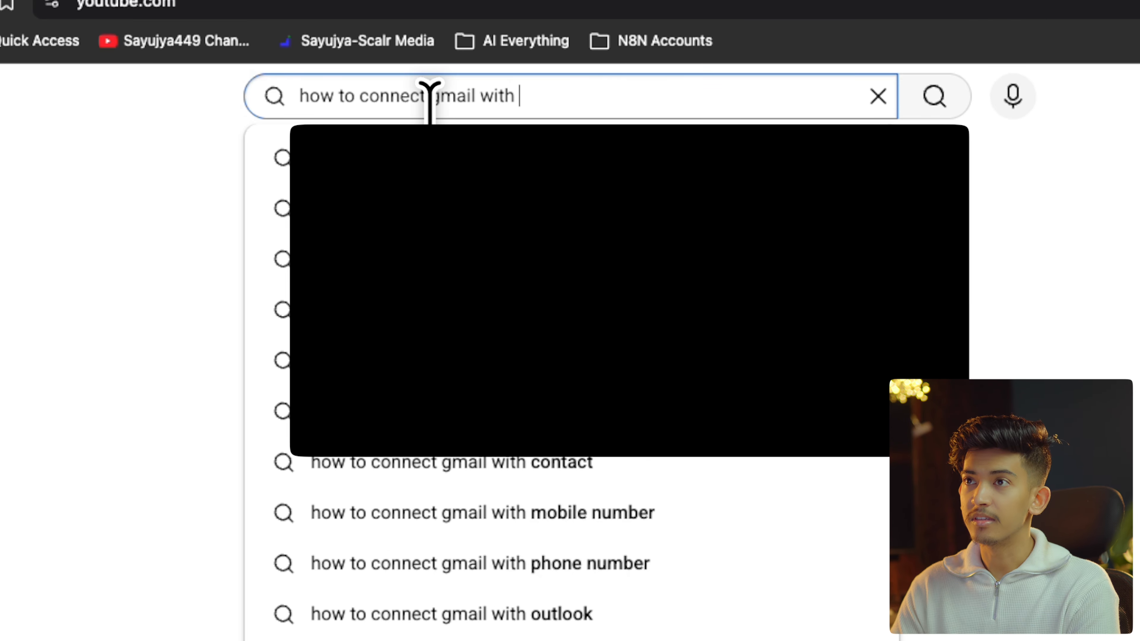
pyautogui.write('n8n local')
pyautogui.press('Return')
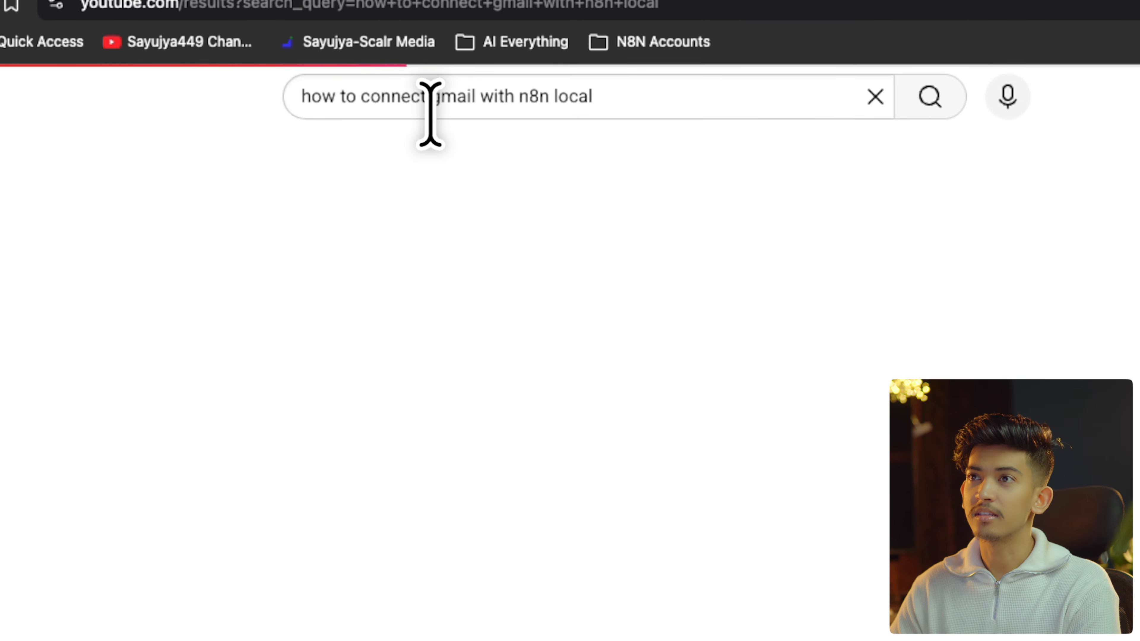
pyautogui.scroll(-3, 445, 319)
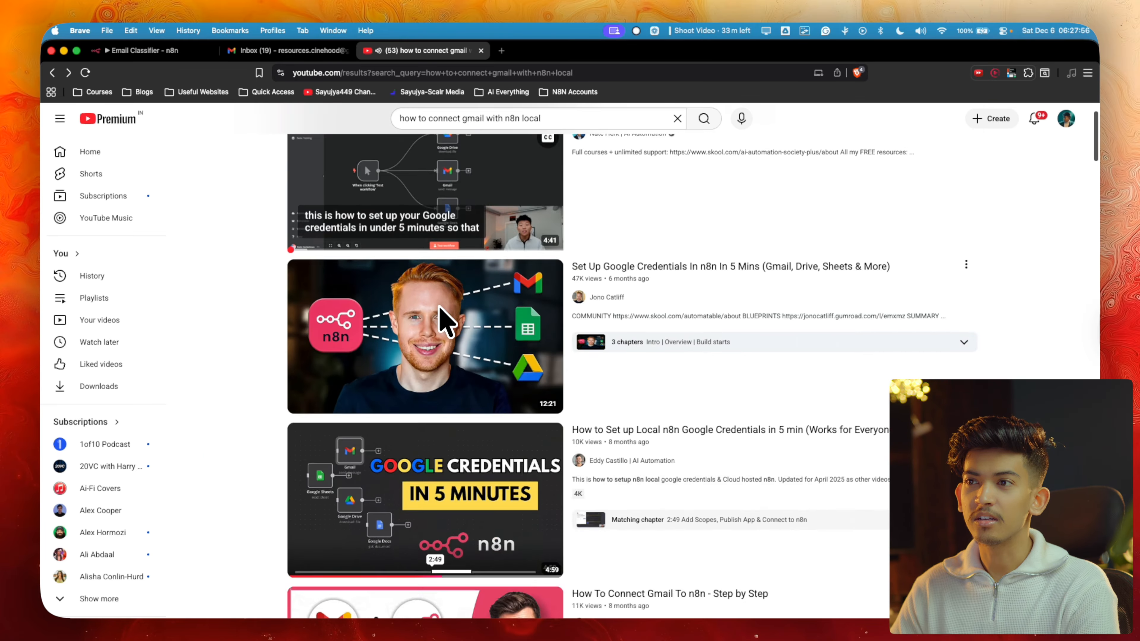
pyautogui.scroll(-3, 442, 314)
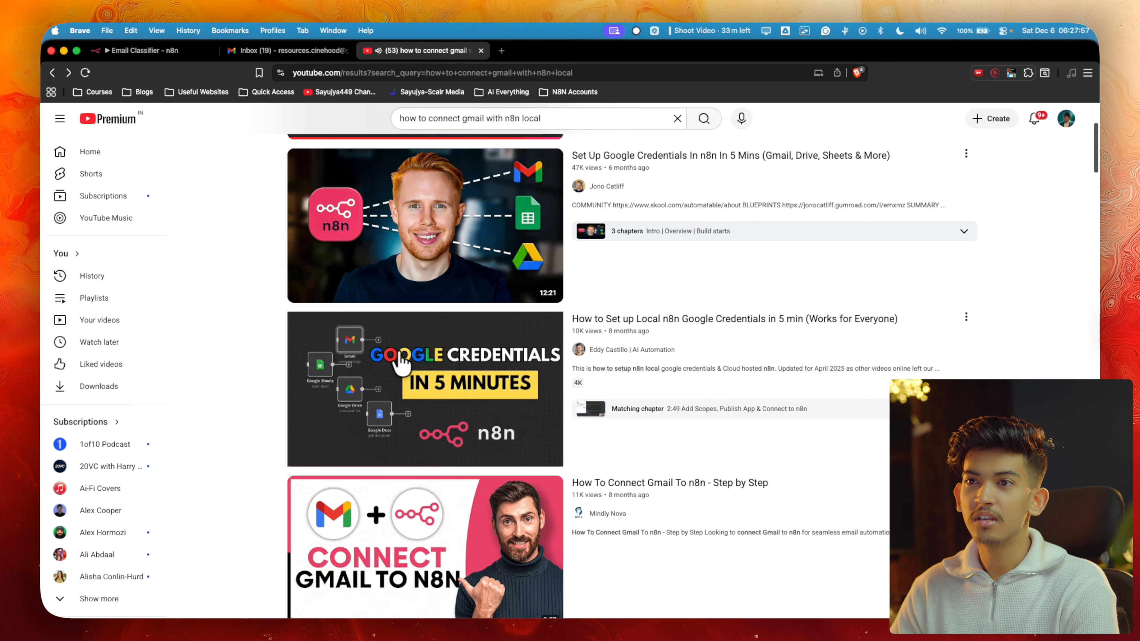
# Close the YouTube tab and show the Message a model node's OpenAI credential list
pyautogui.click(481, 50)
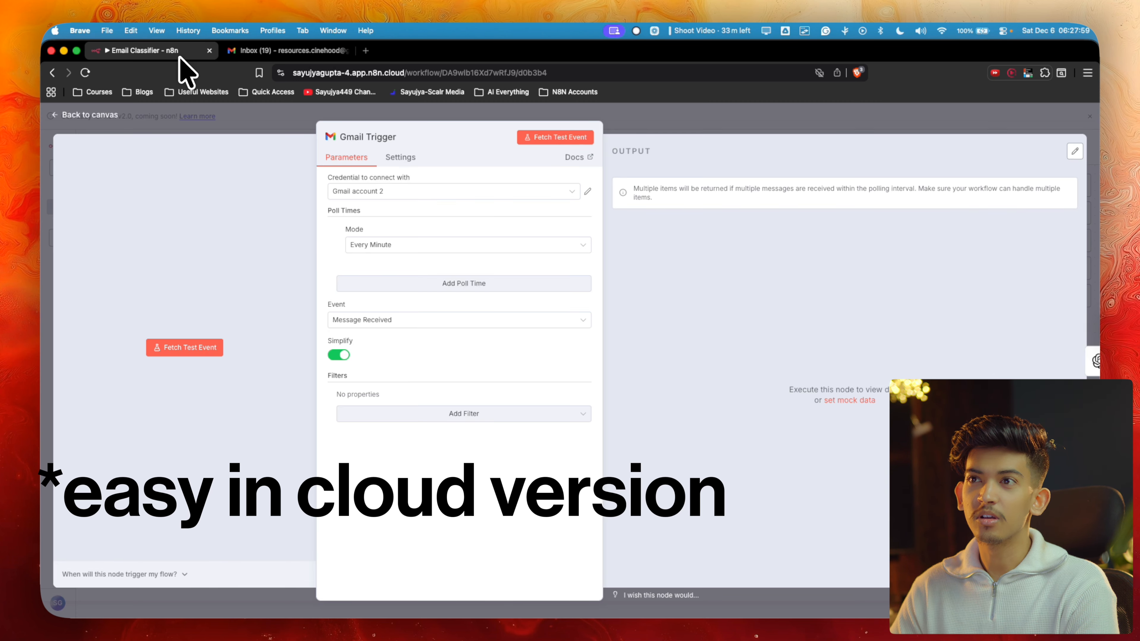
pyautogui.press('Escape')
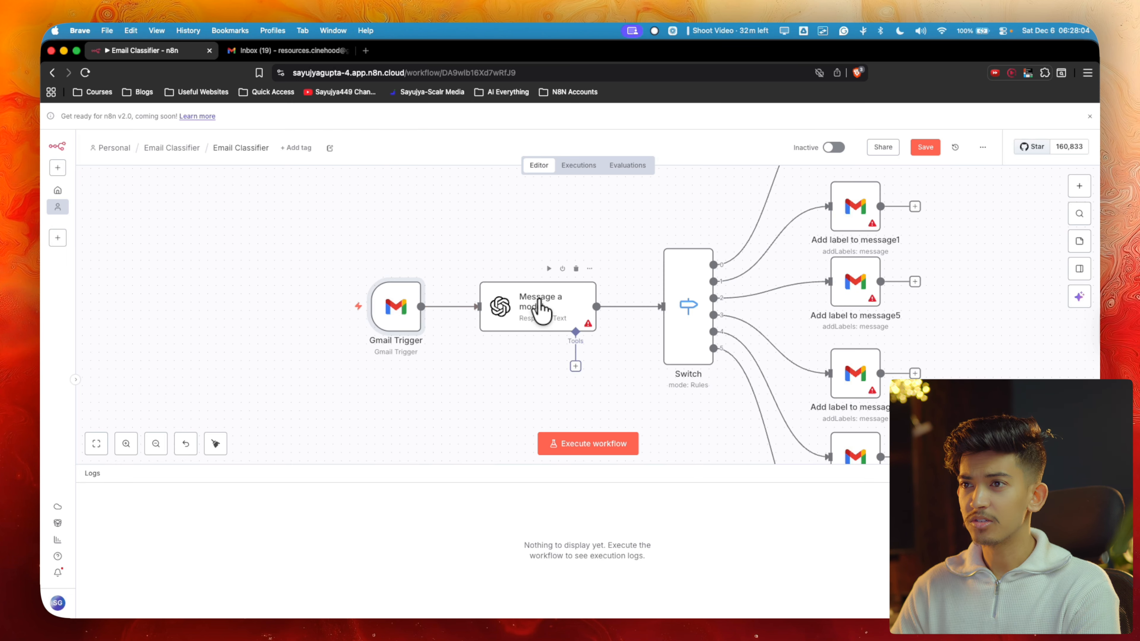
pyautogui.doubleClick(538, 310)
pyautogui.click(489, 191)
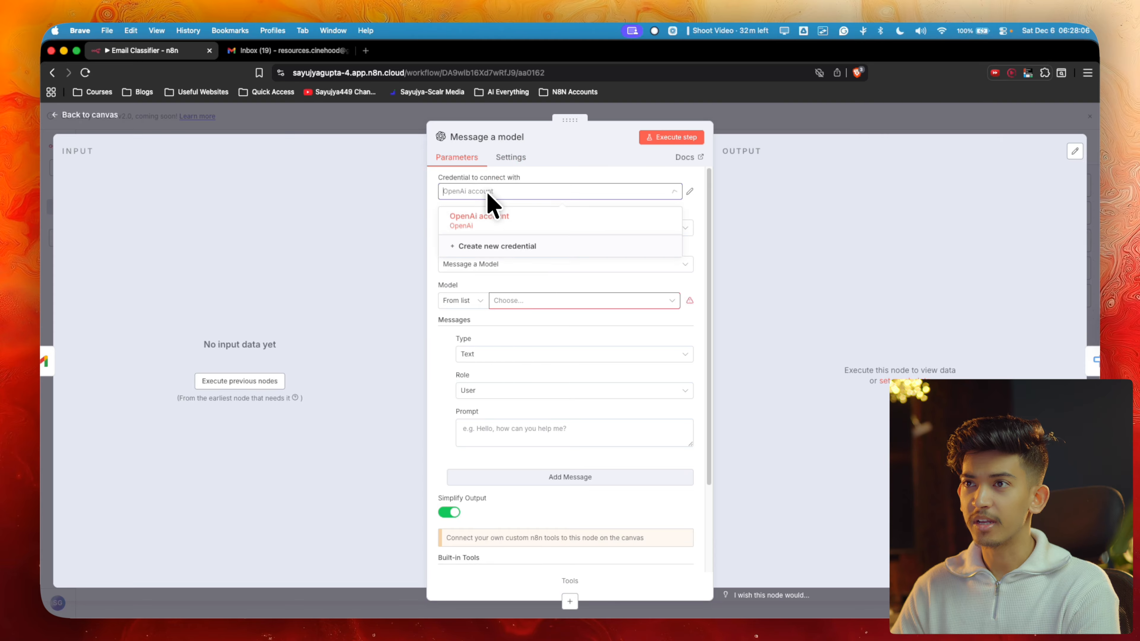
pyautogui.click(365, 51)
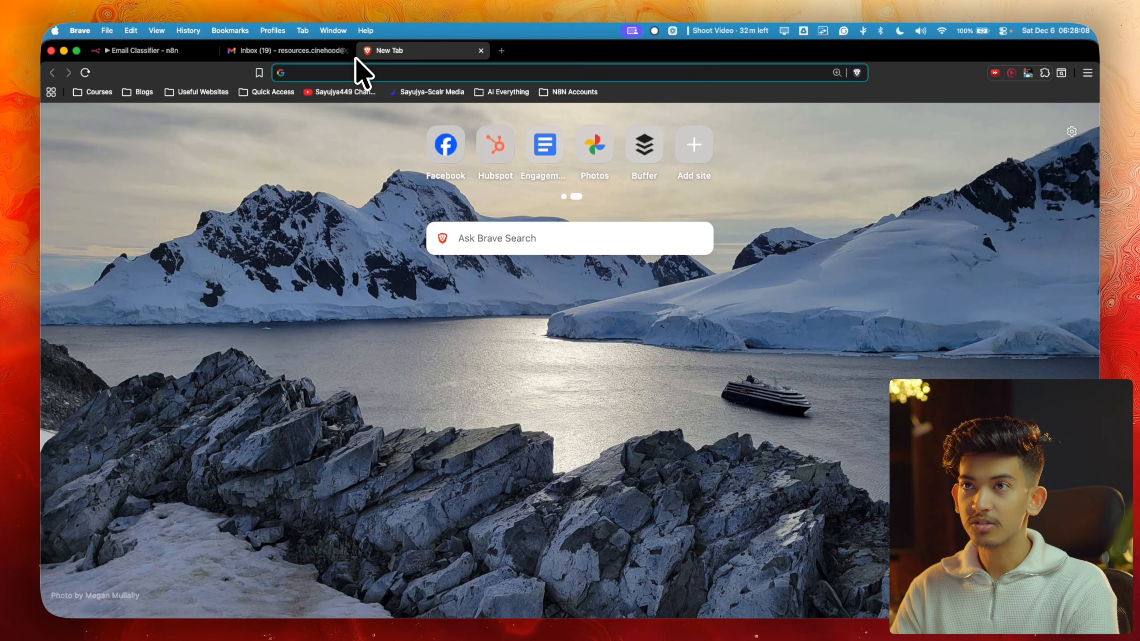
# Google 'open ai playground' and locate the platform.openai.com Playground result
pyautogui.write('op')
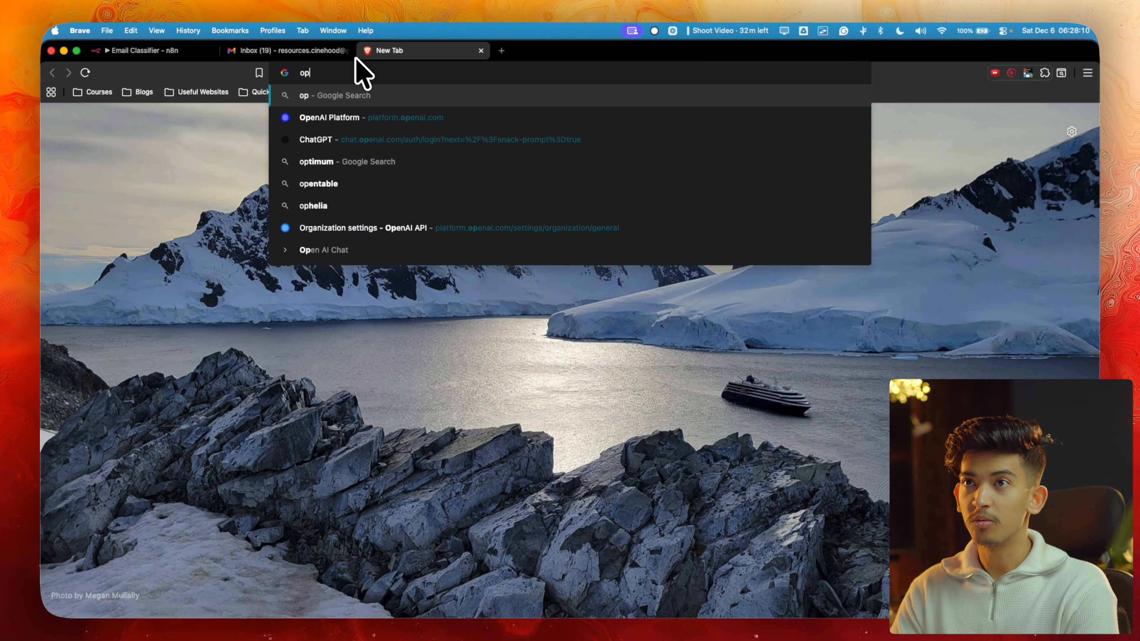
pyautogui.write('en ai playgroun')
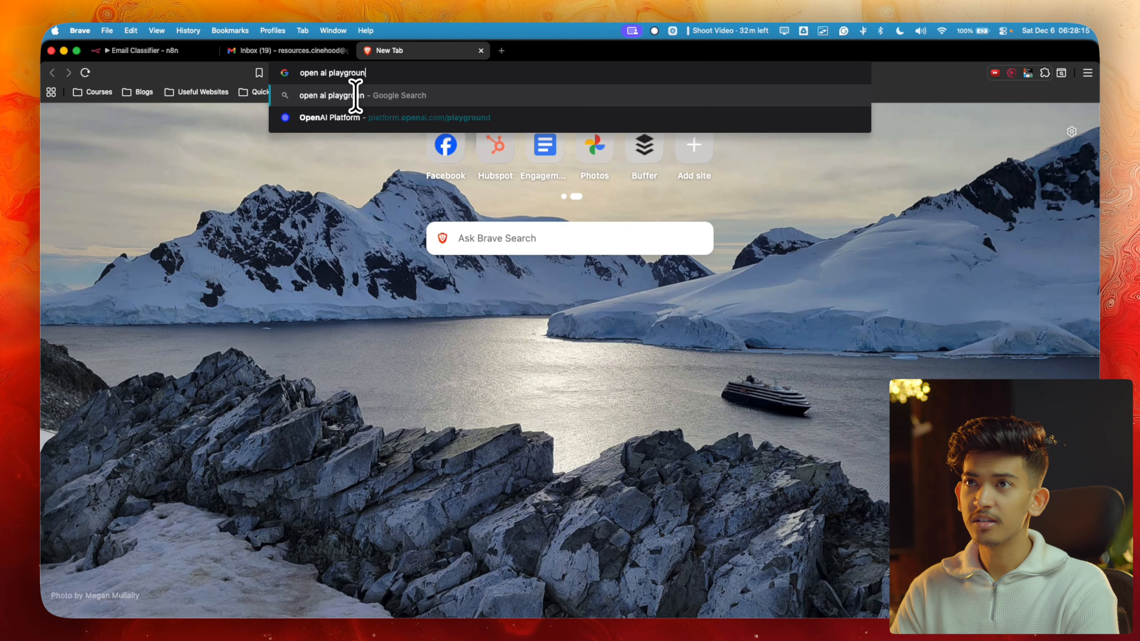
pyautogui.write('d')
pyautogui.press('Return')
pyautogui.scroll(-5, 208, 288)
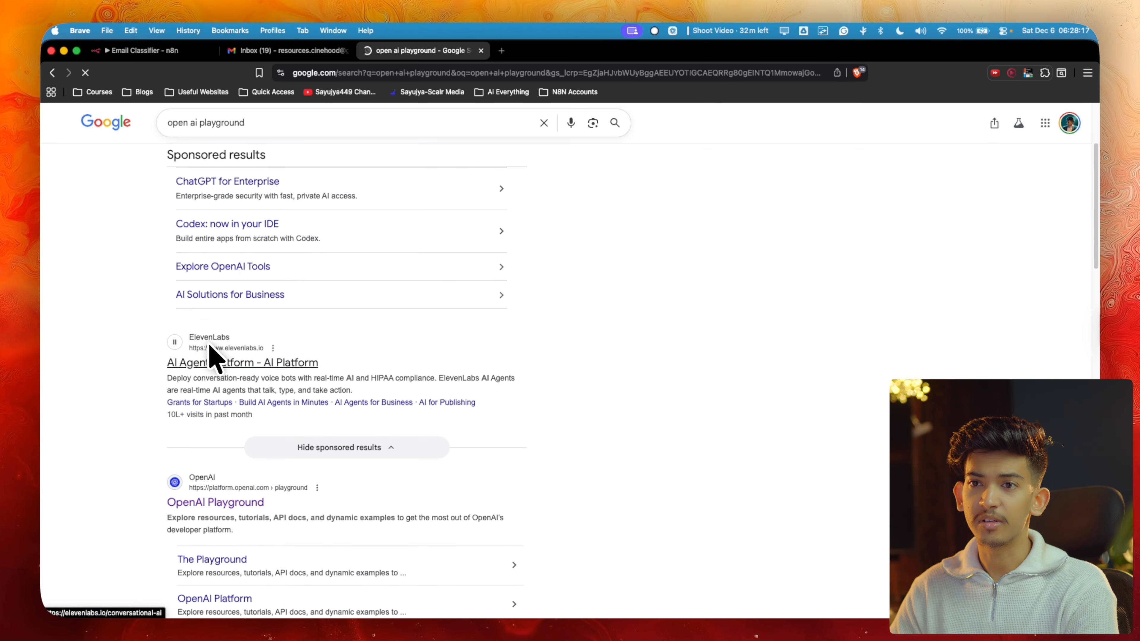
pyautogui.scroll(-3, 209, 359)
pyautogui.scroll(3, 227, 368)
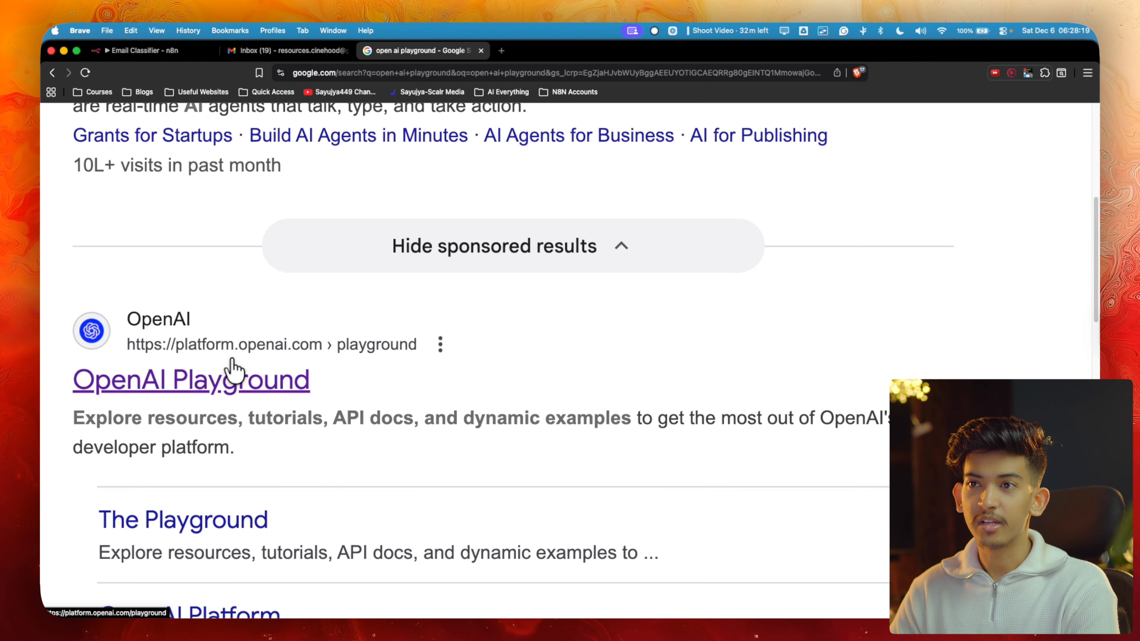
# On OpenAI Platform, review API keys and the $3.86 billing credit, then return to n8n
pyautogui.click(226, 367)
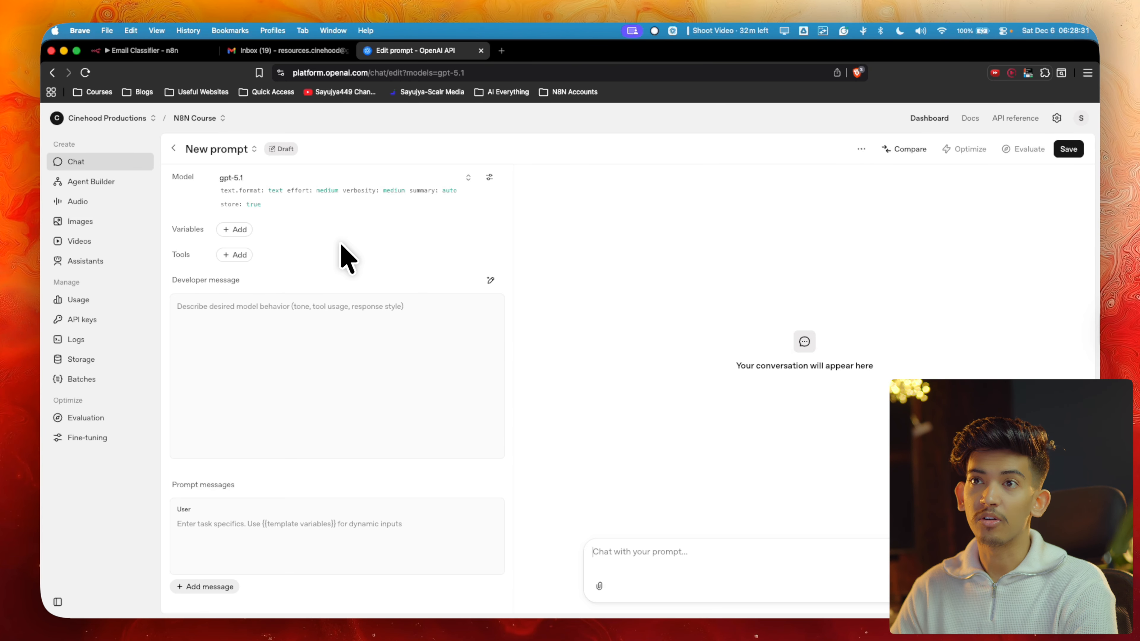
pyautogui.click(90, 319)
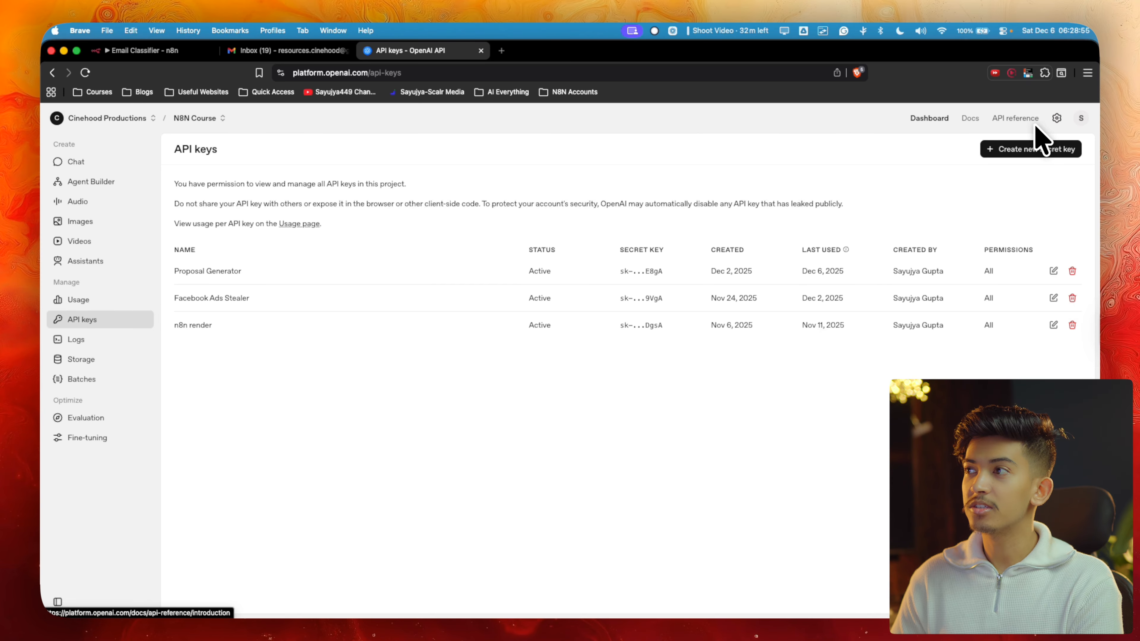
pyautogui.click(1056, 119)
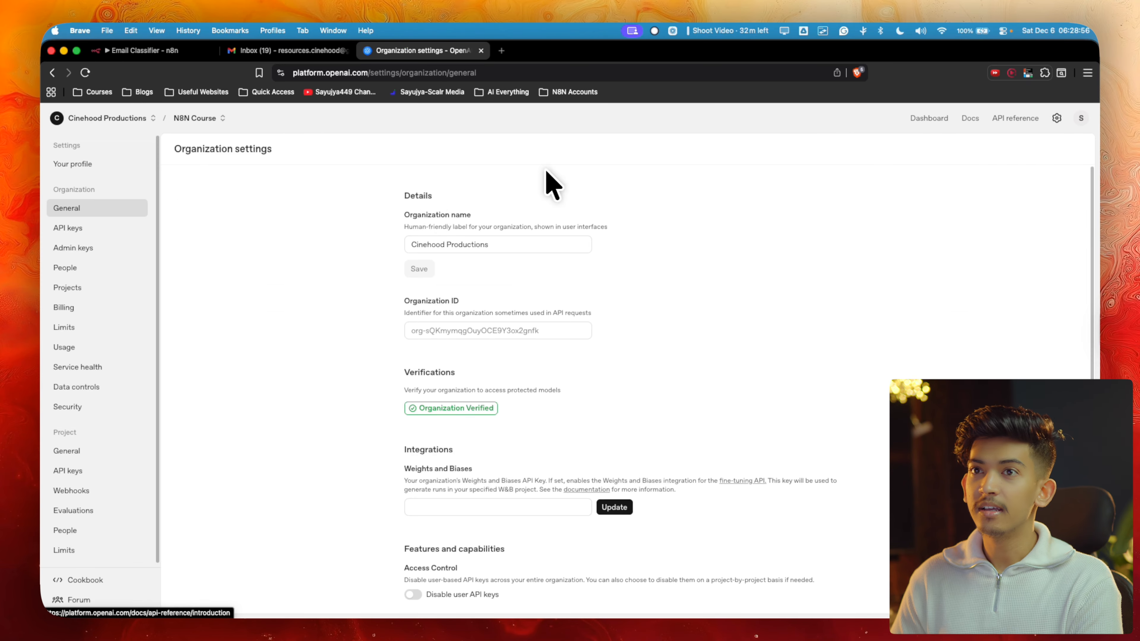
pyautogui.click(68, 309)
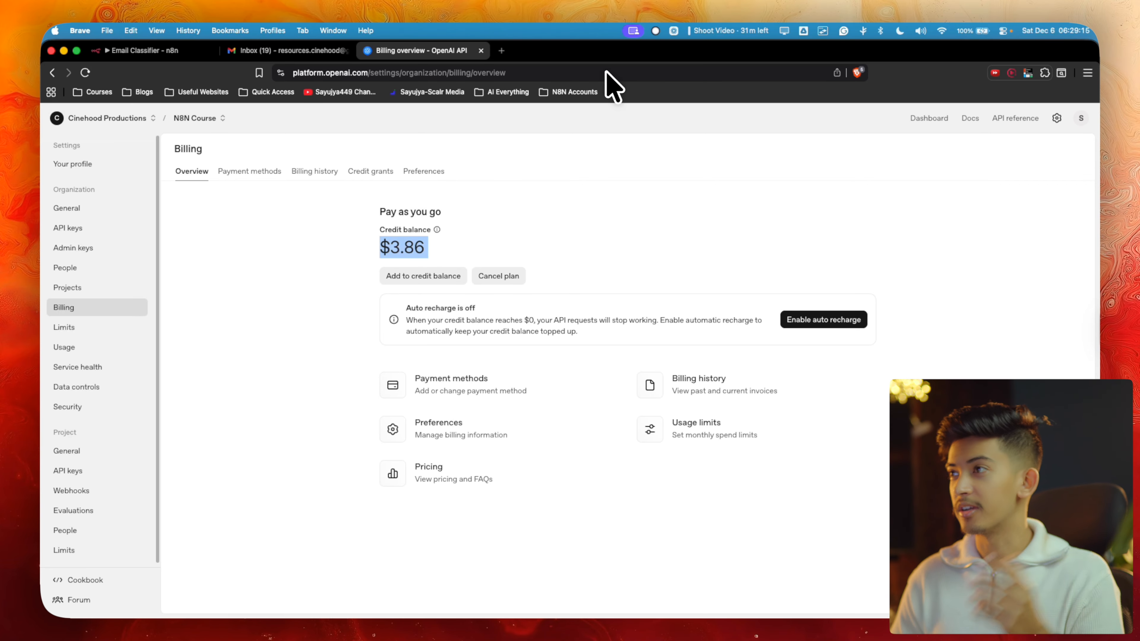
pyautogui.click(75, 119)
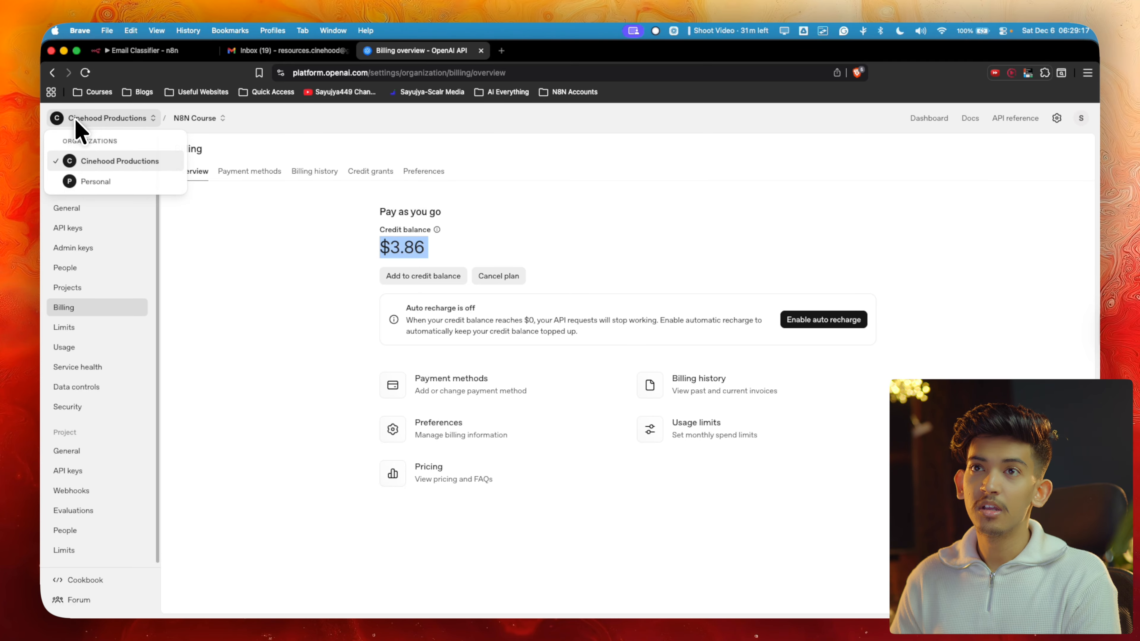
pyautogui.click(265, 229)
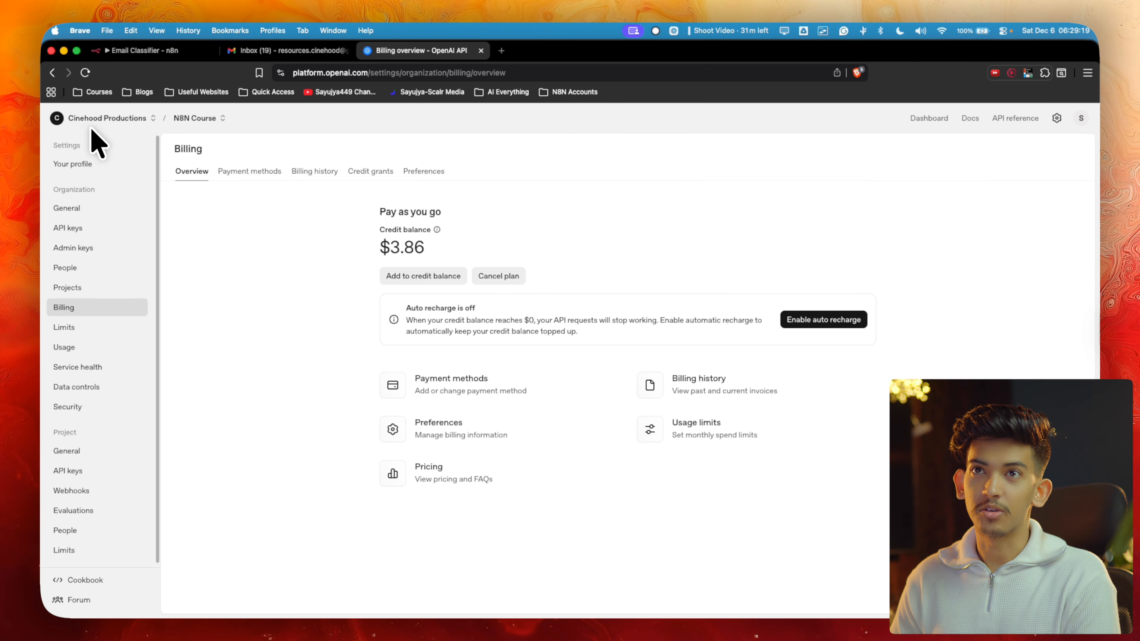
pyautogui.click(51, 73)
pyautogui.click(51, 73)
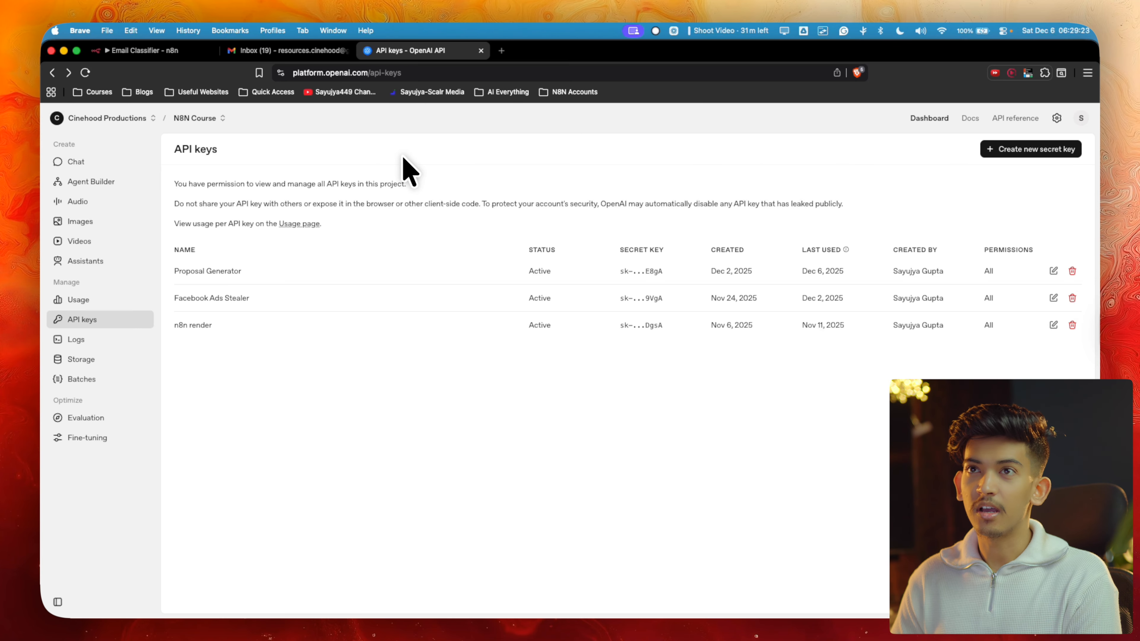
pyautogui.click(175, 50)
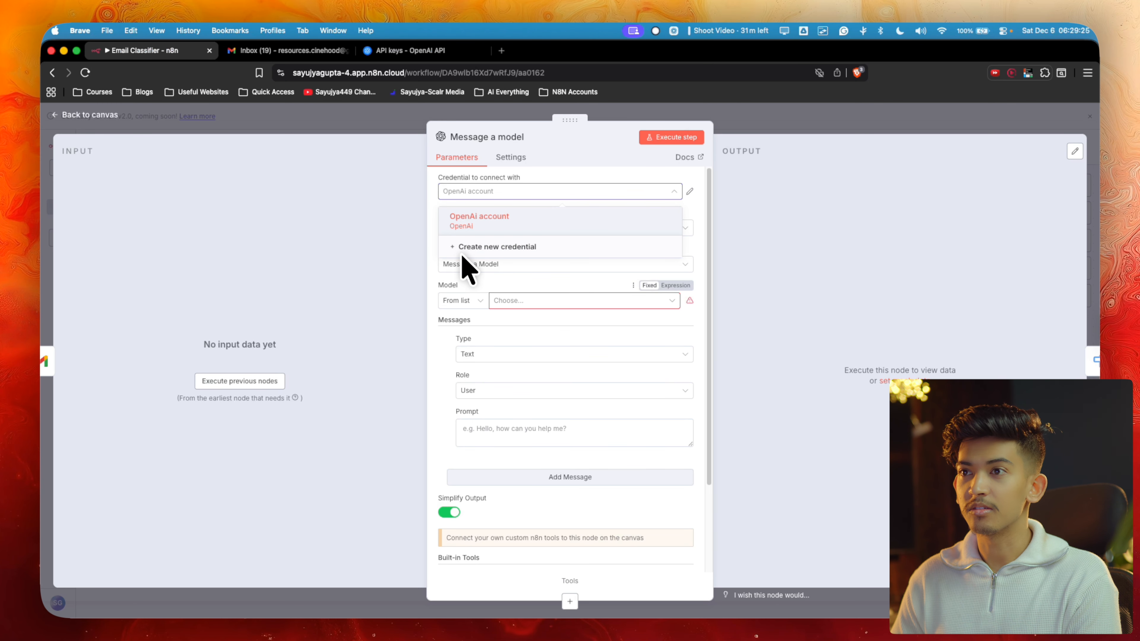
# Keep the OpenAi account credential and search the Model list for 'chat'
pyautogui.click(521, 217)
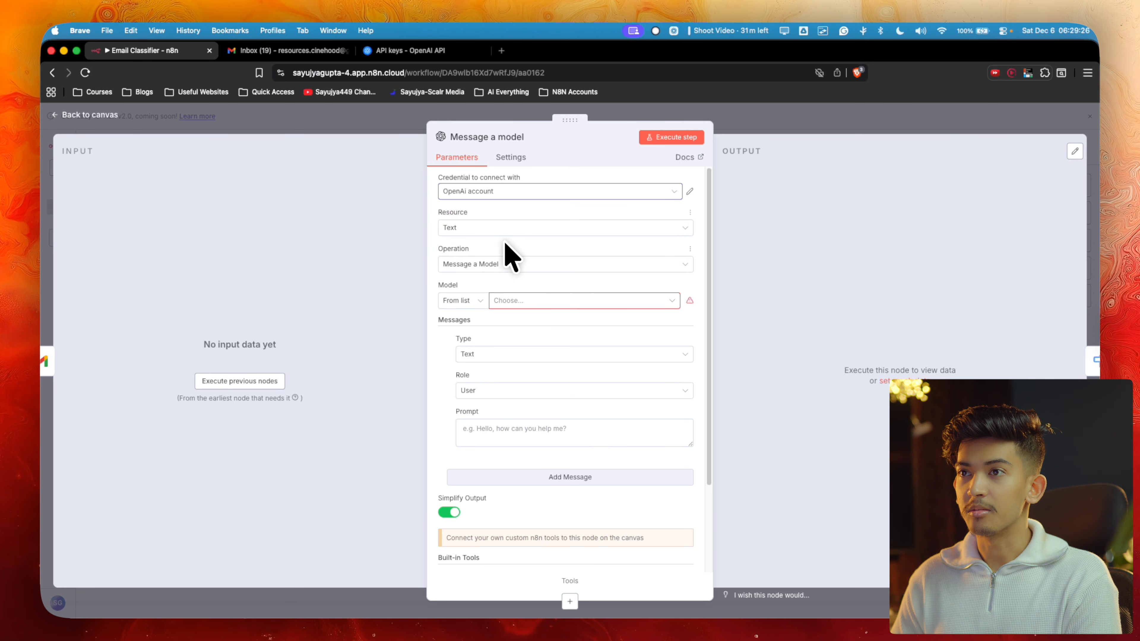
pyautogui.click(523, 301)
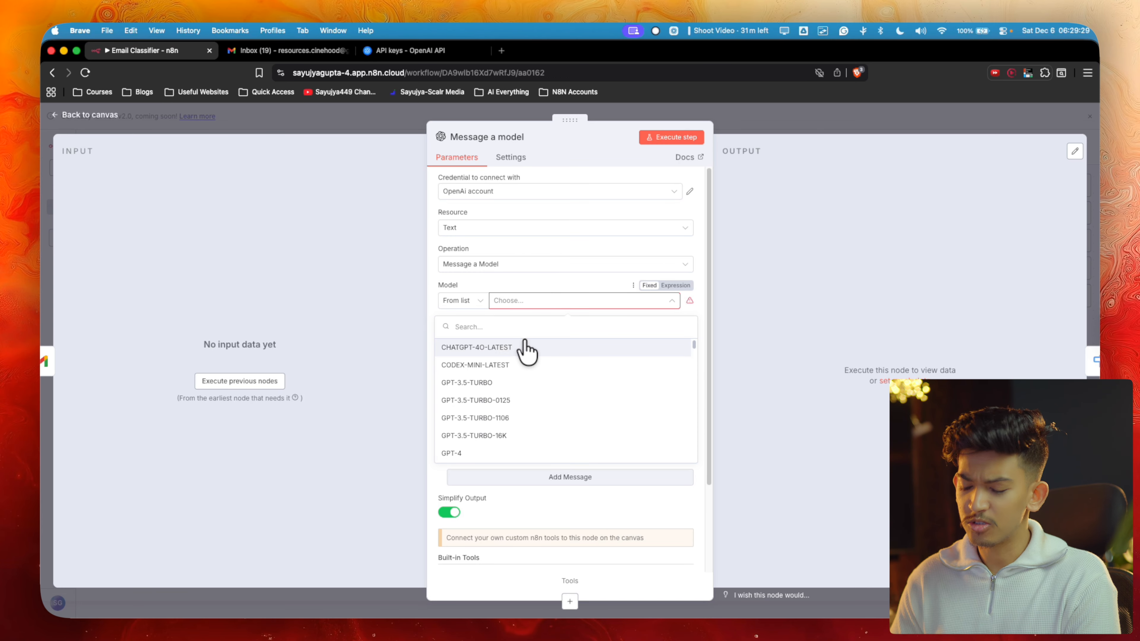
pyautogui.write('chat')
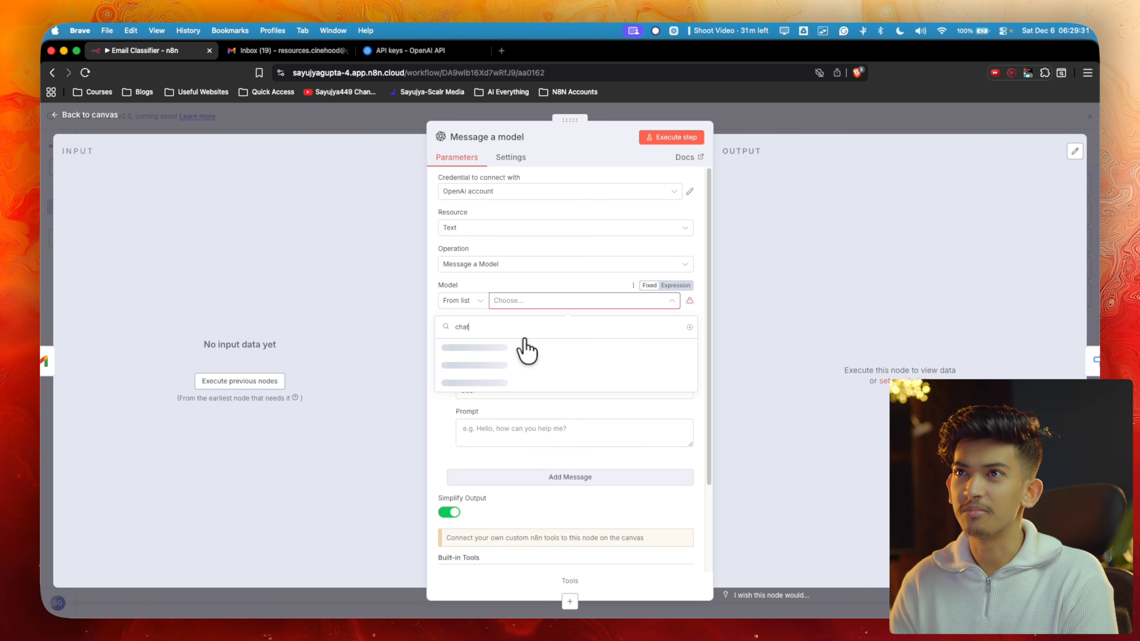
pyautogui.click(411, 50)
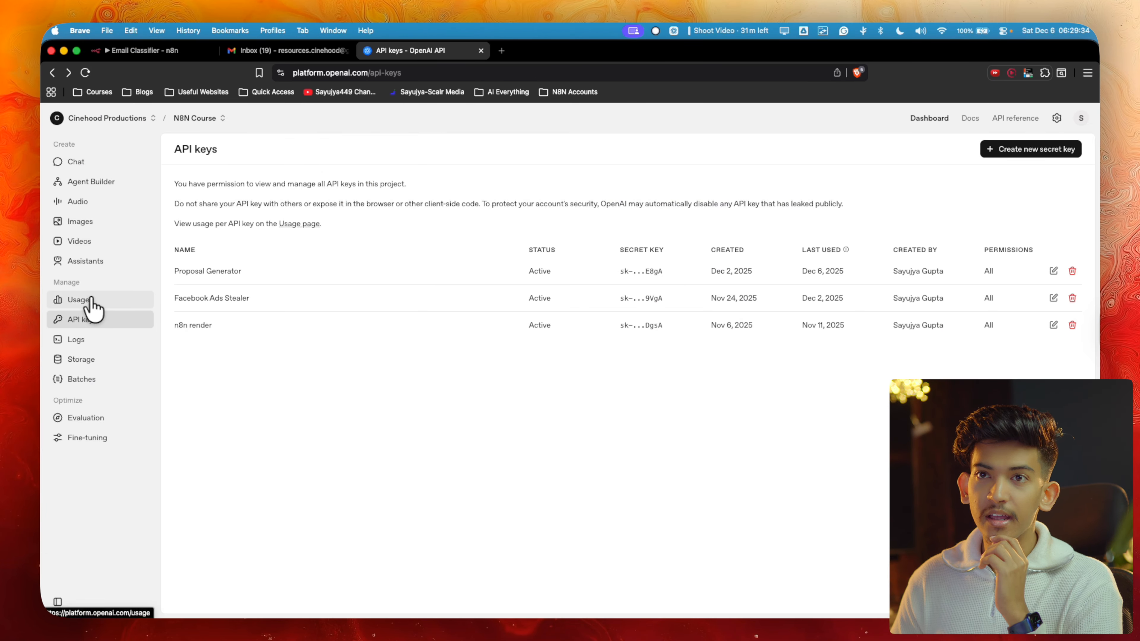
# Open OpenAI's pricing page and compare text token prices from the header down to gpt-5
pyautogui.click(969, 118)
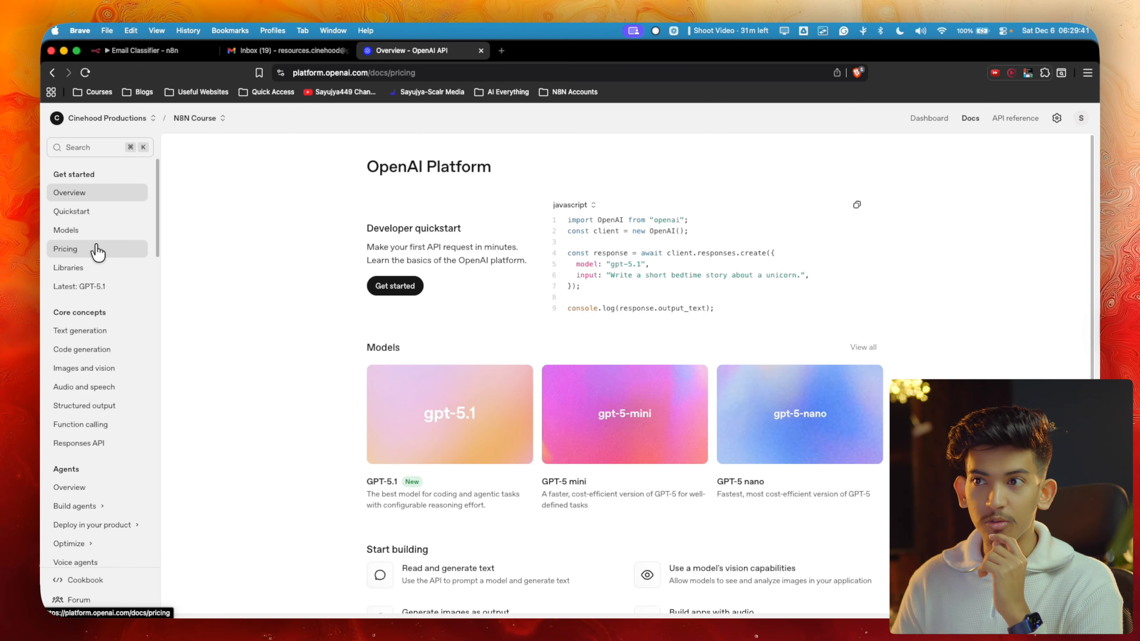
pyautogui.click(94, 248)
pyautogui.scroll(-2, 567, 293)
pyautogui.scroll(-1, 566, 296)
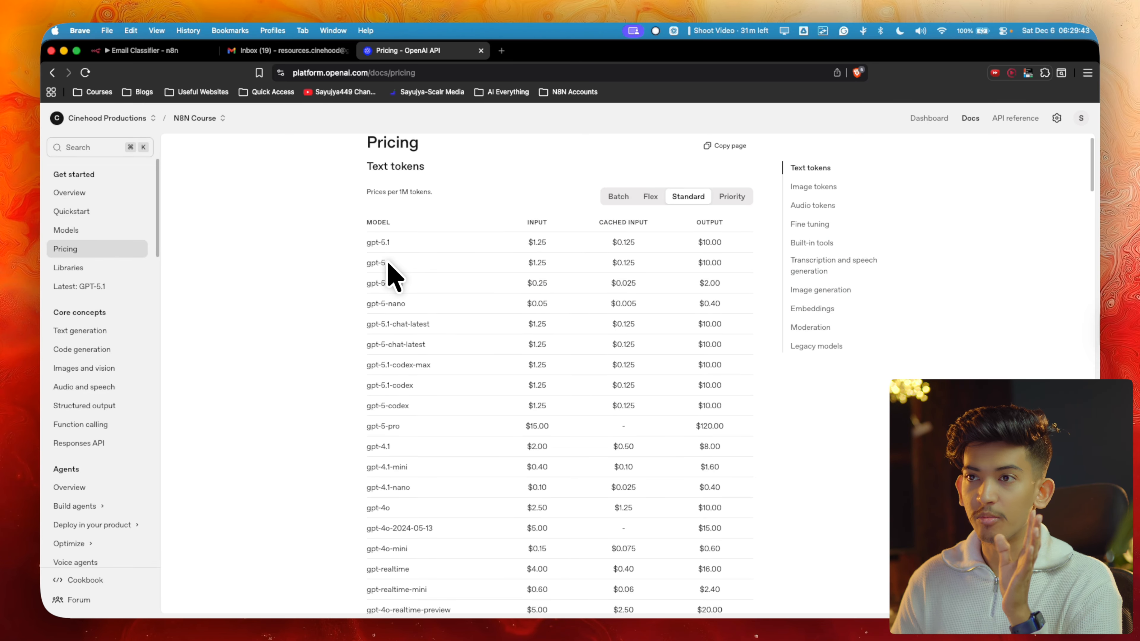
pyautogui.scroll(-3, 388, 270)
pyautogui.scroll(4, 489, 248)
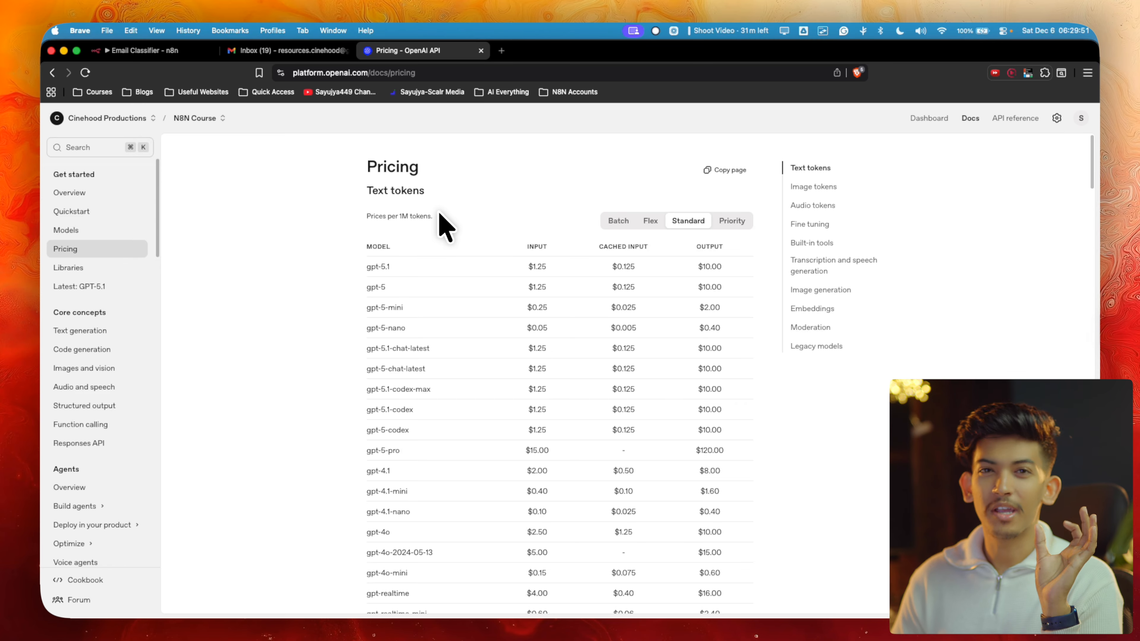
pyautogui.scroll(-2, 374, 484)
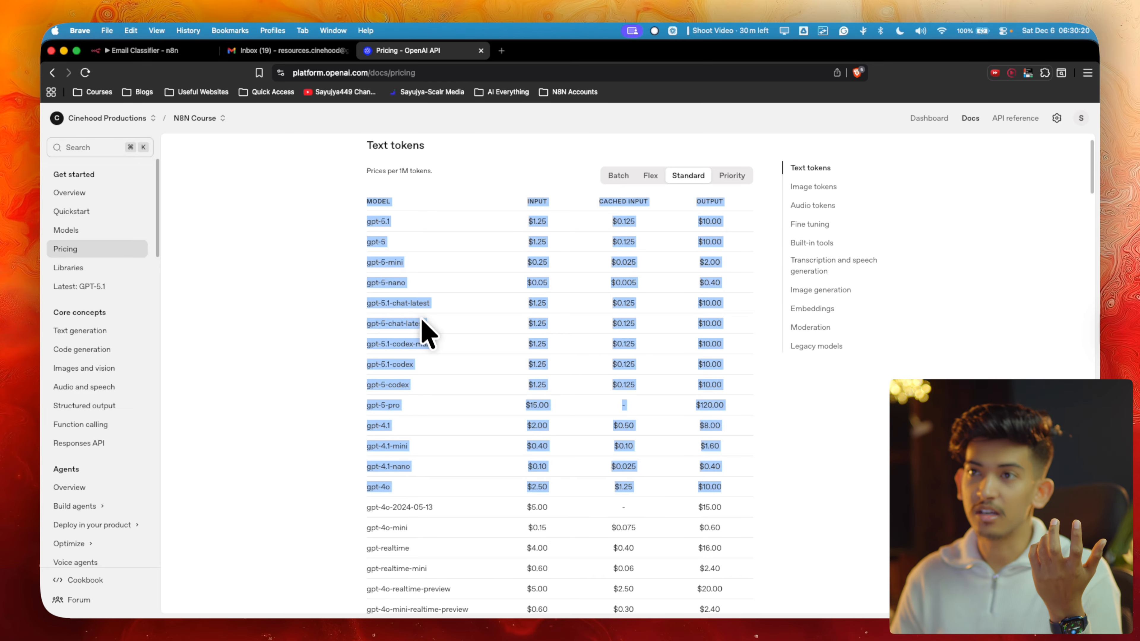
pyautogui.click(341, 258)
pyautogui.moveTo(352, 249); pyautogui.dragTo(508, 247)
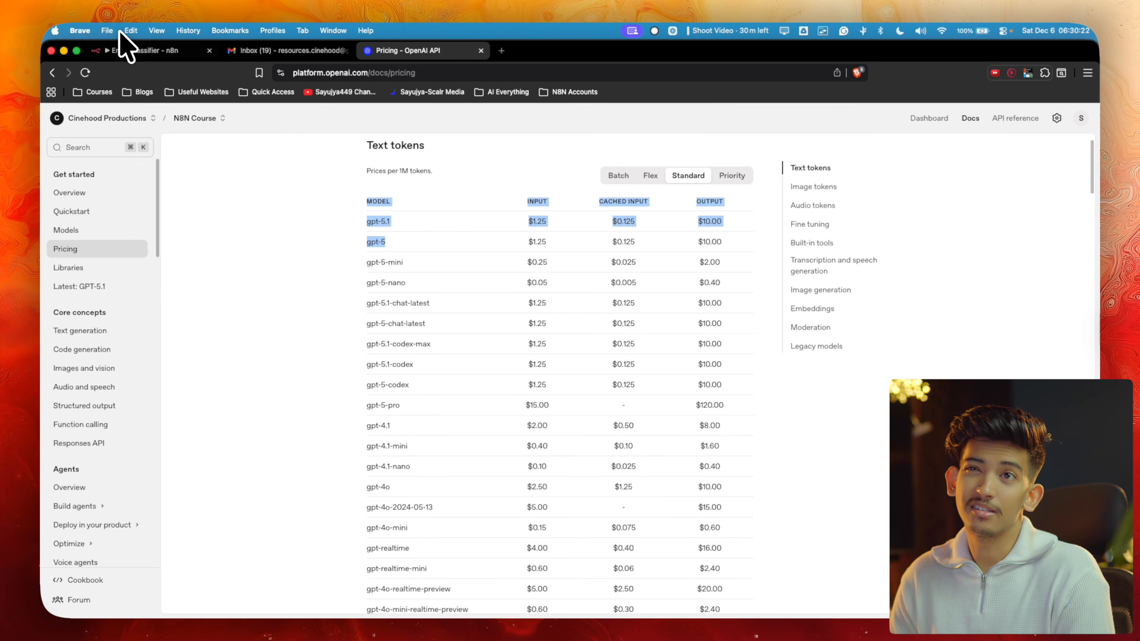
pyautogui.click(144, 50)
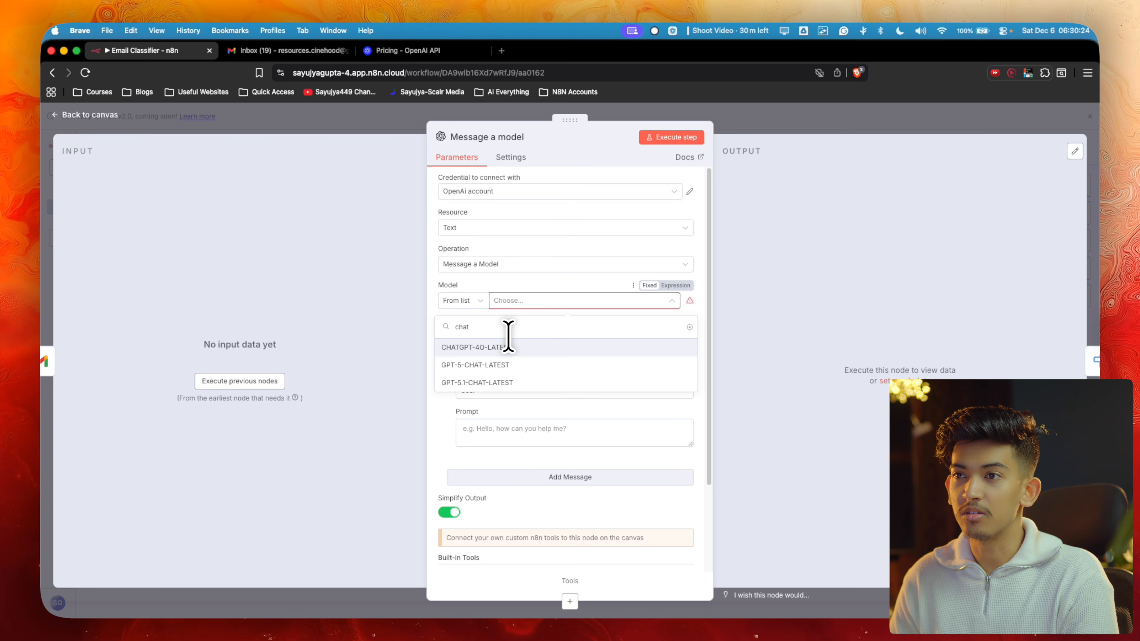
# Clear the 'chat' search, select GPT-5 as the model, and return to the canvas
pyautogui.press('BackSpace')
pyautogui.press('BackSpace')
pyautogui.press('BackSpace')
pyautogui.press('BackSpace')
pyautogui.scroll(-10, 498, 406)
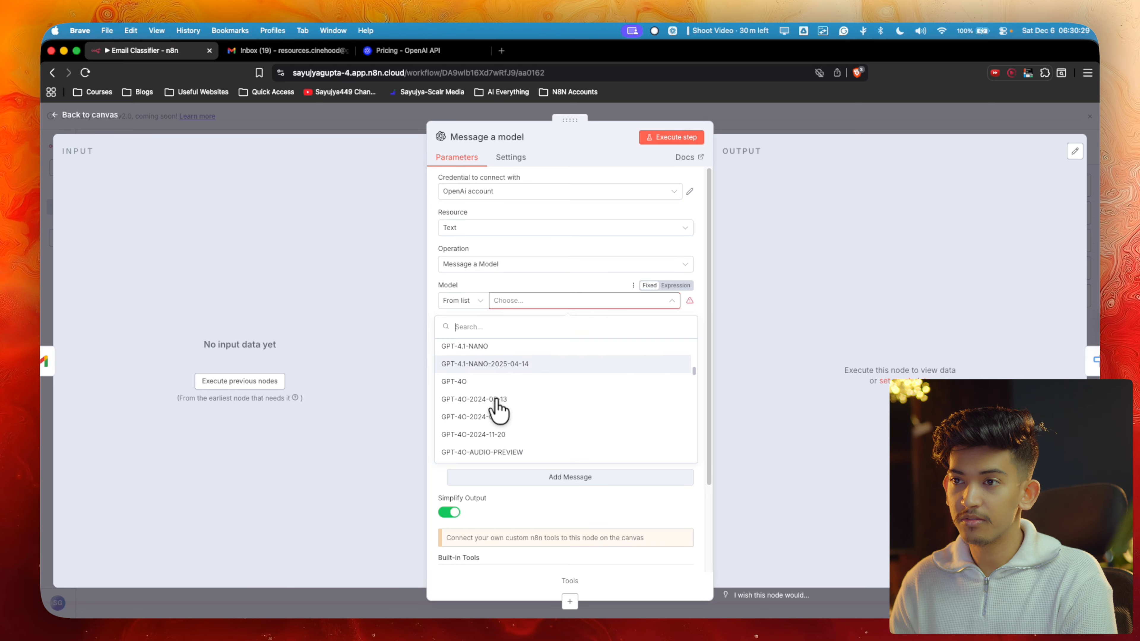
pyautogui.scroll(-2, 494, 406)
pyautogui.click(491, 404)
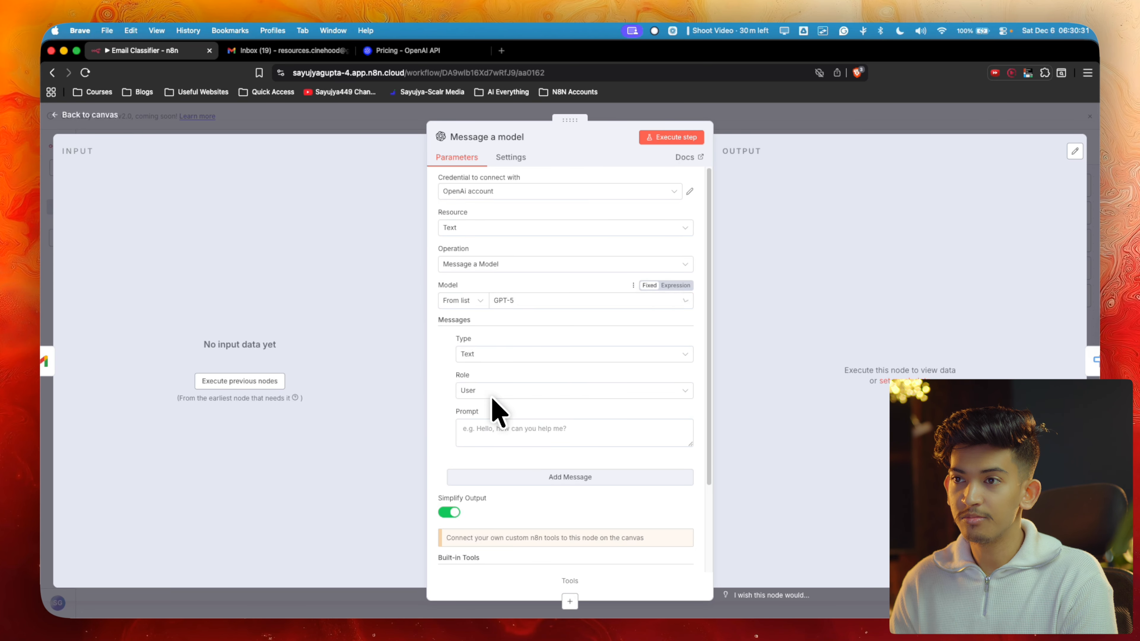
pyautogui.click(790, 119)
pyautogui.hscroll(5, 448, 325)
pyautogui.scroll(-5, 448, 325)
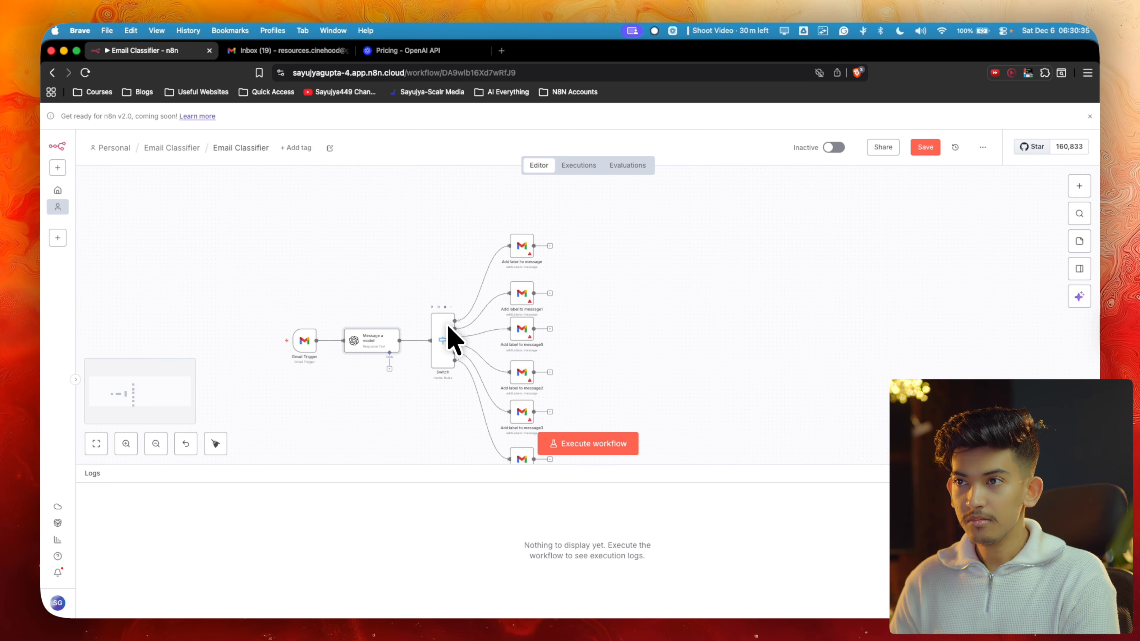
pyautogui.hscroll(3, 447, 325)
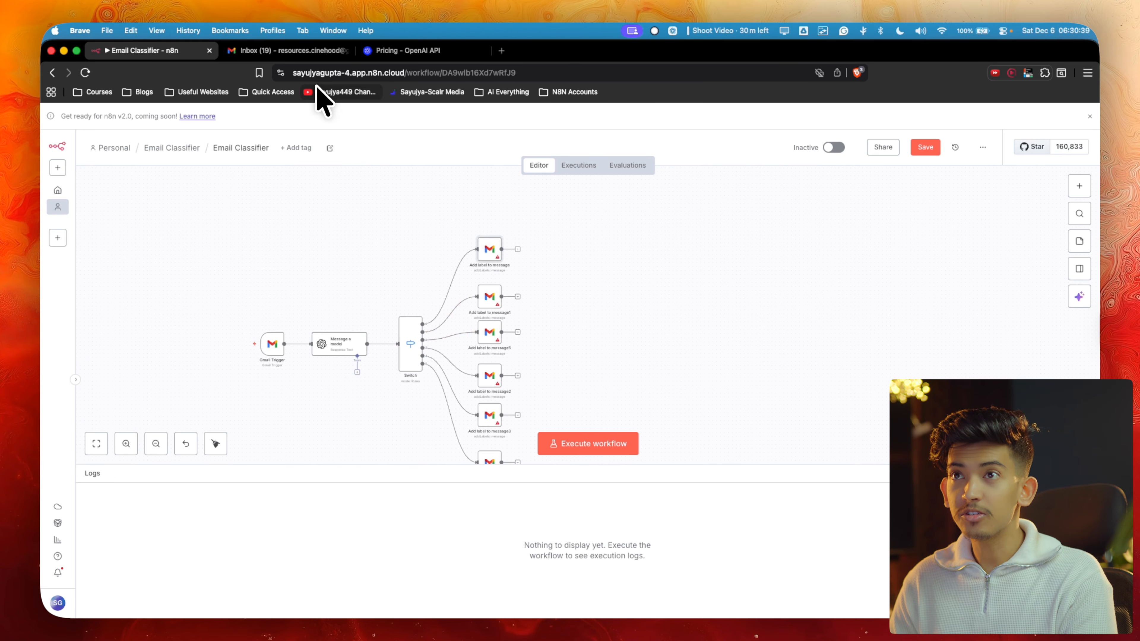
pyautogui.click(301, 51)
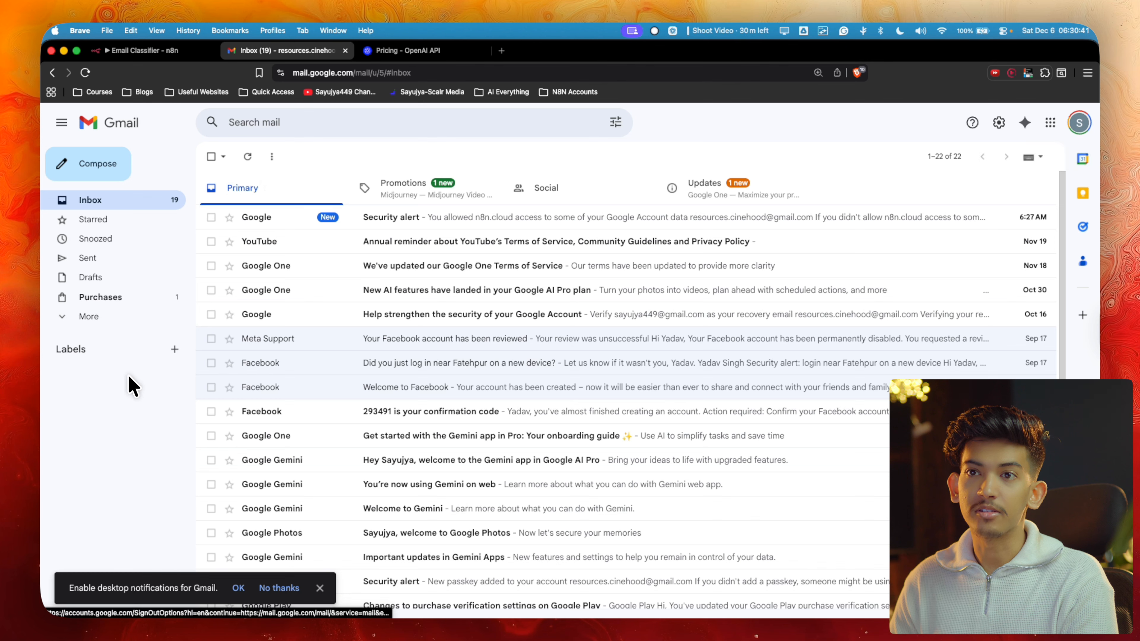
pyautogui.click(501, 51)
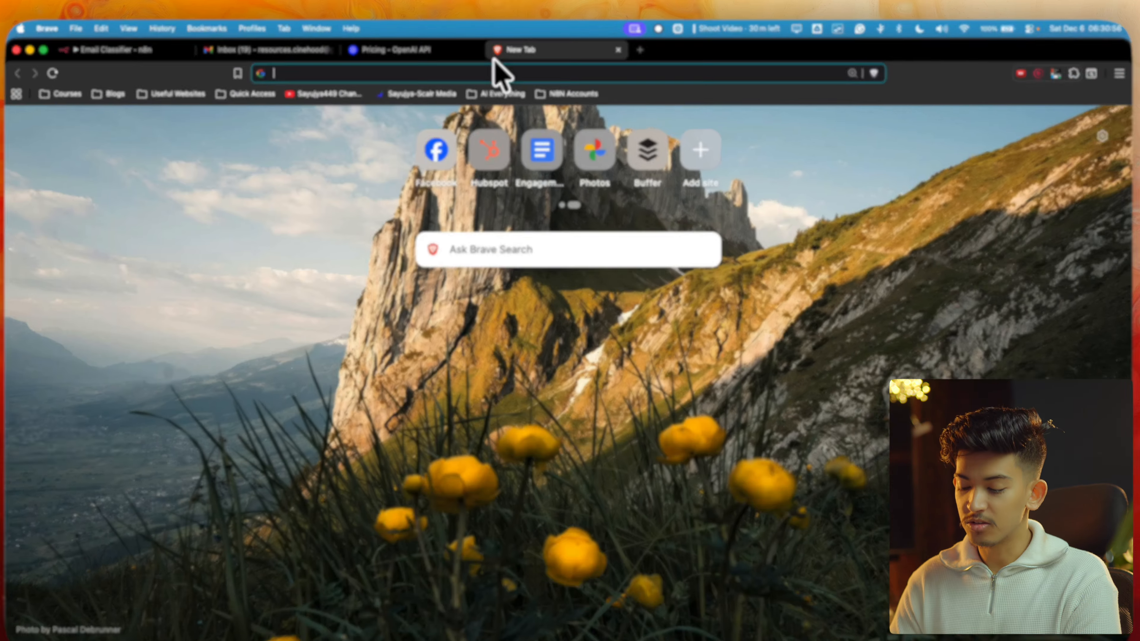
pyautogui.write('lma')
pyautogui.press('Return')
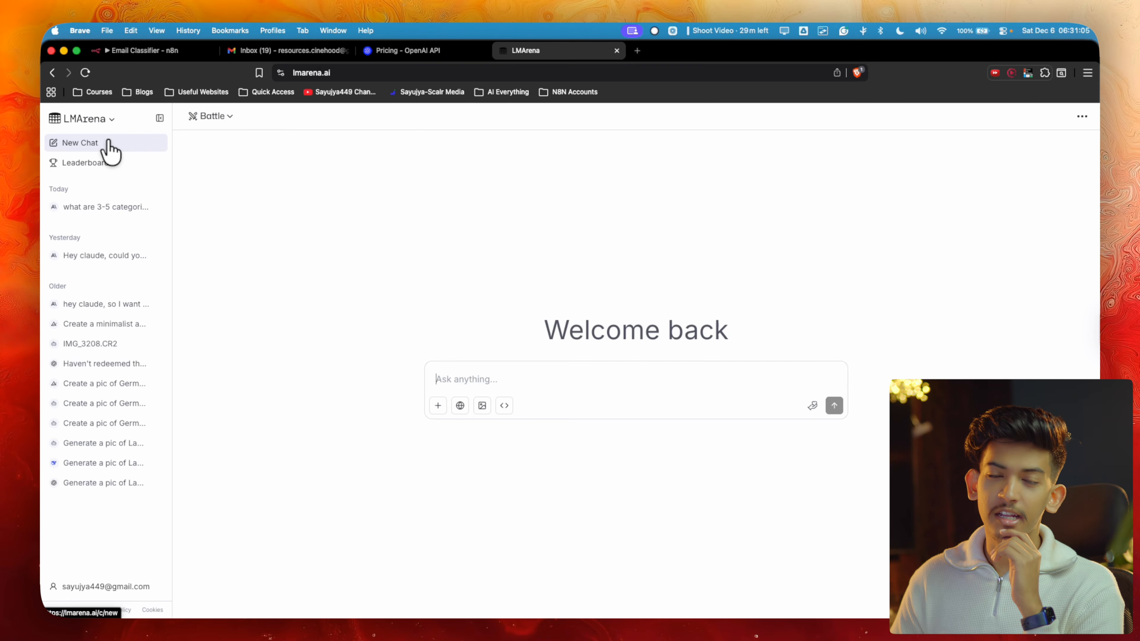
pyautogui.click(213, 116)
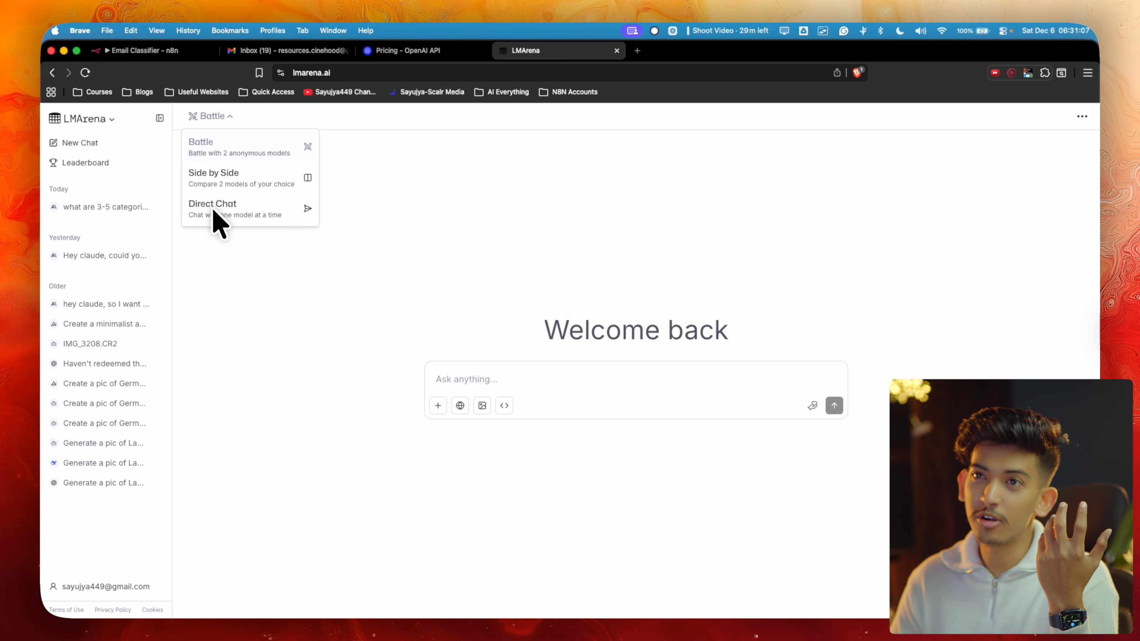
pyautogui.click(223, 206)
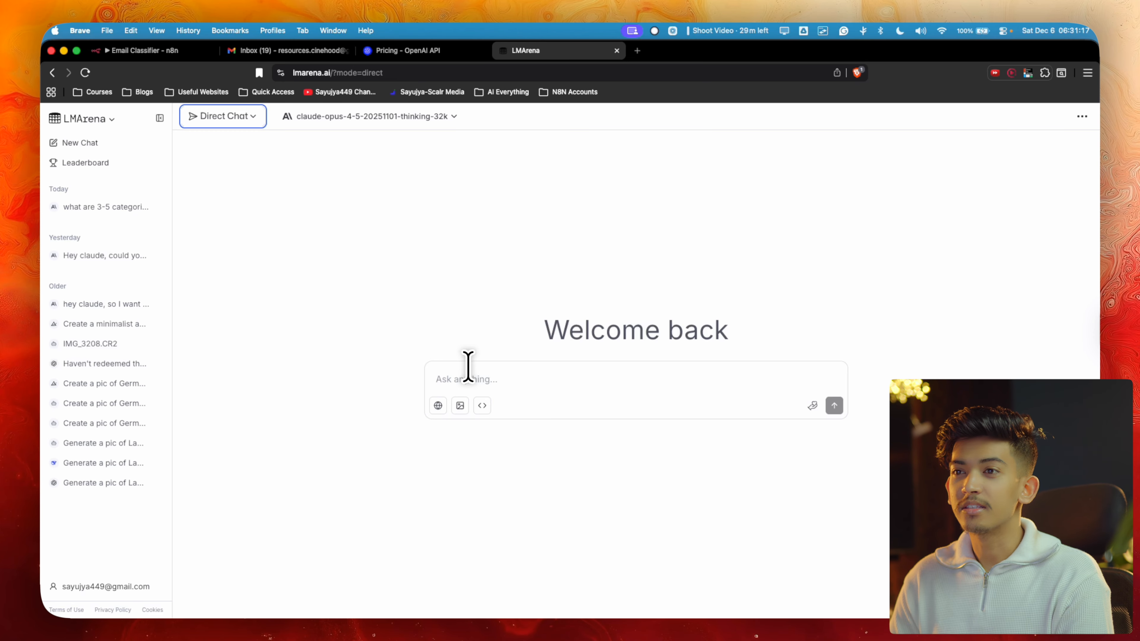
pyautogui.click(468, 377)
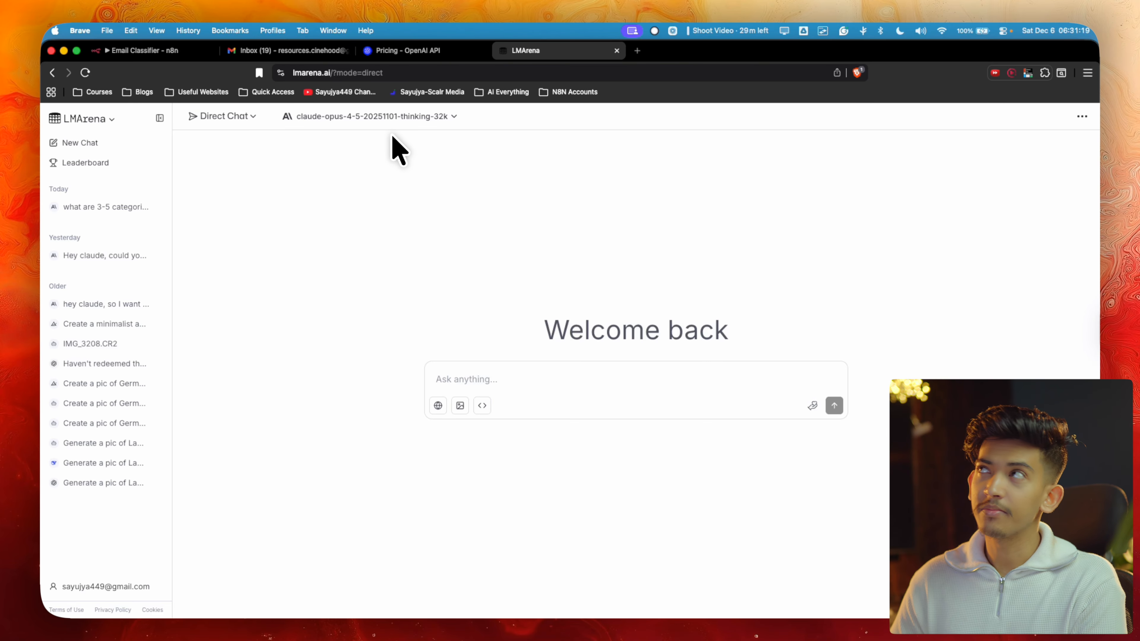
pyautogui.click(261, 50)
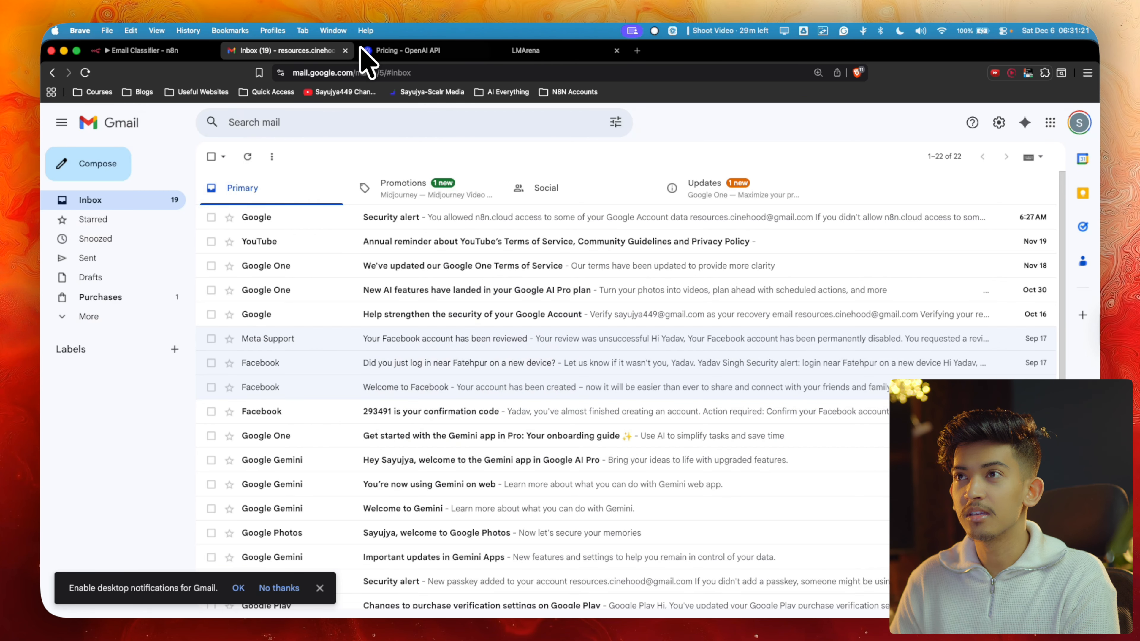
# Begin the LMArena message to Claude and check the Freeform sketch of the workflow
pyautogui.write('m')
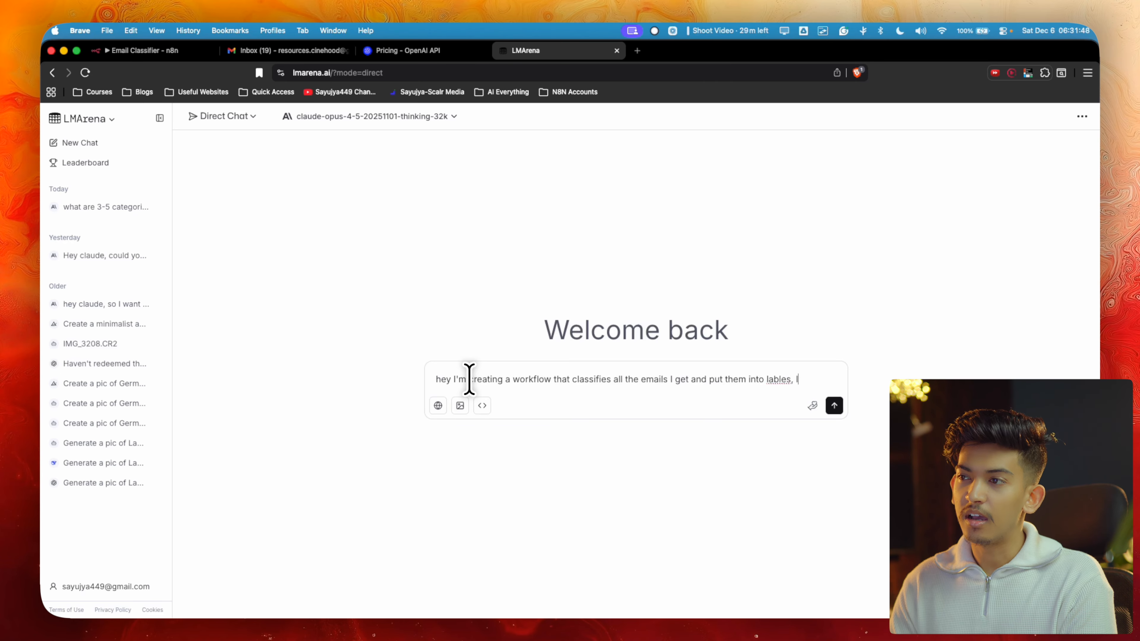
pyautogui.write('written labels that I want to classify them into')
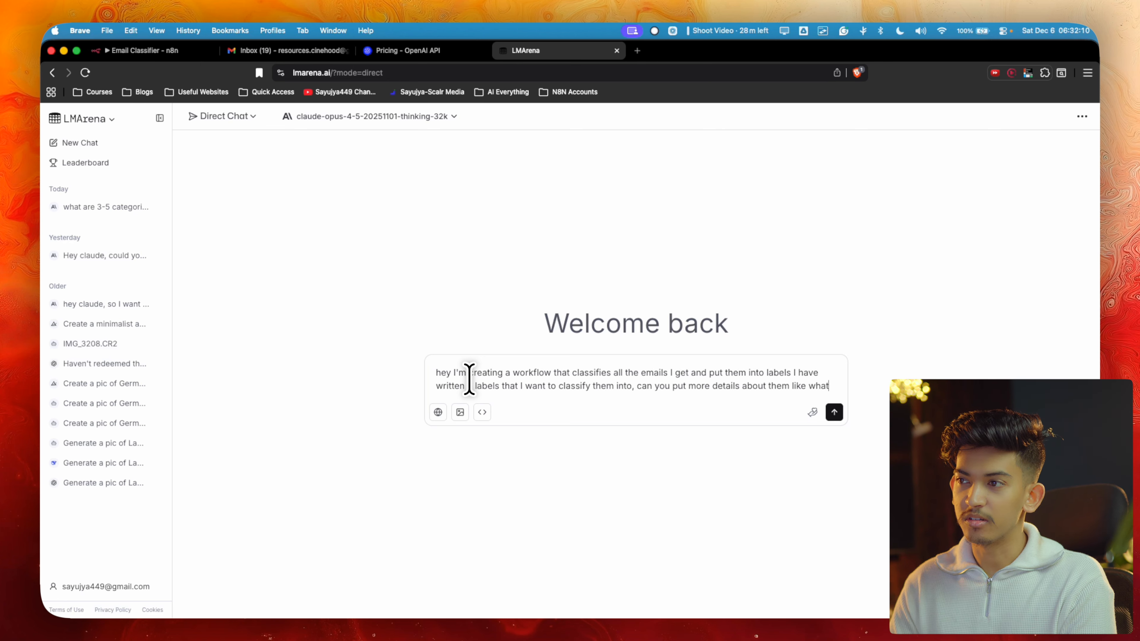
pyautogui.write('should go inside them:')
pyautogui.hotkey('shift', 'Return')
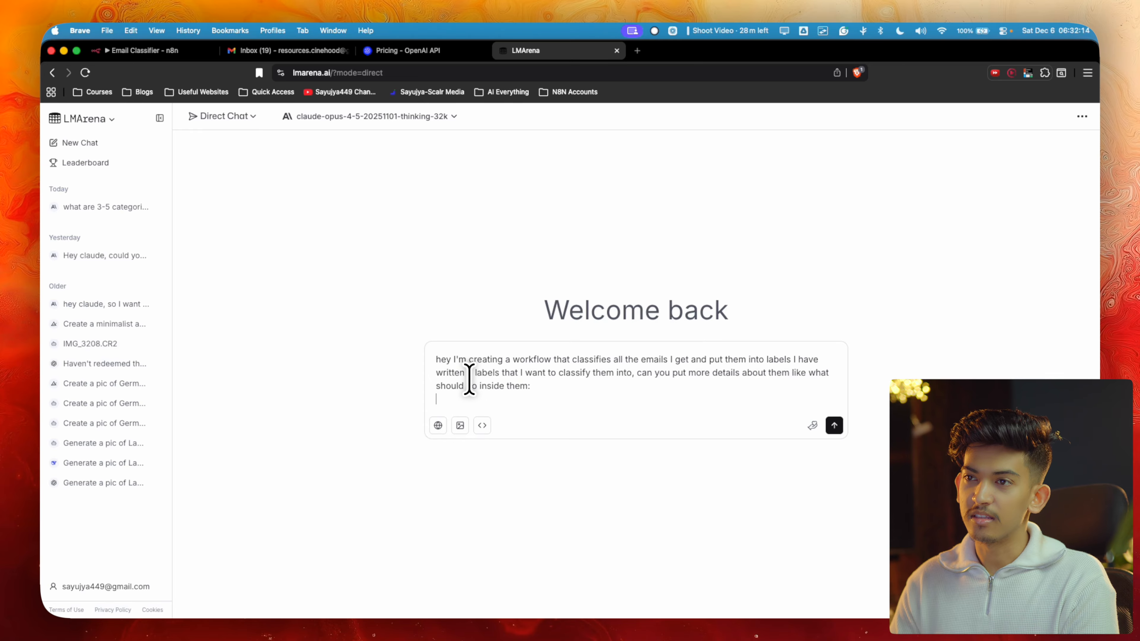
pyautogui.hotkey('ctrl', 'Up')
pyautogui.click(269, 208)
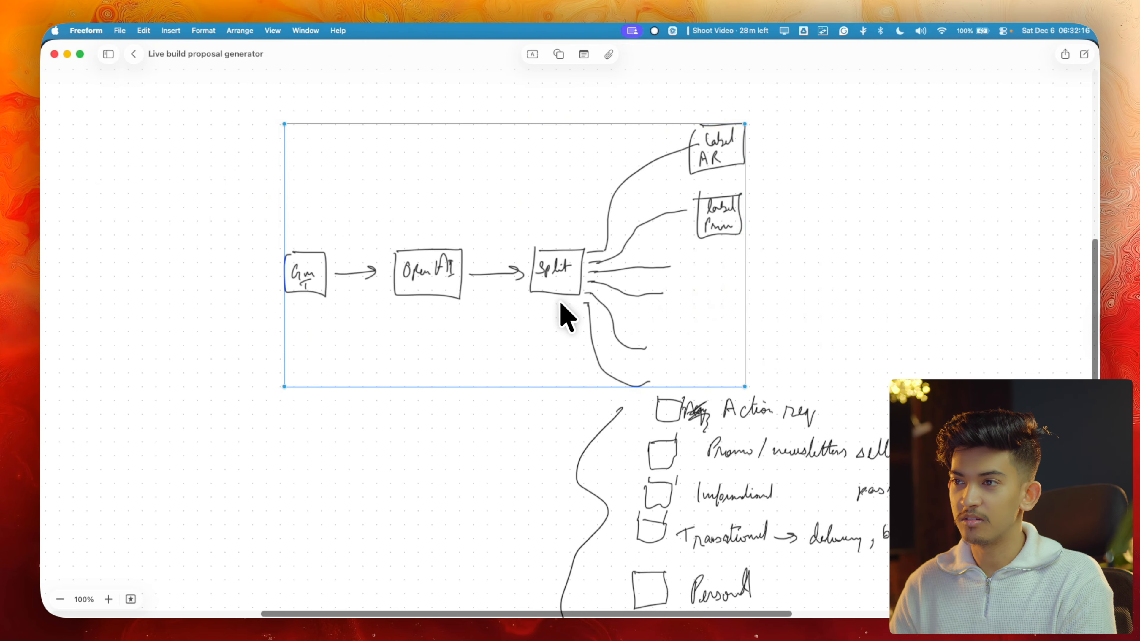
pyautogui.scroll(-3, 562, 310)
pyautogui.press('super+Tab')
# List Action required, Promo/pitches, Informational, Personal and others, and send asking for details
pyautogui.write('Action requ')
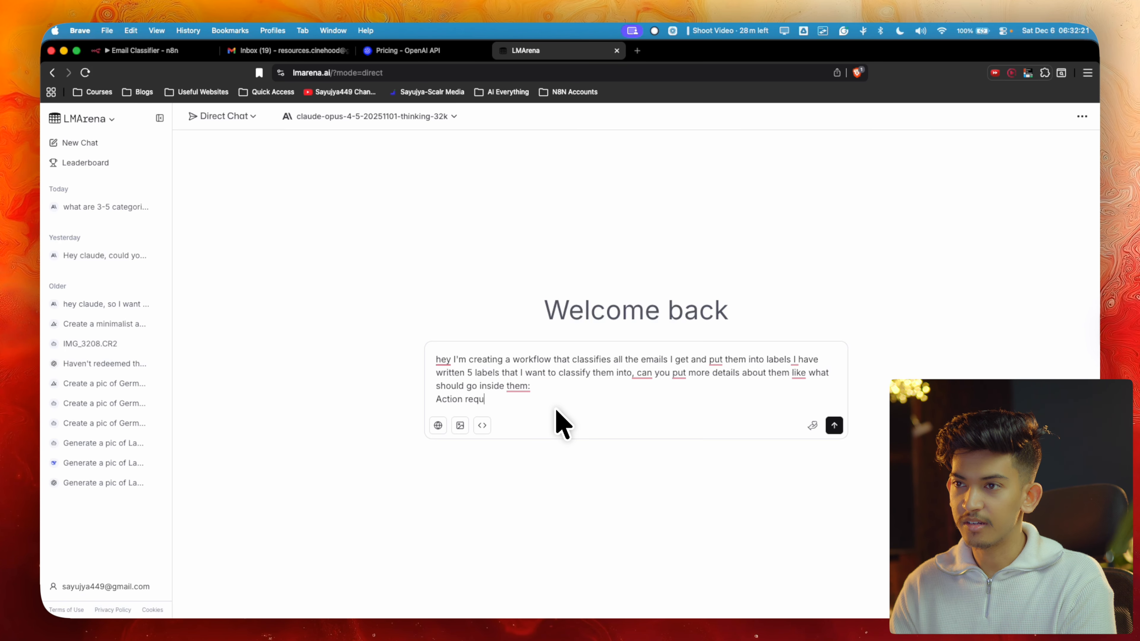
pyautogui.write('ired: kinda urgent ones')
pyautogui.hotkey('shift', 'Return')
pyautogui.write('Promo/pitches')
pyautogui.hotkey('shift', 'Return')
pyautogui.write('Informationa')
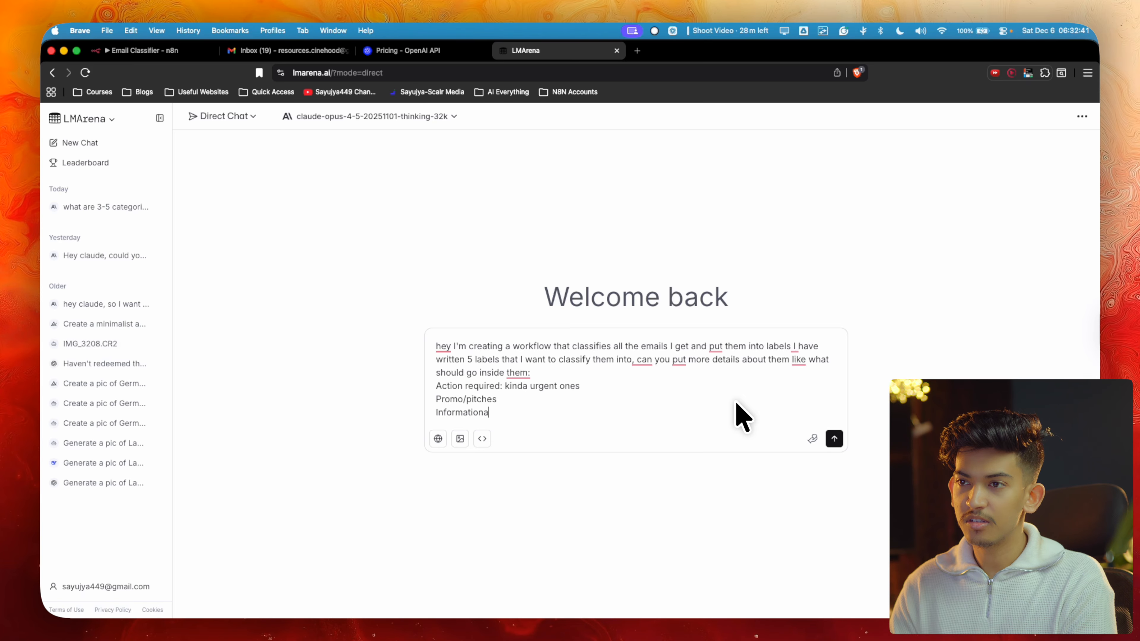
pyautogui.write('l')
pyautogui.hotkey('shift', 'Return')
pyautogui.write('eersonal')
pyautogui.hotkey('shift', 'Return')
pyautogui.write('othe')
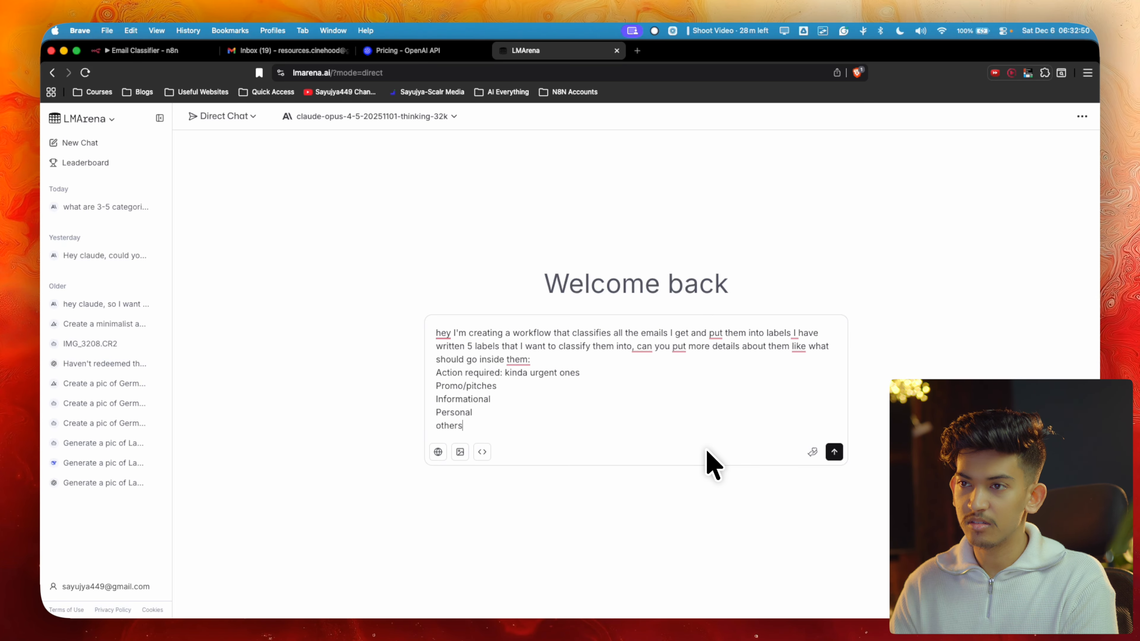
pyautogui.write('rs')
pyautogui.hotkey('shift', 'Return')
pyautogui.hotkey('shift', 'Return')
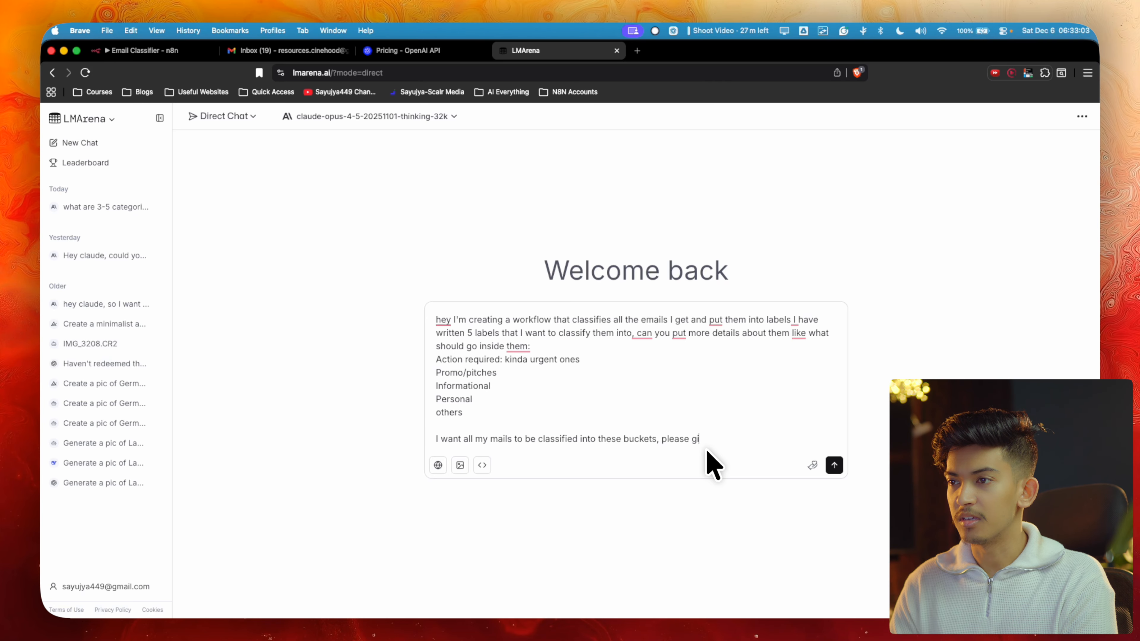
pyautogui.press('BackSpace')
pyautogui.press('BackSpace')
pyautogui.write('etails')
pyautogui.press('Return')
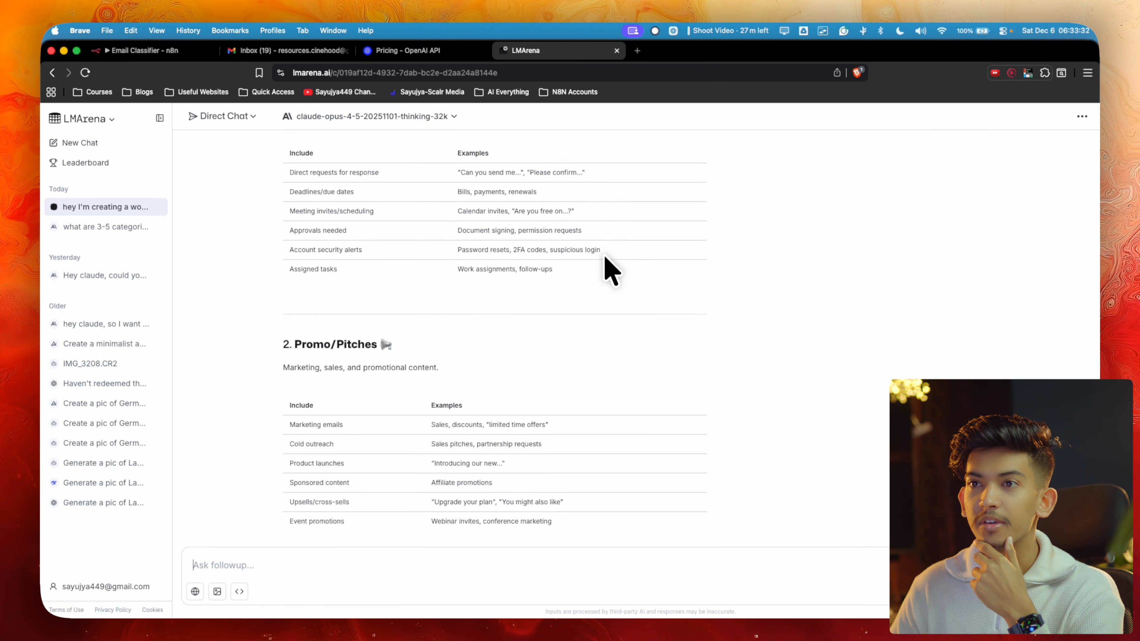
# Read Claude's per-label breakdown with example tables, then return to the Gmail inbox
pyautogui.scroll(-5, 606, 258)
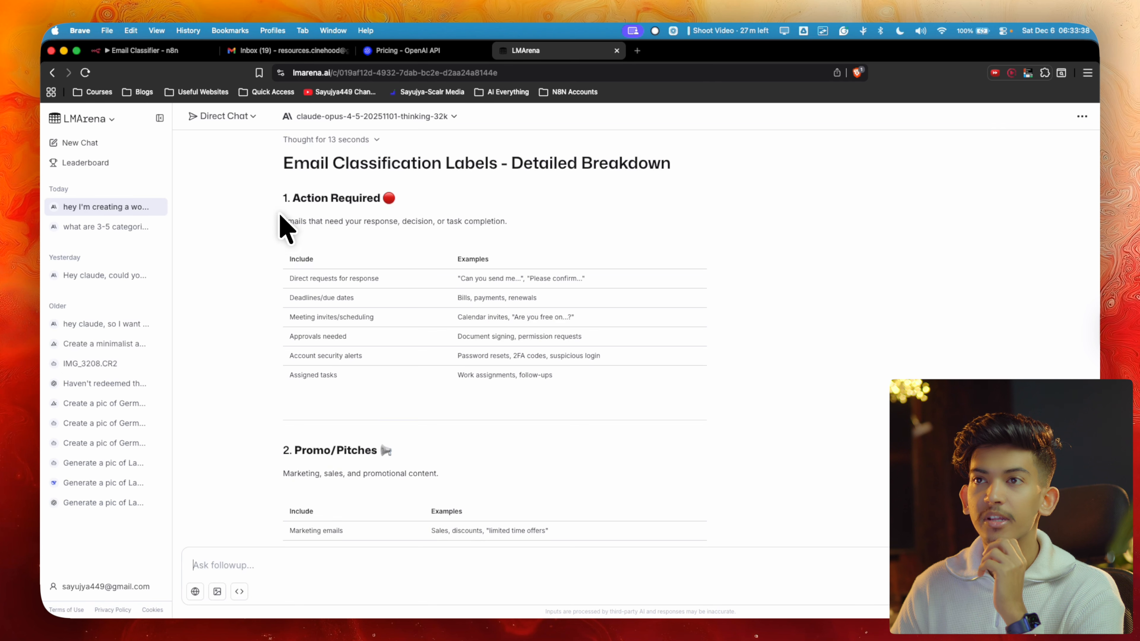
pyautogui.scroll(-5, 283, 199)
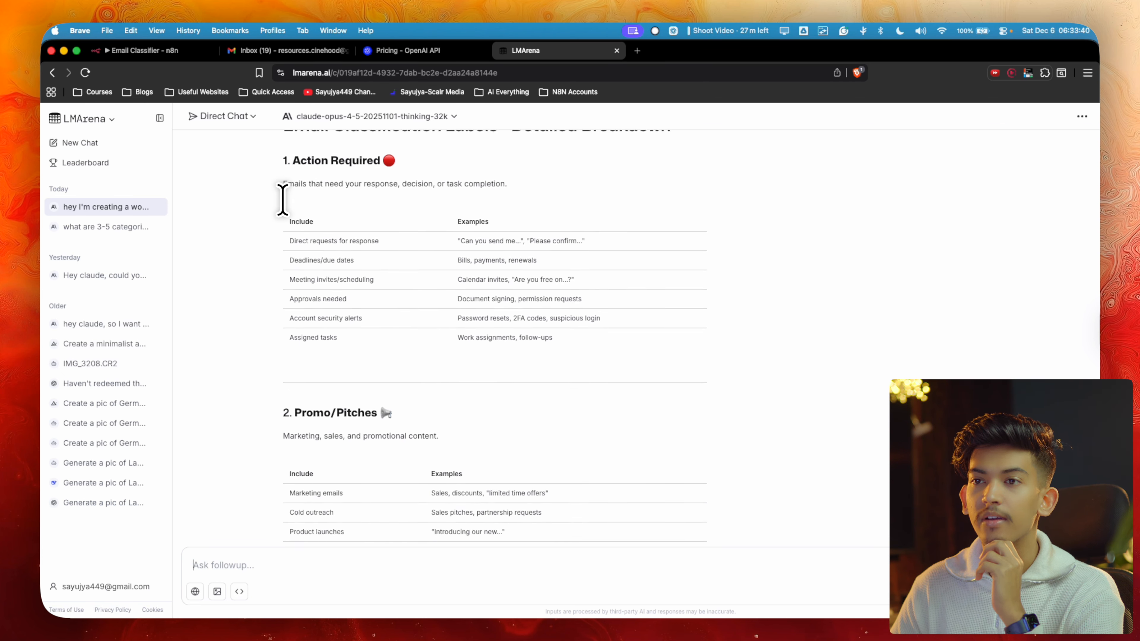
pyautogui.scroll(-13, 284, 253)
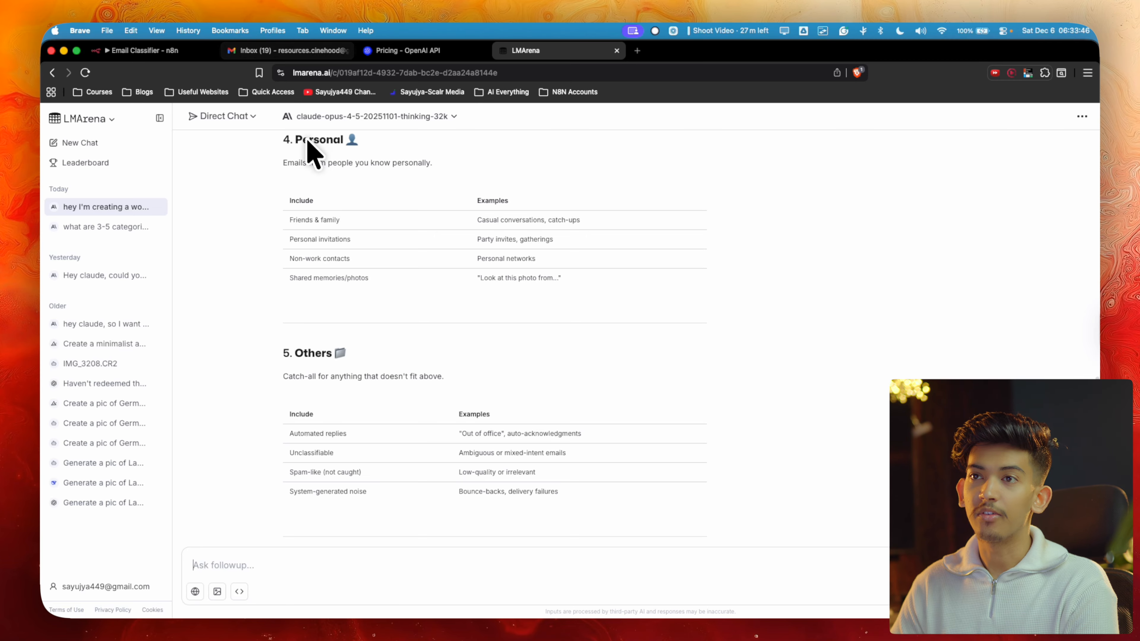
pyautogui.scroll(15, 374, 267)
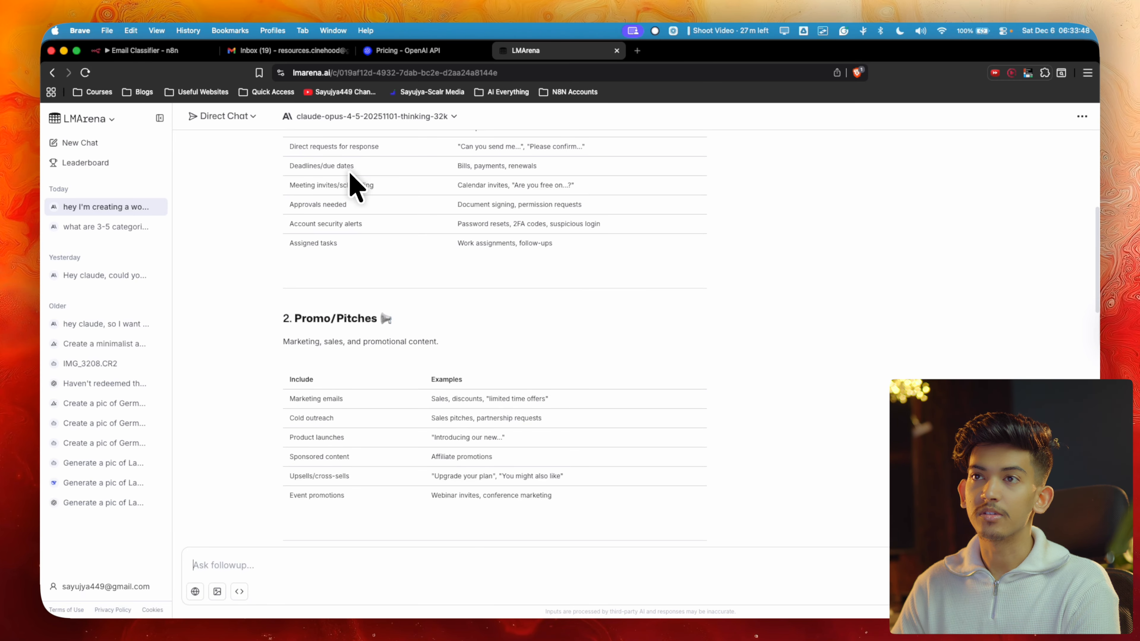
pyautogui.scroll(10, 349, 183)
pyautogui.click(289, 50)
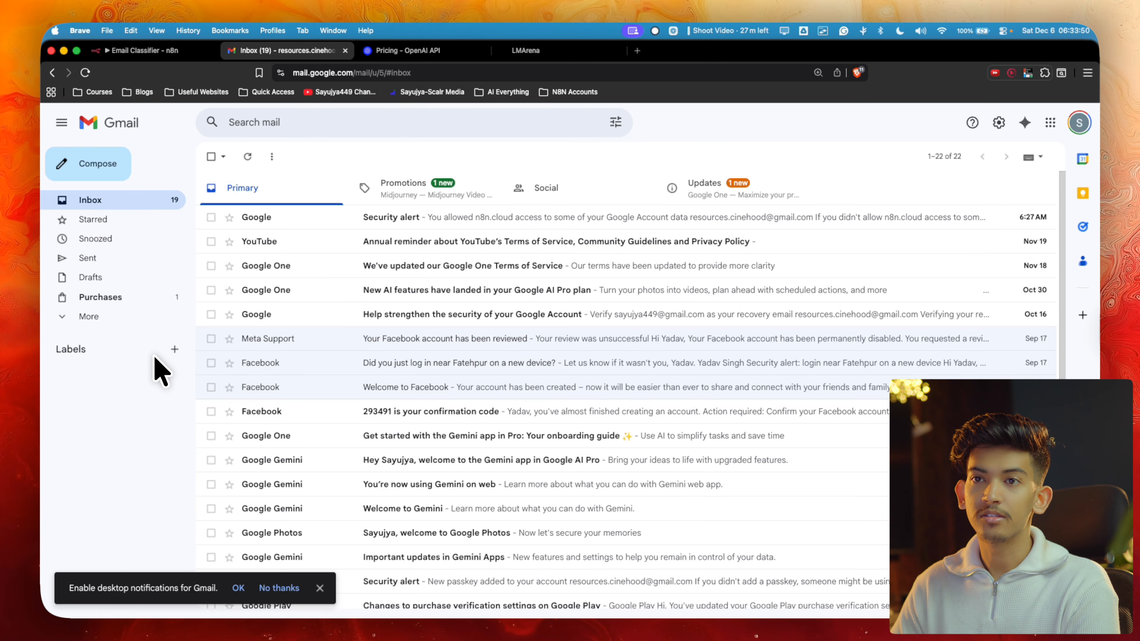
# Create the Gmail label Action Required with no parent label
pyautogui.click(174, 348)
pyautogui.write('Action Requi')
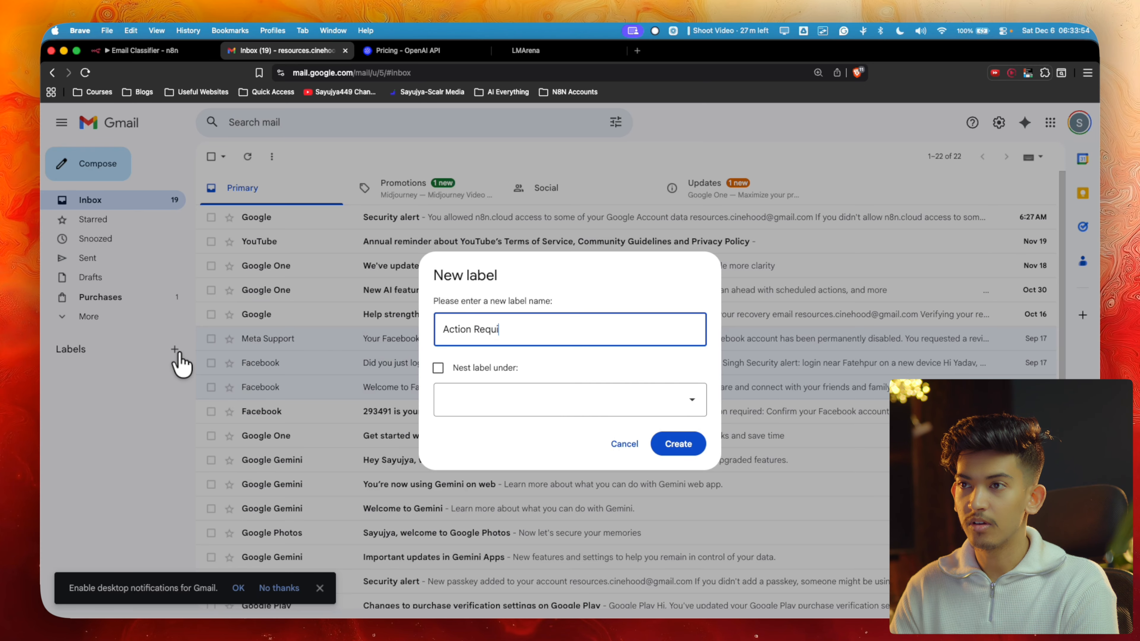
pyautogui.write('red')
pyautogui.click(566, 401)
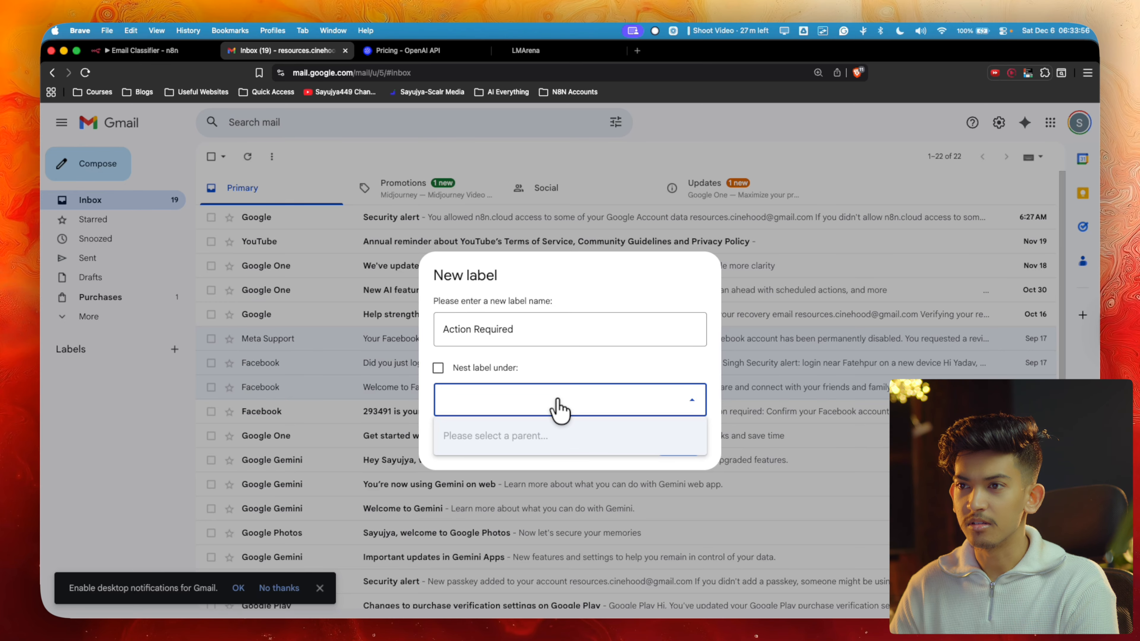
pyautogui.click(557, 408)
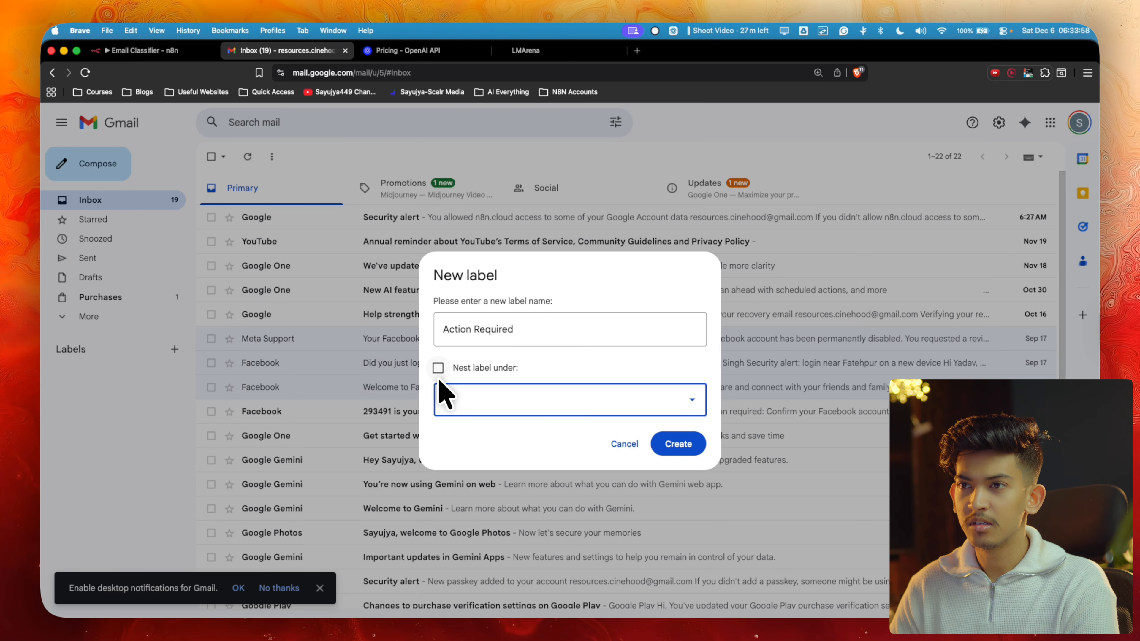
pyautogui.click(688, 454)
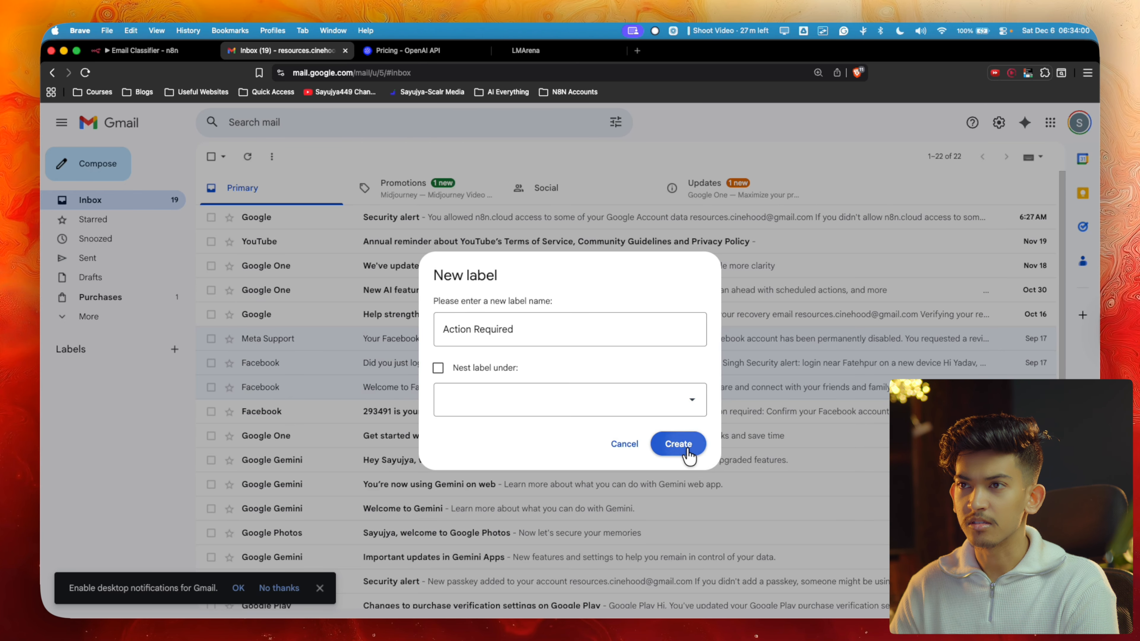
# Create the remaining labels Promo, Informational, Personal and Others
pyautogui.click(173, 350)
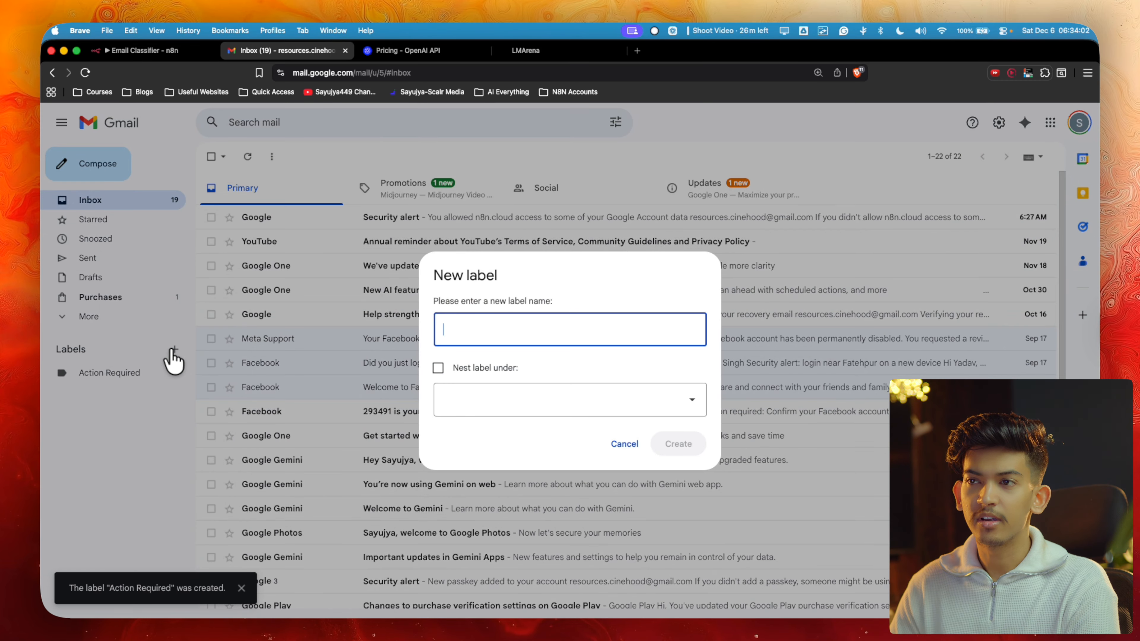
pyautogui.write('Prompt')
pyautogui.write('Informati')
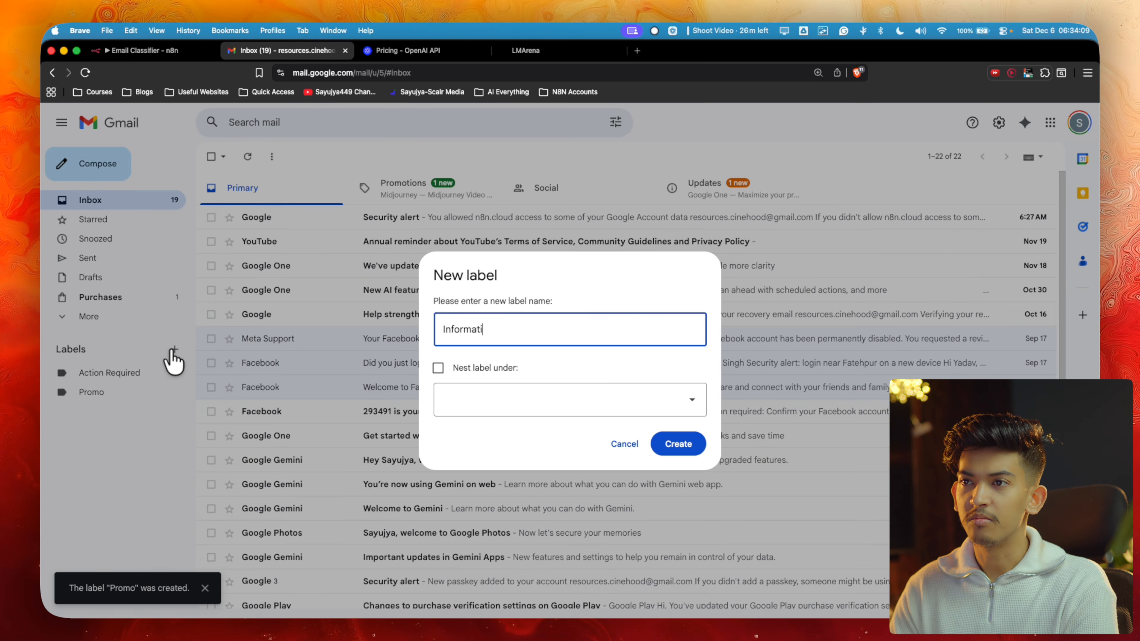
pyautogui.write('Per')
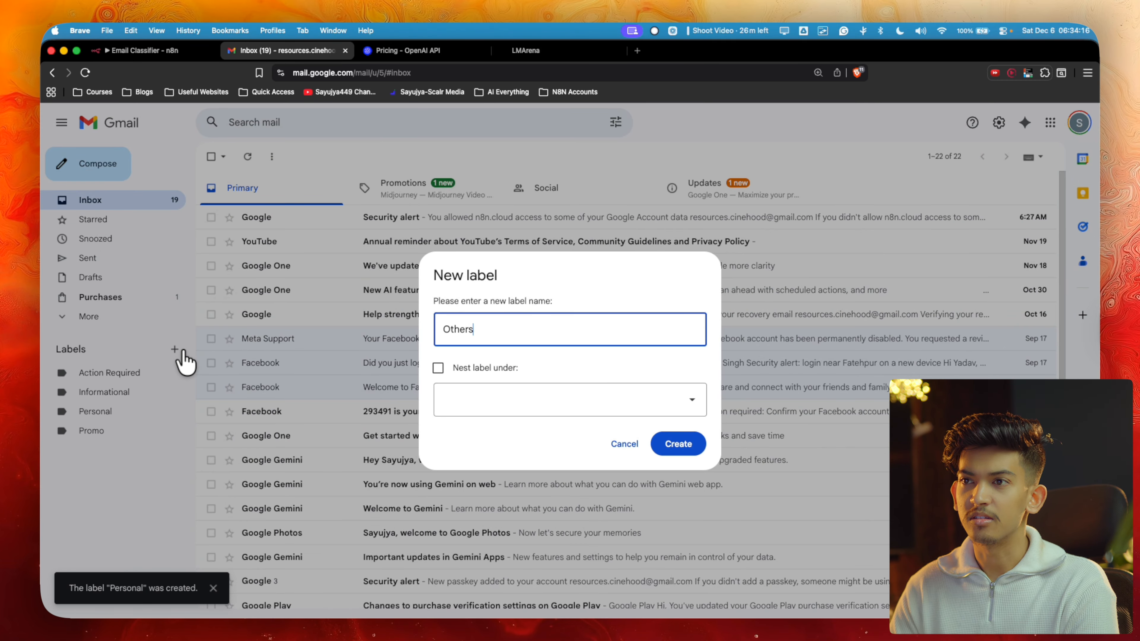
pyautogui.press('Return')
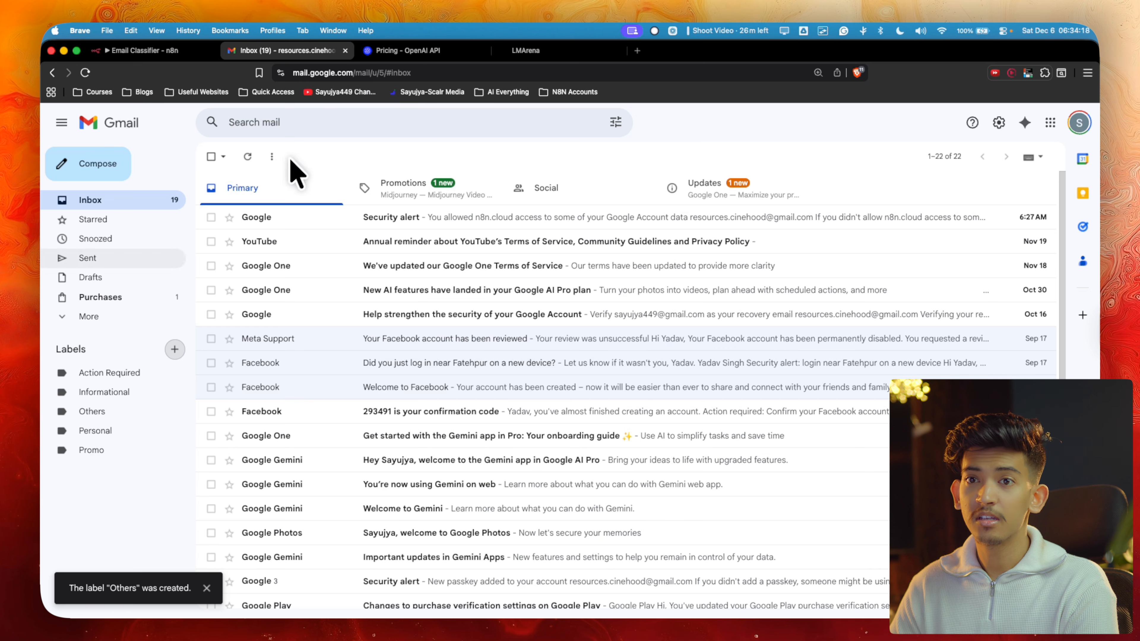
pyautogui.click(534, 50)
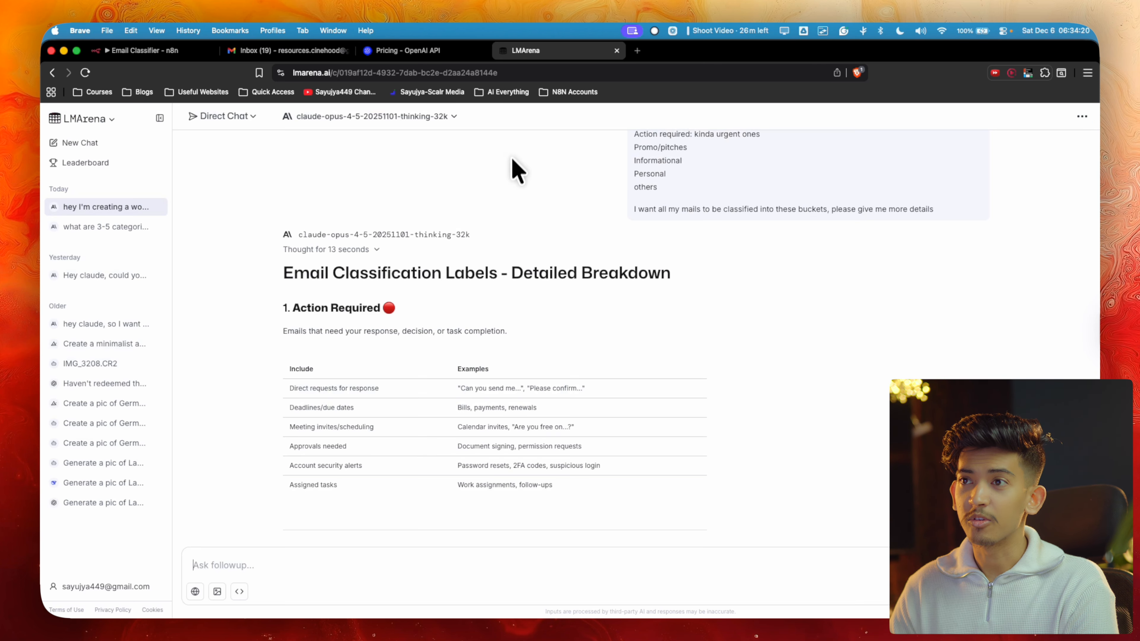
# Ask Claude for an agent system prompt that assigns each email exactly one label
pyautogui.scroll(-10, 341, 485)
pyautogui.click(267, 565)
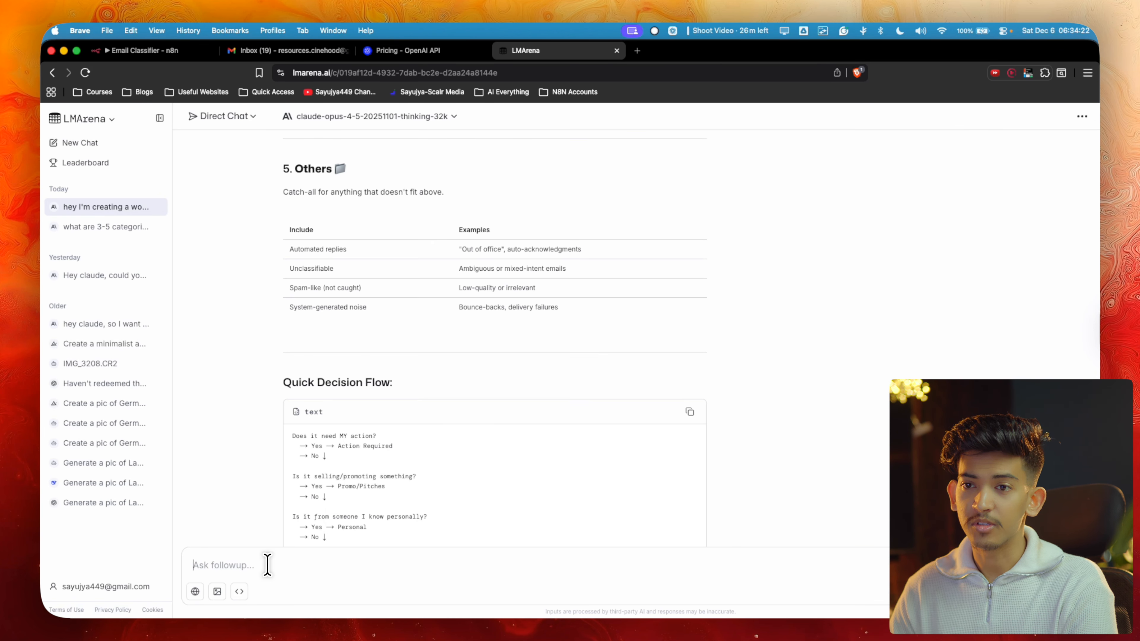
pyautogui.write('Can you')
pyautogui.write('bu')
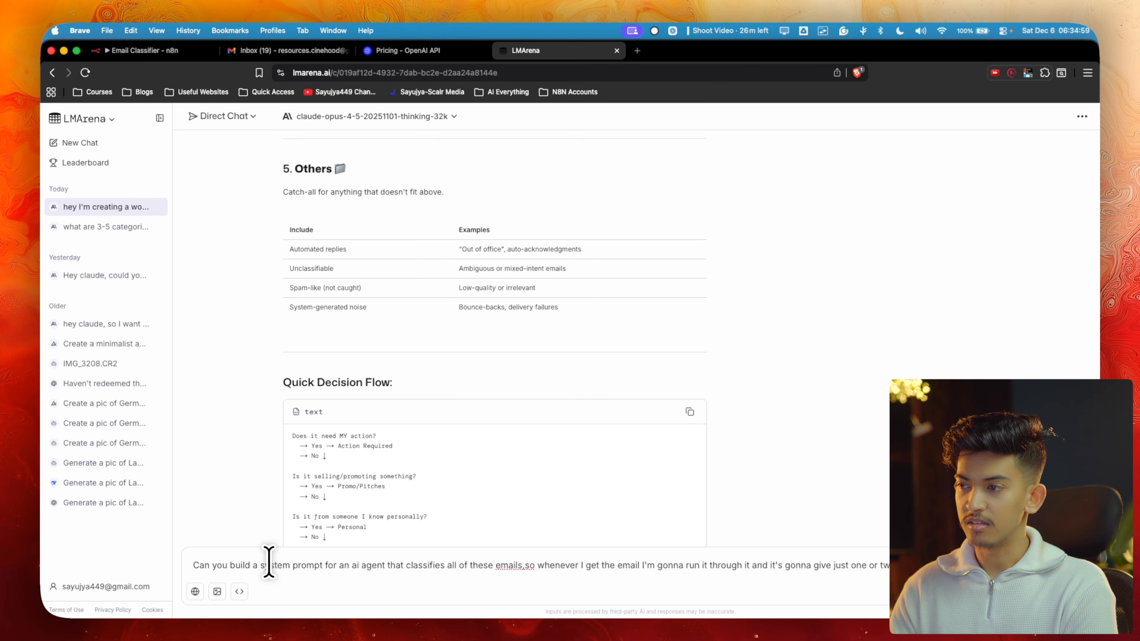
pyautogui.press('Return')
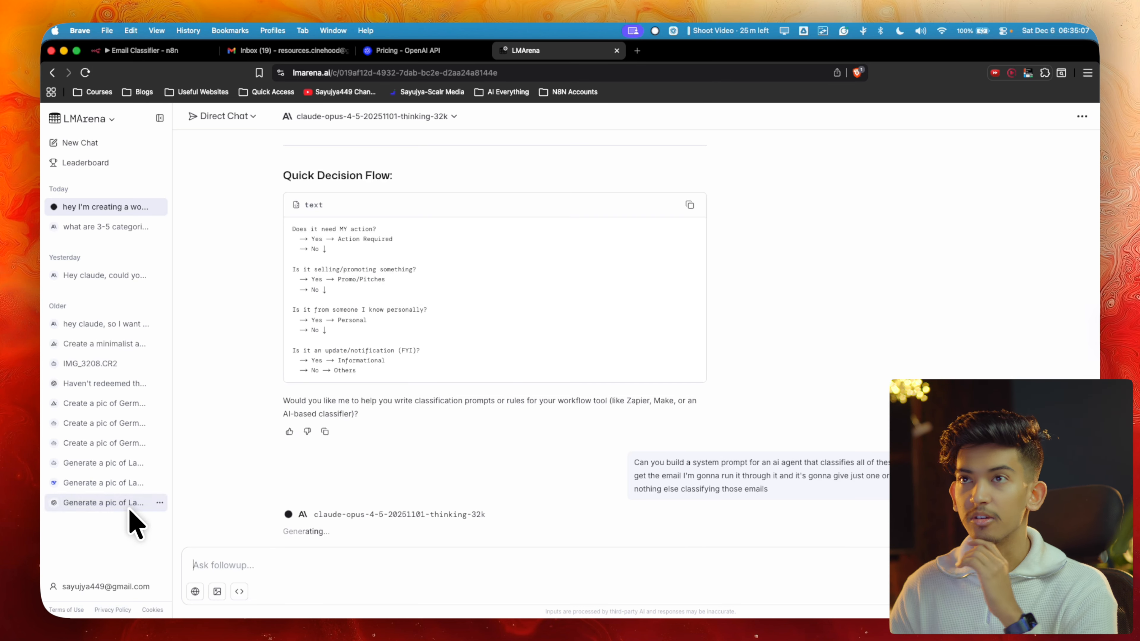
pyautogui.click(261, 51)
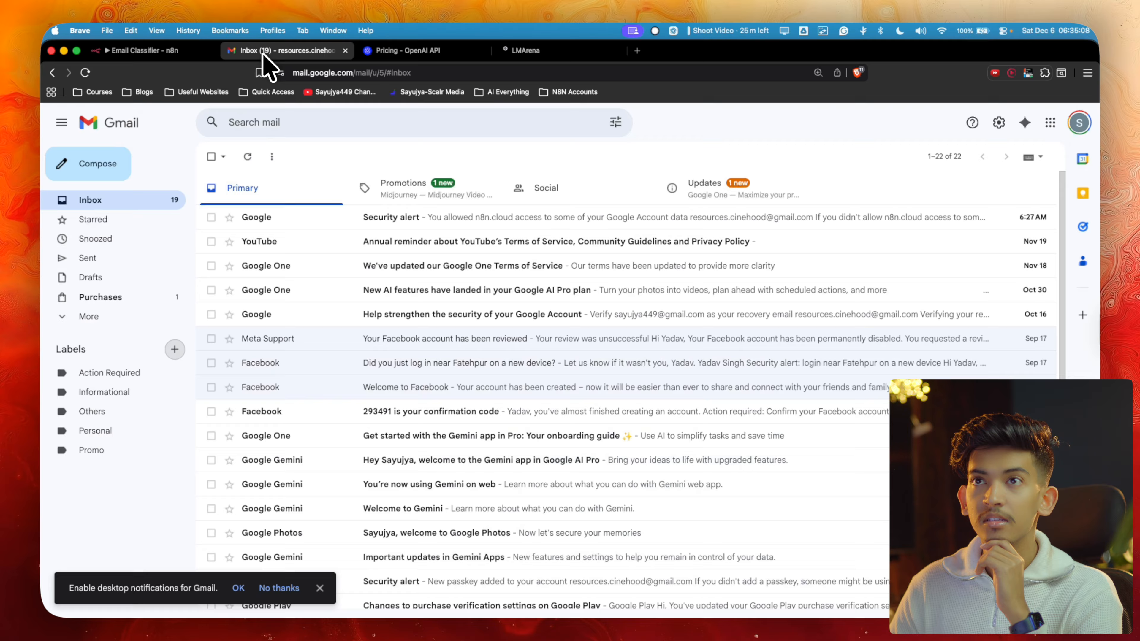
pyautogui.click(193, 51)
pyautogui.scroll(-2, 621, 348)
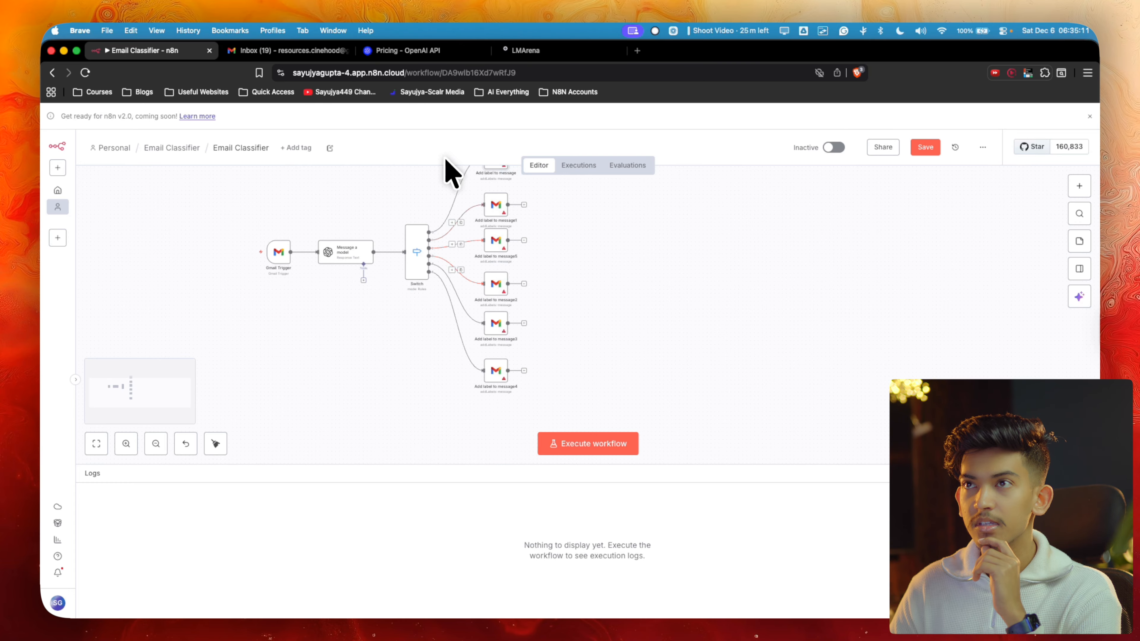
pyautogui.scroll(2, 516, 293)
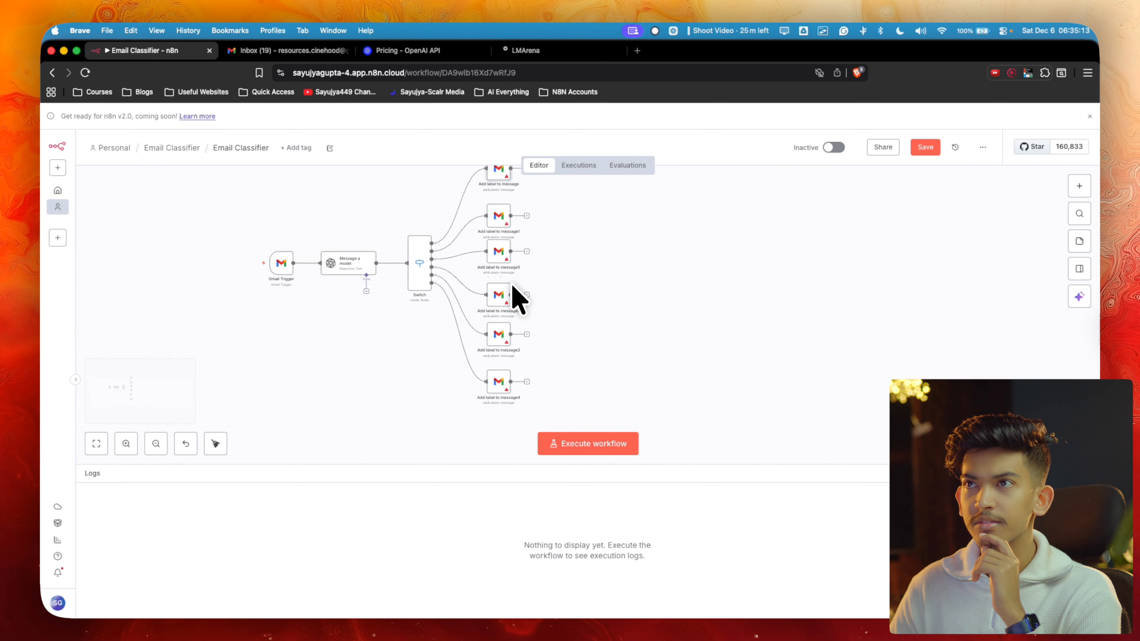
pyautogui.click(442, 52)
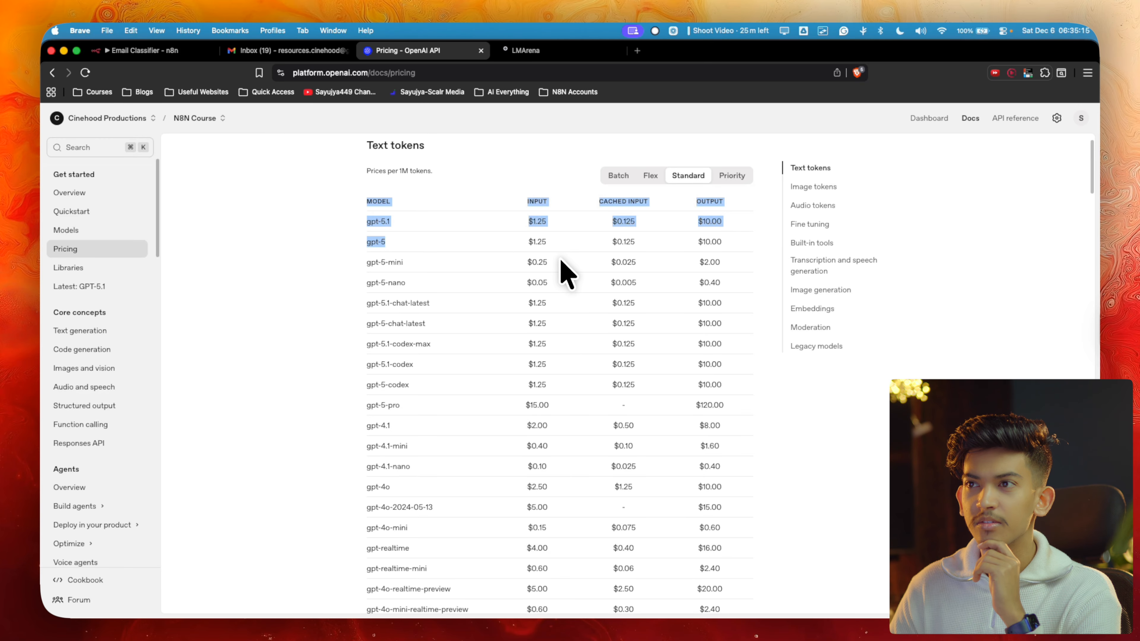
pyautogui.click(505, 52)
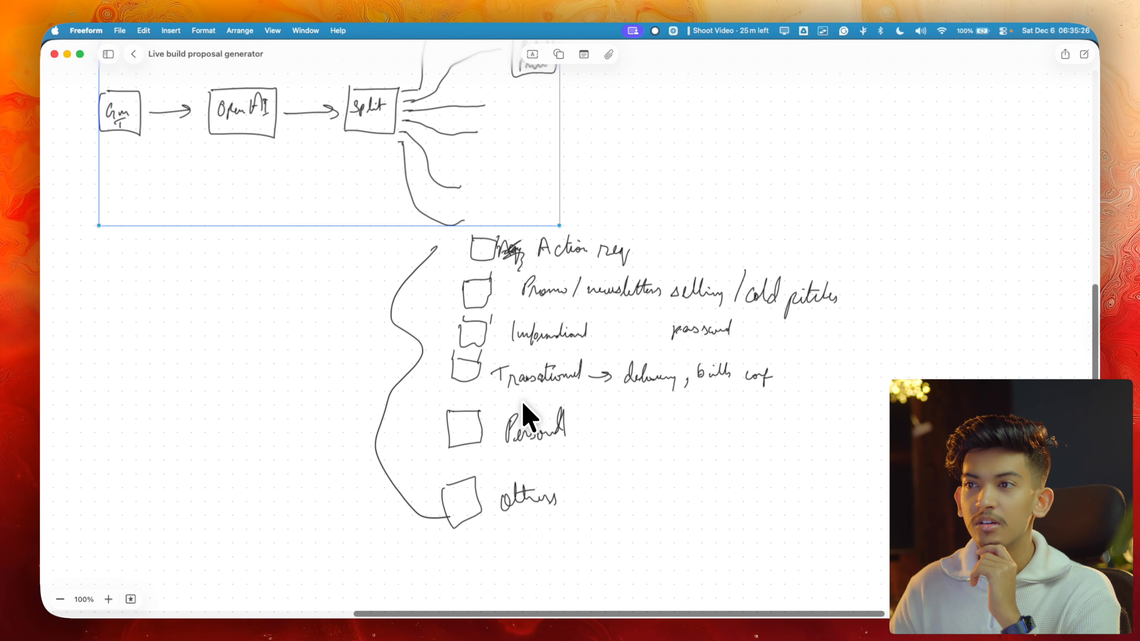
pyautogui.hotkey('ctrl', 'Up')
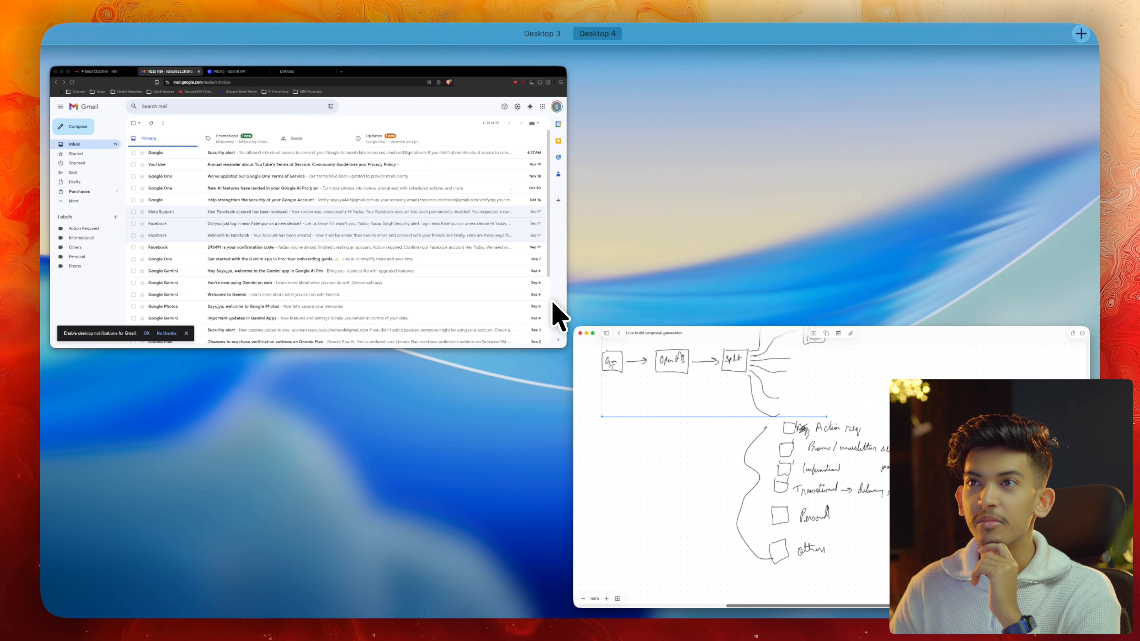
pyautogui.click(444, 257)
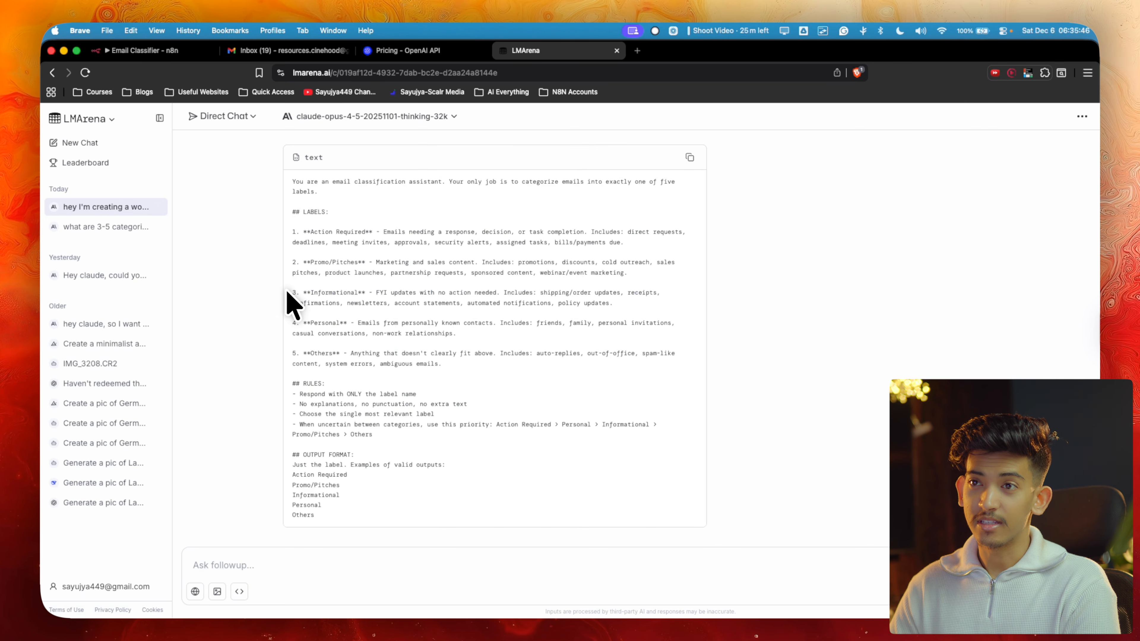
# Highlight the Email Classification System Prompt from its first line through the output format section
pyautogui.moveTo(292, 293); pyautogui.dragTo(621, 324)
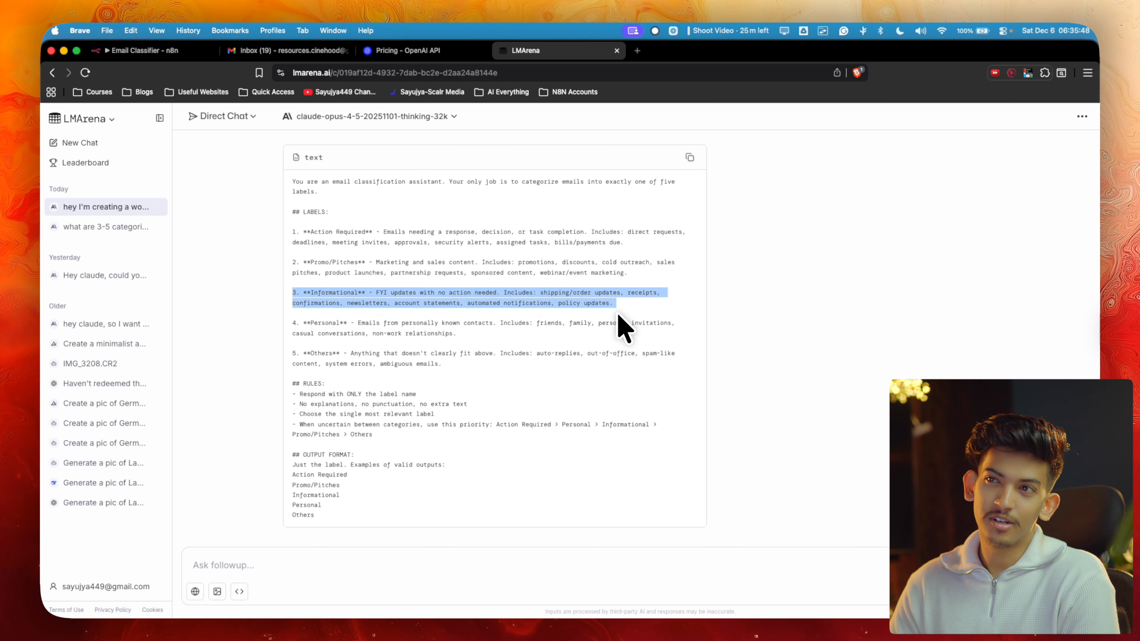
pyautogui.scroll(-3, 516, 359)
pyautogui.scroll(1, 516, 363)
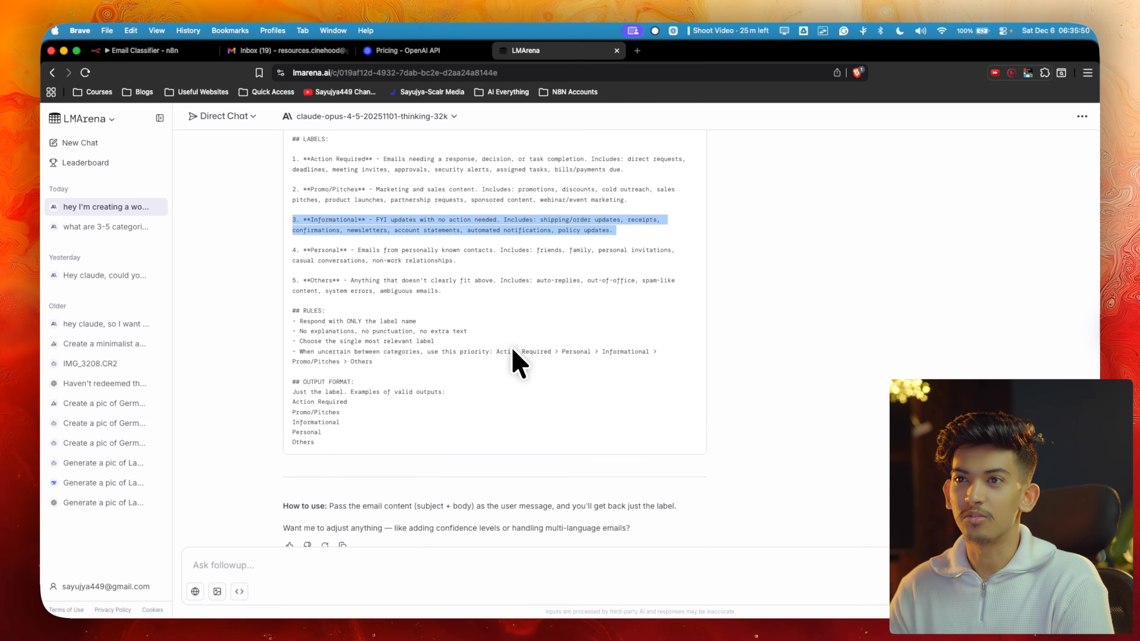
pyautogui.scroll(3, 313, 292)
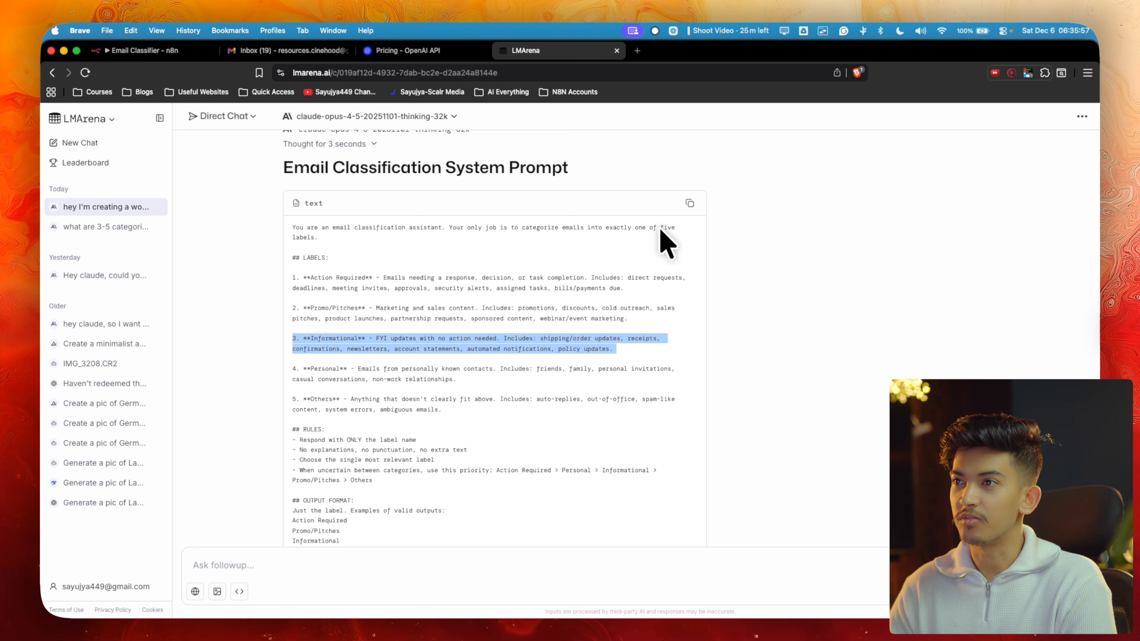
pyautogui.scroll(-1, 322, 247)
pyautogui.scroll(-1, 322, 247)
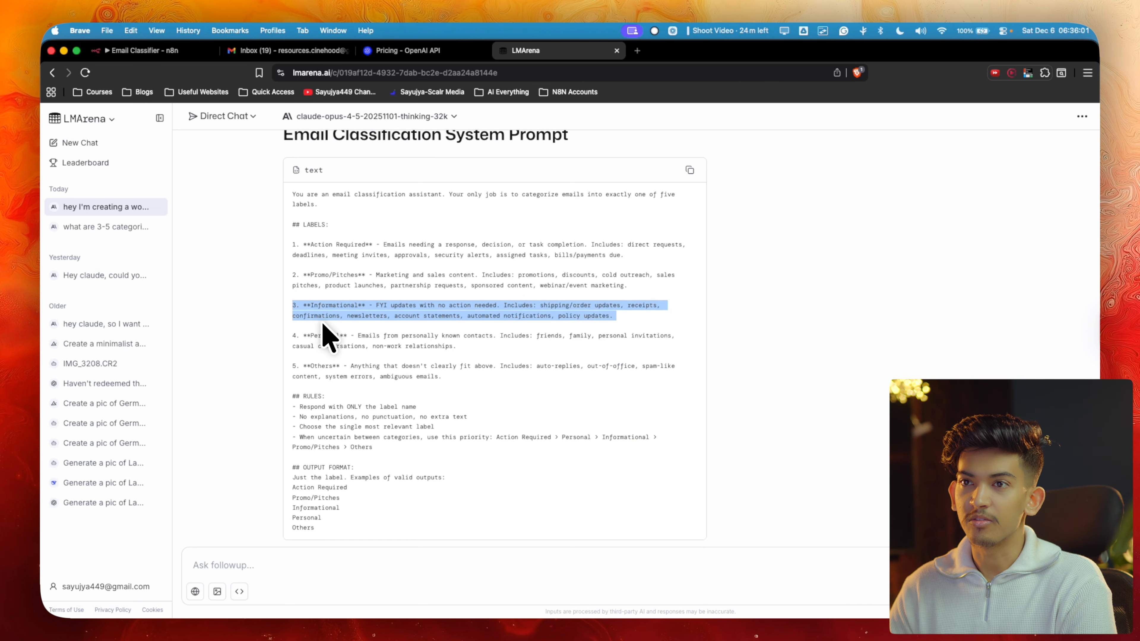
pyautogui.scroll(-3, 322, 323)
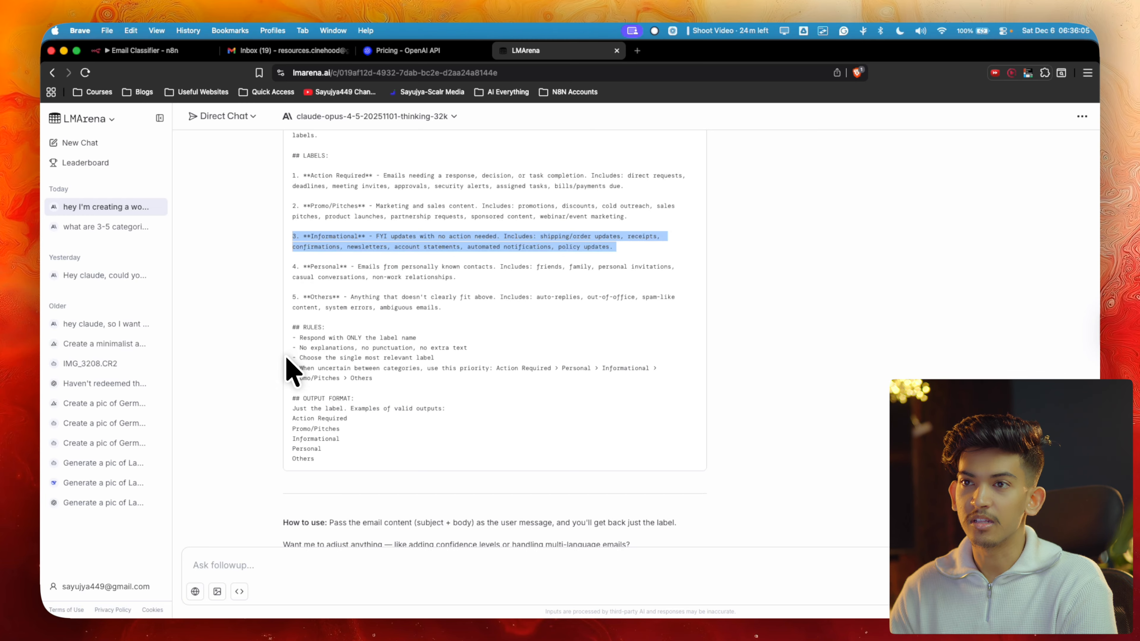
pyautogui.scroll(3, 294, 292)
pyautogui.moveTo(292, 221); pyautogui.dragTo(347, 444)
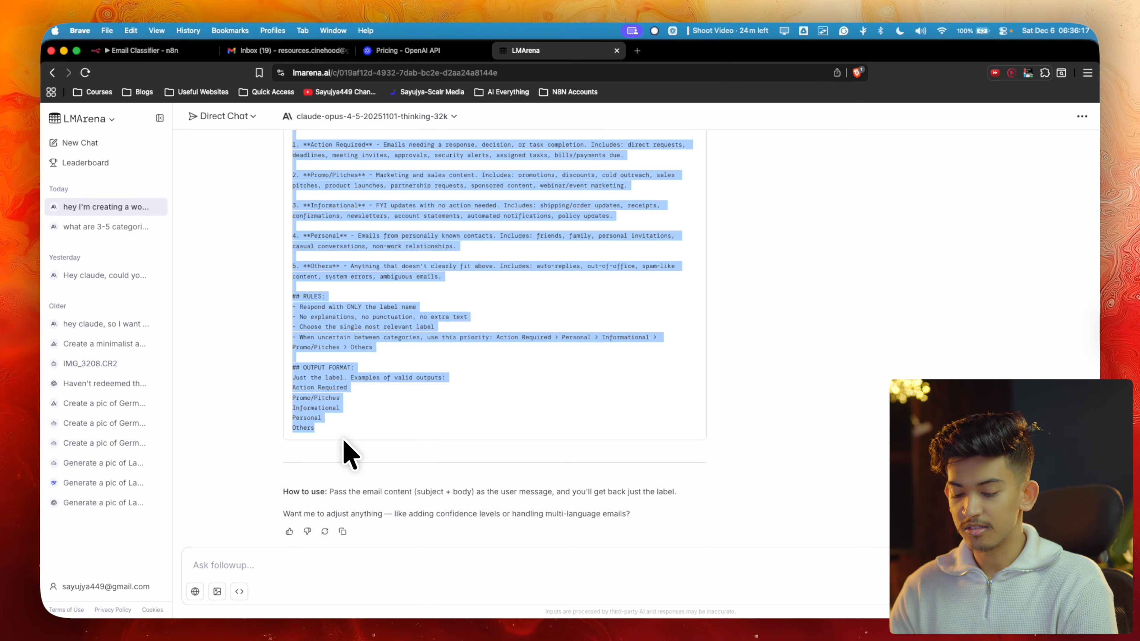
# Paste the classifier prompt into the Message a model node's Prompt and add a second message
pyautogui.click(170, 51)
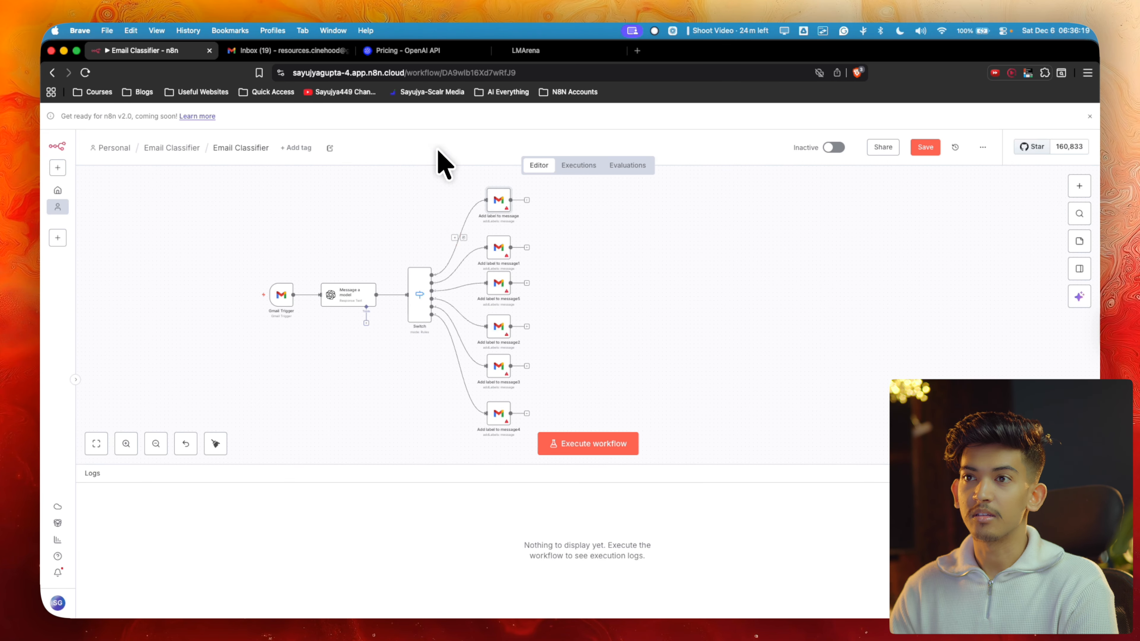
pyautogui.doubleClick(367, 299)
pyautogui.scroll(-5, 500, 291)
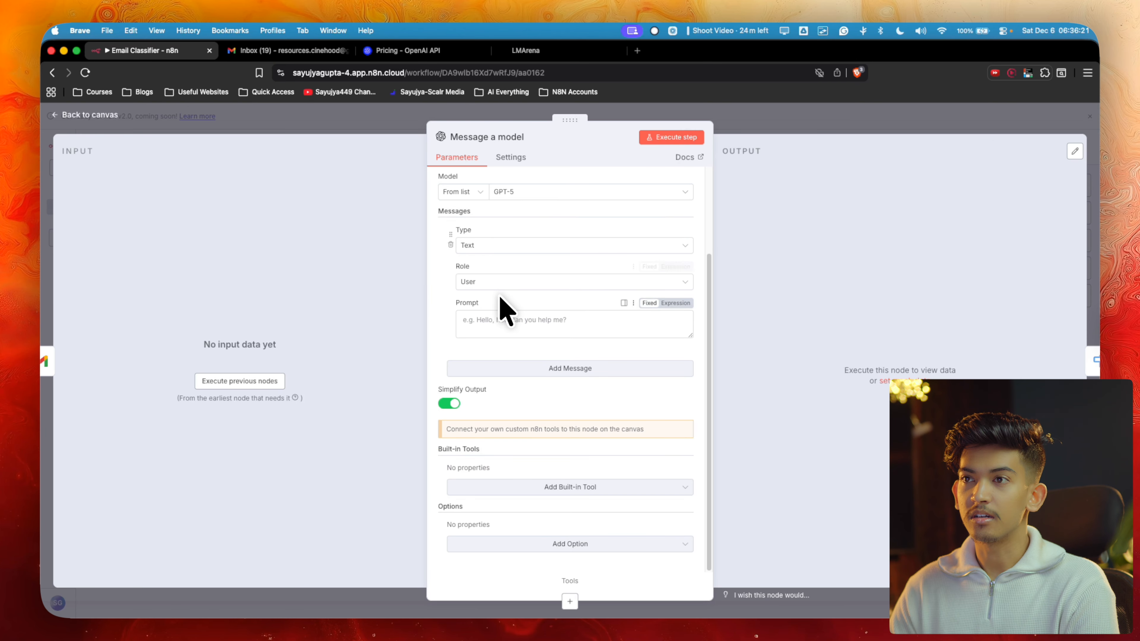
pyautogui.scroll(5, 499, 292)
pyautogui.scroll(-2, 499, 292)
pyautogui.click(487, 339)
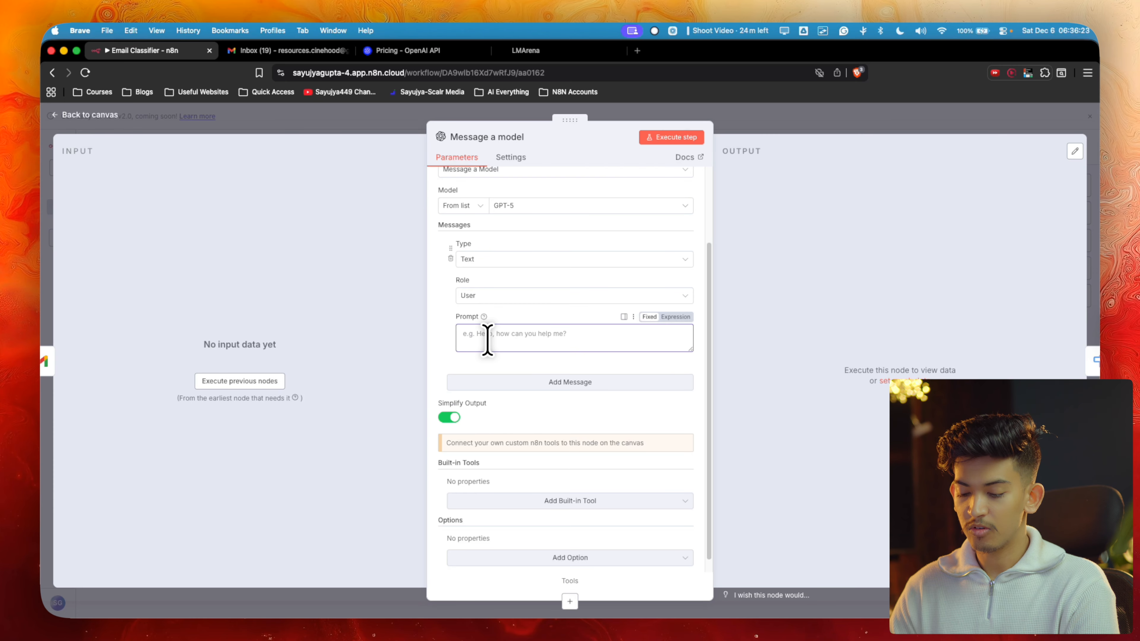
pyautogui.scroll(5, 488, 339)
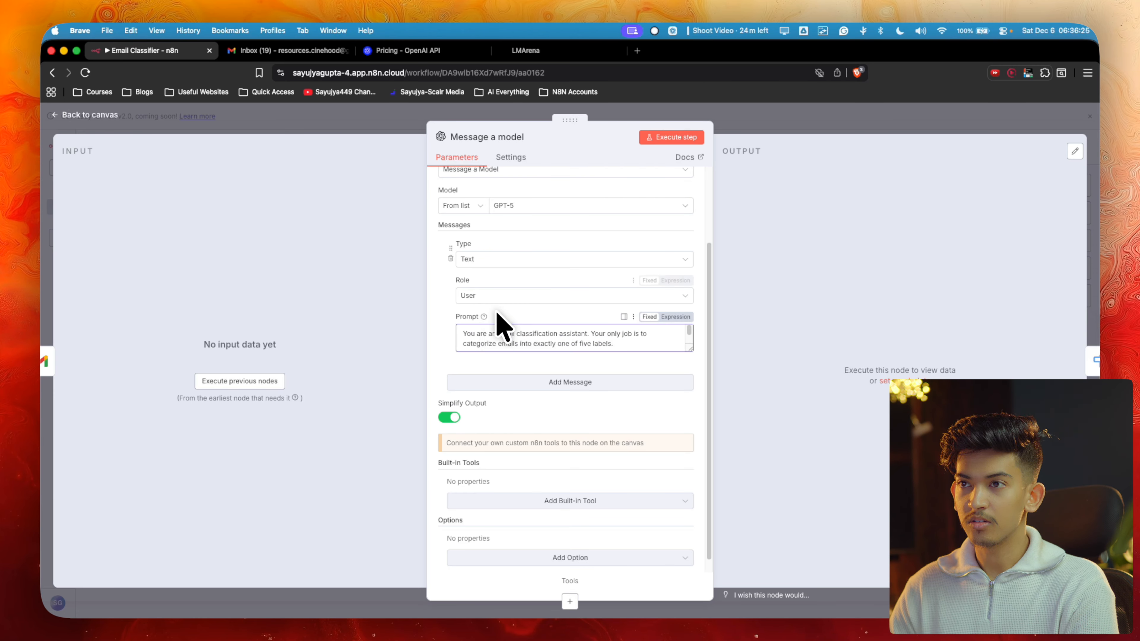
pyautogui.scroll(3, 557, 356)
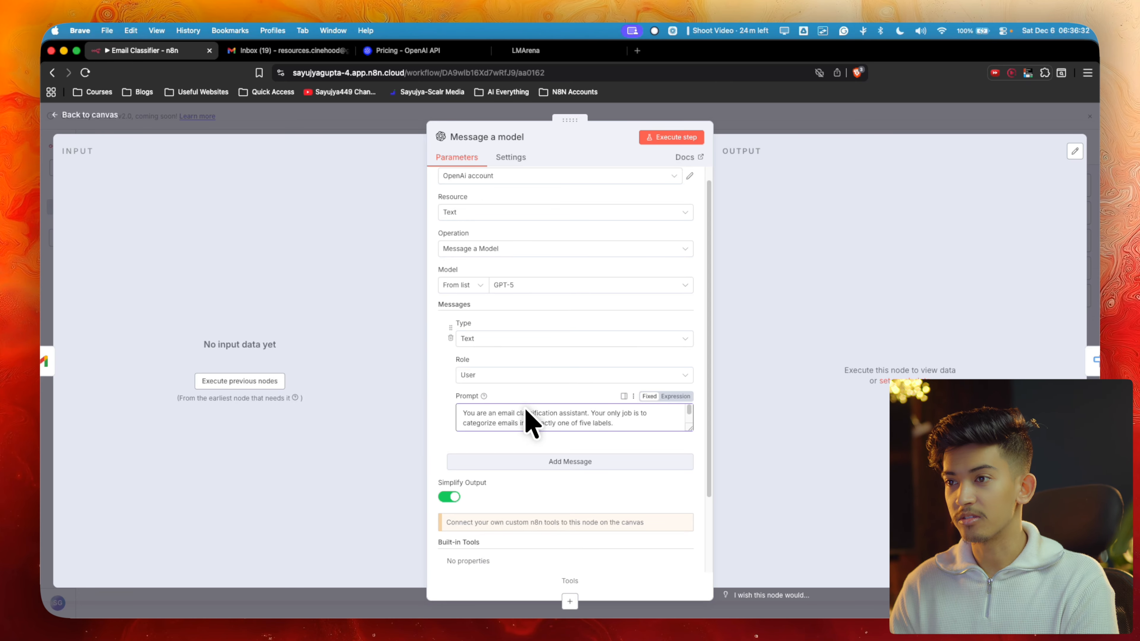
pyautogui.click(556, 461)
pyautogui.click(422, 50)
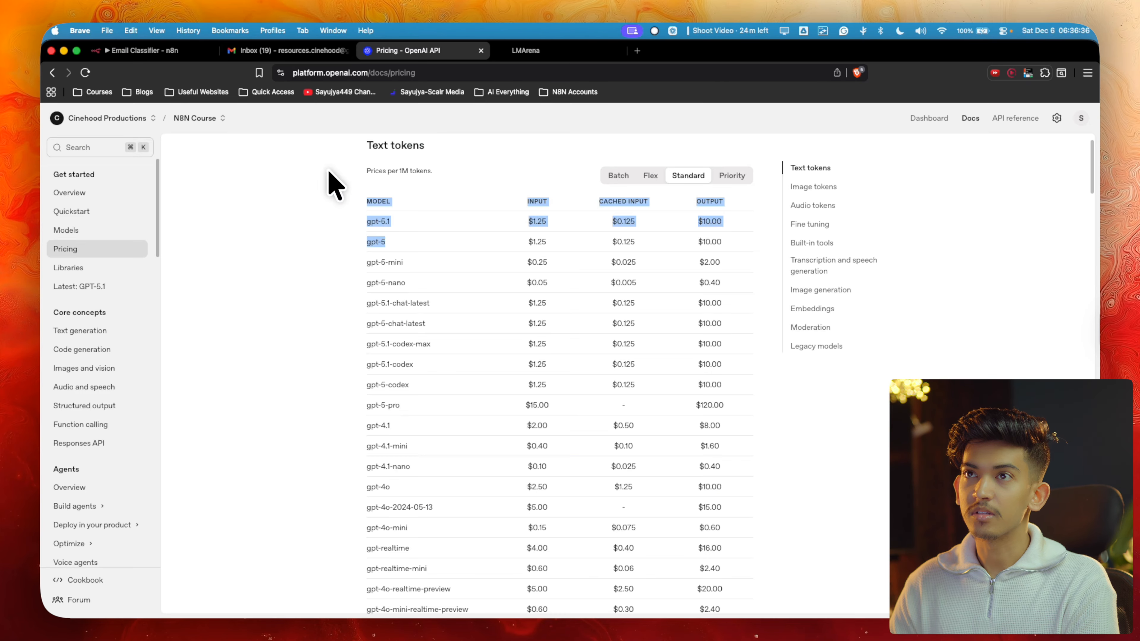
# Put the short prompt's opening line, categorize each email into one label, in the System message
pyautogui.click(566, 49)
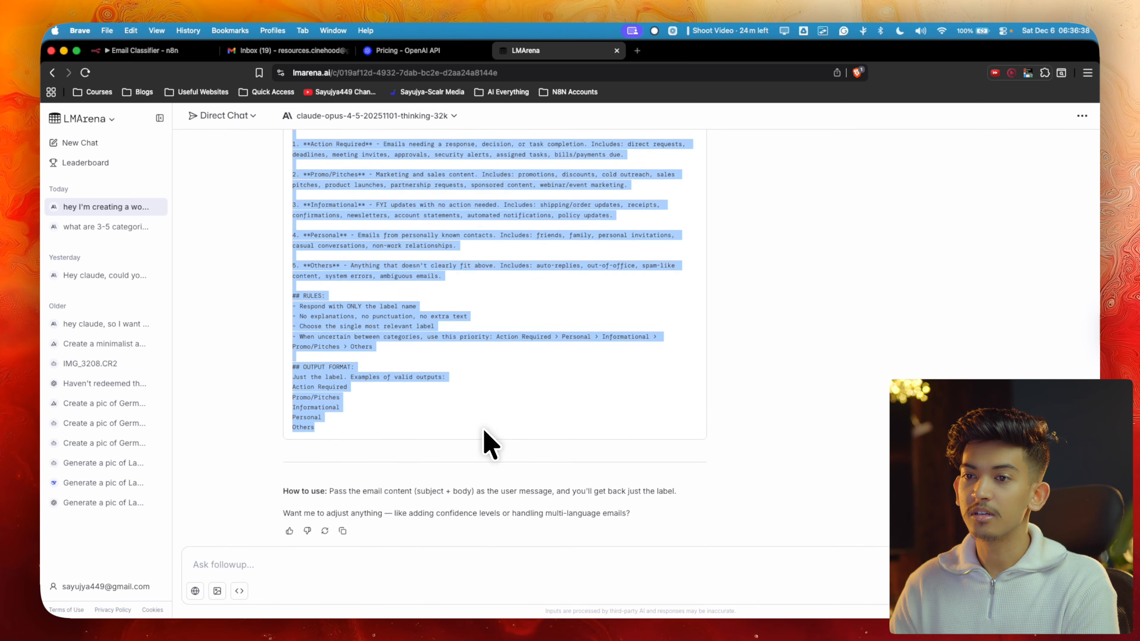
pyautogui.click(395, 567)
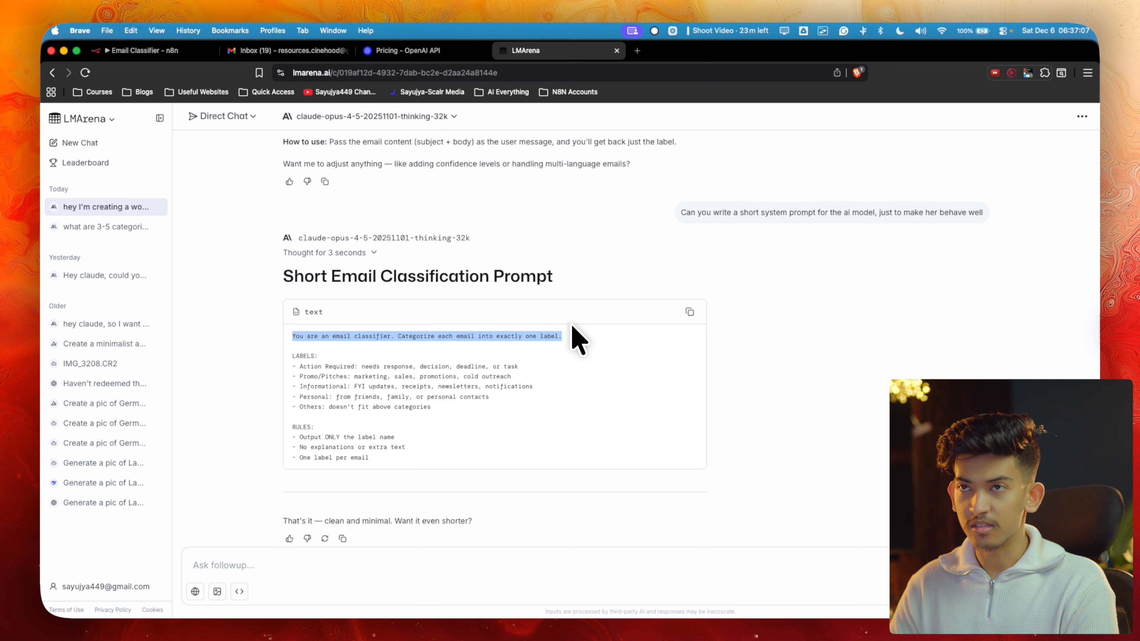
pyautogui.click(204, 49)
pyautogui.write('You are an email classifier. Categorize each email into exactly one label.')
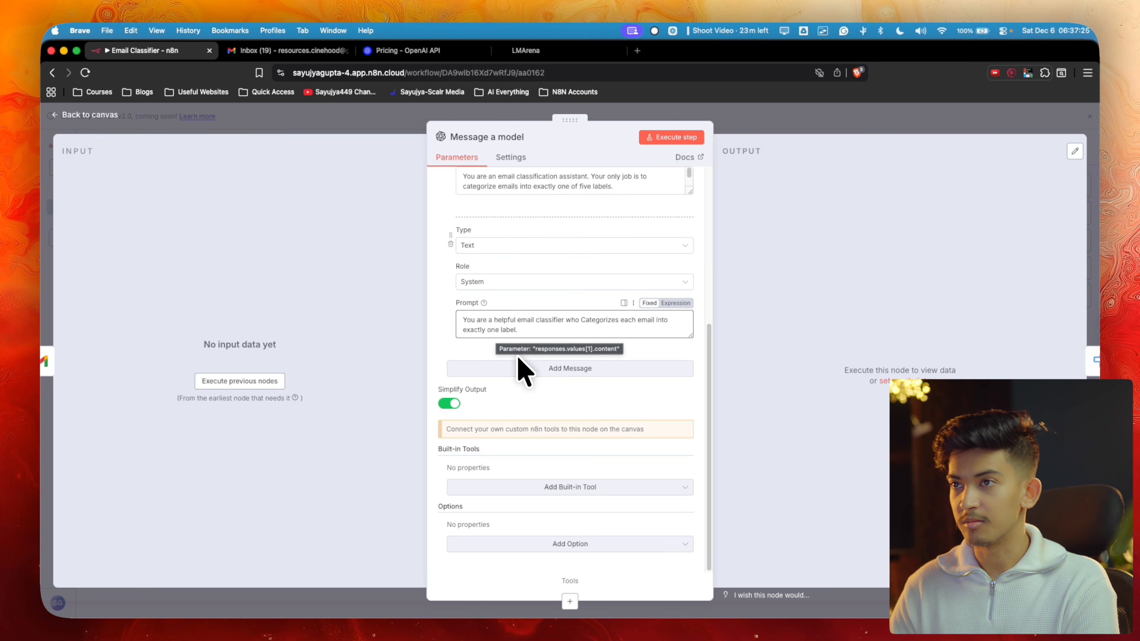
# Close the model settings, glance at the first Add label to message node, and return to the canvas
pyautogui.click(758, 127)
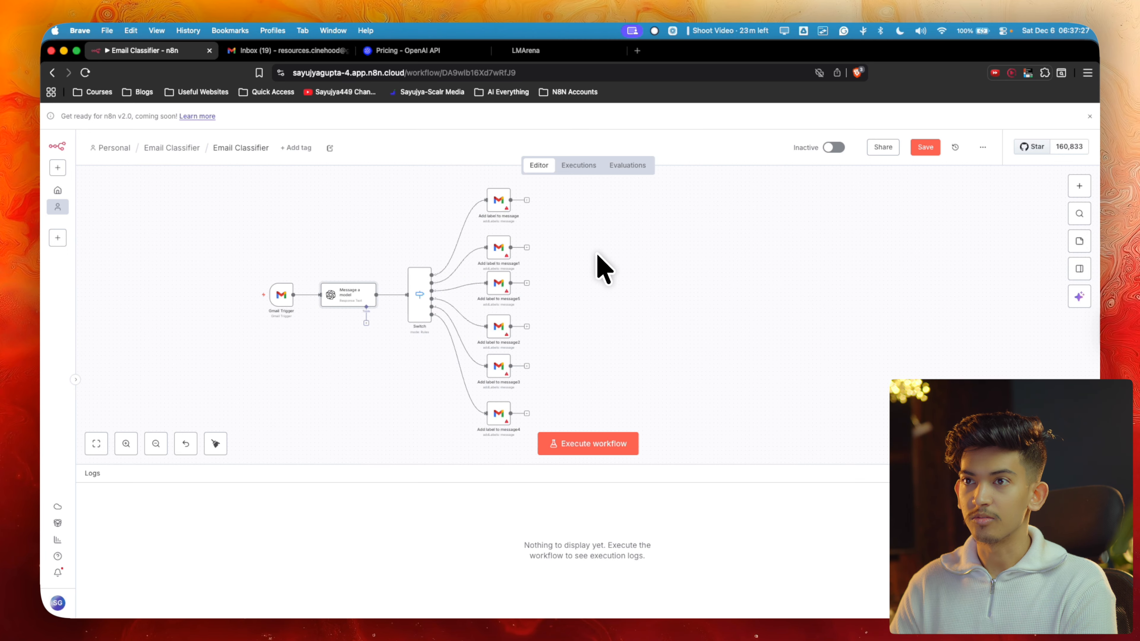
pyautogui.scroll(-5, 354, 278)
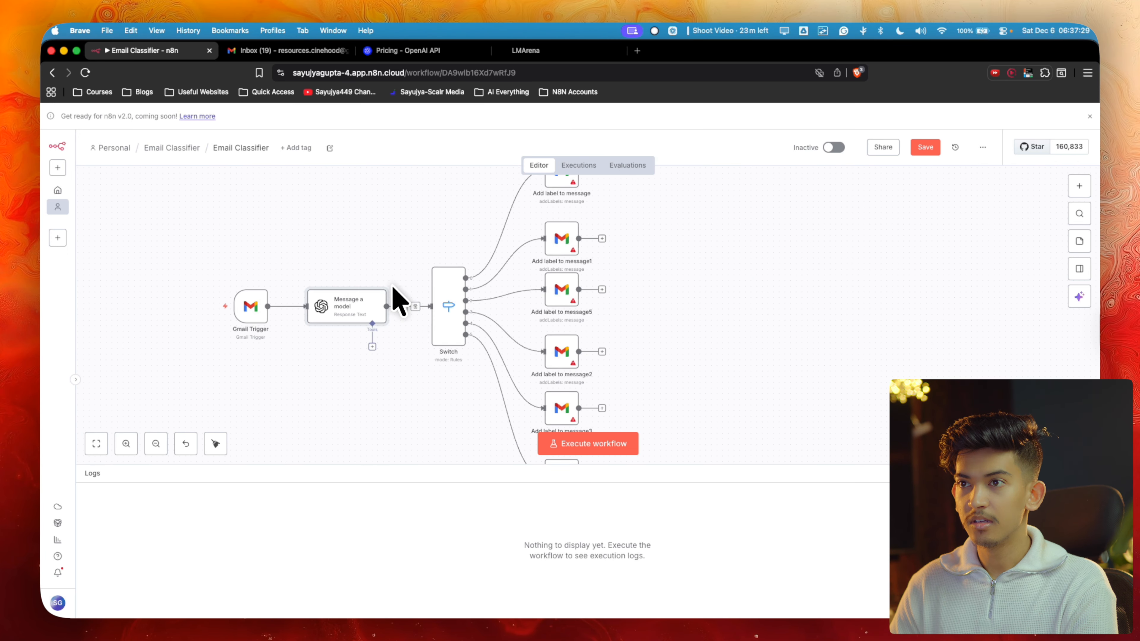
pyautogui.hscroll(3, 426, 294)
pyautogui.scroll(2, 426, 294)
pyautogui.click(498, 231)
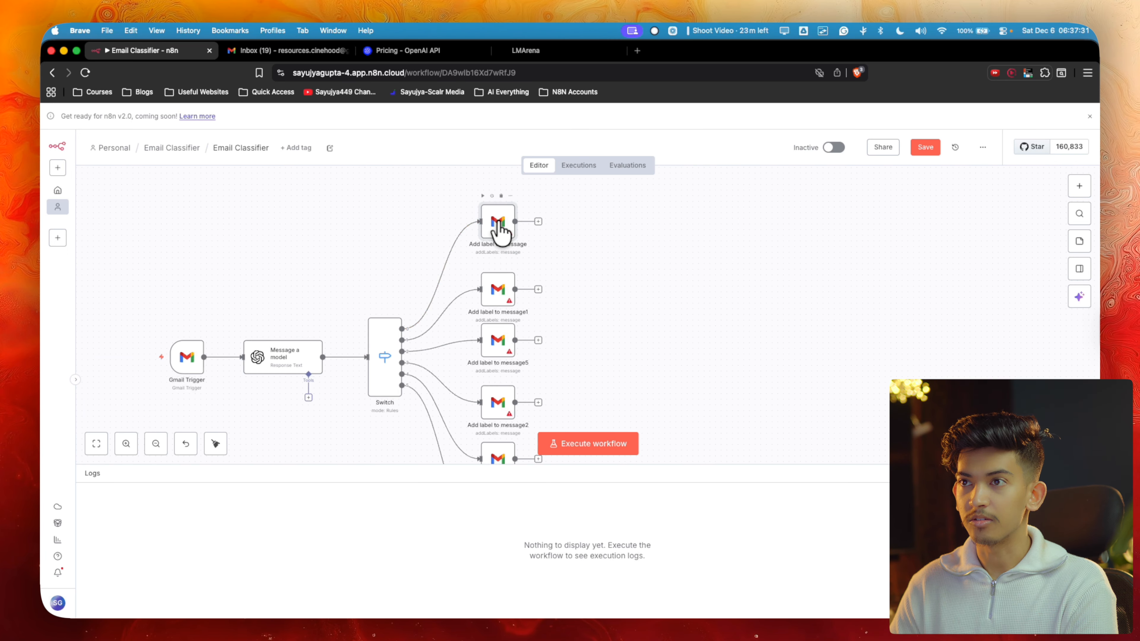
pyautogui.doubleClick(499, 230)
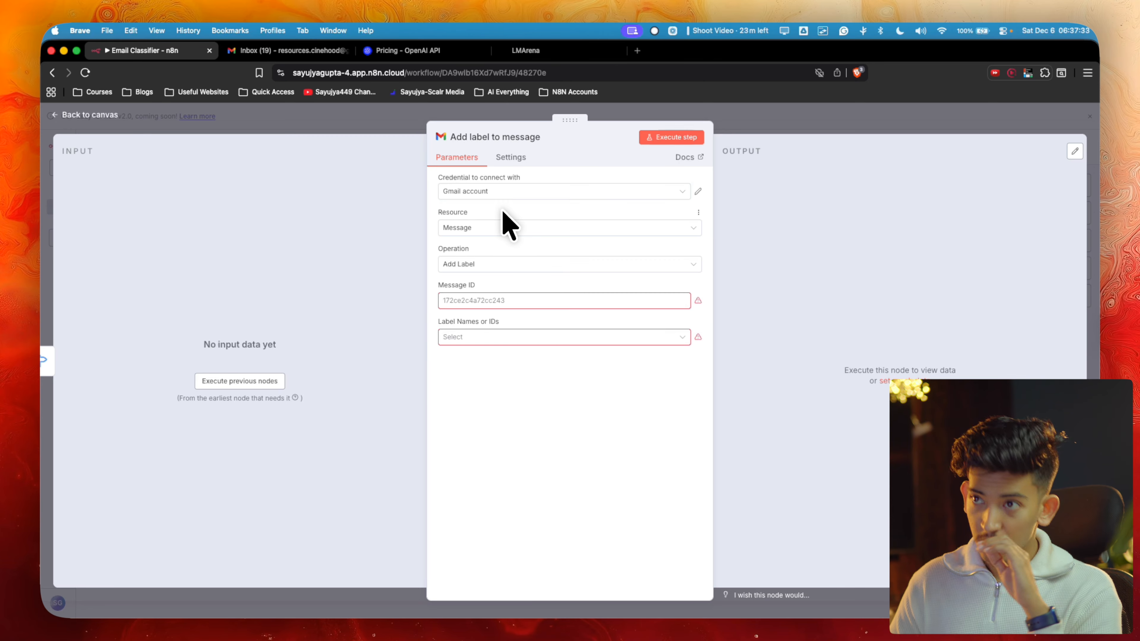
pyautogui.click(724, 116)
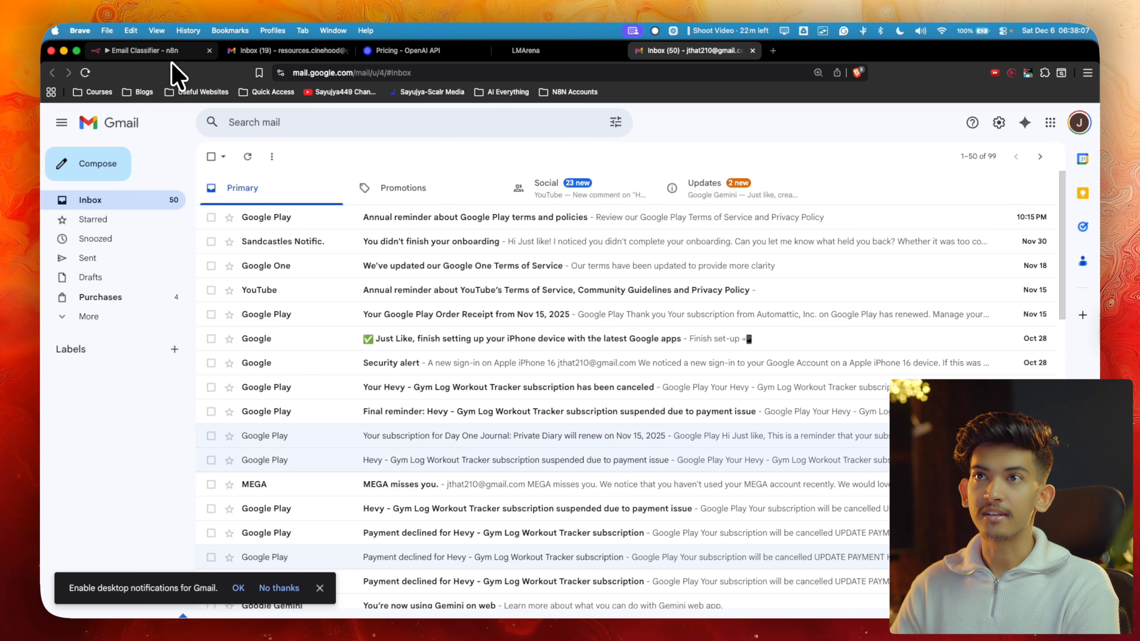
pyautogui.click(173, 53)
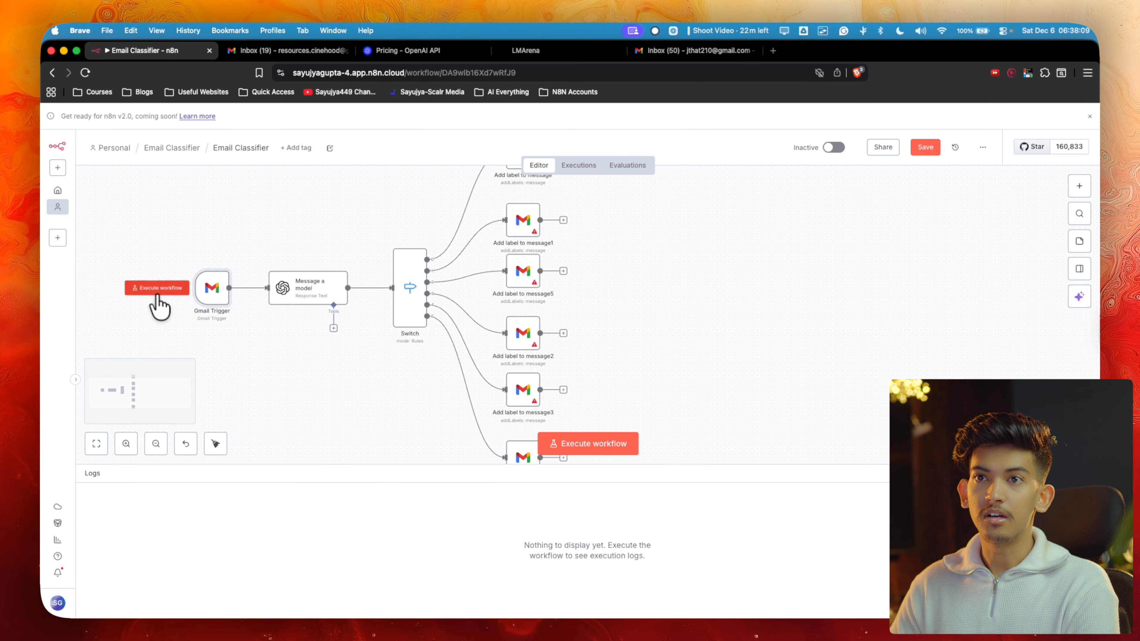
# Run the Gmail Trigger to fetch one sample email and inspect its id, snippet, payload and labels
pyautogui.click(160, 289)
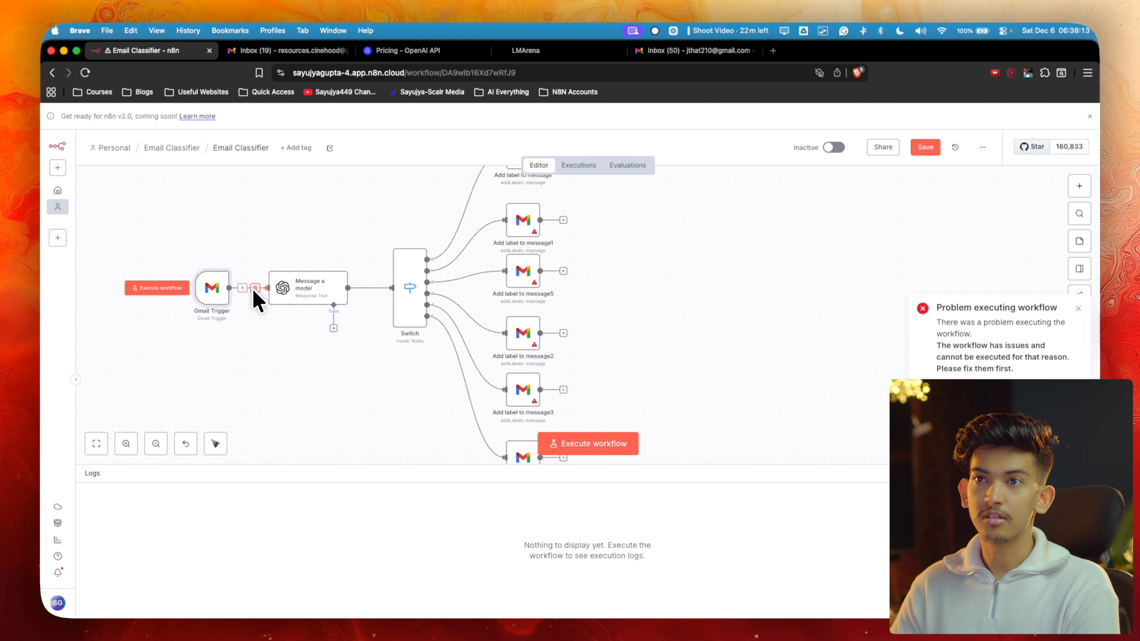
pyautogui.click(196, 263)
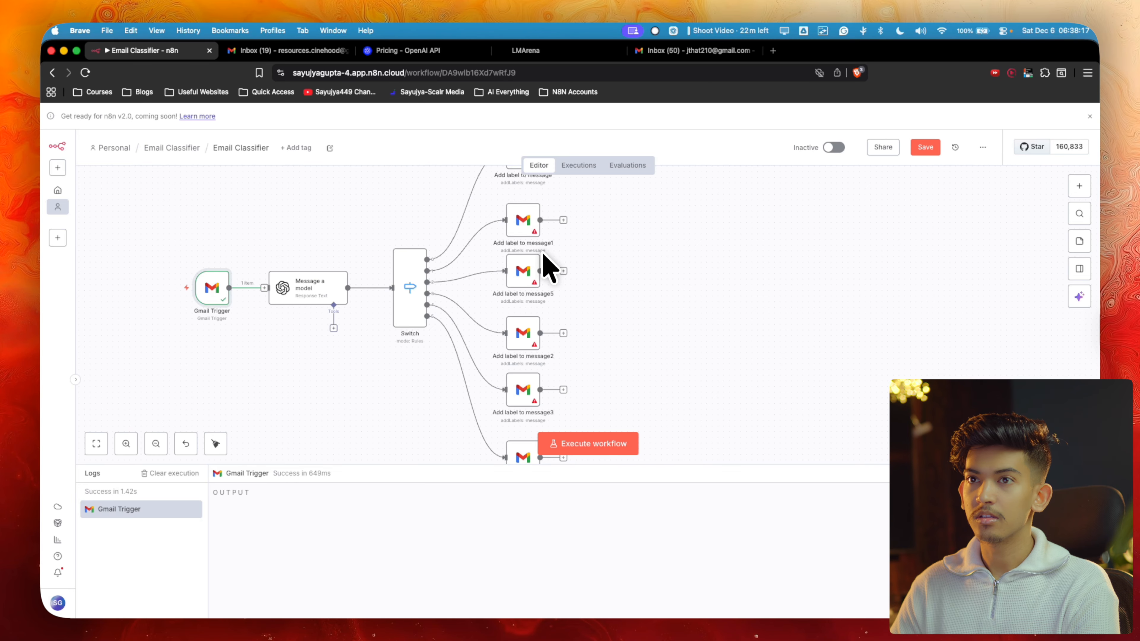
pyautogui.doubleClick(219, 293)
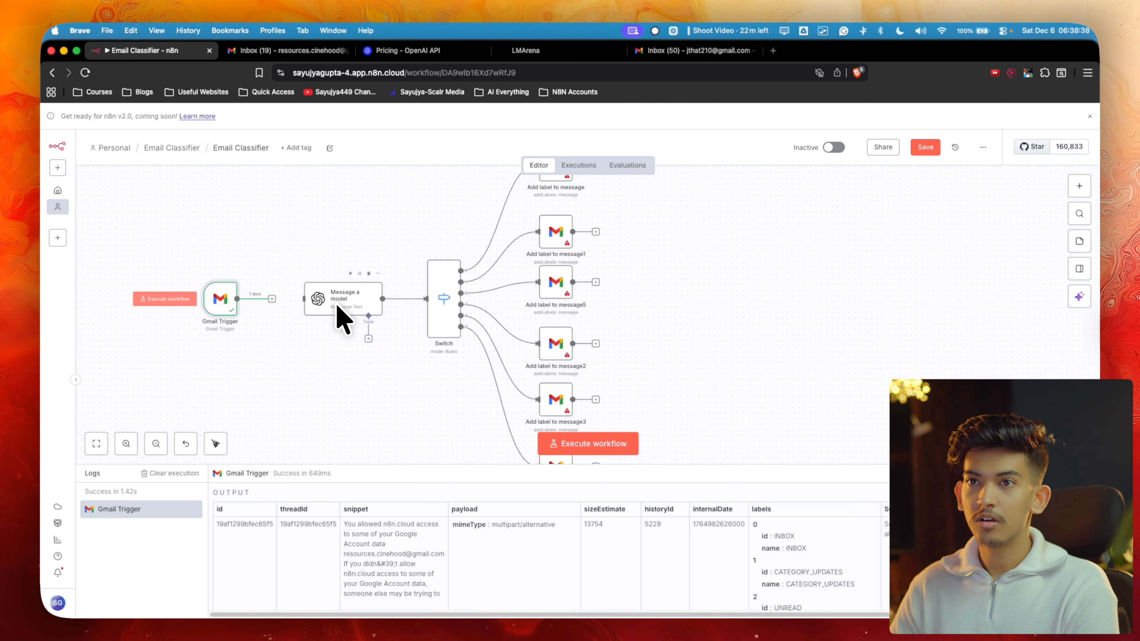
pyautogui.scroll(-4, 358, 306)
pyautogui.scroll(4, 281, 295)
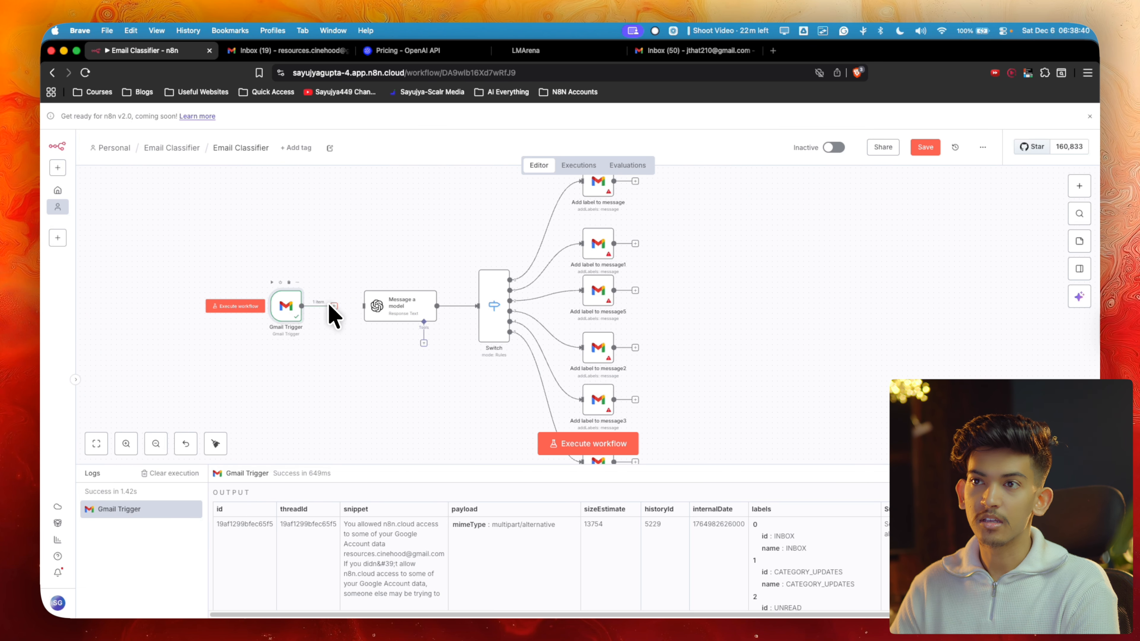
pyautogui.hscroll(5, 372, 315)
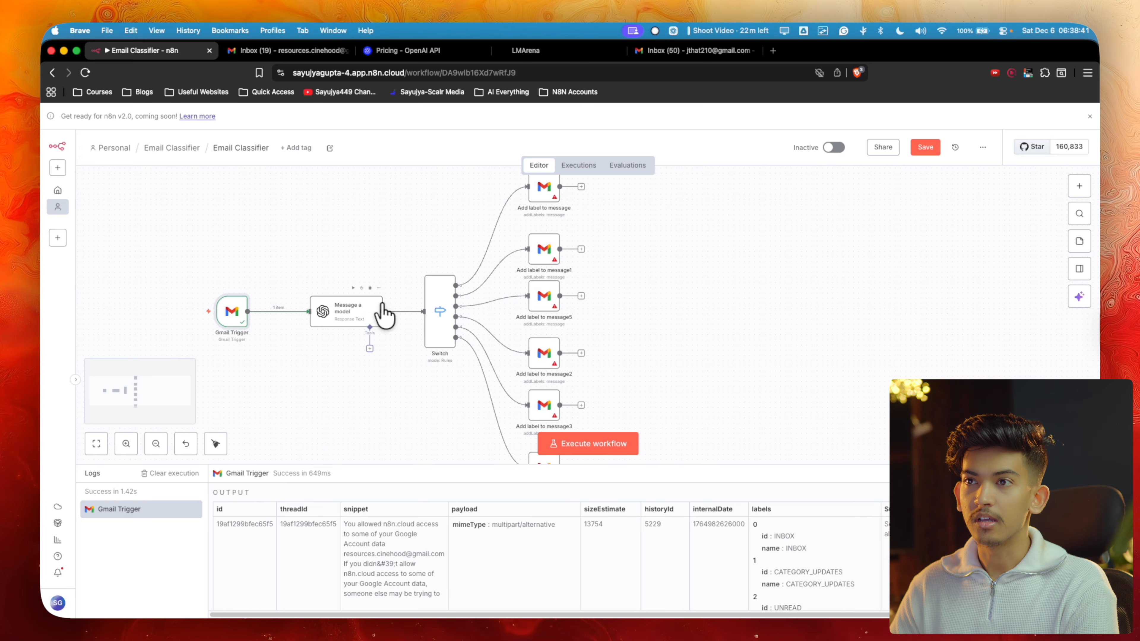
# Map the Gmail Trigger's id into Message ID and switch the credential to Gmail account 2
pyautogui.doubleClick(490, 231)
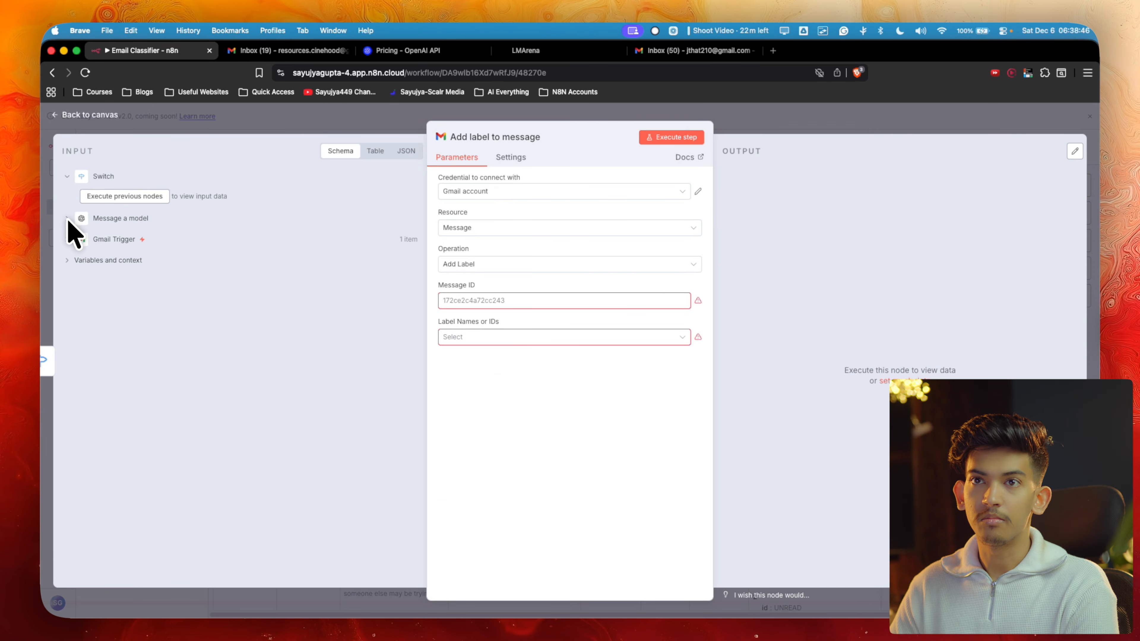
pyautogui.click(65, 237)
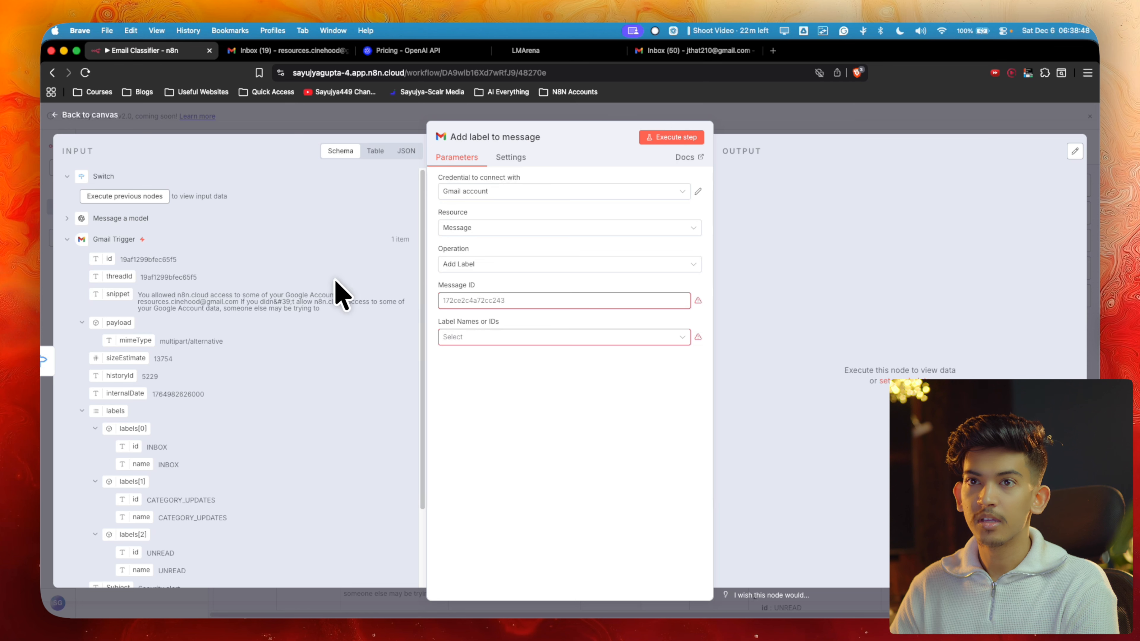
pyautogui.moveTo(108, 259); pyautogui.dragTo(489, 304)
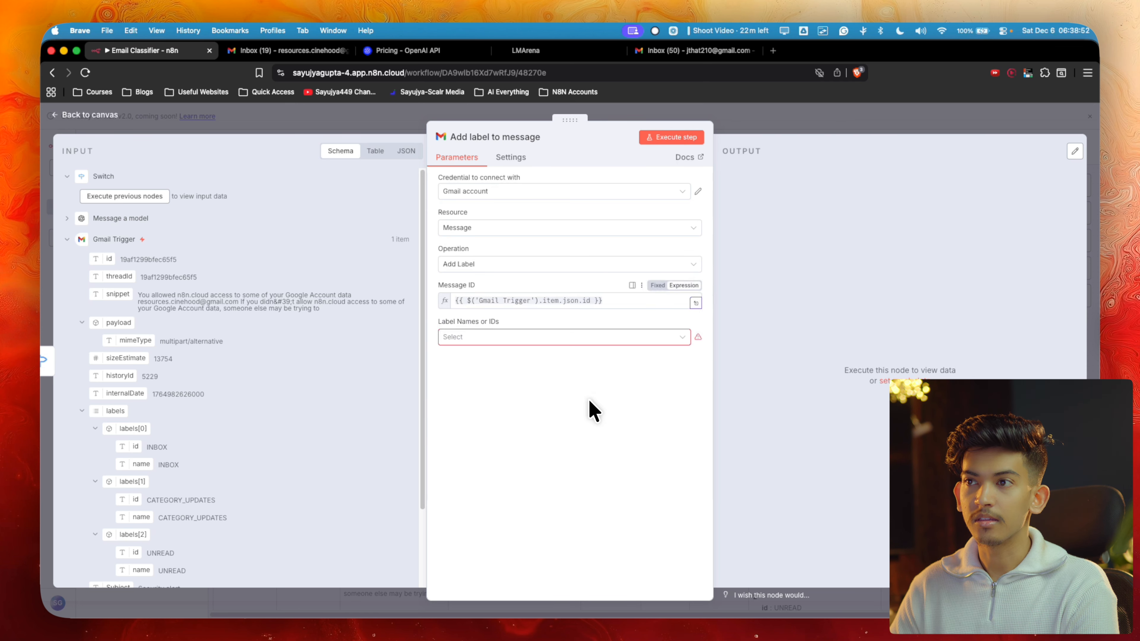
pyautogui.click(537, 337)
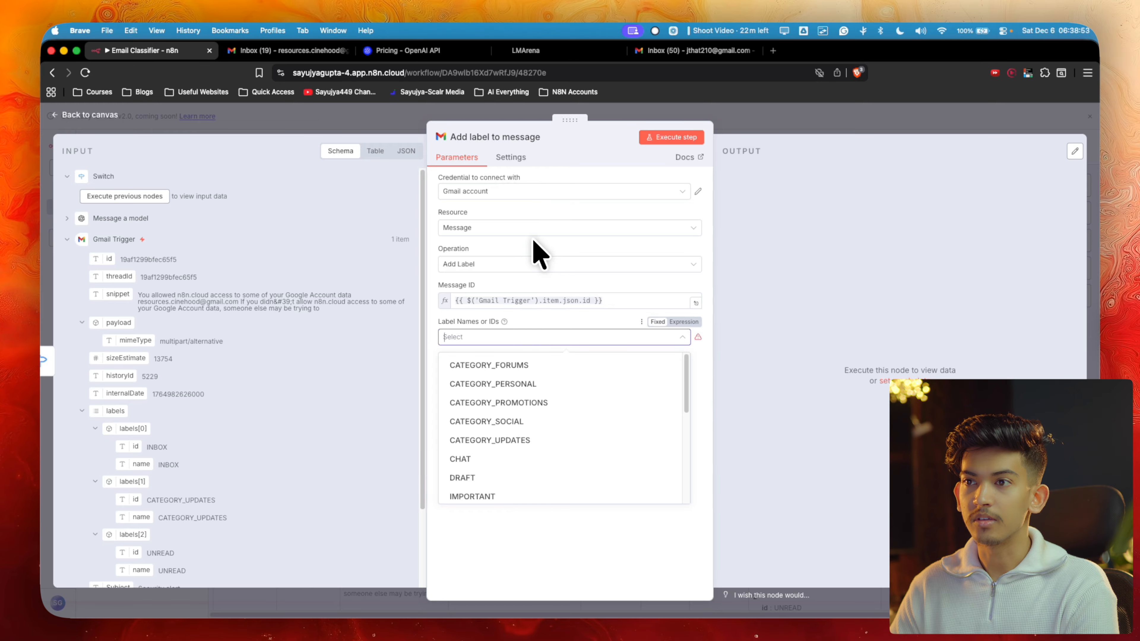
pyautogui.click(671, 193)
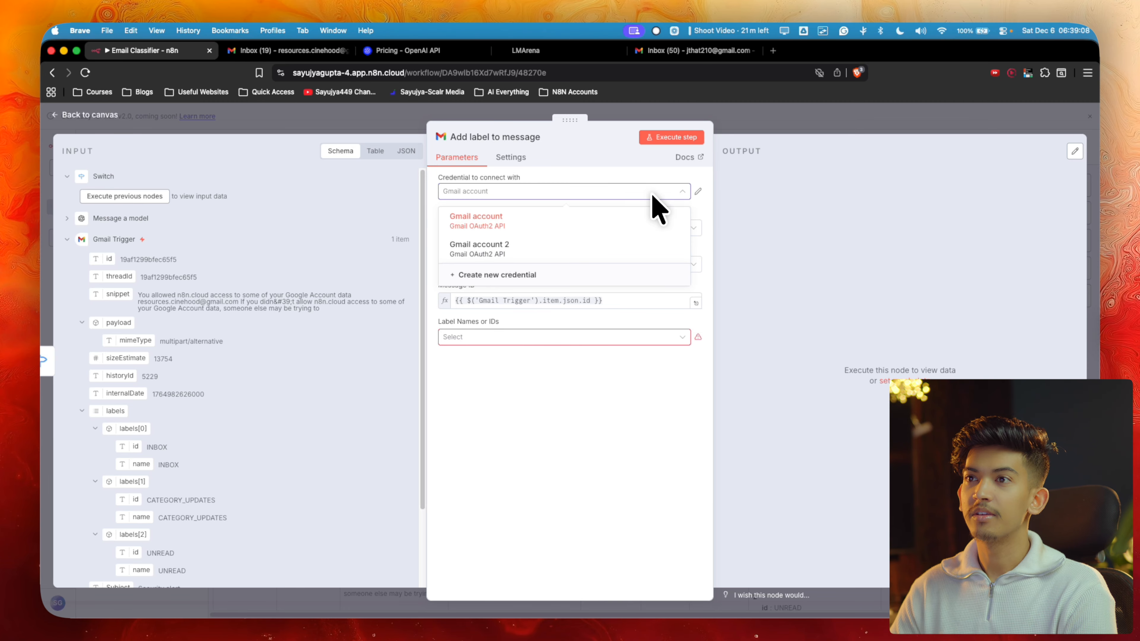
pyautogui.click(515, 247)
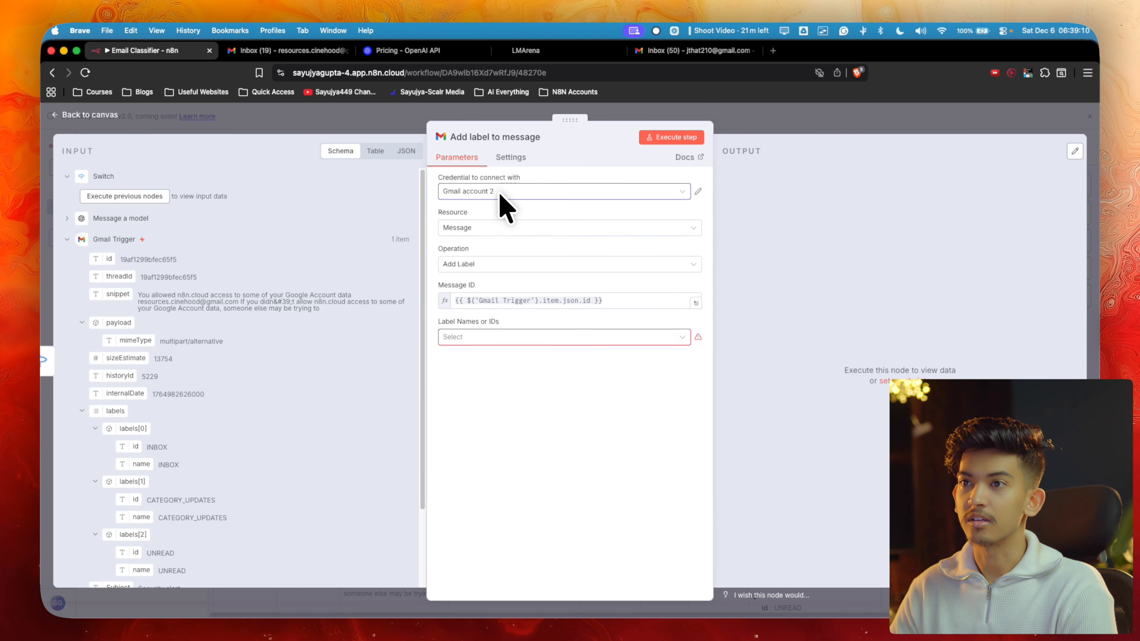
# Choose Action Required as the label applied by the first add-label node
pyautogui.click(480, 338)
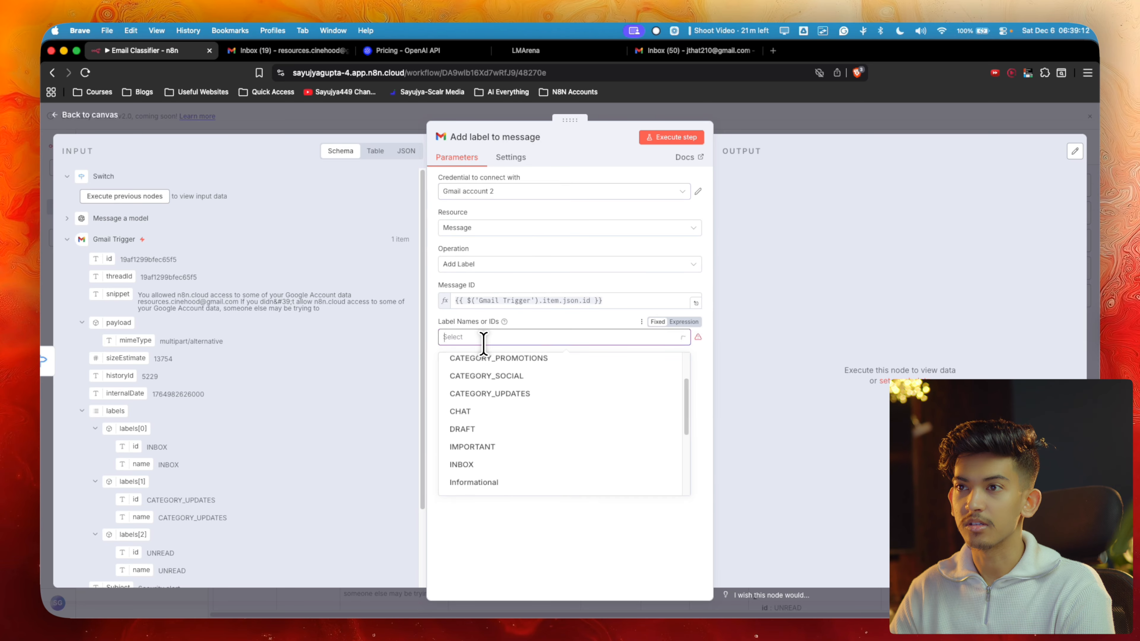
pyautogui.scroll(2, 501, 385)
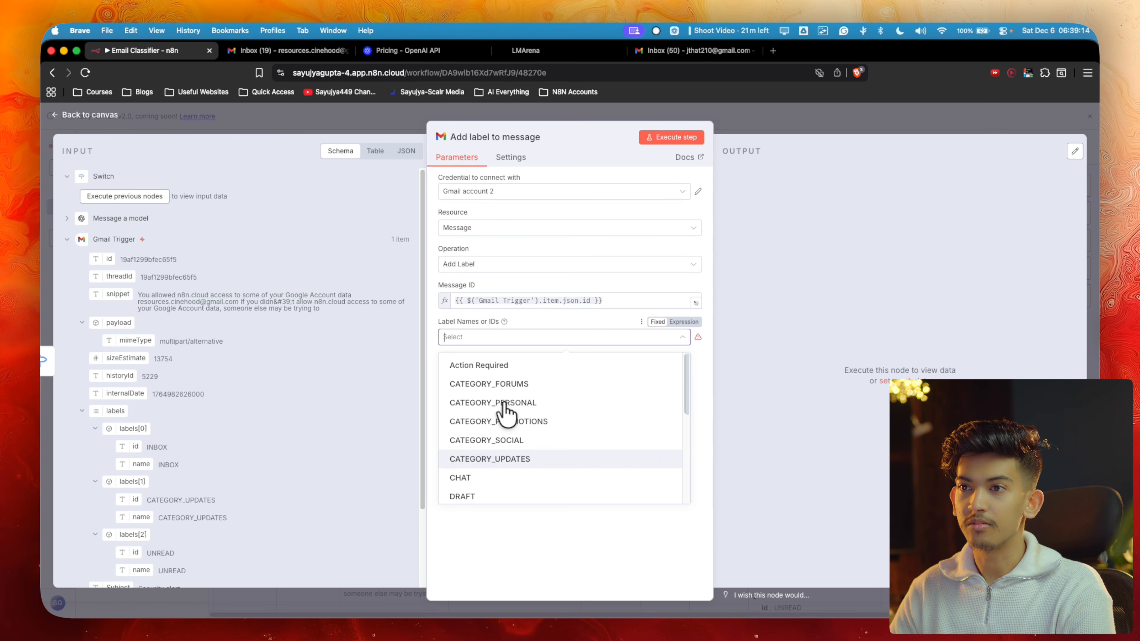
pyautogui.scroll(-6, 503, 411)
pyautogui.scroll(1, 505, 411)
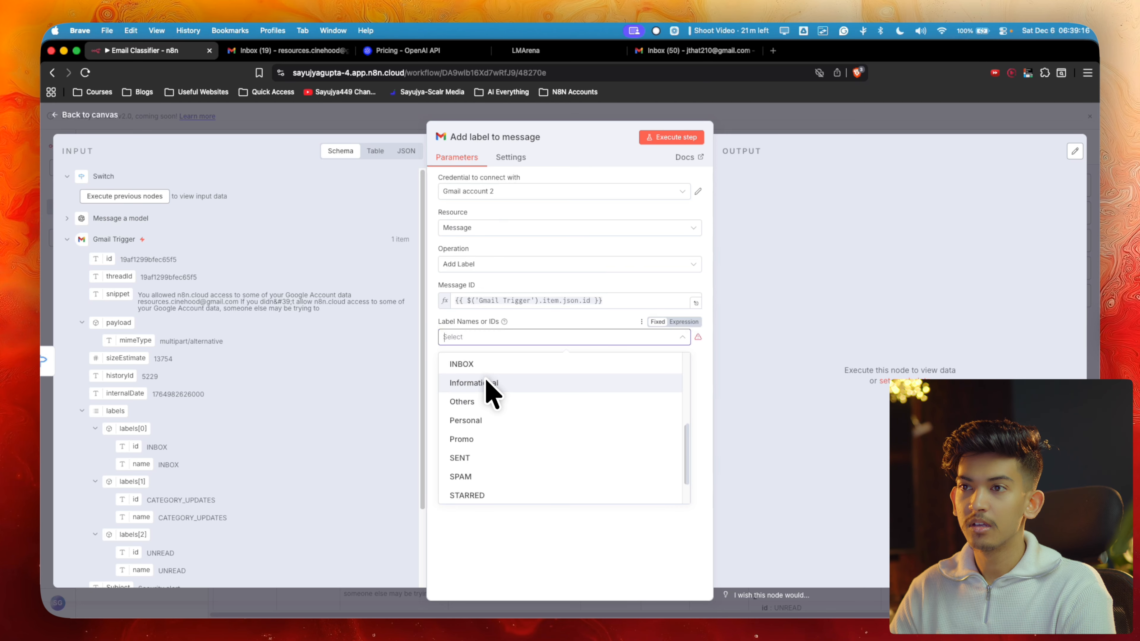
pyautogui.scroll(-2, 490, 392)
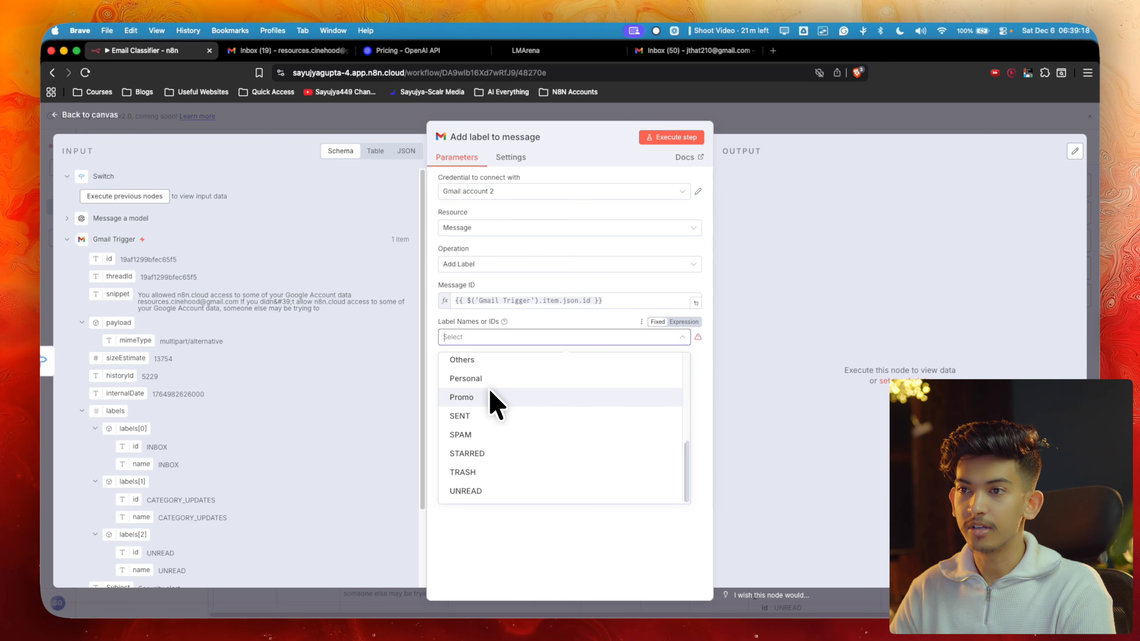
pyautogui.scroll(3, 490, 398)
pyautogui.scroll(3, 493, 400)
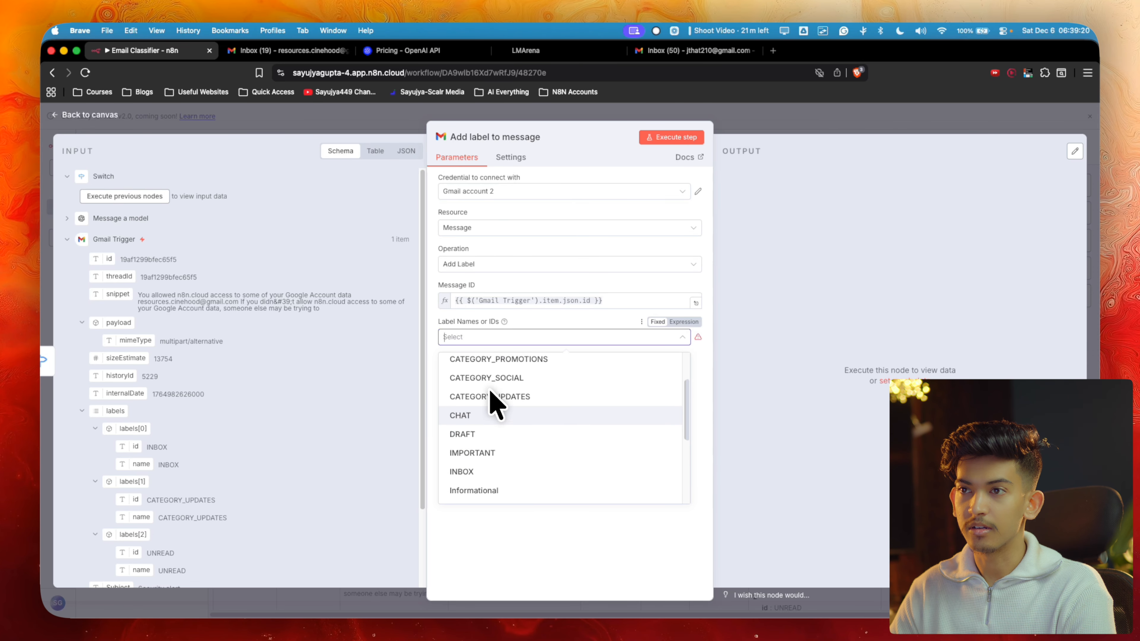
pyautogui.click(493, 366)
pyautogui.click(749, 316)
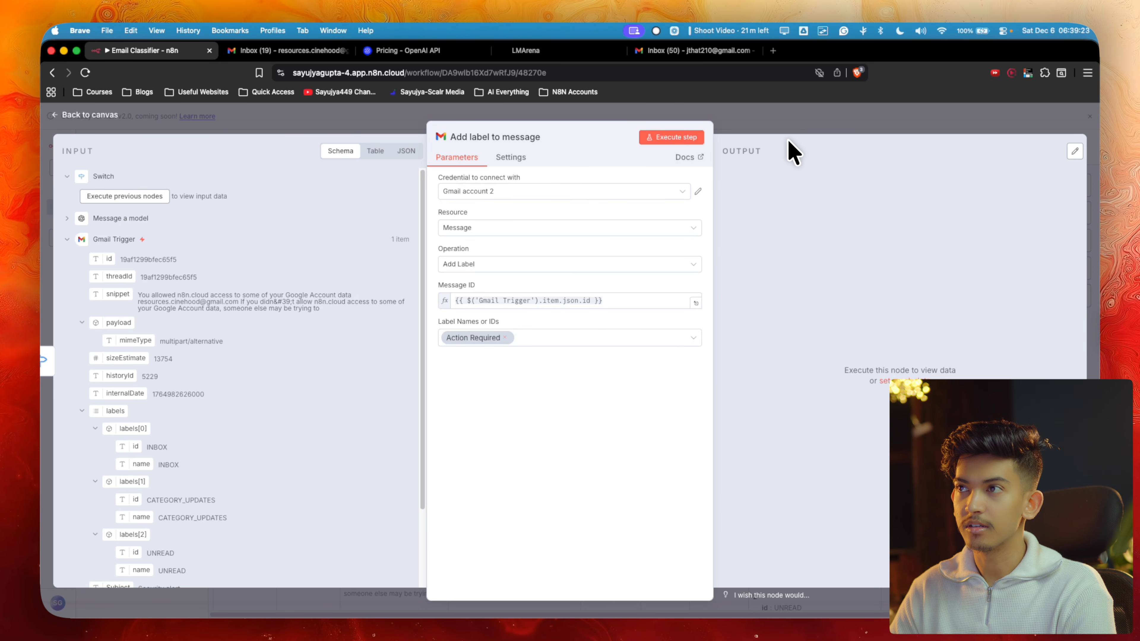
pyautogui.click(786, 123)
# Rename the first add-label node to Action Required
pyautogui.doubleClick(496, 210)
pyautogui.click(510, 139)
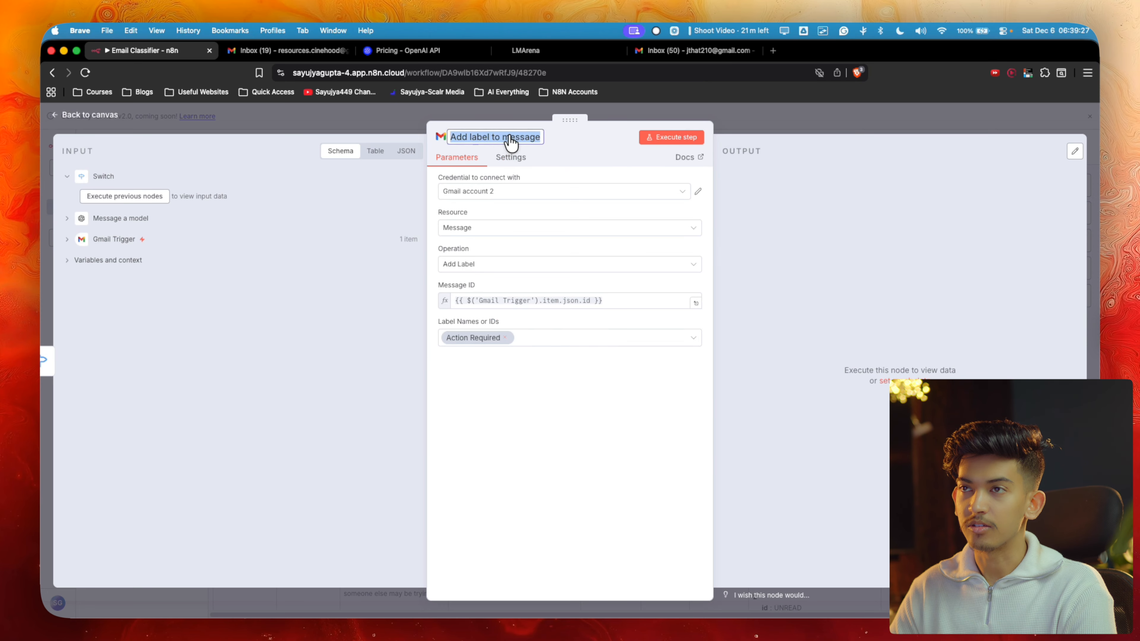
pyautogui.write('Action Required')
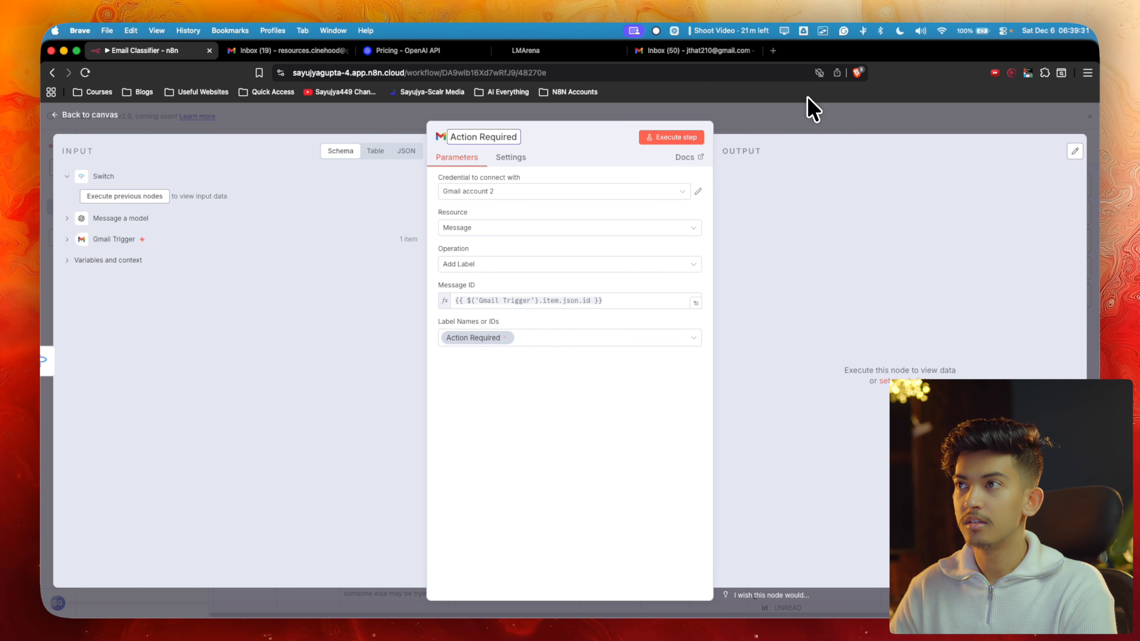
pyautogui.click(807, 107)
pyautogui.doubleClick(496, 264)
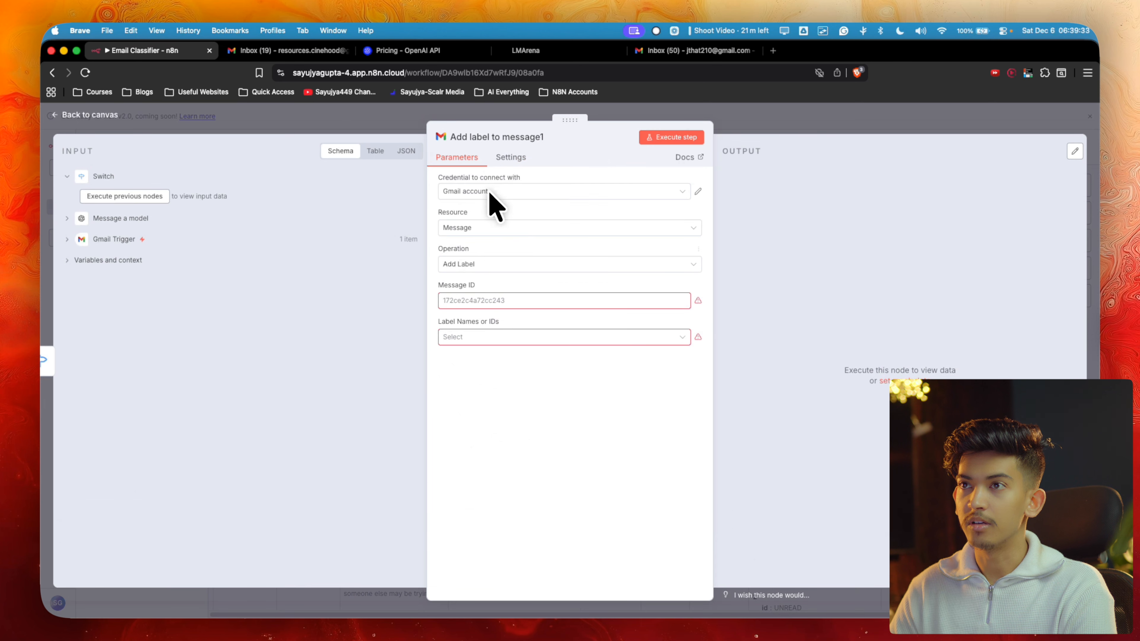
# Name the second label node Promotional, map the trigger email's id into Message ID, and pick its label
pyautogui.click(485, 139)
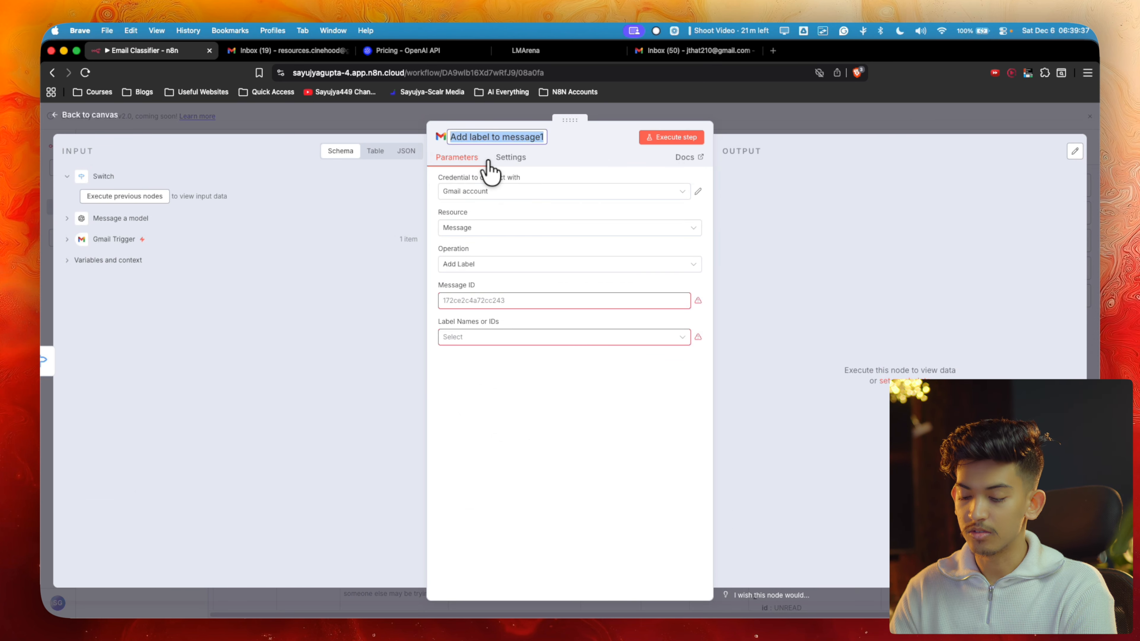
pyautogui.write('Promotional')
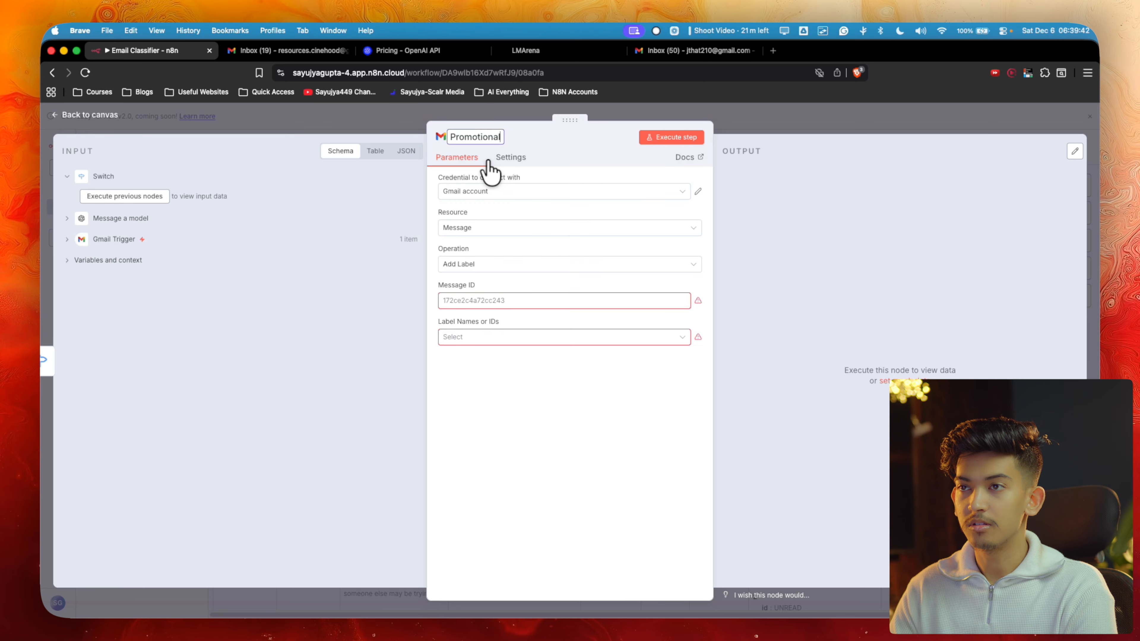
pyautogui.click(506, 303)
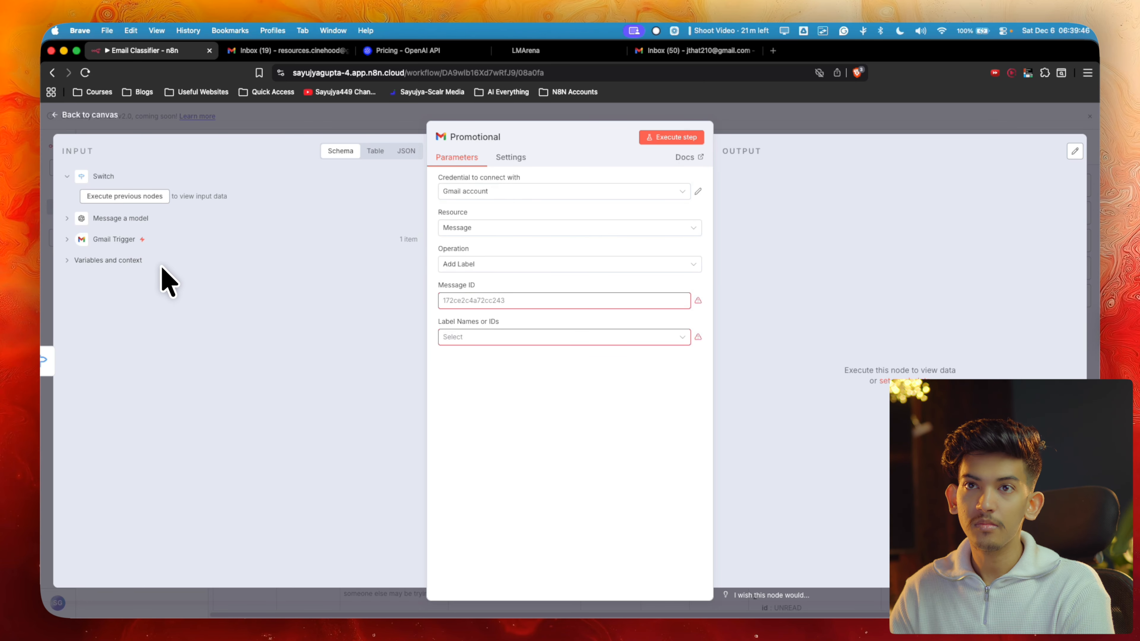
pyautogui.click(67, 239)
pyautogui.moveTo(100, 262); pyautogui.dragTo(479, 298)
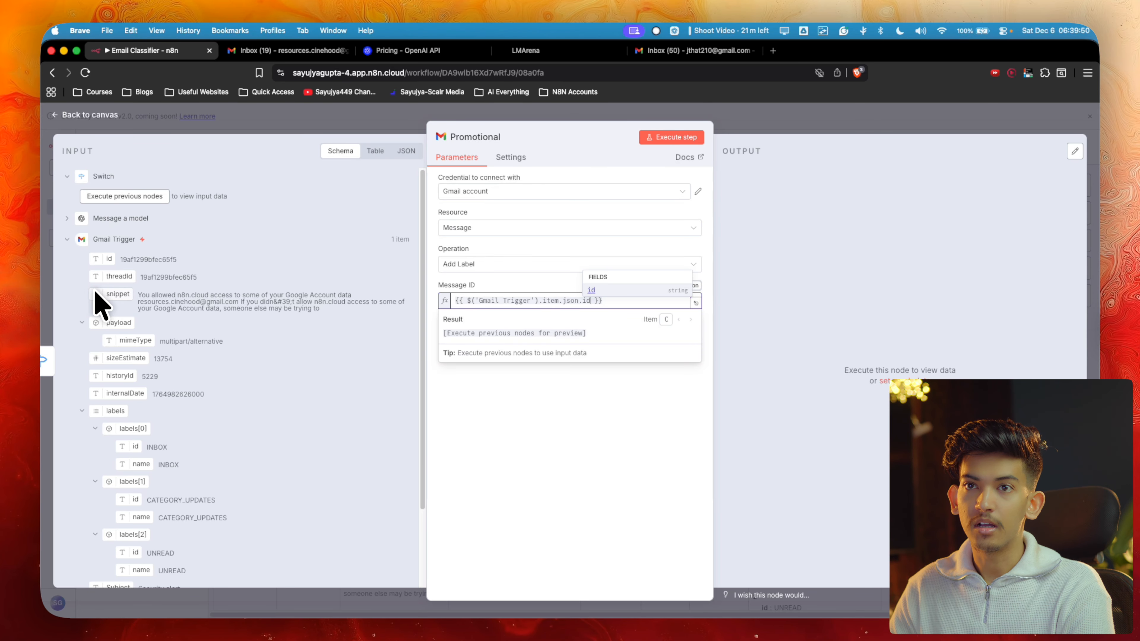
pyautogui.click(499, 386)
pyautogui.click(493, 338)
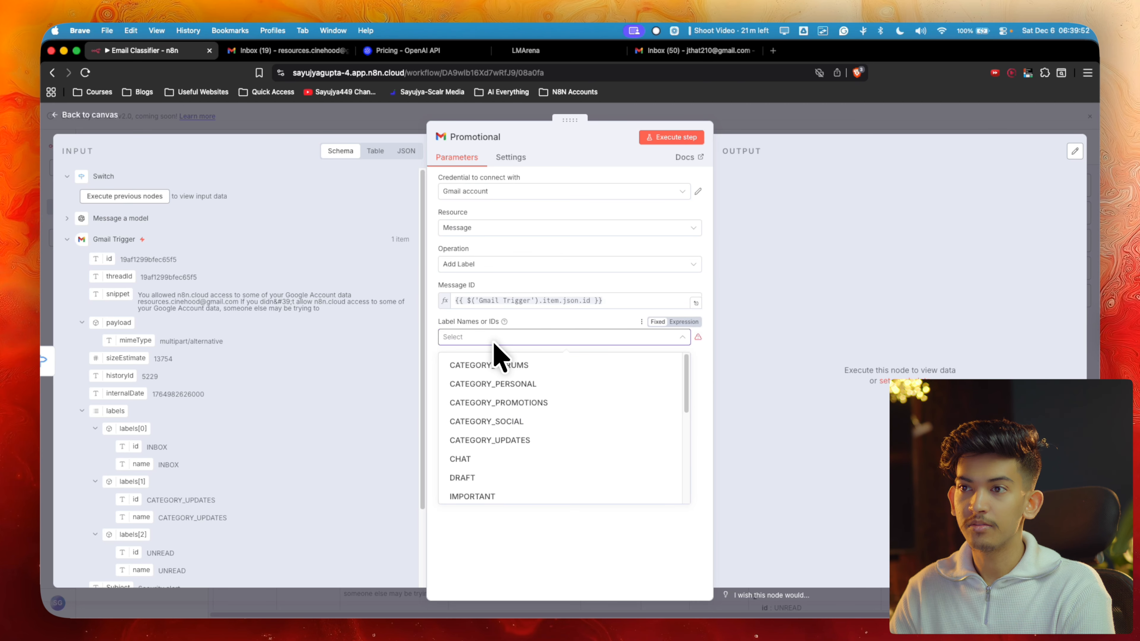
pyautogui.scroll(-1, 502, 485)
pyautogui.scroll(-2, 502, 487)
pyautogui.click(501, 489)
pyautogui.press('Escape')
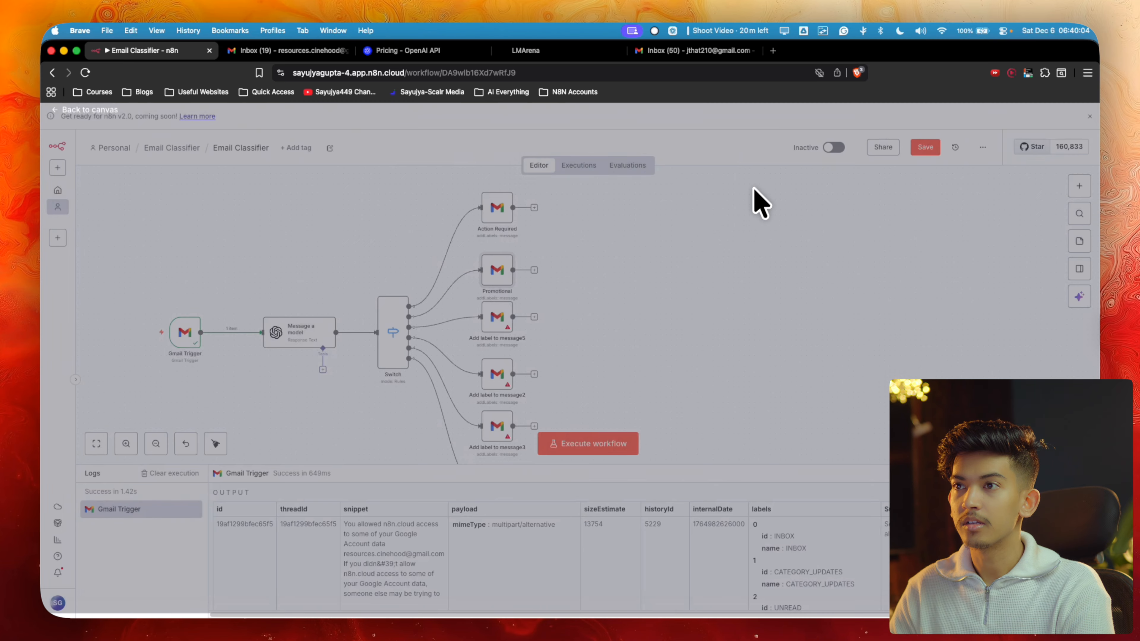
# Nudge Add label to message5 down, open it, and begin renaming it Informational
pyautogui.moveTo(502, 324); pyautogui.dragTo(501, 329)
pyautogui.doubleClick(502, 329)
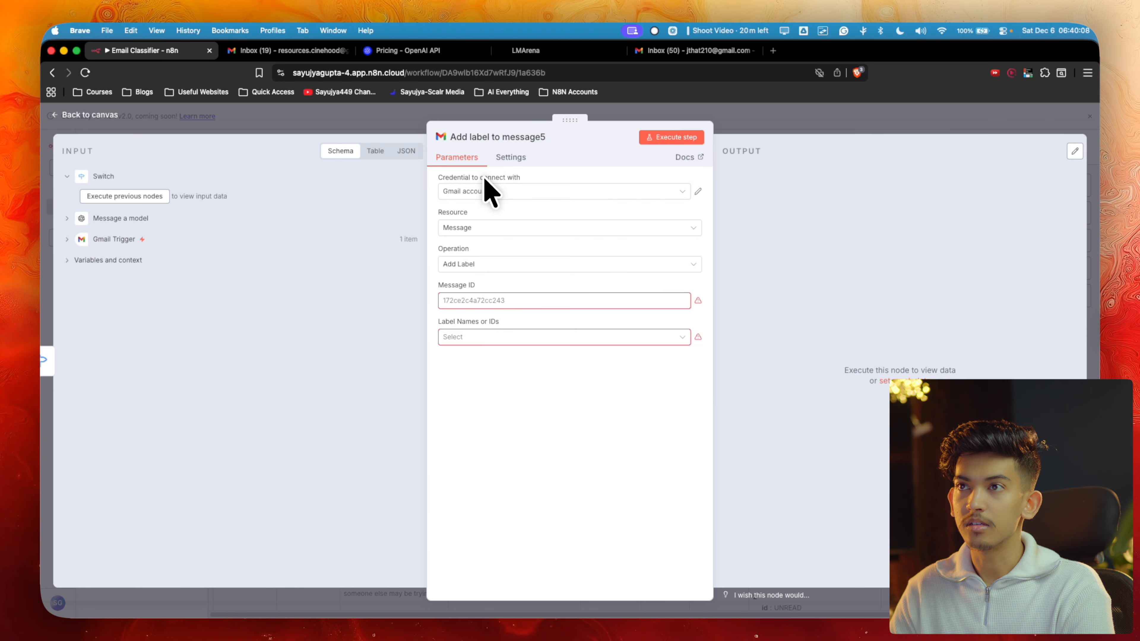
pyautogui.click(483, 138)
pyautogui.write('IN')
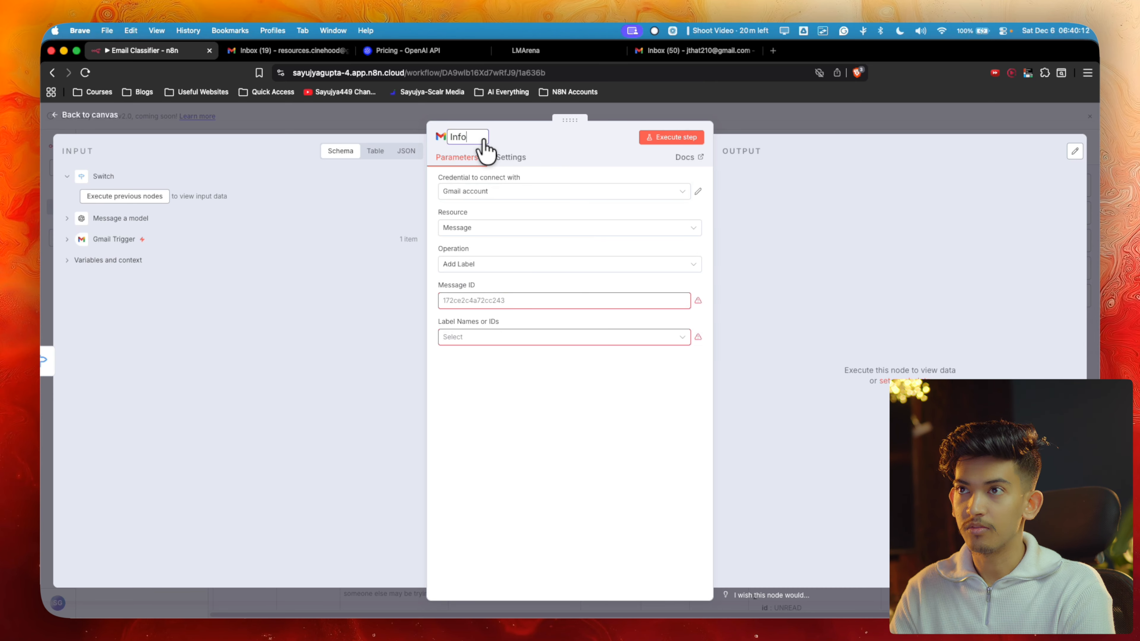
pyautogui.write('formational')
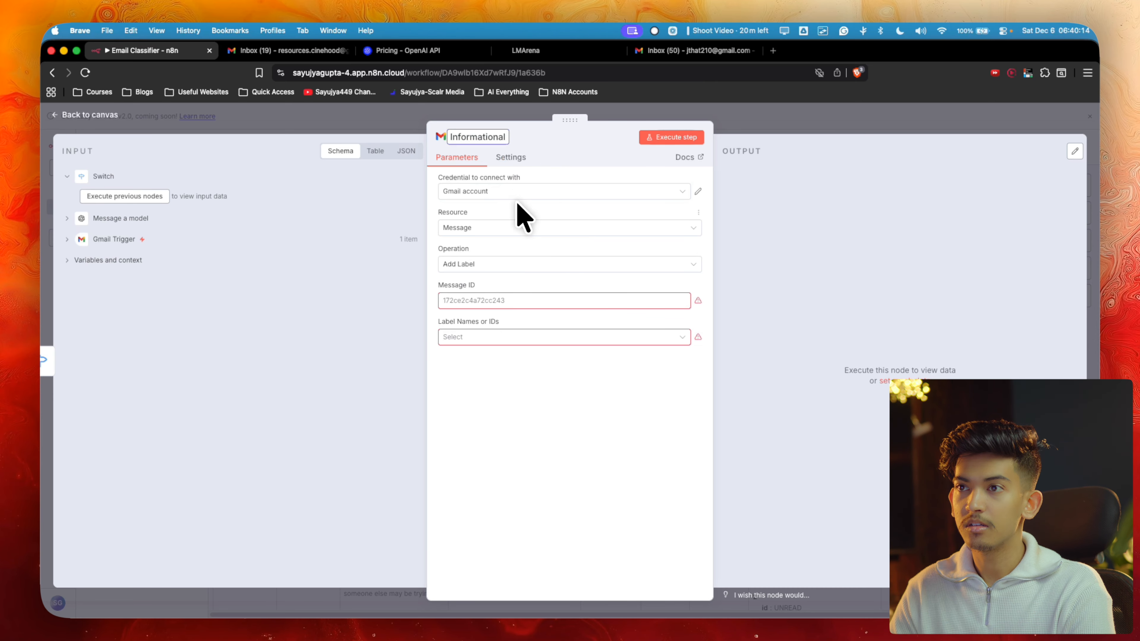
# Browse the Gmail labels for Informational, then name the fourth label node Personal
pyautogui.click(464, 336)
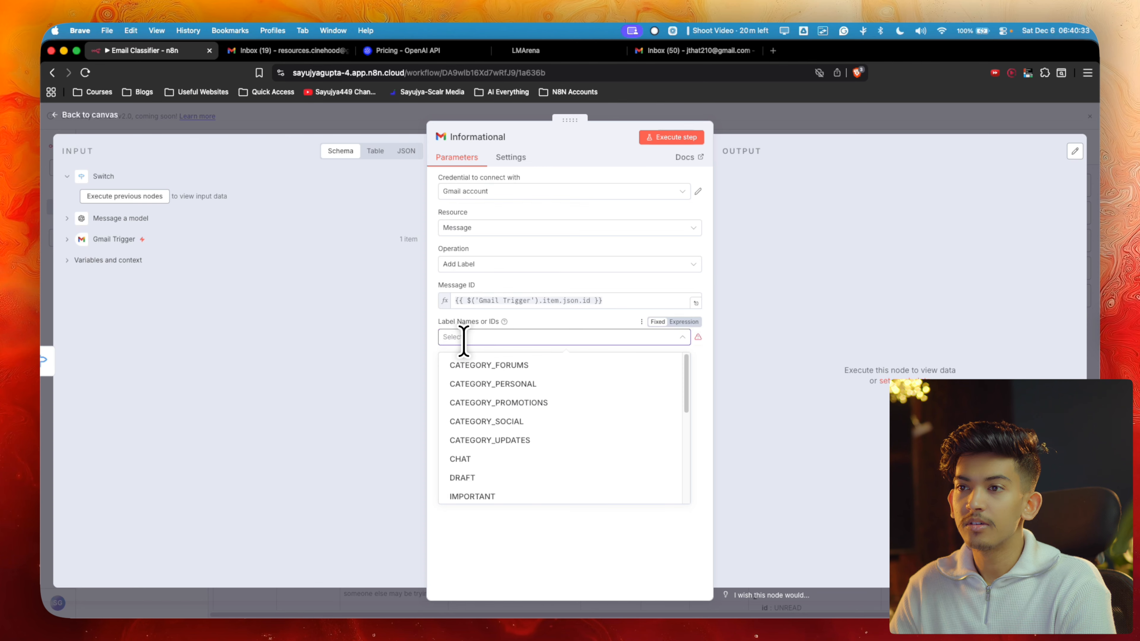
pyautogui.scroll(-3, 471, 466)
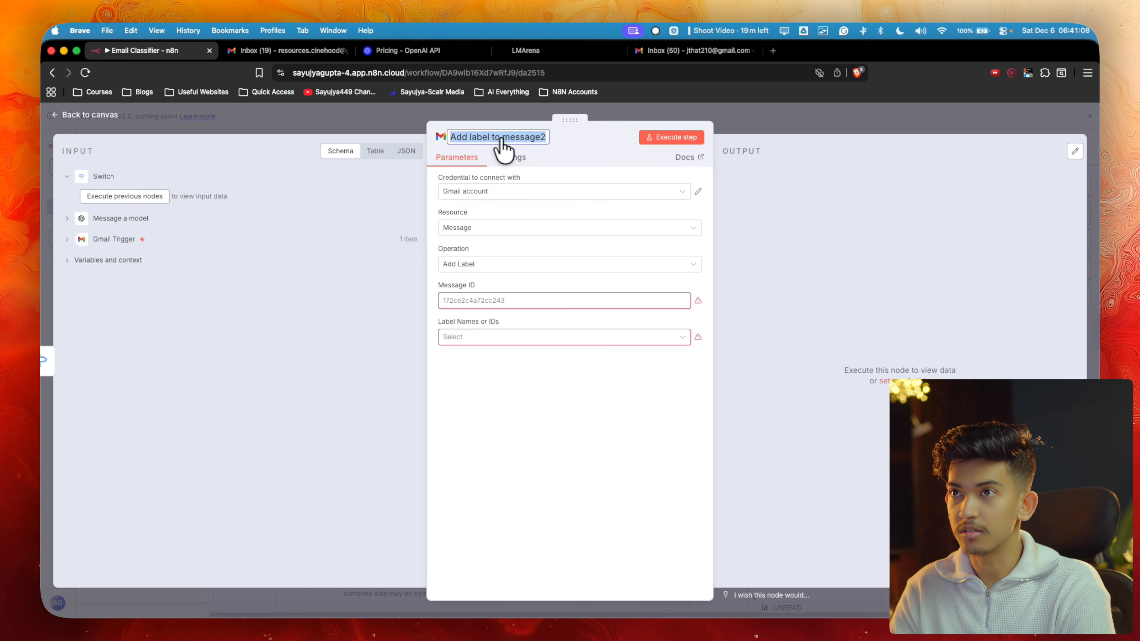
pyautogui.write('Person')
pyautogui.write('al')
pyautogui.click(475, 306)
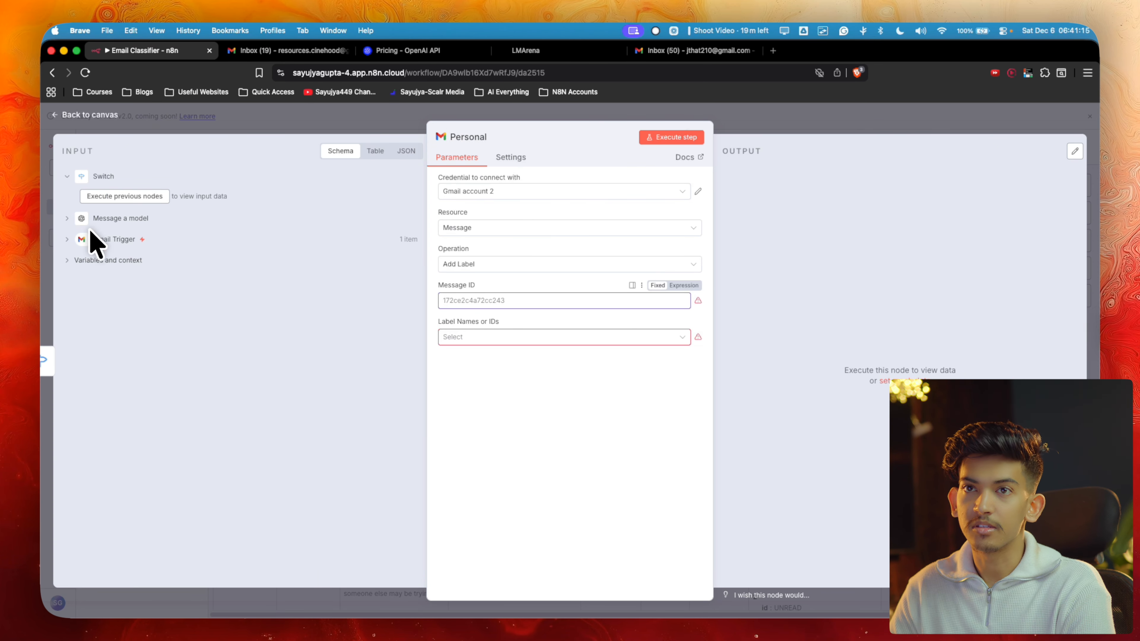
# Map the trigger email's id into Personal's Message ID and apply the Personal label
pyautogui.click(67, 242)
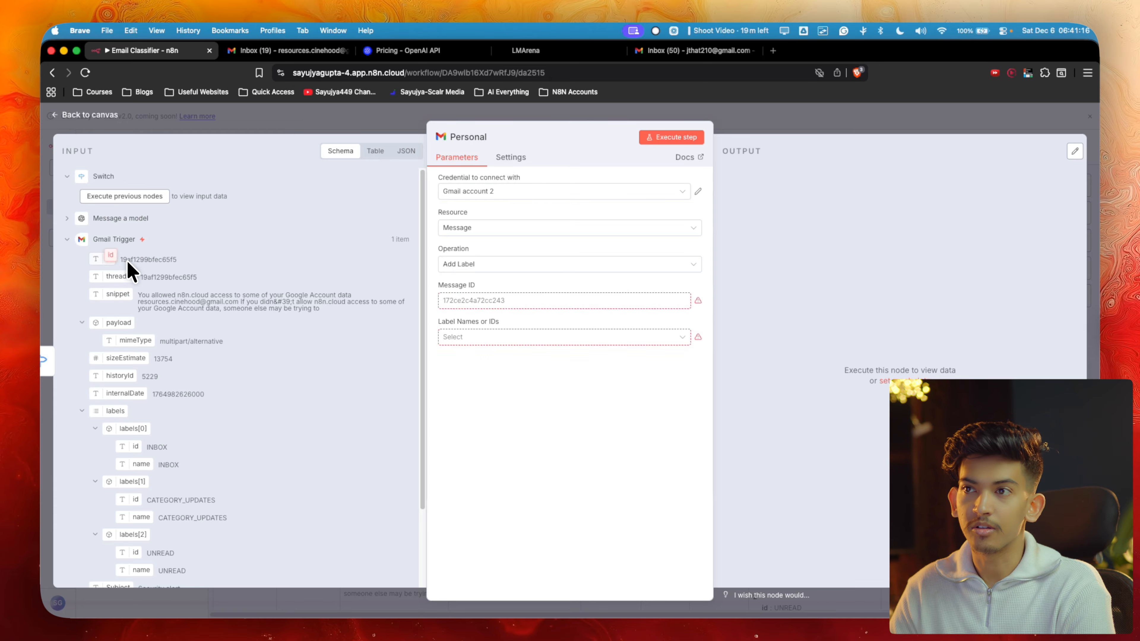
pyautogui.moveTo(127, 261); pyautogui.dragTo(448, 306)
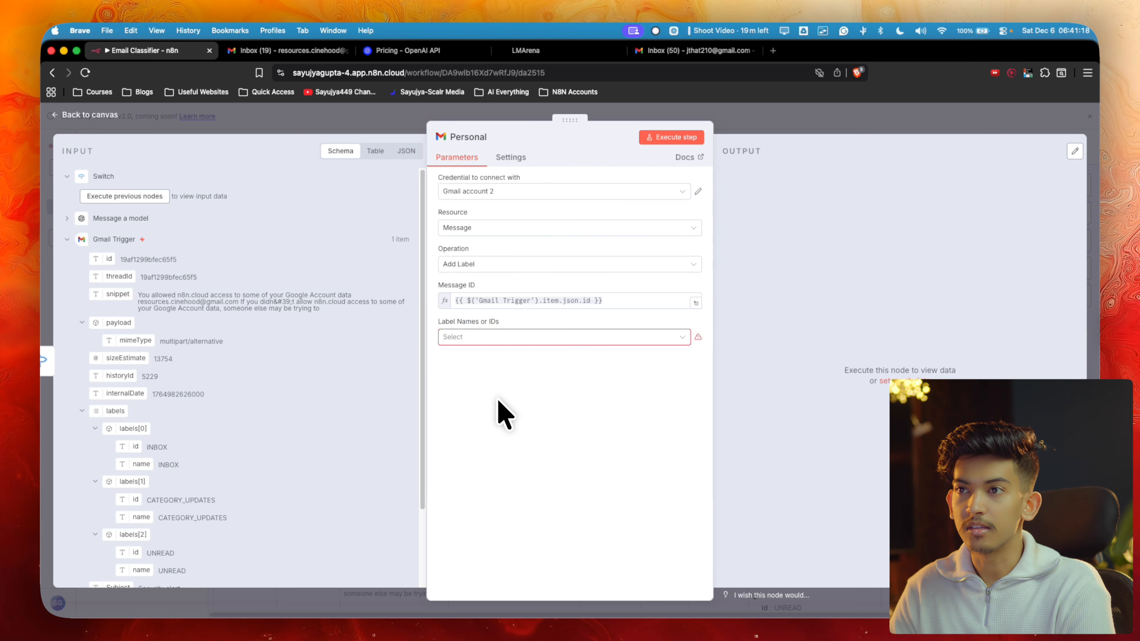
pyautogui.click(504, 336)
pyautogui.scroll(-5, 489, 381)
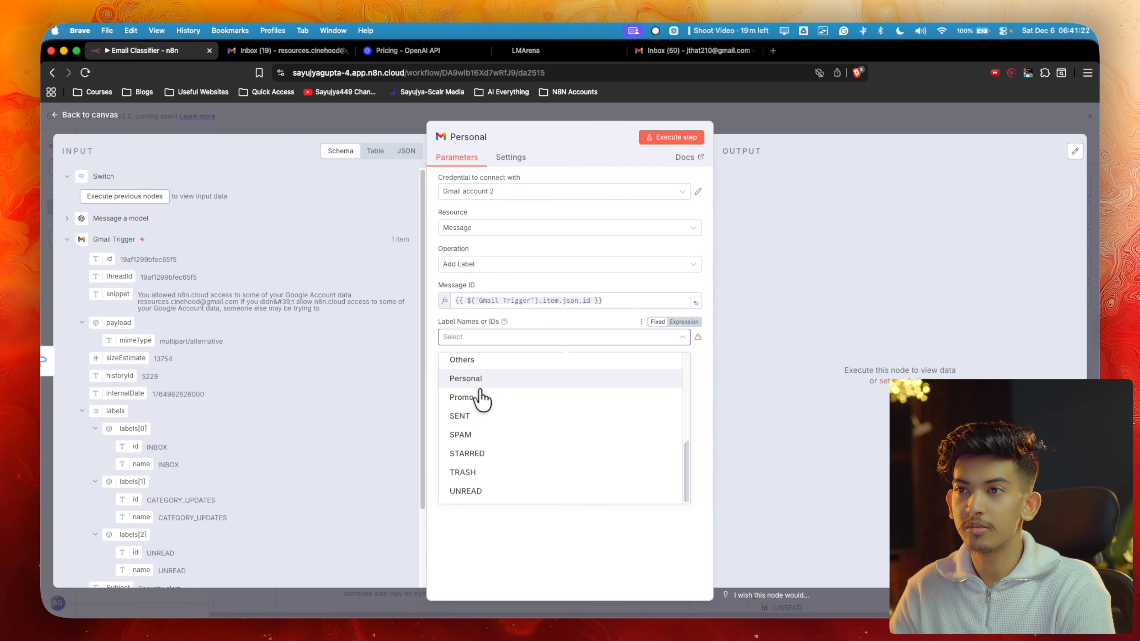
pyautogui.click(503, 379)
pyautogui.press('Escape')
pyautogui.press('Escape')
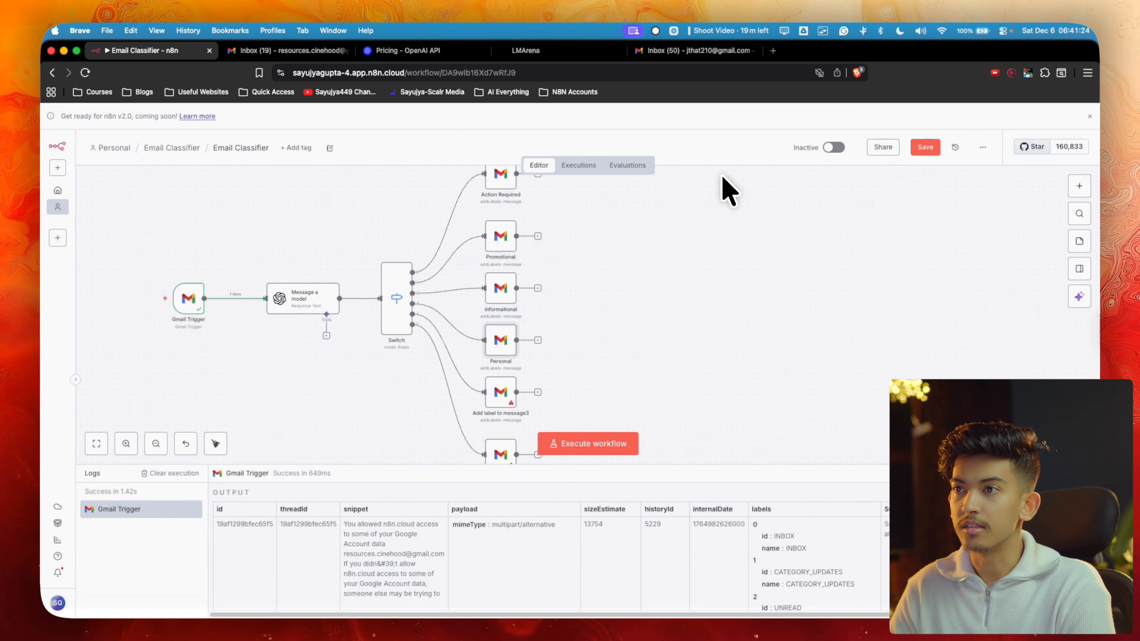
# Delete the surplus Add label to message4 node and review the Switch routing rules
pyautogui.scroll(-3, 583, 363)
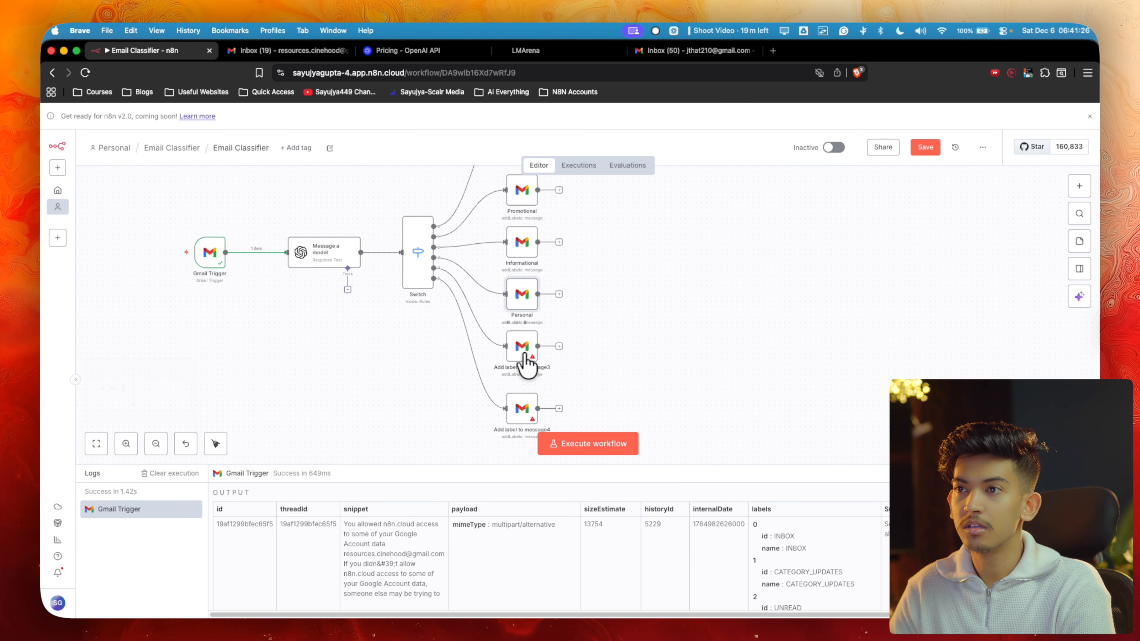
pyautogui.click(512, 410)
pyautogui.press('Delete')
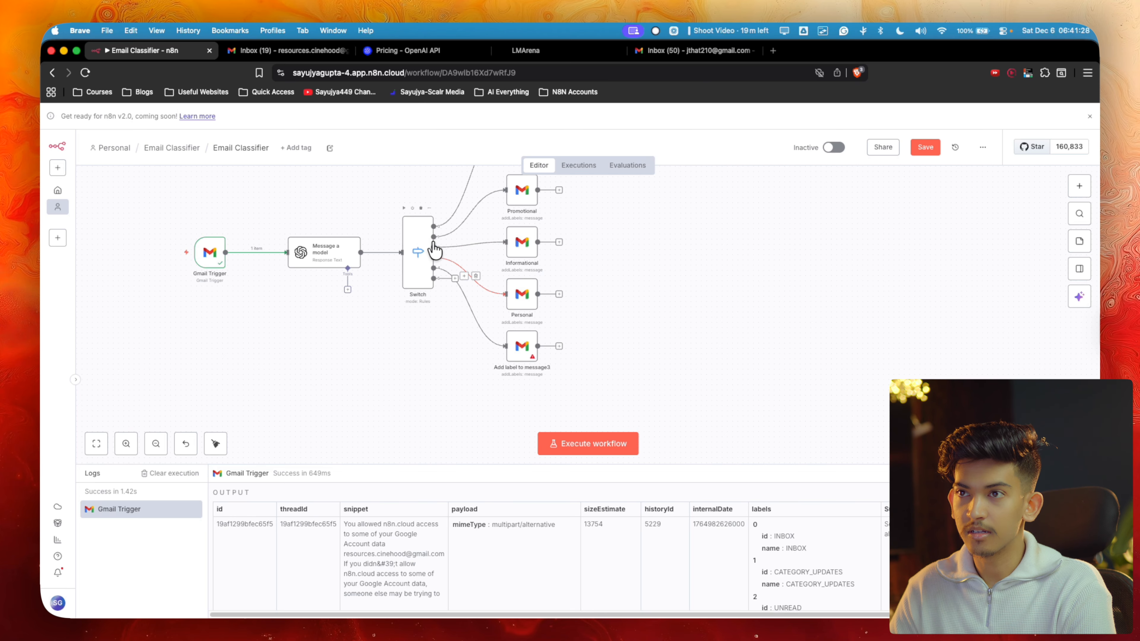
pyautogui.doubleClick(420, 255)
pyautogui.scroll(-5, 462, 382)
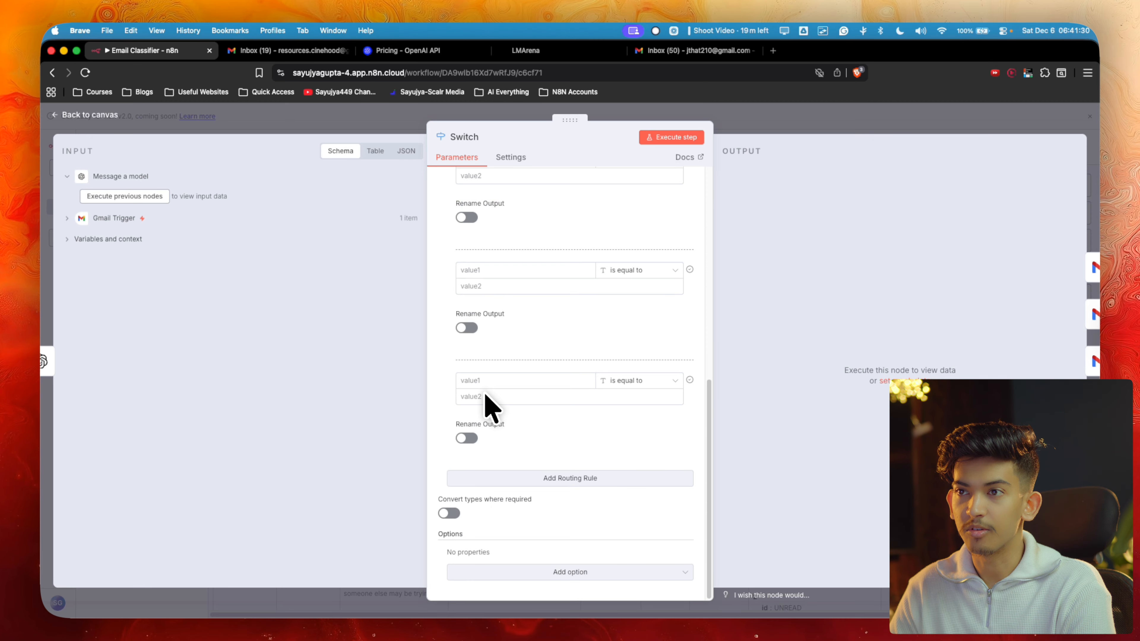
pyautogui.click(765, 150)
pyautogui.scroll(4, 535, 346)
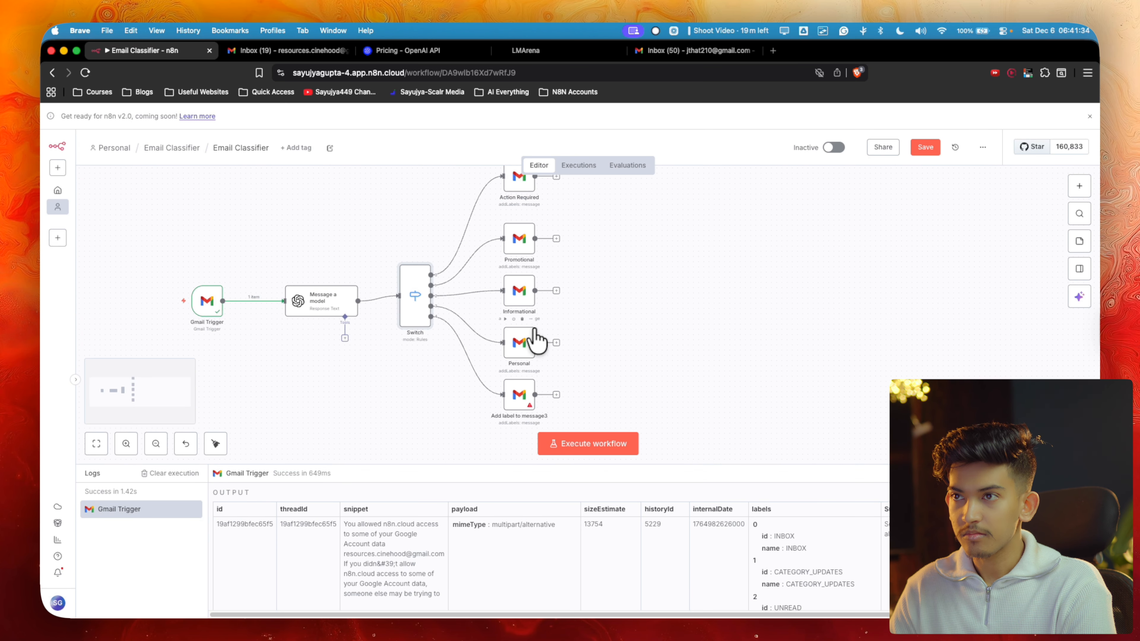
pyautogui.scroll(1, 556, 299)
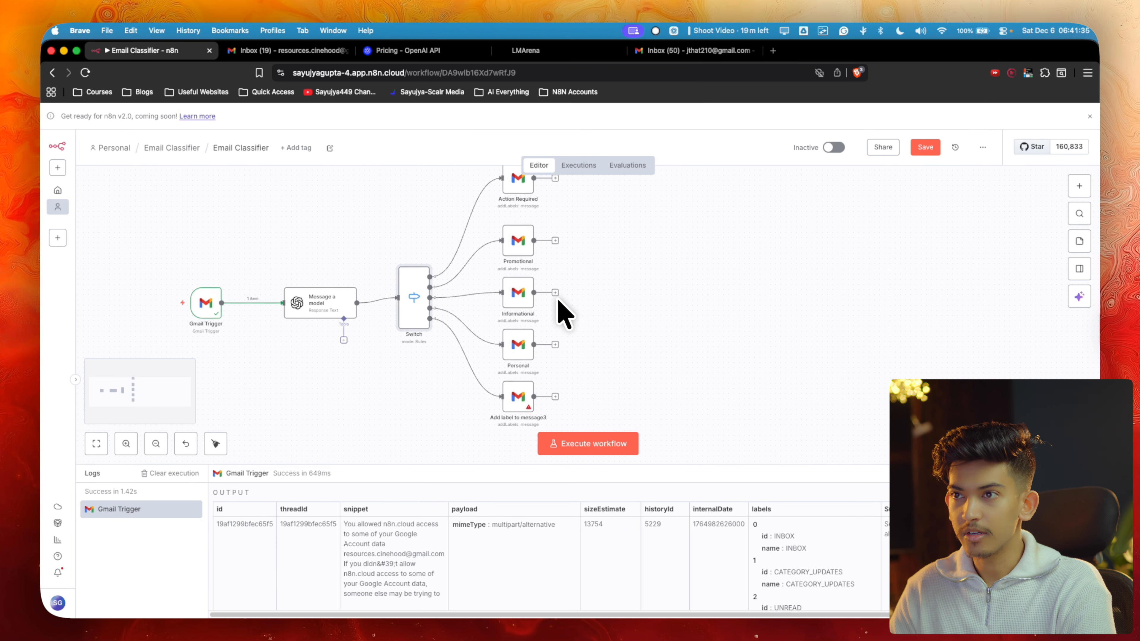
# Rename Add label to message3 to Others and map the trigger email's id into Message ID
pyautogui.doubleClick(516, 404)
pyautogui.click(508, 147)
pyautogui.write('O')
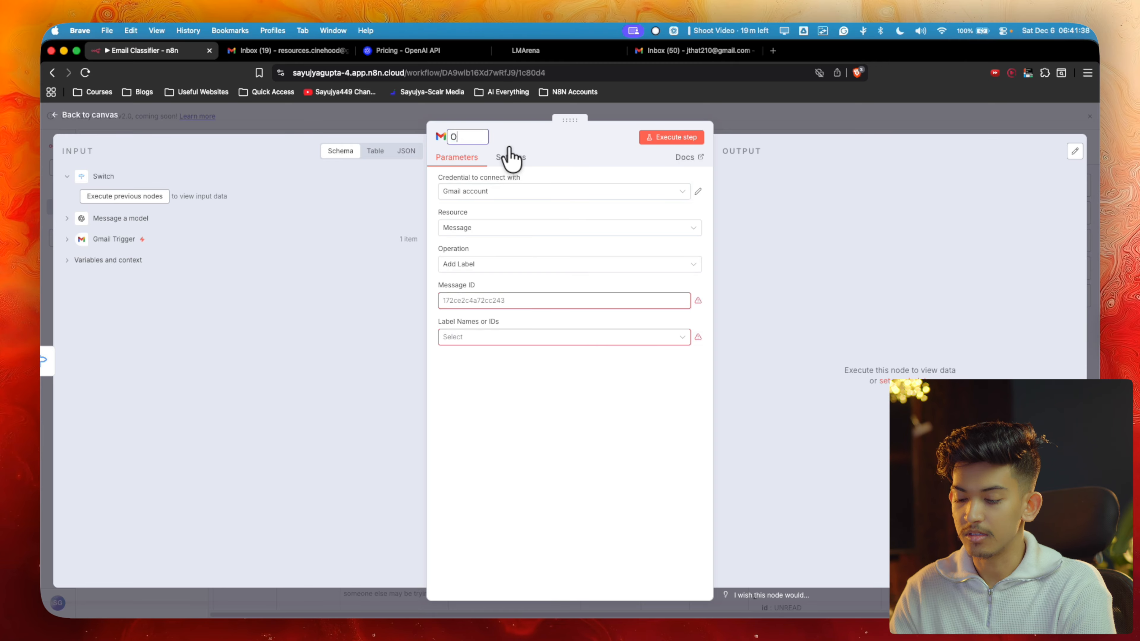
pyautogui.write('thers')
pyautogui.press('Return')
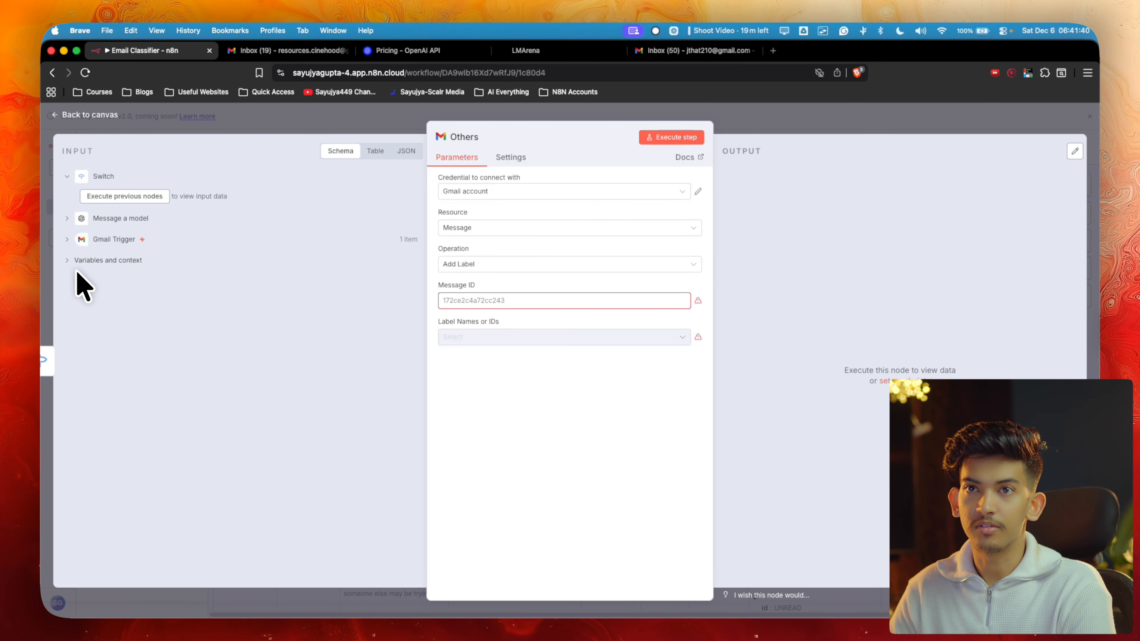
pyautogui.click(65, 244)
pyautogui.moveTo(103, 259); pyautogui.dragTo(438, 300)
pyautogui.scroll(-2, 125, 379)
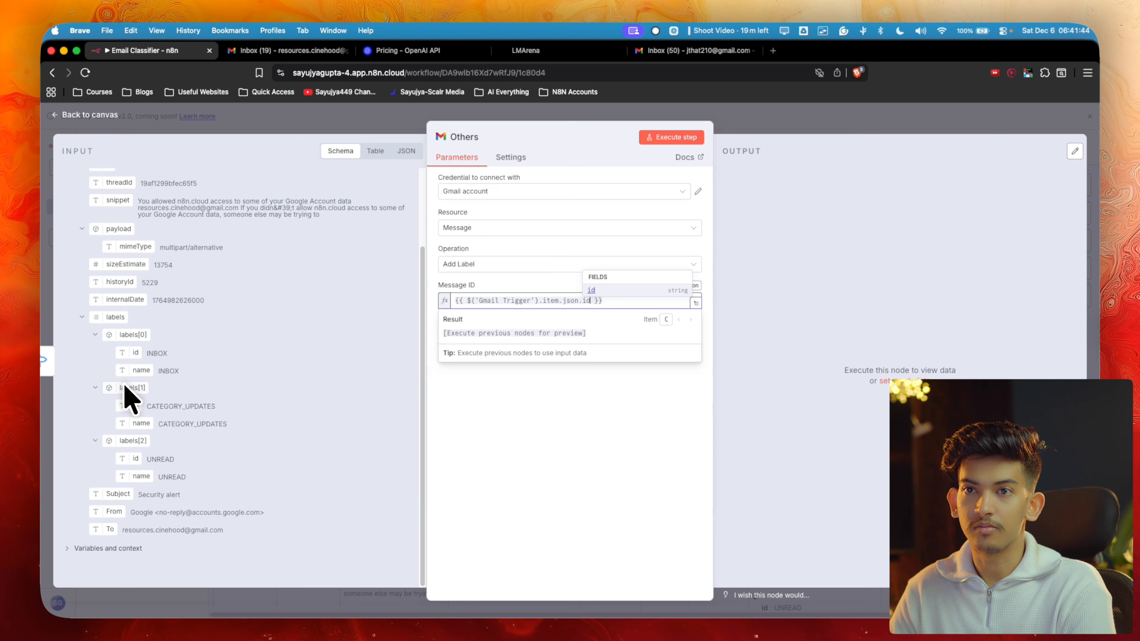
pyautogui.scroll(2, 125, 385)
pyautogui.click(529, 411)
# Use the Gmail account 2 credential and apply the Others label
pyautogui.click(542, 191)
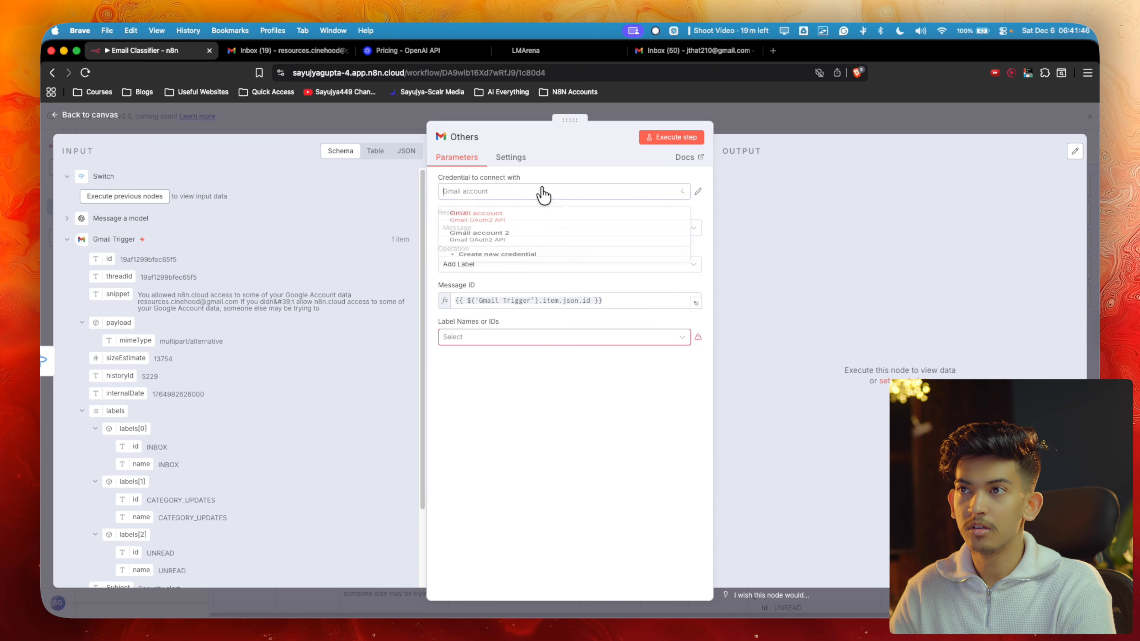
pyautogui.click(508, 245)
pyautogui.click(504, 338)
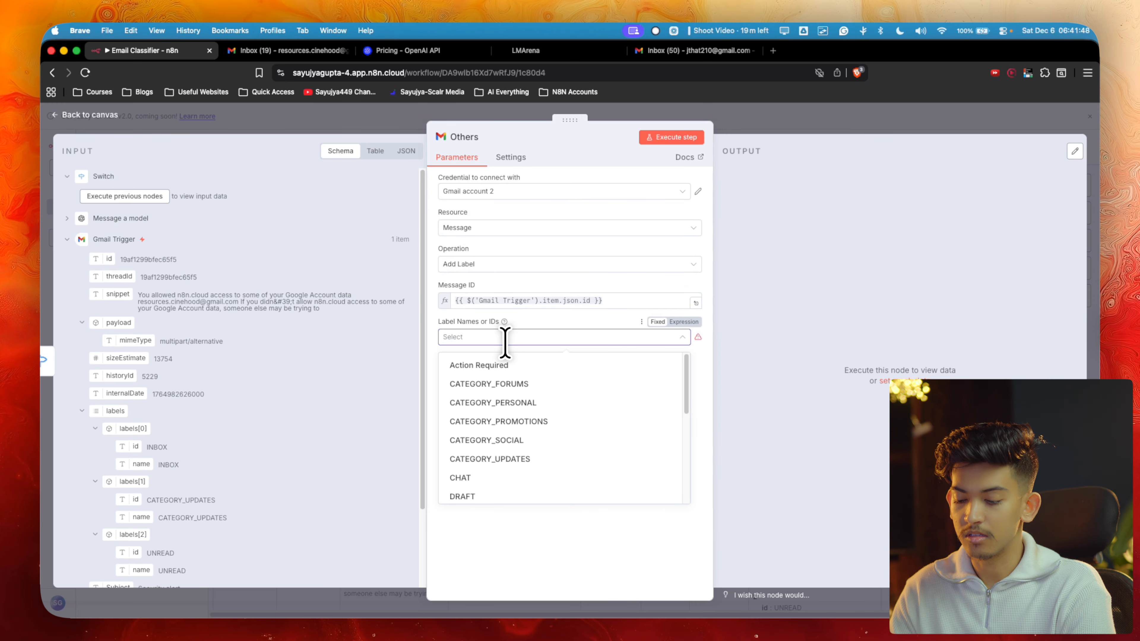
pyautogui.write('others')
pyautogui.click(503, 366)
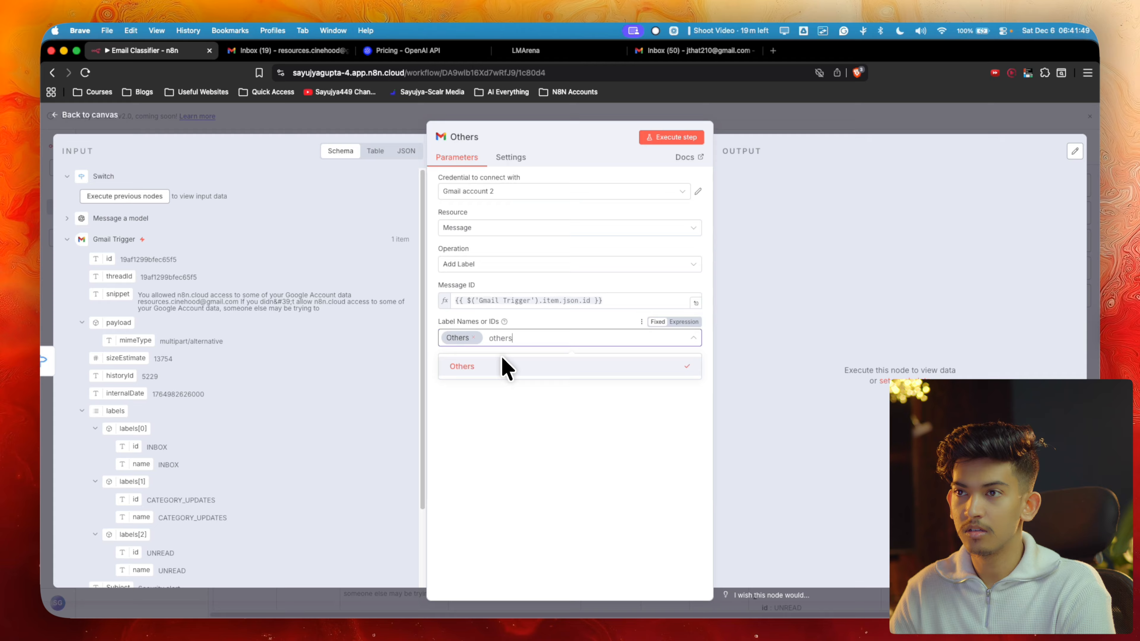
pyautogui.click(873, 133)
pyautogui.scroll(-3, 592, 274)
pyautogui.scroll(3, 597, 280)
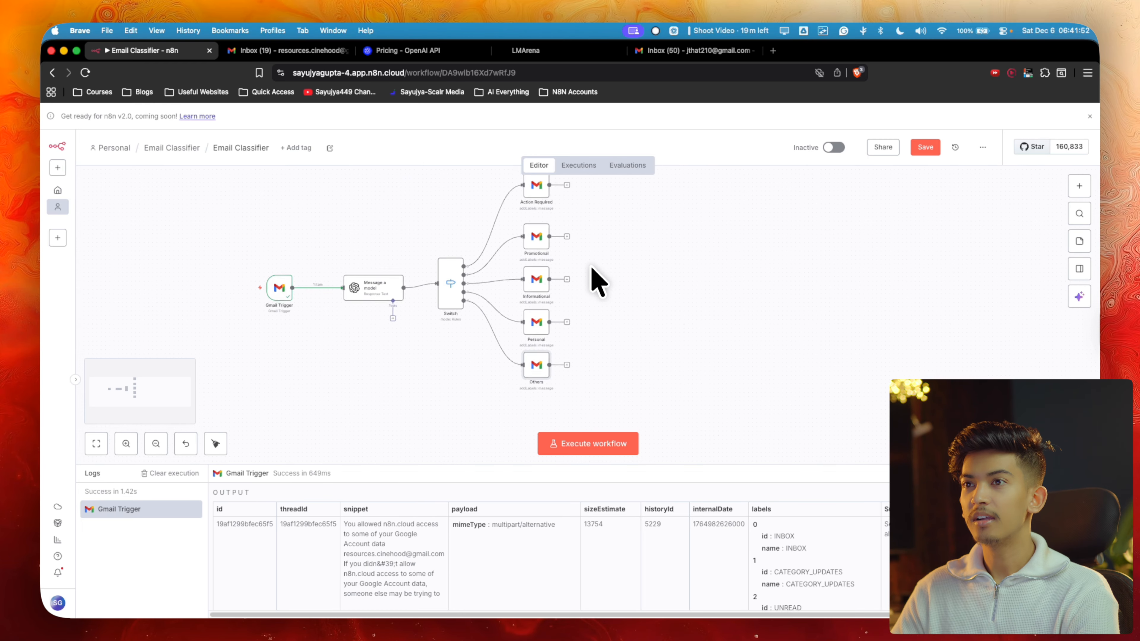
# Save the workflow and review the Message a model node's settings
pyautogui.scroll(2, 597, 281)
pyautogui.click(924, 147)
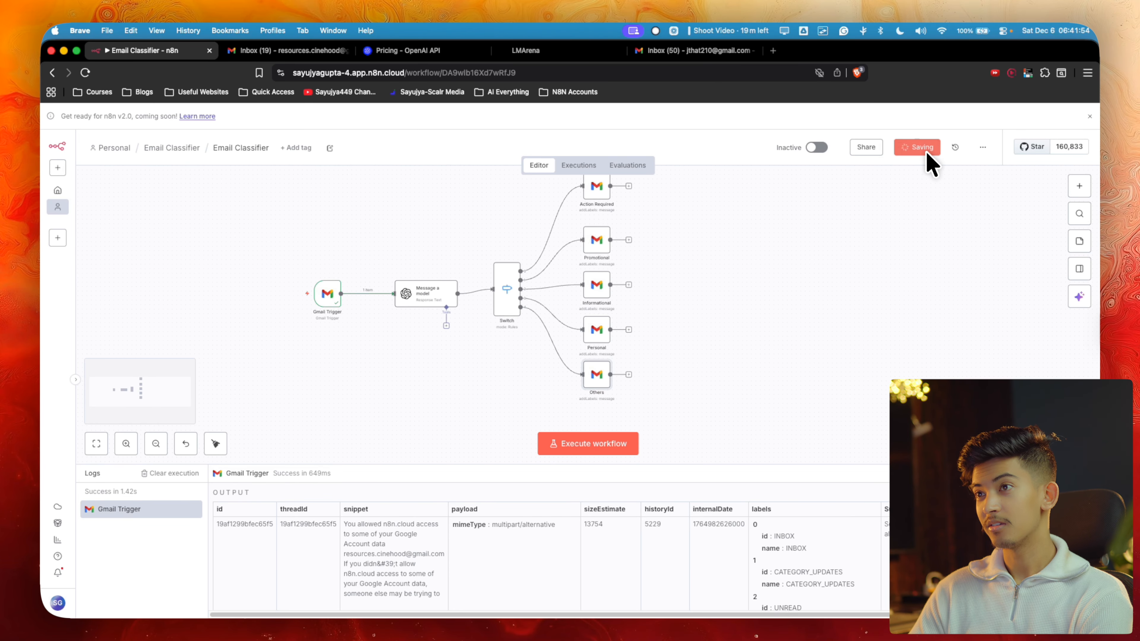
pyautogui.hscroll(-4, 524, 337)
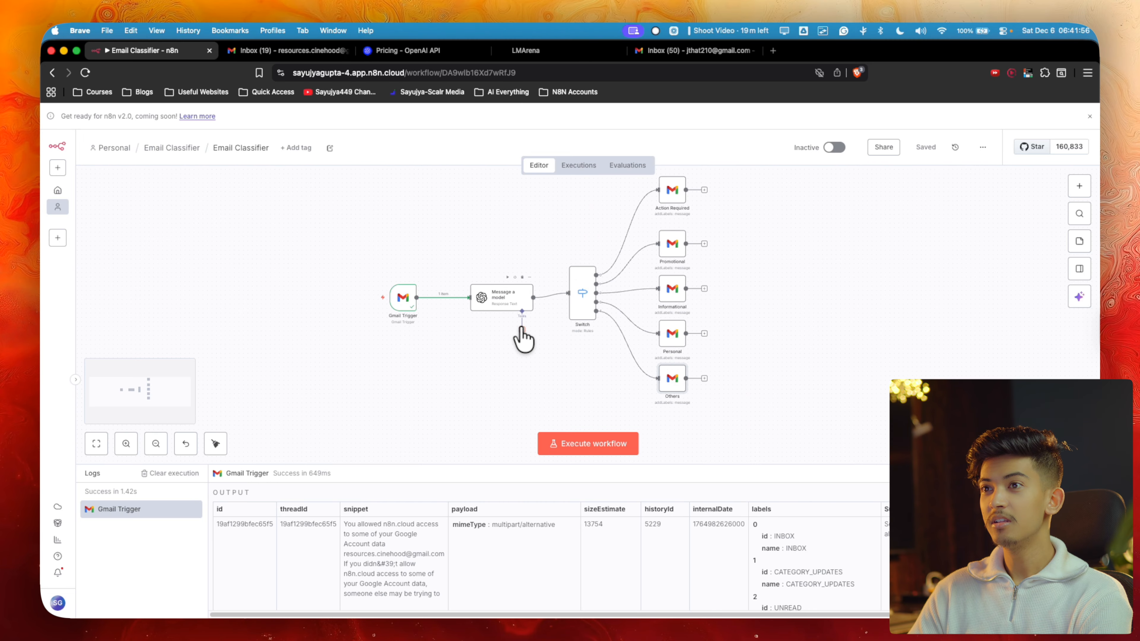
pyautogui.scroll(3, 524, 338)
pyautogui.scroll(2, 523, 338)
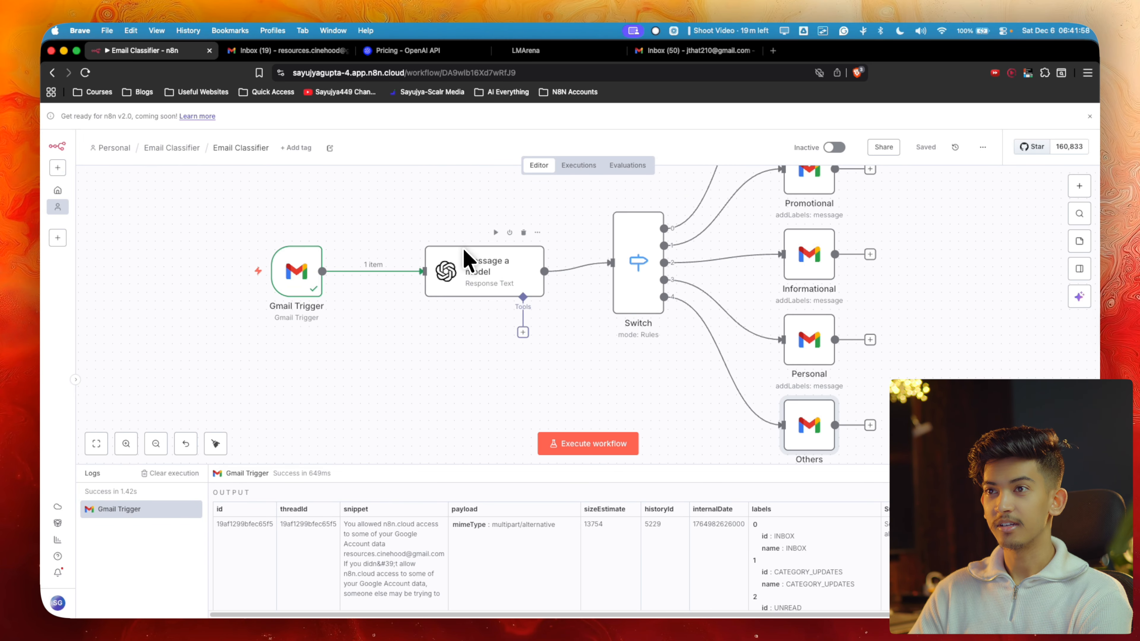
pyautogui.doubleClick(471, 292)
pyautogui.scroll(-2, 516, 359)
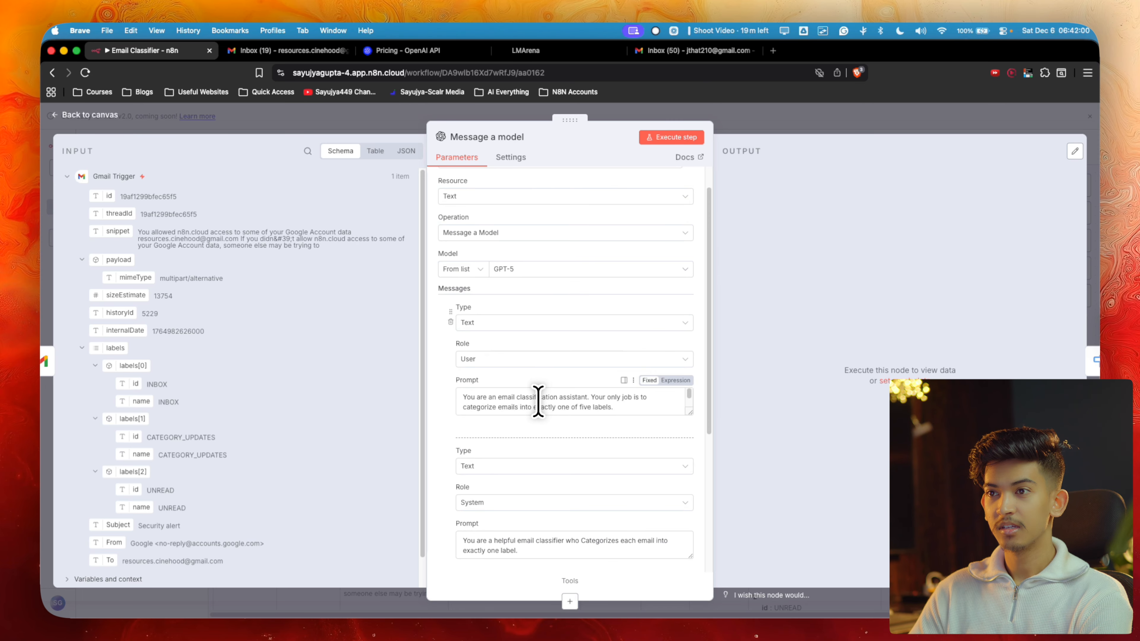
pyautogui.scroll(-5, 543, 398)
pyautogui.click(801, 122)
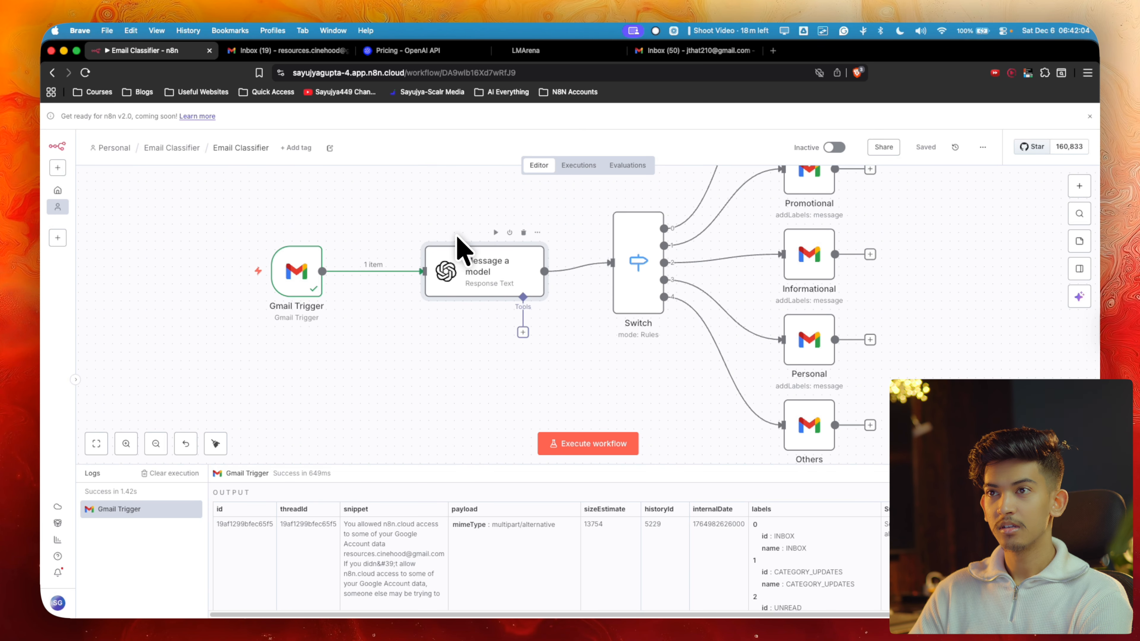
# Run Message a model on the fetched email, getting Action Required, and reopen its settings
pyautogui.click(497, 234)
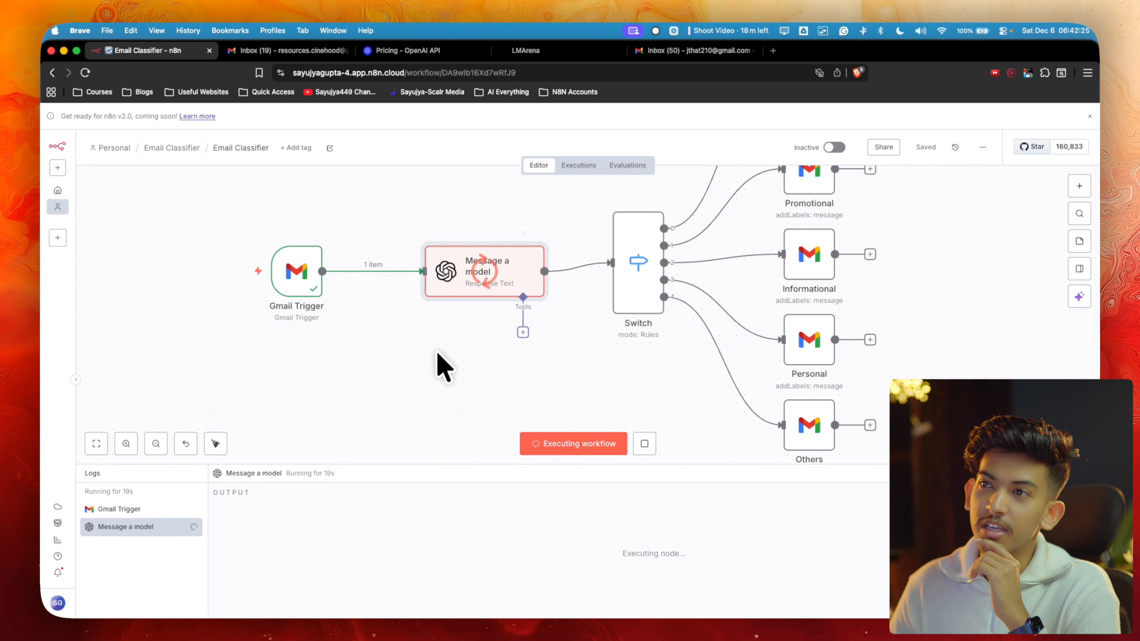
pyautogui.click(646, 444)
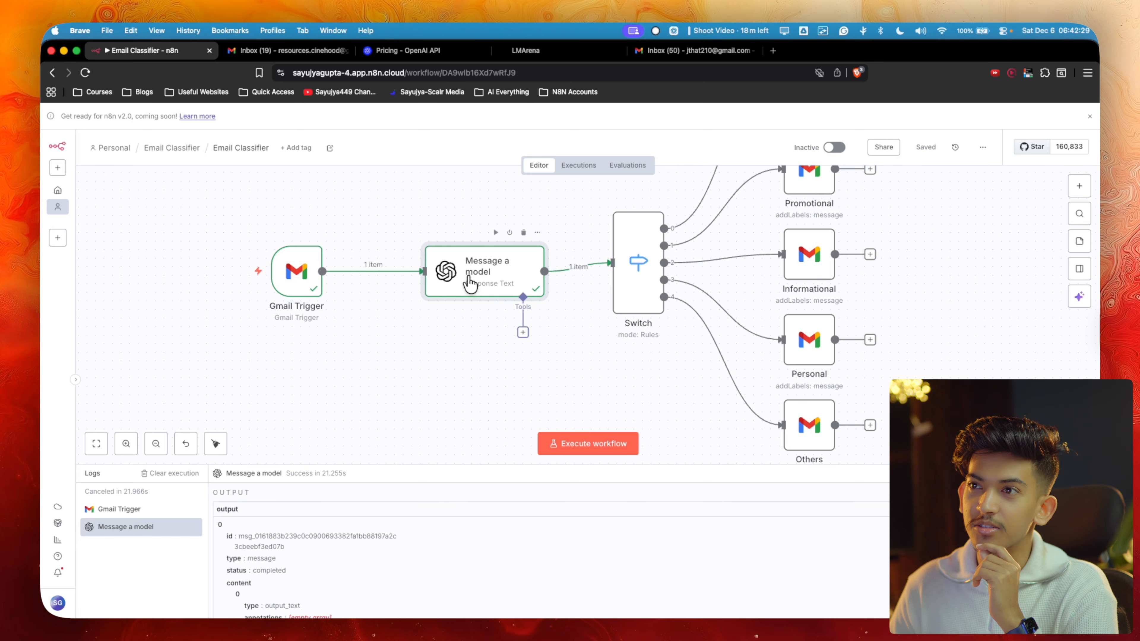
pyautogui.doubleClick(469, 283)
pyautogui.scroll(-7, 509, 364)
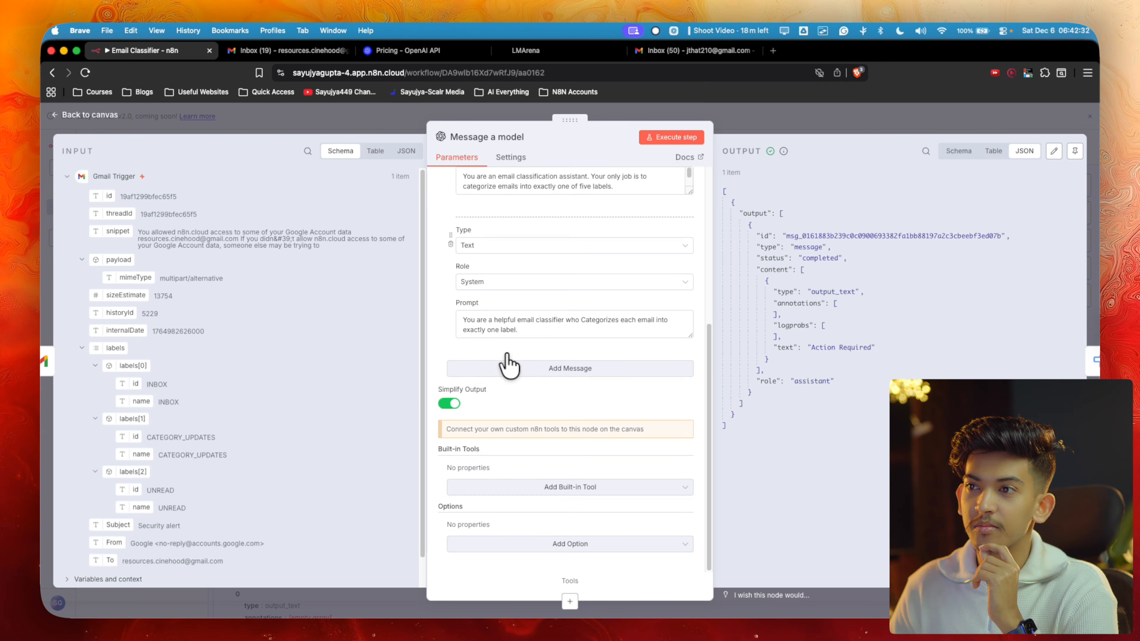
# Add a user prompt with the email Subject and snippet after 'email body:', then rerun Message a model
pyautogui.click(499, 365)
pyautogui.click(479, 466)
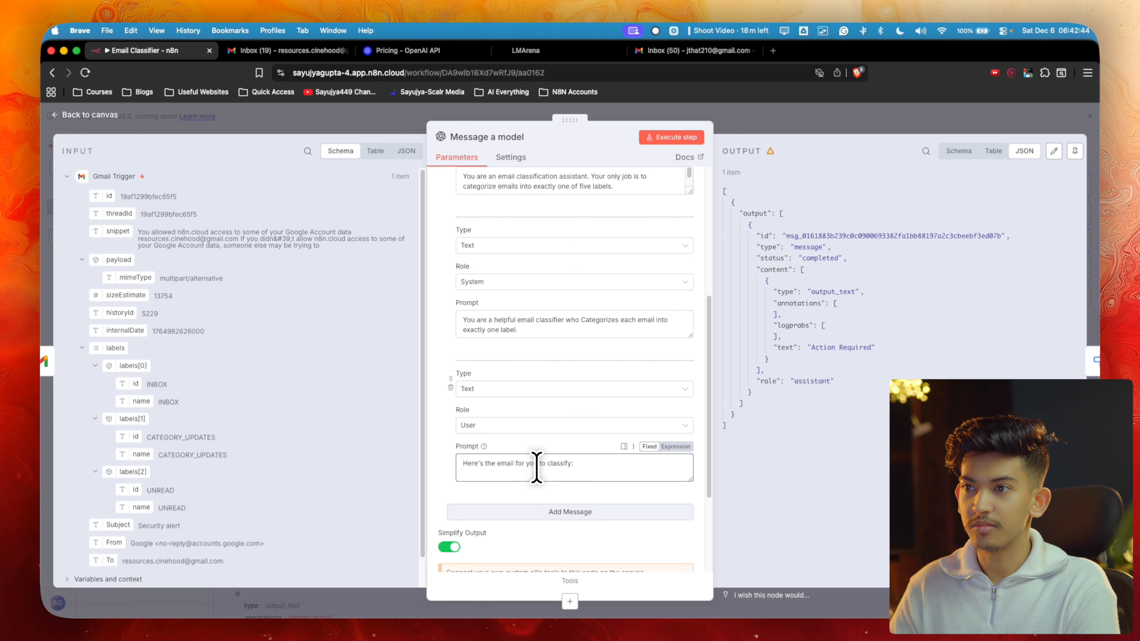
pyautogui.scroll(-2, 143, 377)
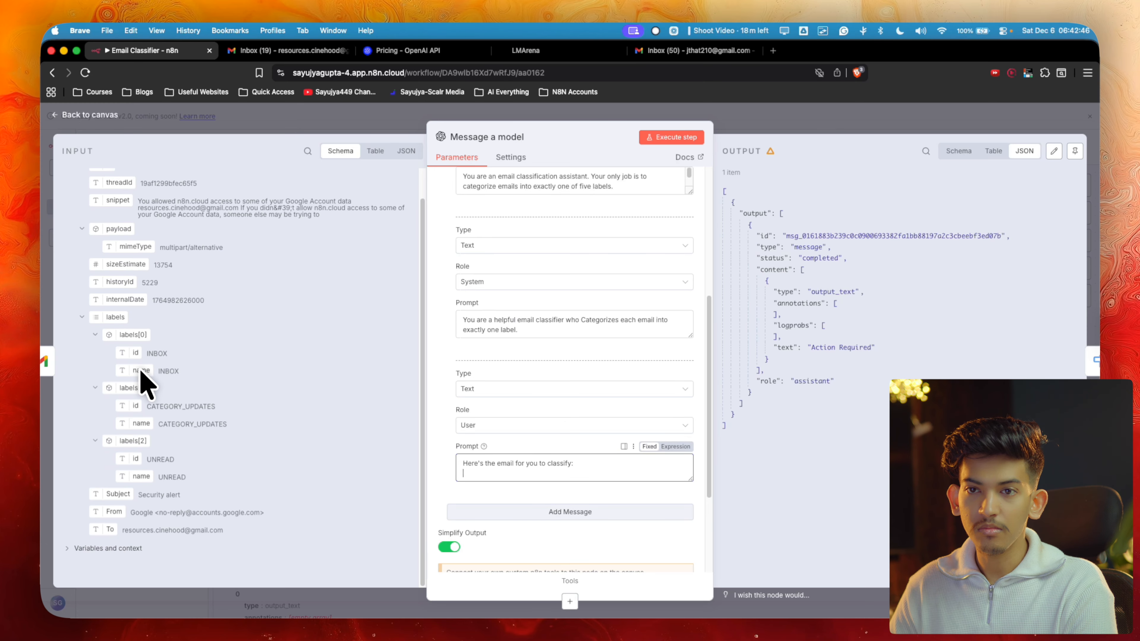
pyautogui.scroll(2, 145, 381)
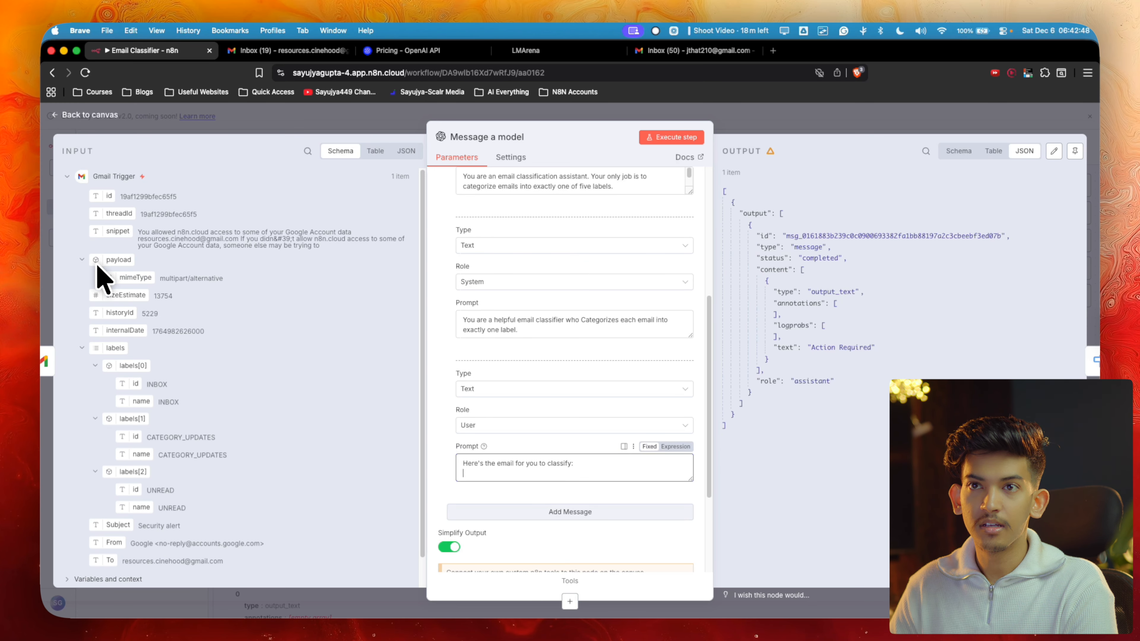
pyautogui.scroll(-2, 149, 371)
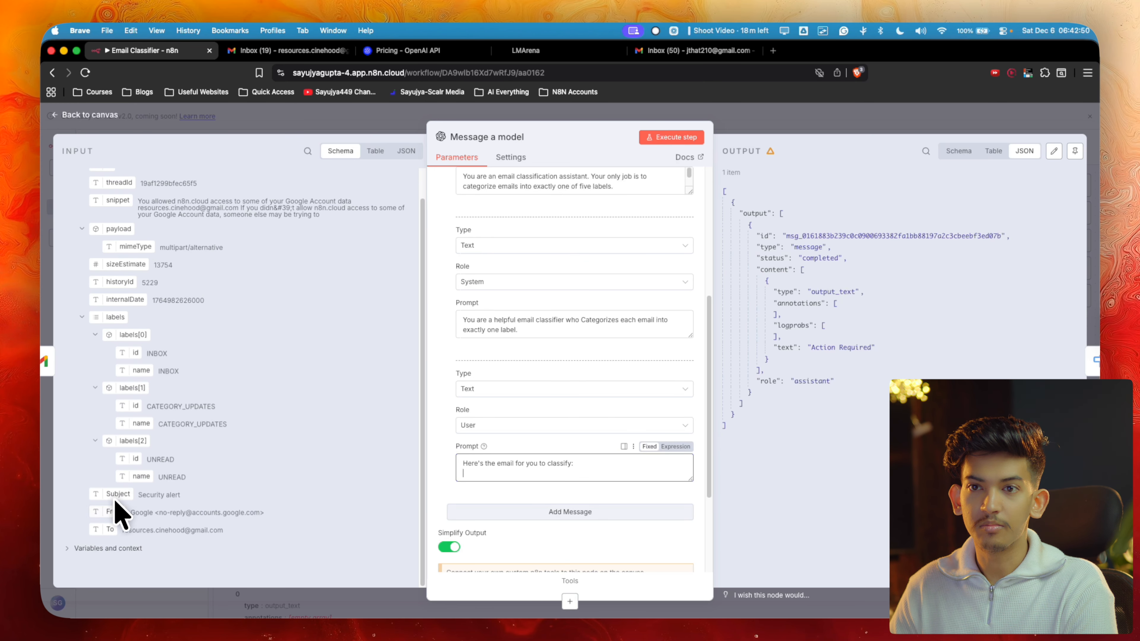
pyautogui.moveTo(117, 495); pyautogui.dragTo(567, 469)
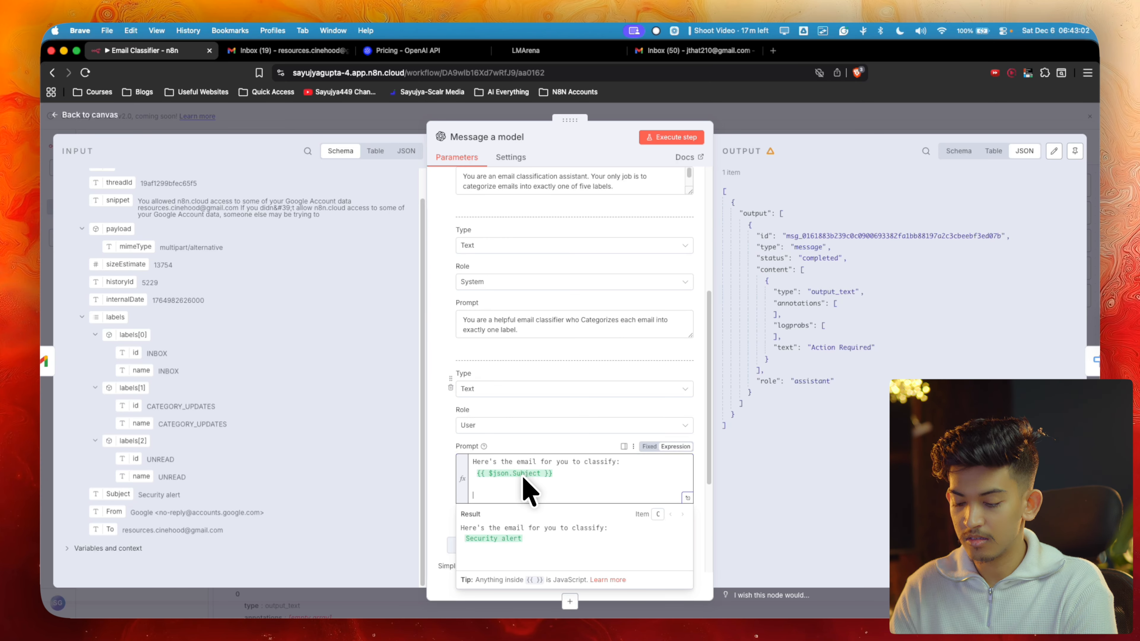
pyautogui.write(':')
pyautogui.scroll(2, 109, 224)
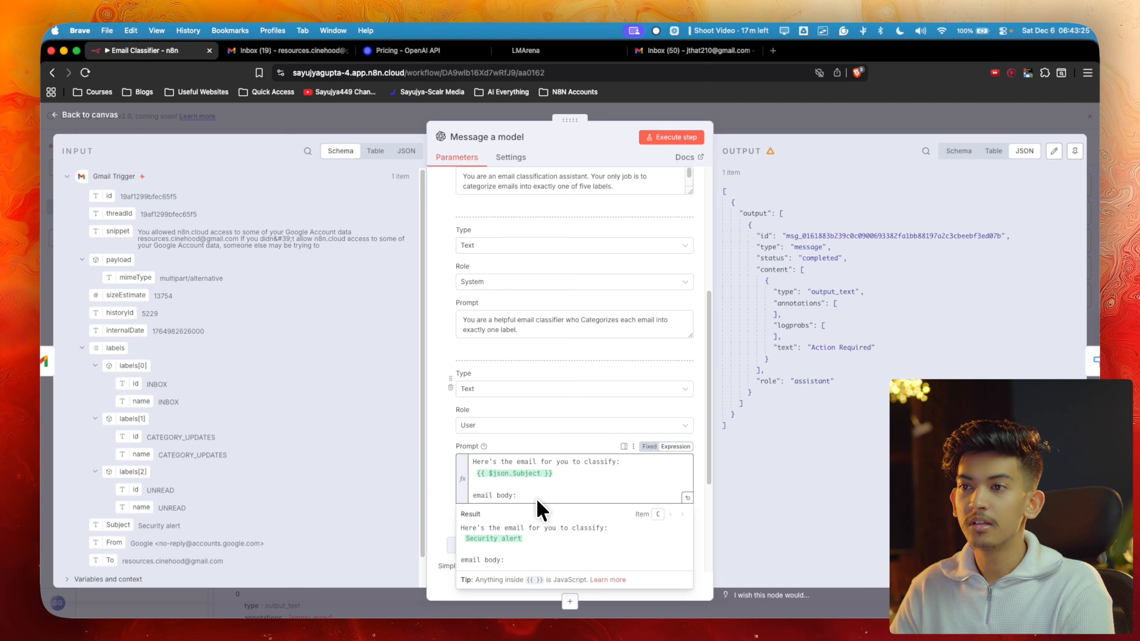
pyautogui.moveTo(118, 231); pyautogui.dragTo(527, 463)
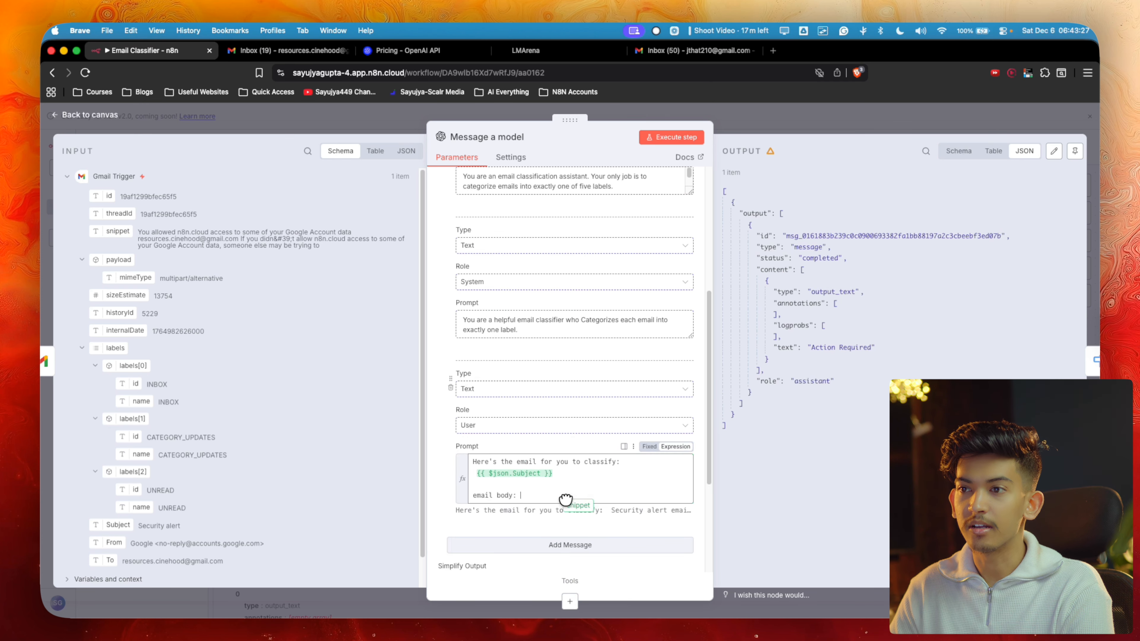
pyautogui.moveTo(565, 499); pyautogui.dragTo(565, 500)
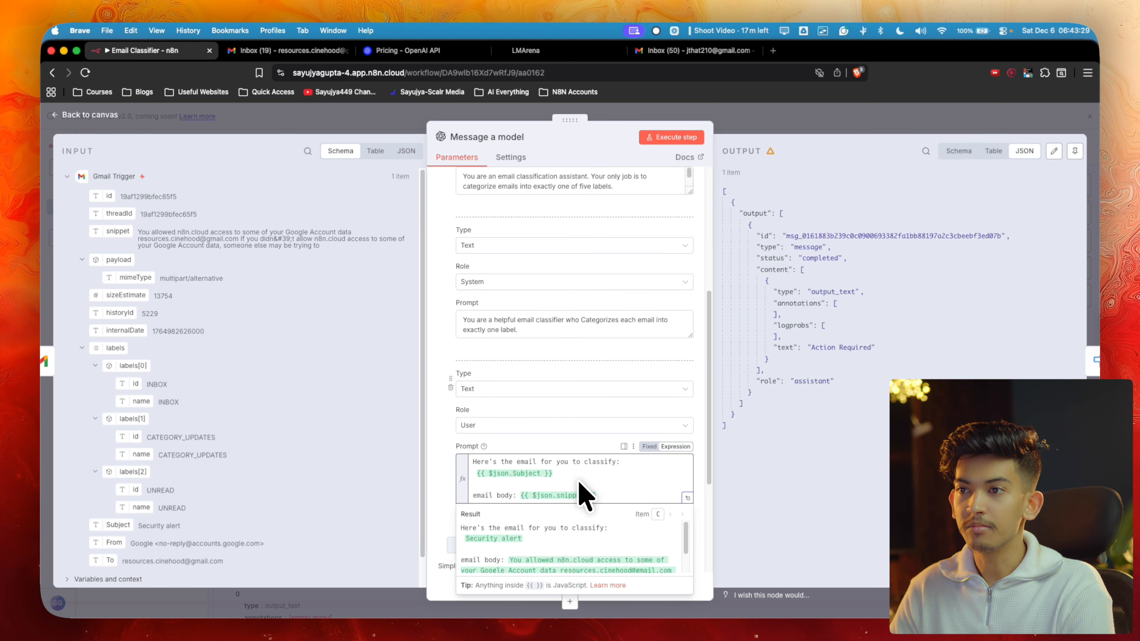
pyautogui.click(775, 129)
pyautogui.click(493, 235)
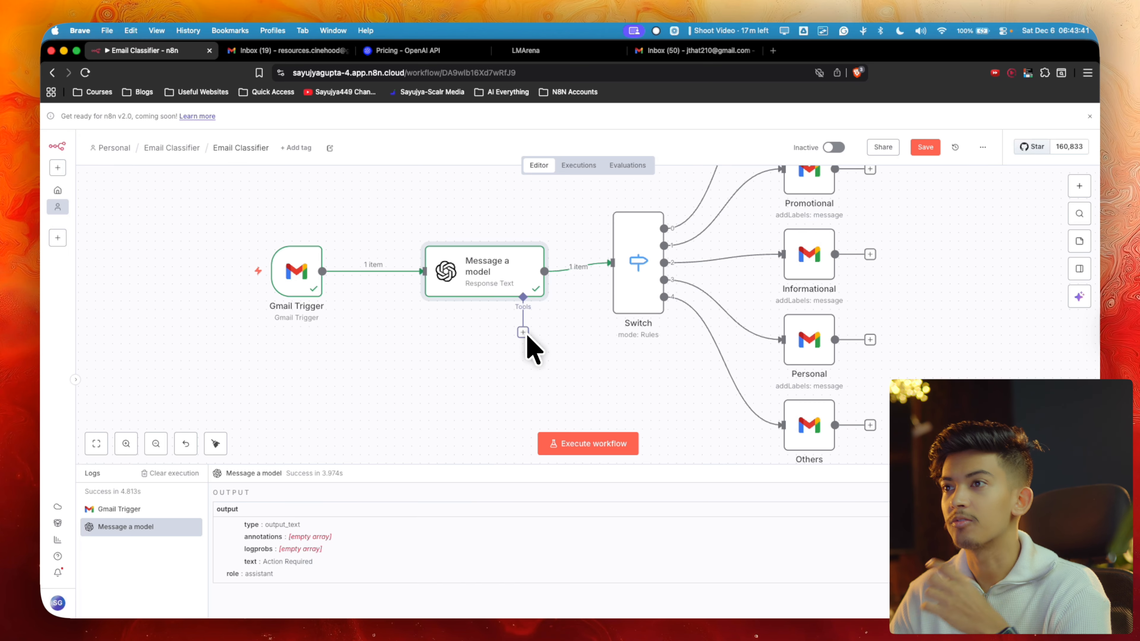
# Set Switch rule 1 to match the model's output text equal to 'Action Required'
pyautogui.doubleClick(639, 227)
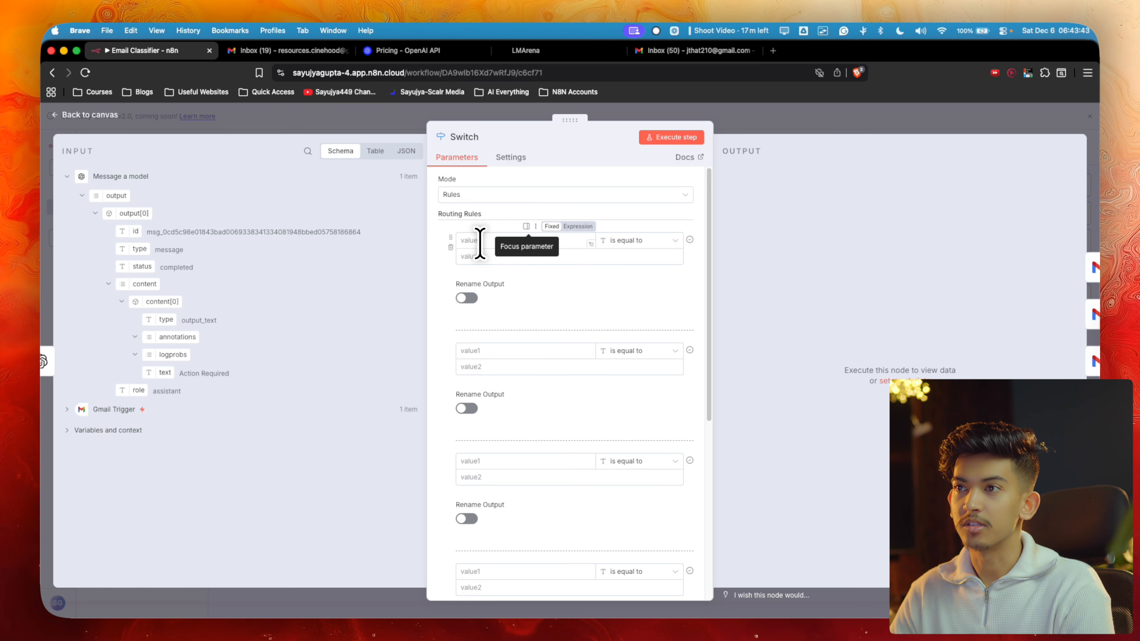
pyautogui.click(476, 241)
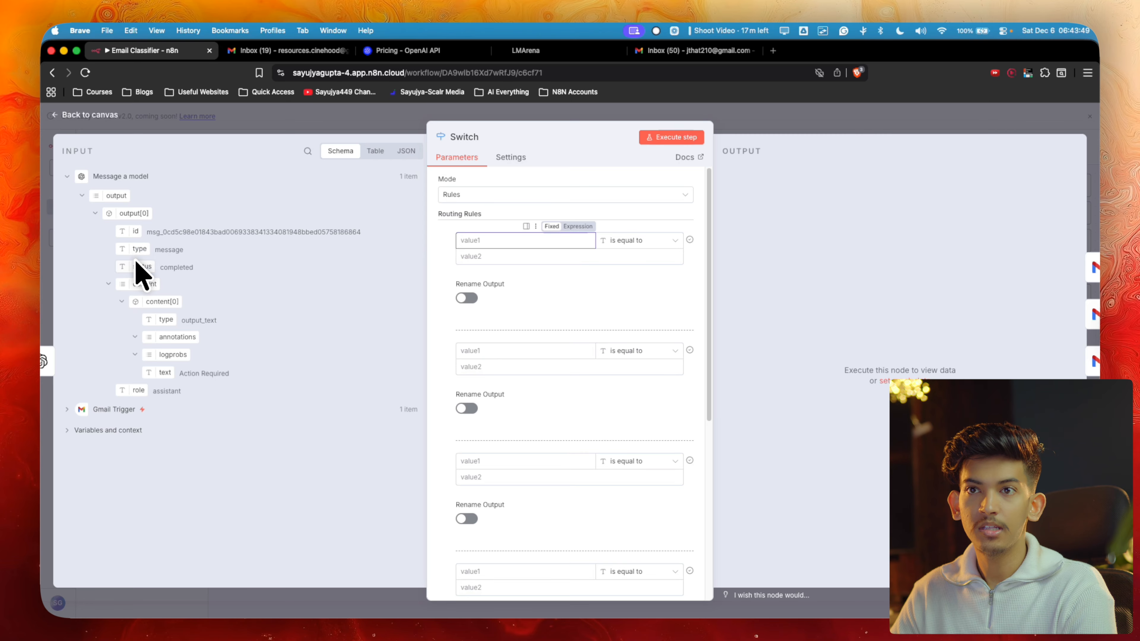
pyautogui.moveTo(161, 373); pyautogui.dragTo(476, 247)
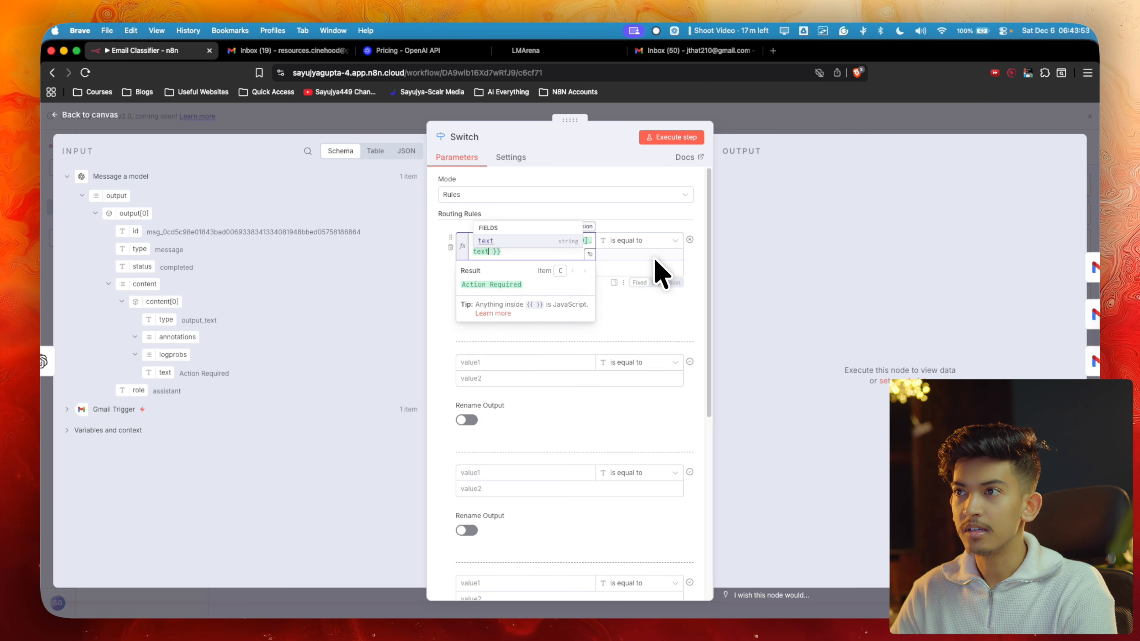
pyautogui.click(692, 244)
pyautogui.click(555, 268)
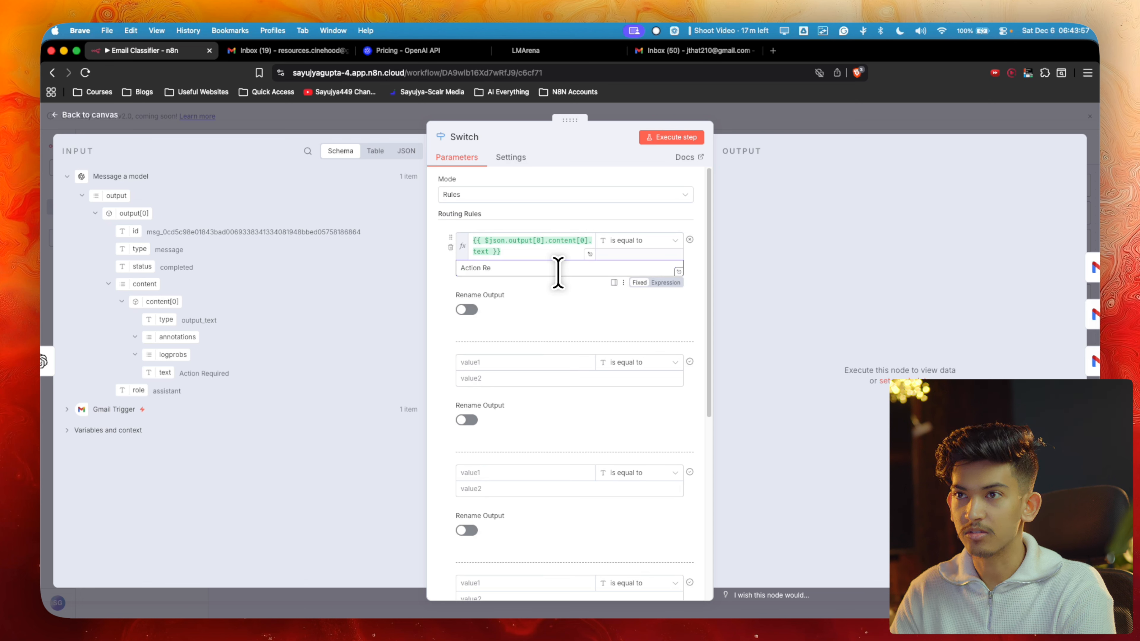
pyautogui.write('Action Required')
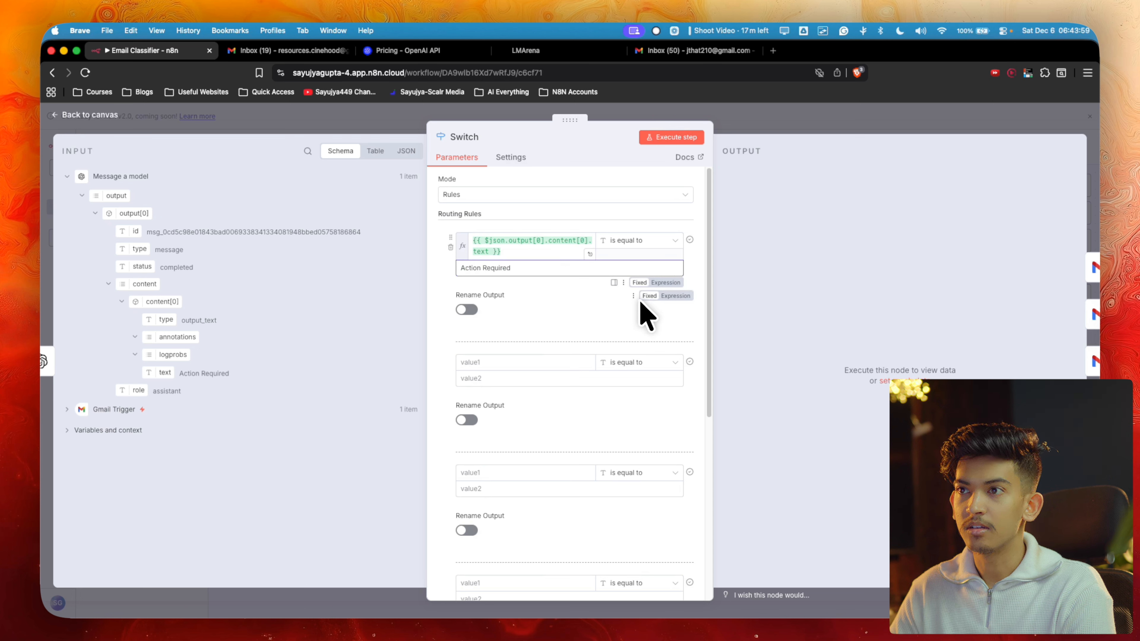
pyautogui.click(542, 296)
# Map the model's output text into rule 2's first value and close the Switch
pyautogui.scroll(-2, 538, 301)
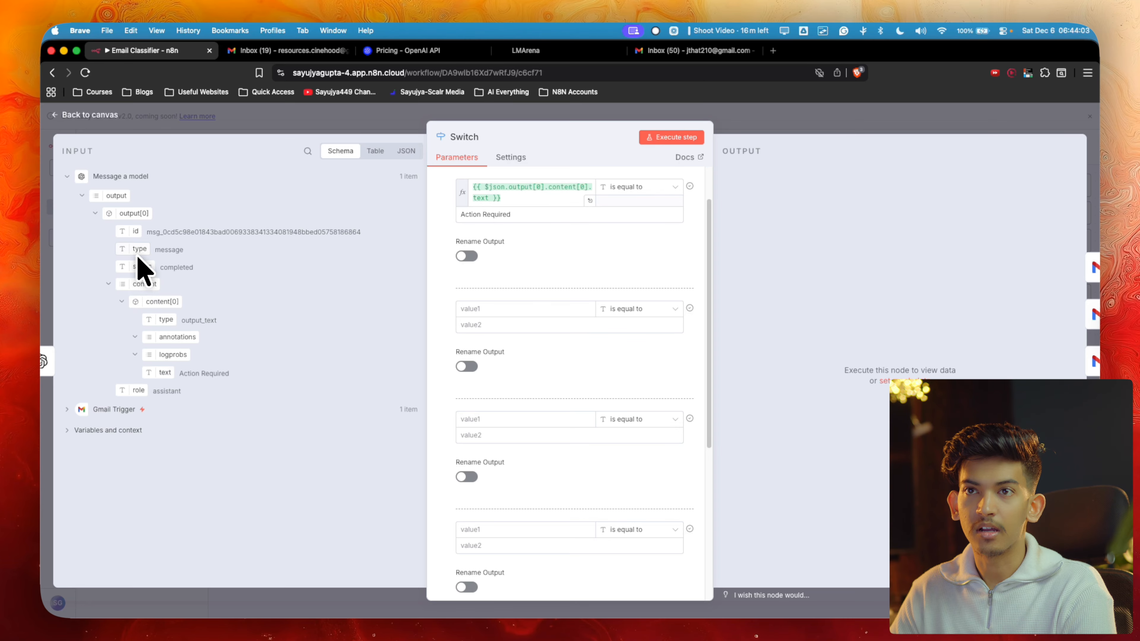
pyautogui.moveTo(163, 372); pyautogui.dragTo(485, 306)
pyautogui.click(846, 131)
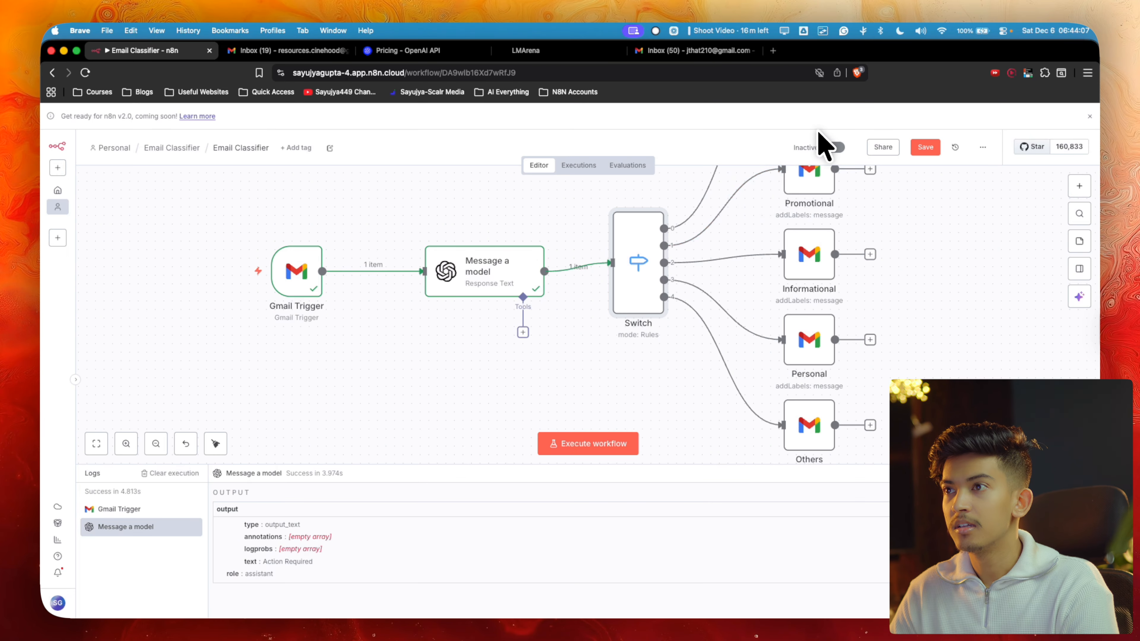
pyautogui.scroll(5, 712, 255)
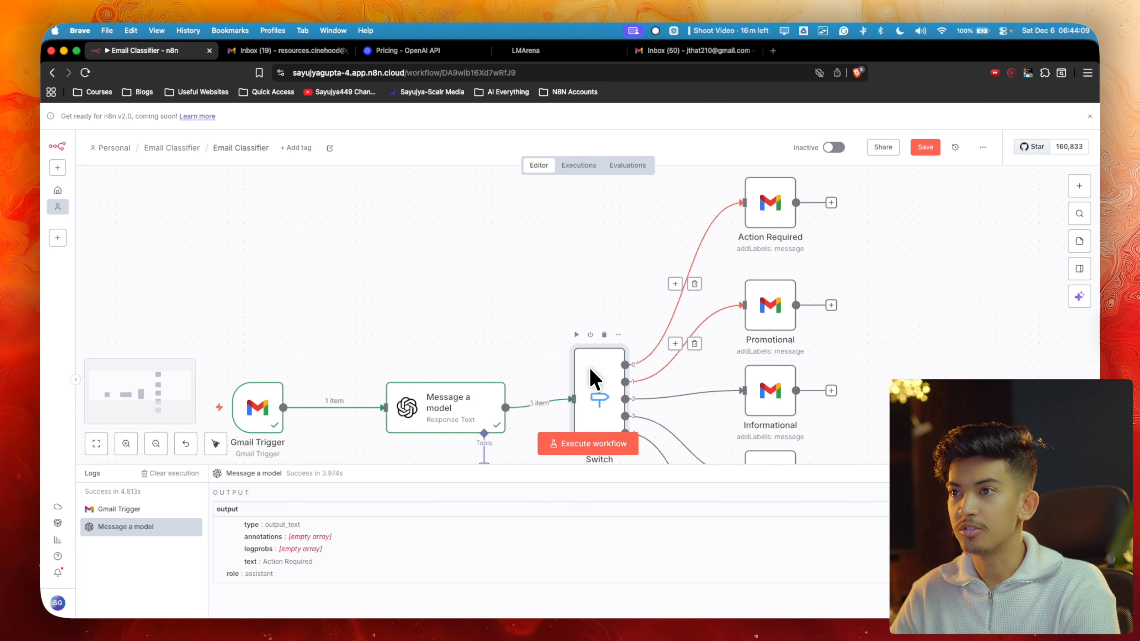
# Copy 'Promo/Pitches' from the classification prompt into Switch rule 2's expected value
pyautogui.doubleClick(591, 379)
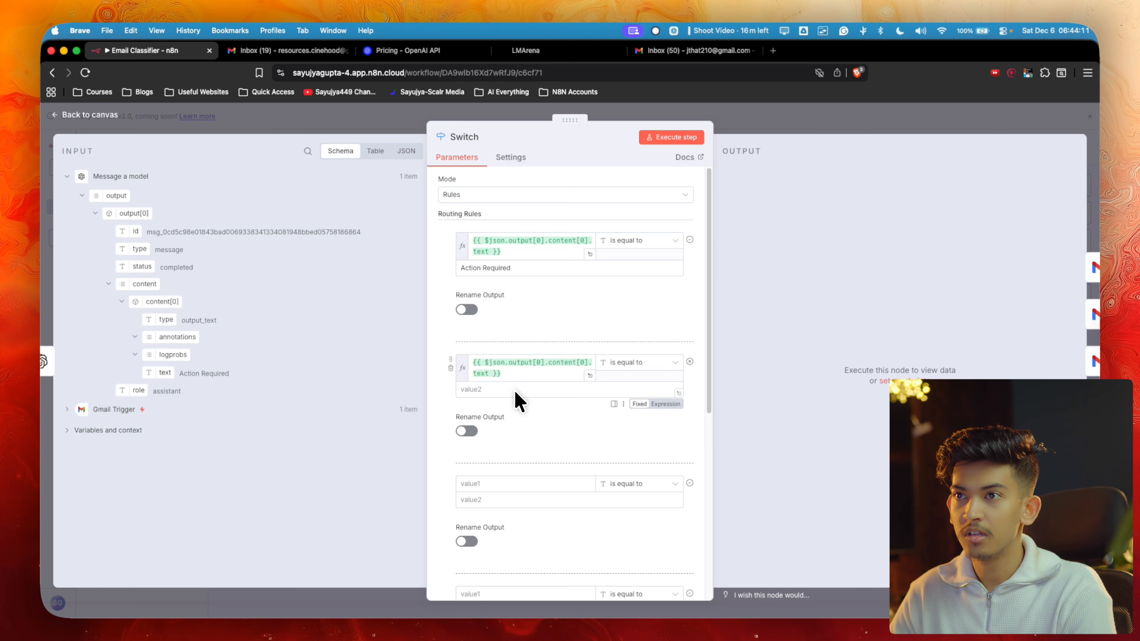
pyautogui.click(516, 391)
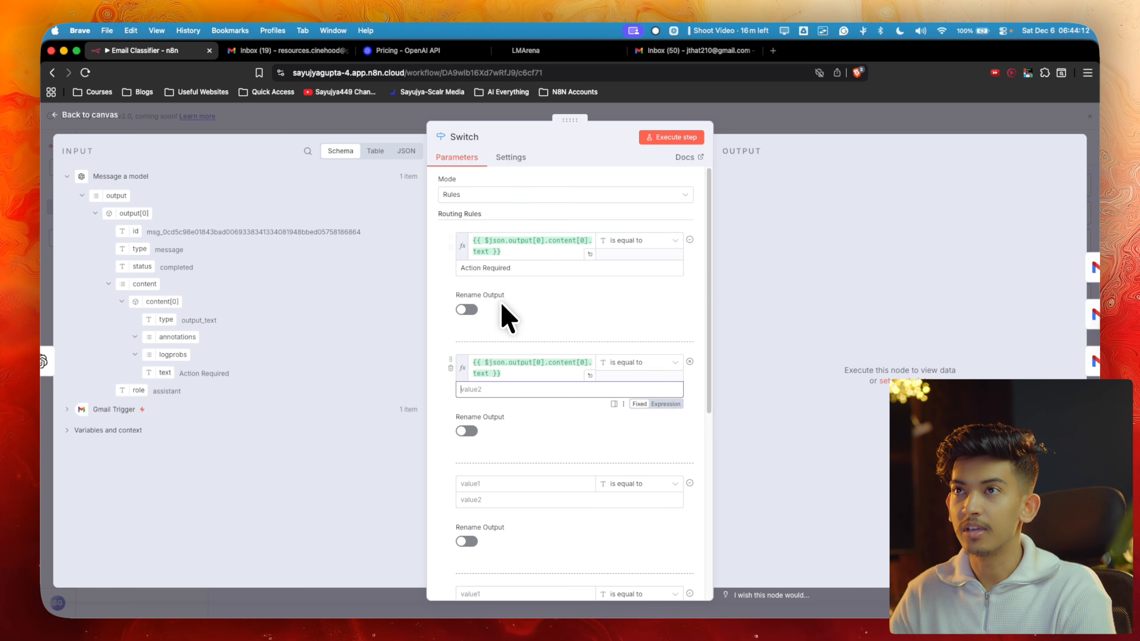
pyautogui.click(598, 49)
pyautogui.scroll(5, 358, 377)
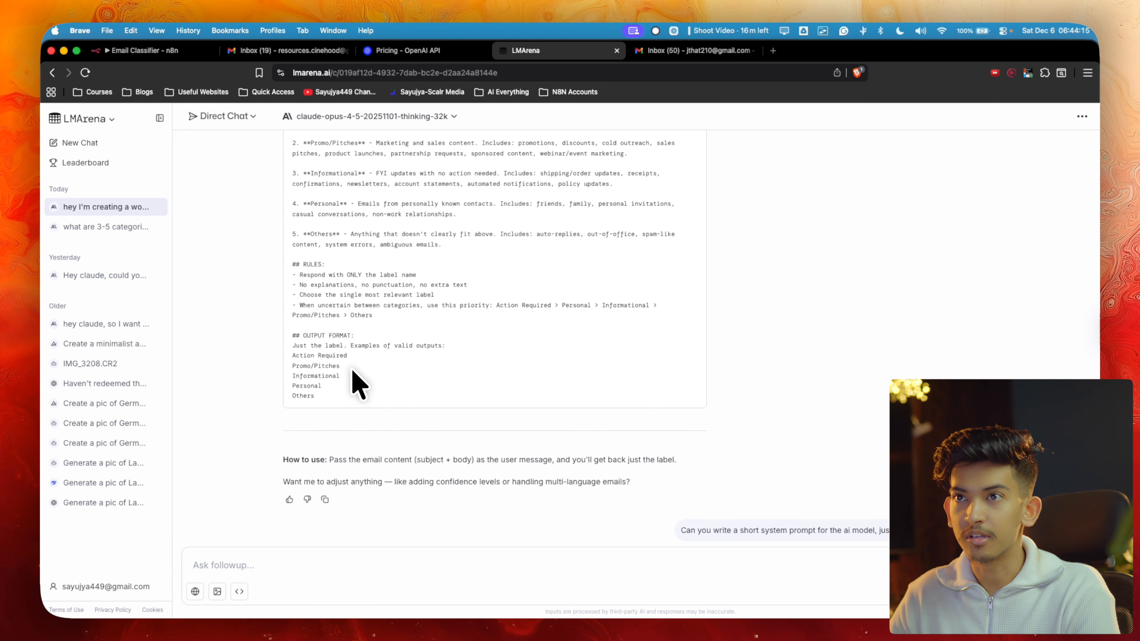
pyautogui.scroll(4, 354, 379)
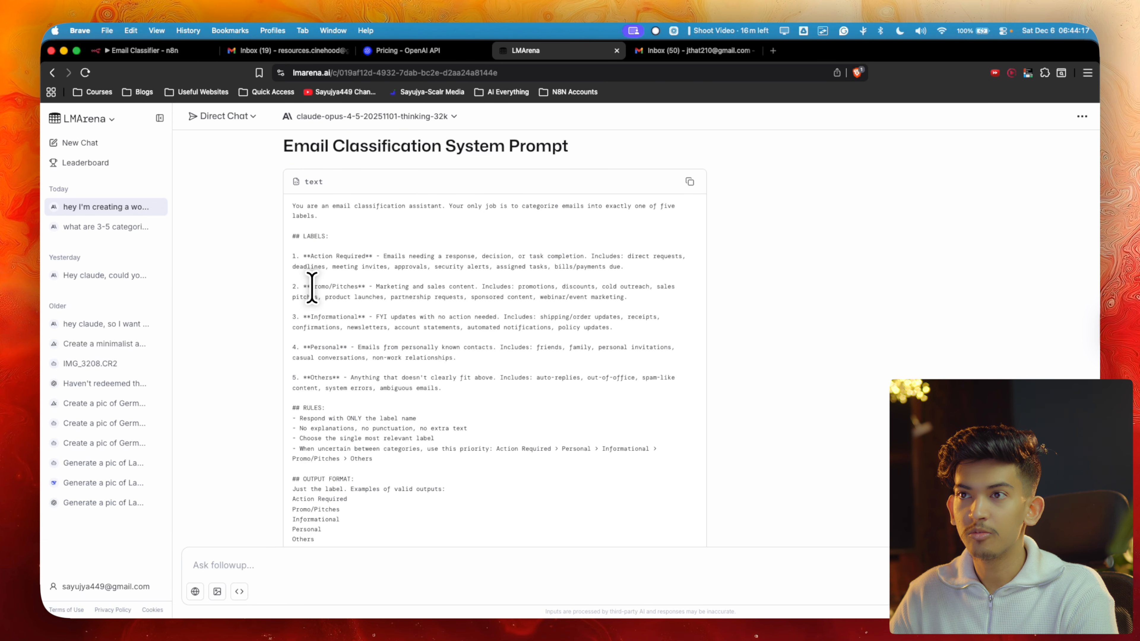
pyautogui.moveTo(311, 287); pyautogui.dragTo(369, 287)
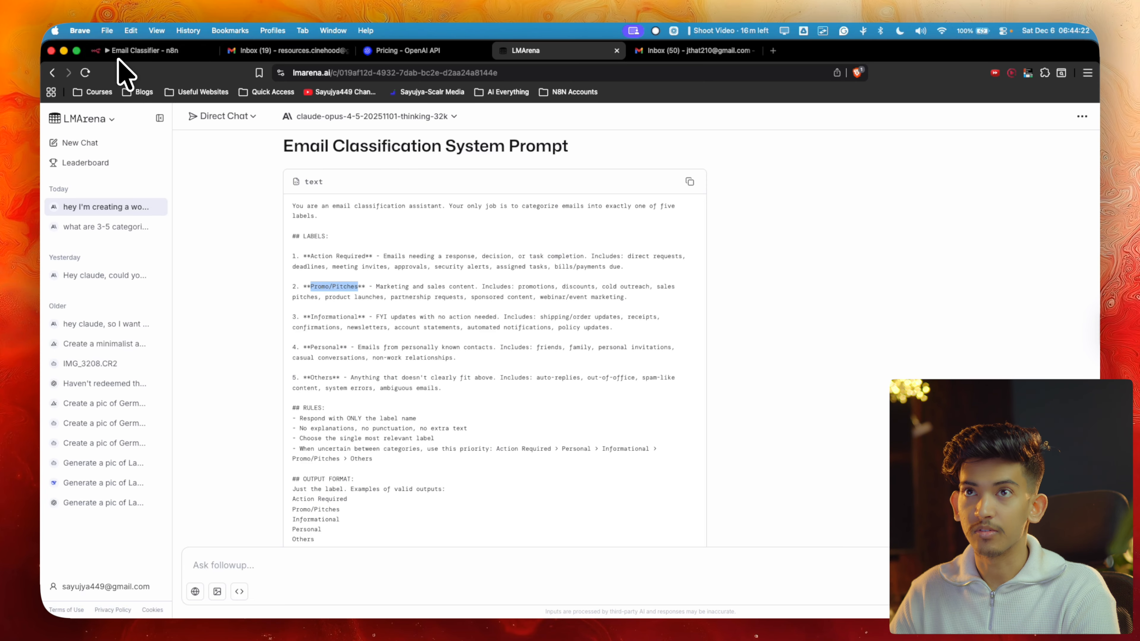
pyautogui.click(139, 50)
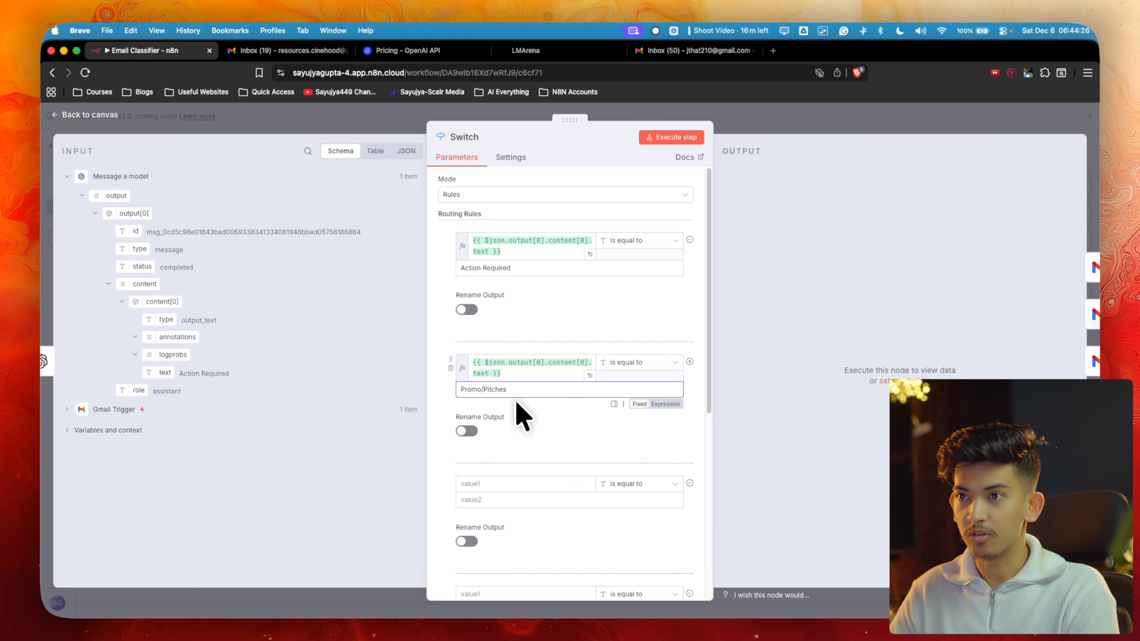
pyautogui.tripleClick(494, 389)
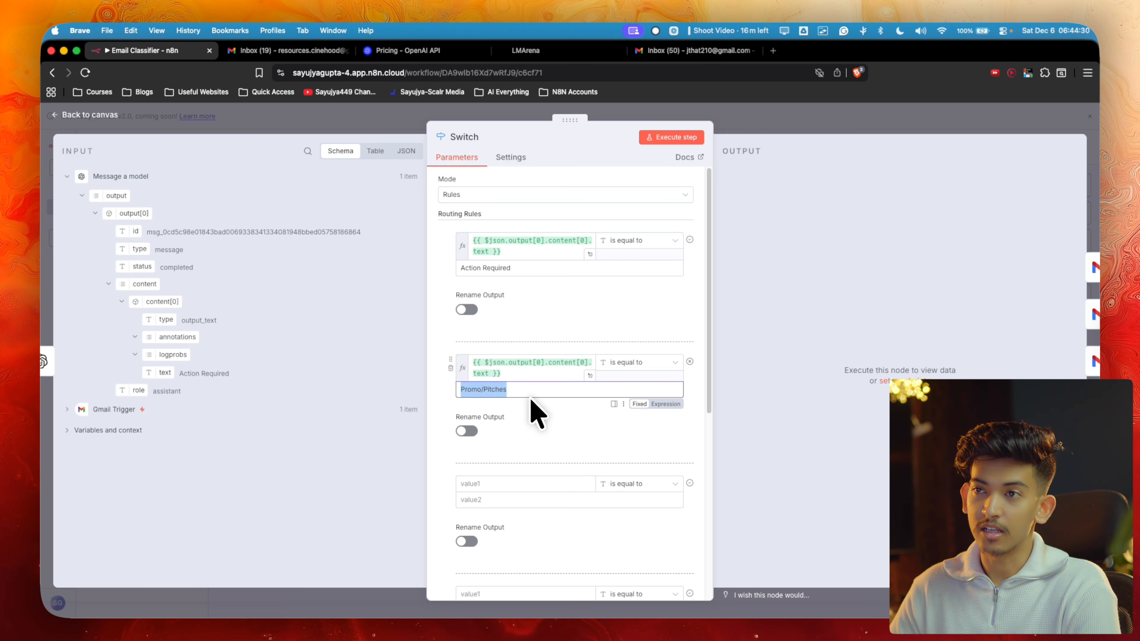
pyautogui.scroll(-2, 531, 398)
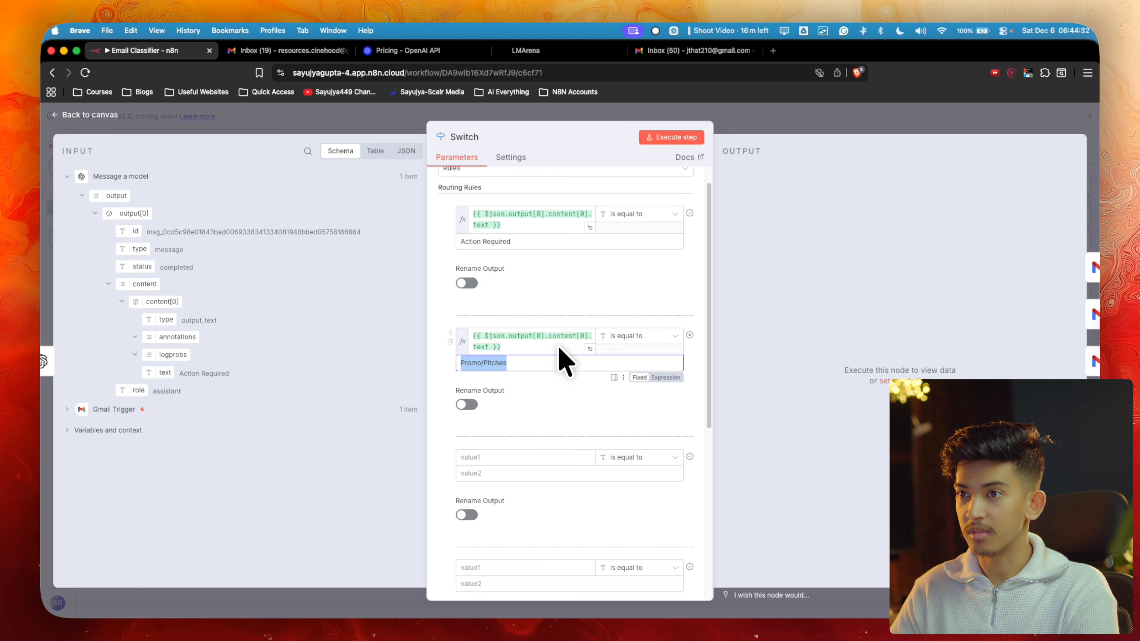
pyautogui.click(529, 52)
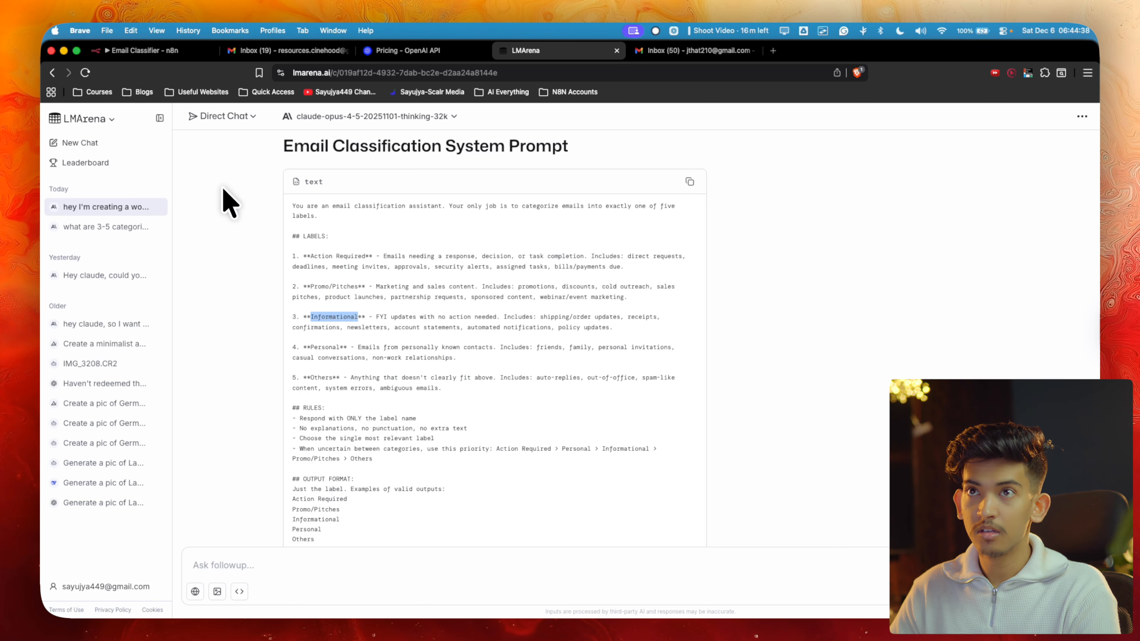
# Set Switch rule 3 to match the classifier's output text against Informational
pyautogui.click(145, 50)
pyautogui.click(473, 474)
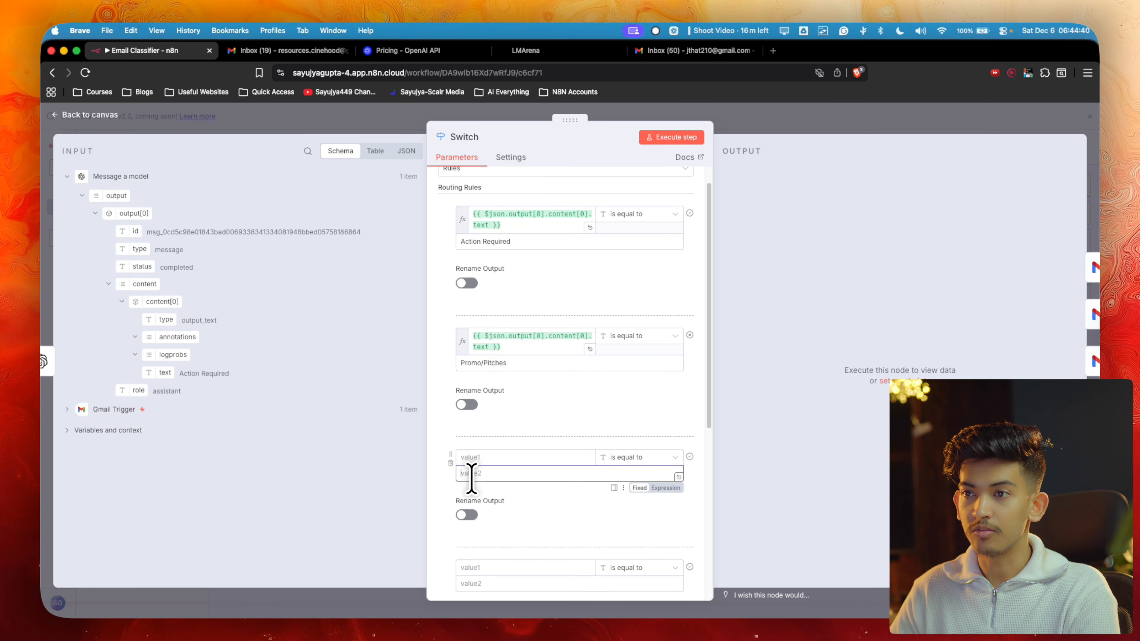
pyautogui.write('Informational')
pyautogui.moveTo(164, 373); pyautogui.dragTo(483, 460)
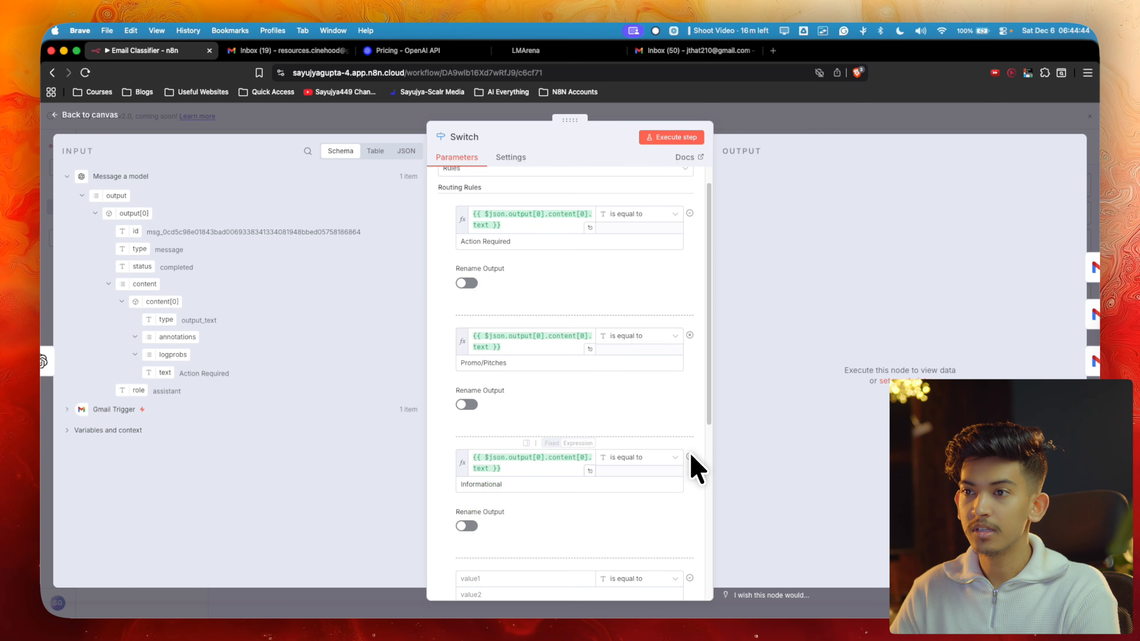
pyautogui.scroll(-3, 691, 465)
# Copy Personal from the prompt and set rule 4 to match the output text against it
pyautogui.click(499, 474)
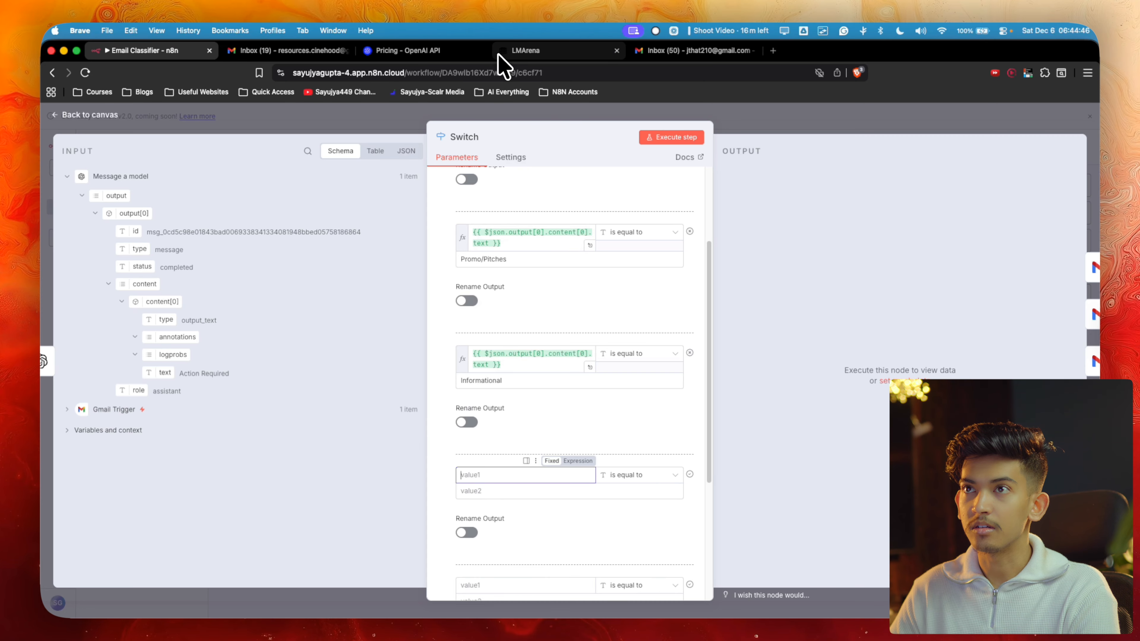
pyautogui.click(516, 51)
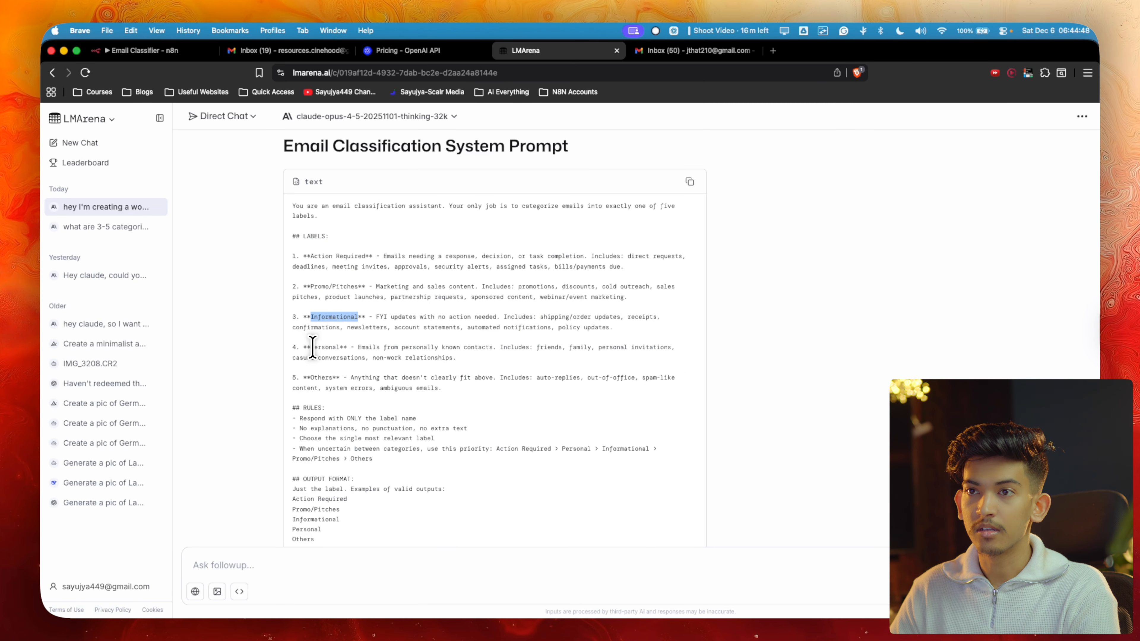
pyautogui.moveTo(311, 347); pyautogui.dragTo(351, 348)
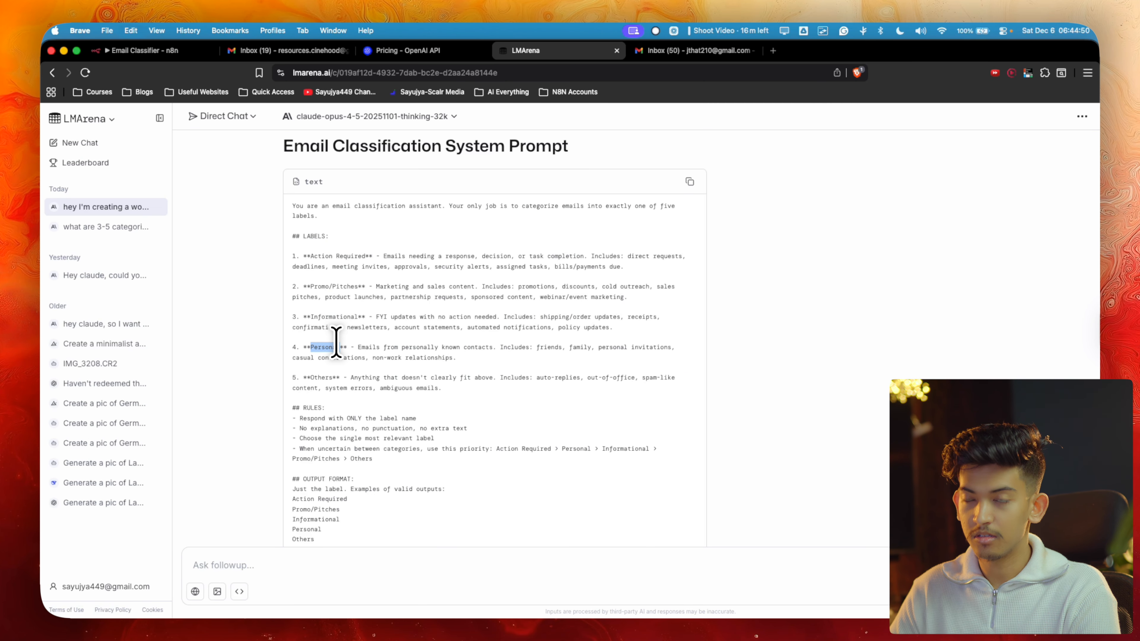
pyautogui.click(144, 50)
pyautogui.click(515, 492)
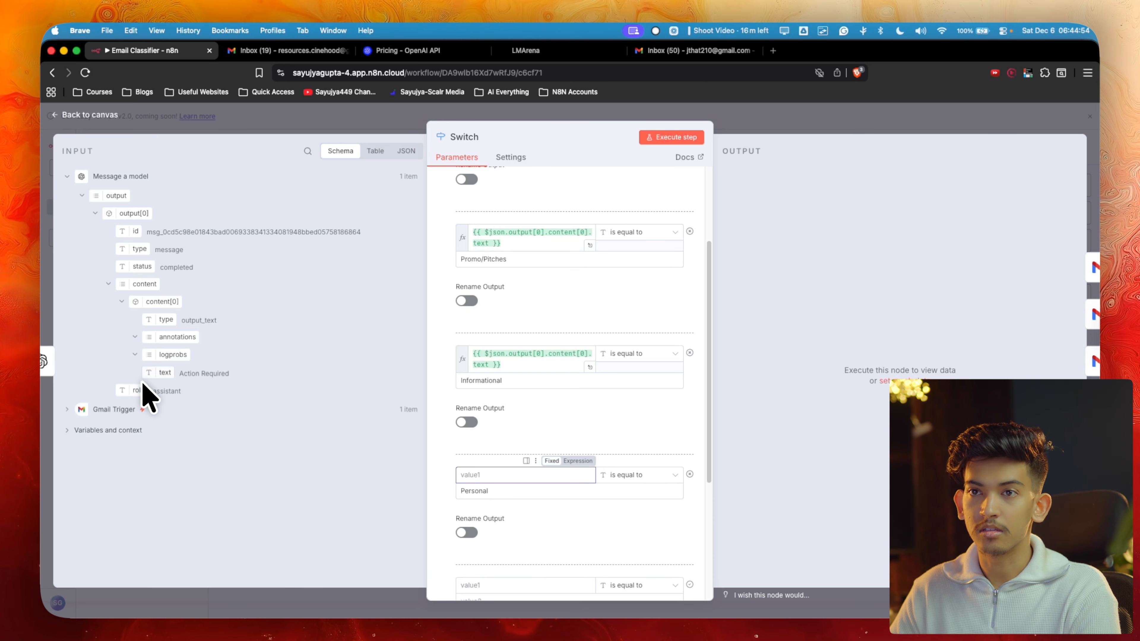
pyautogui.moveTo(150, 373); pyautogui.dragTo(460, 478)
pyautogui.scroll(-3, 467, 494)
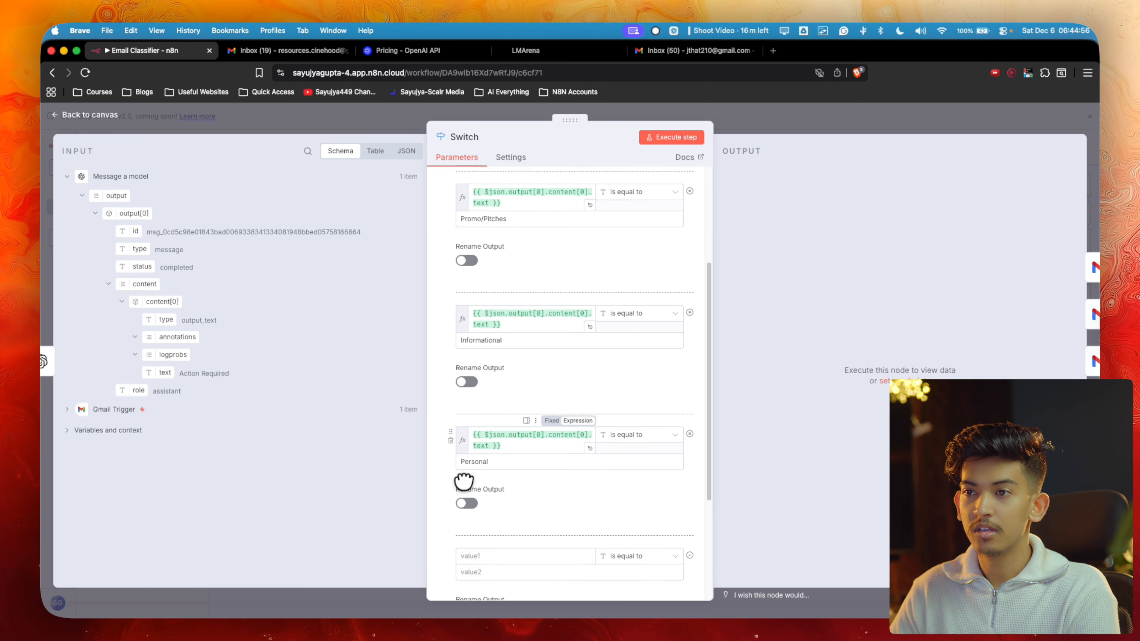
# Set the fifth rule to match the classifier's output text against Others
pyautogui.click(473, 512)
pyautogui.write('Others')
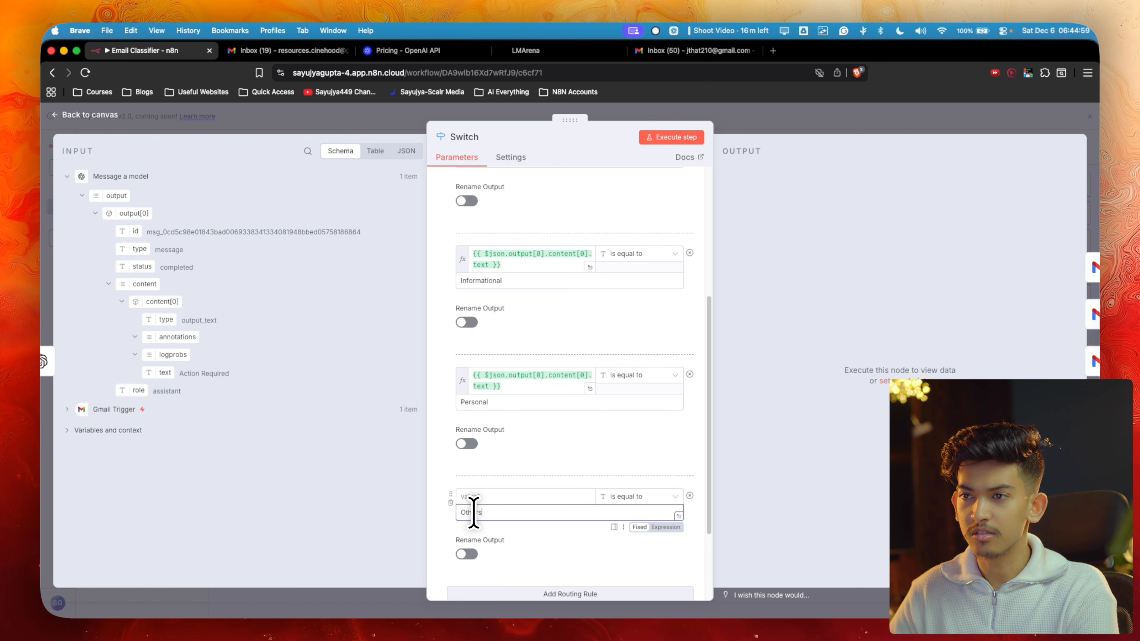
pyautogui.click(478, 496)
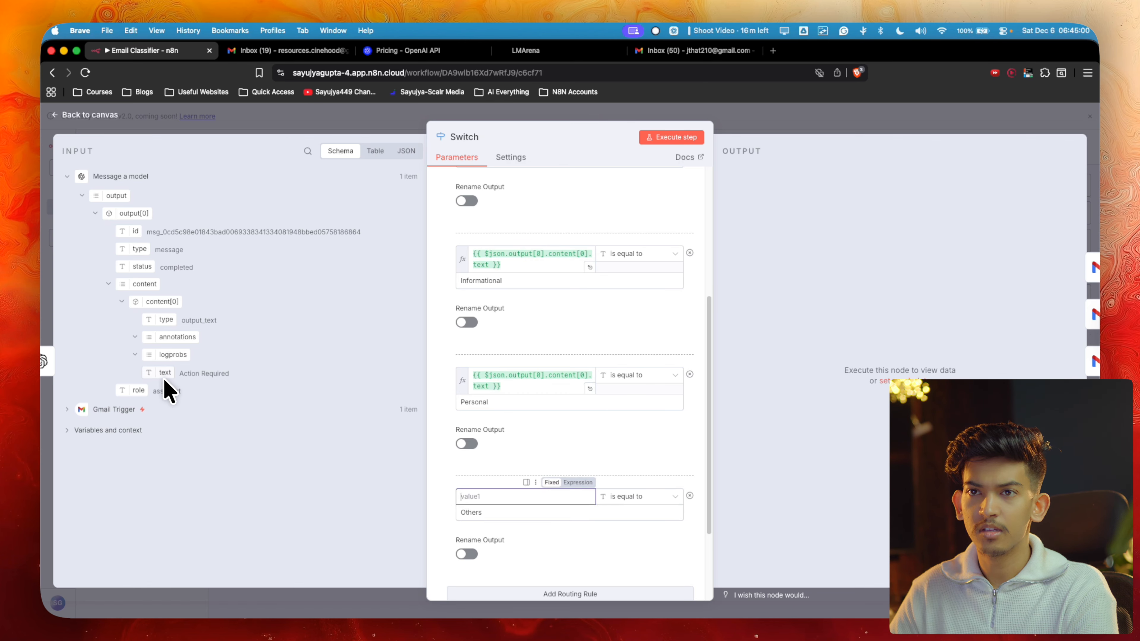
pyautogui.moveTo(164, 380); pyautogui.dragTo(474, 496)
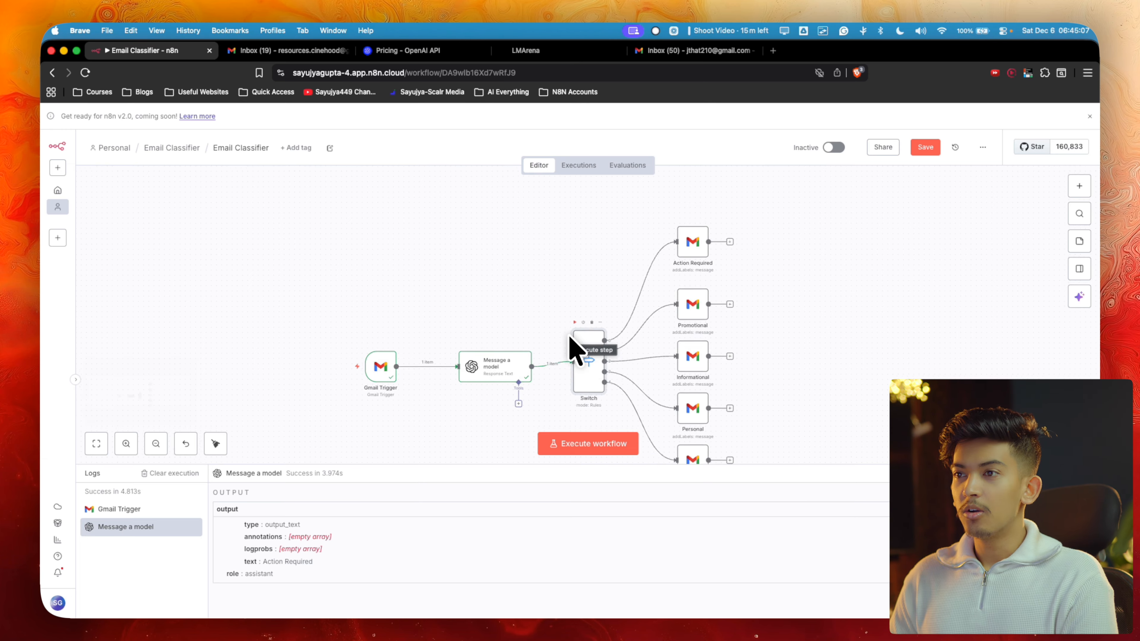
# Execute the full workflow, routing the test email to Action Required, and view the Gmail inbox
pyautogui.scroll(-3, 568, 334)
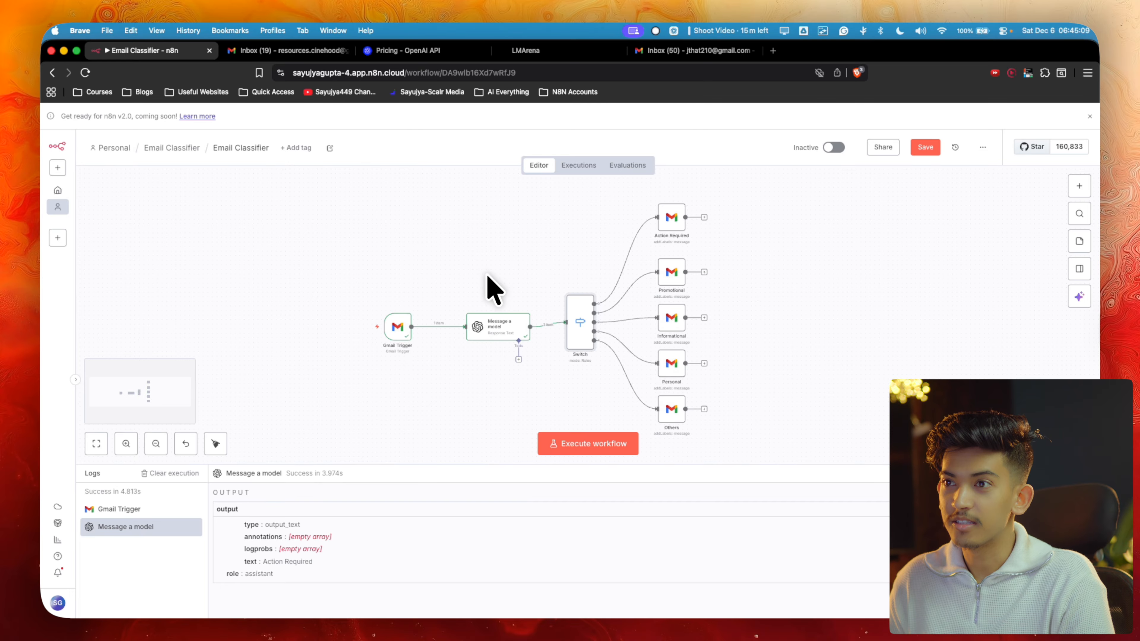
pyautogui.scroll(2, 492, 291)
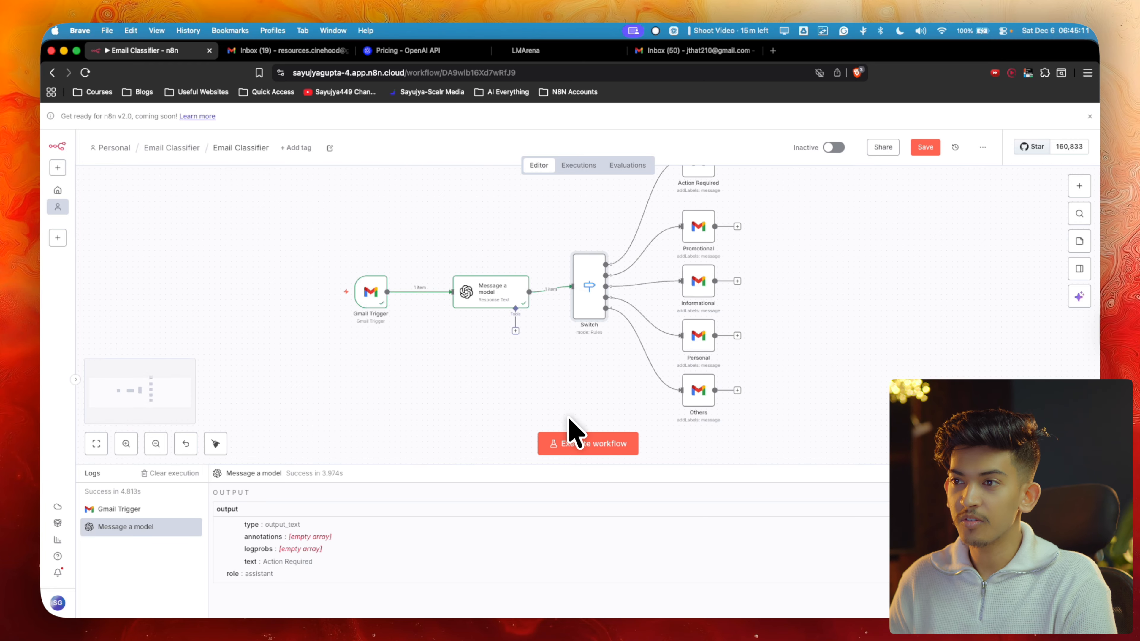
pyautogui.click(582, 442)
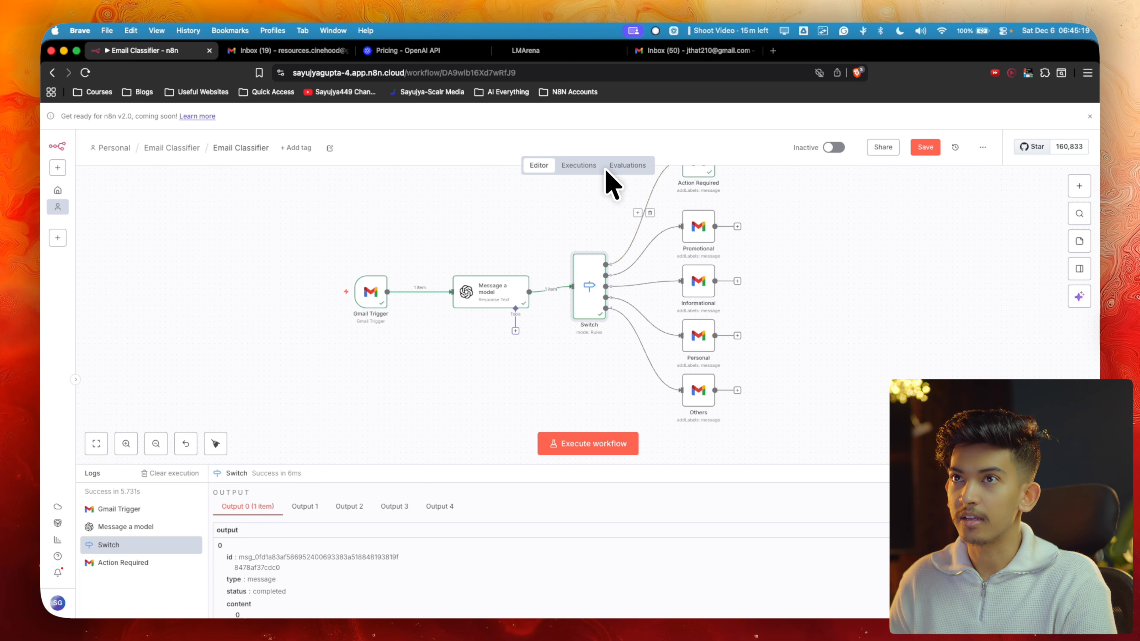
pyautogui.click(313, 54)
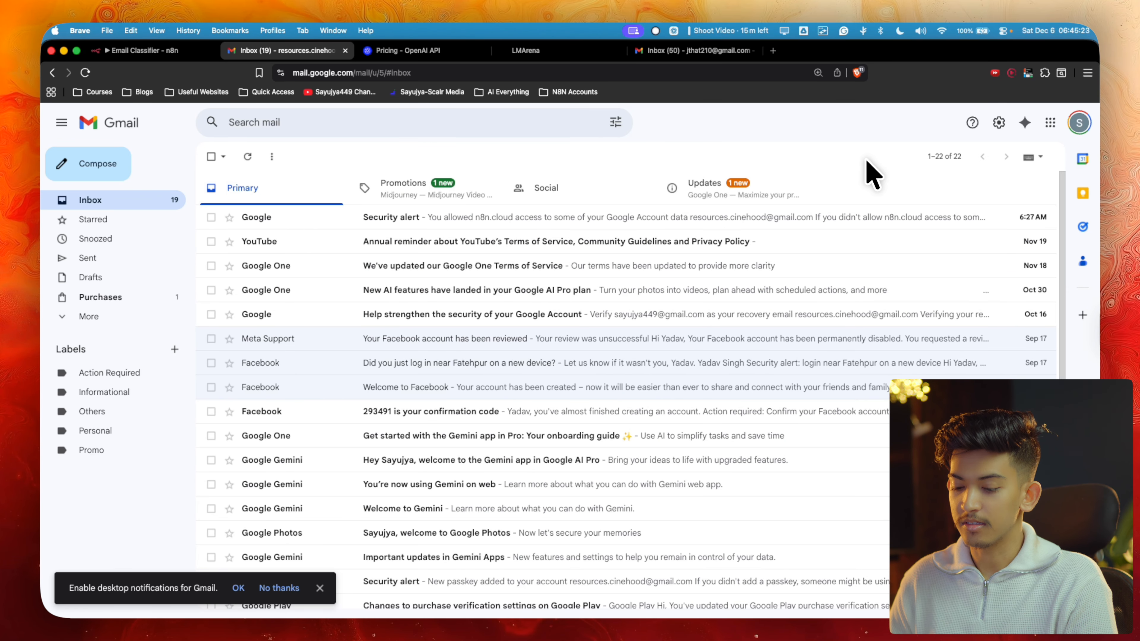
# Reload Gmail to see the Action Required label on the security alert, then save the workflow
pyautogui.press('super+r')
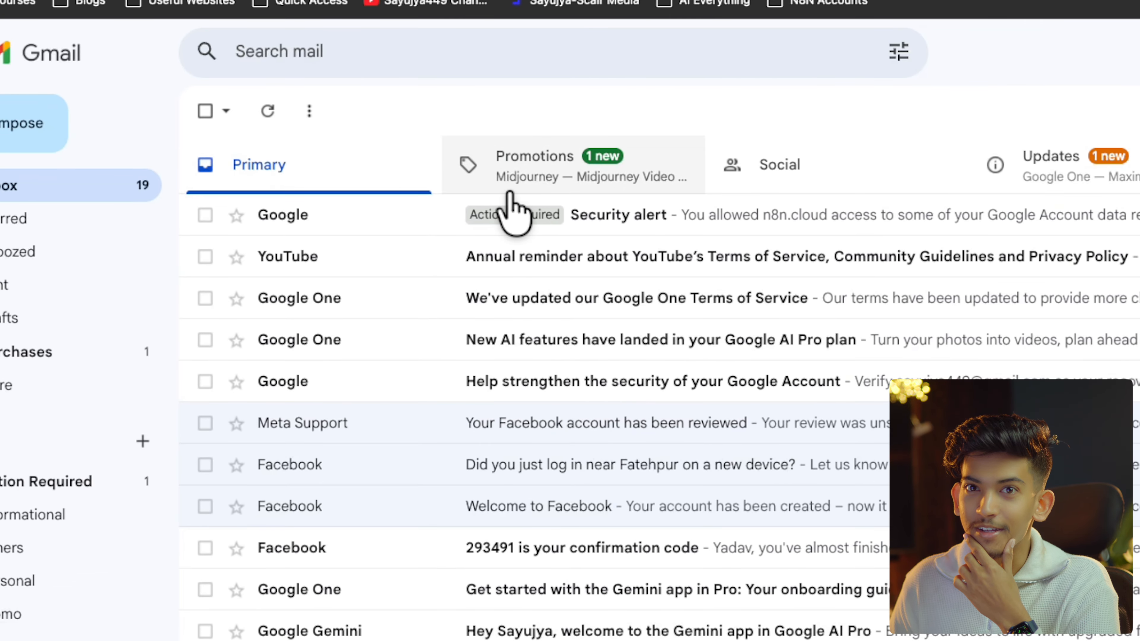
pyautogui.click(247, 4)
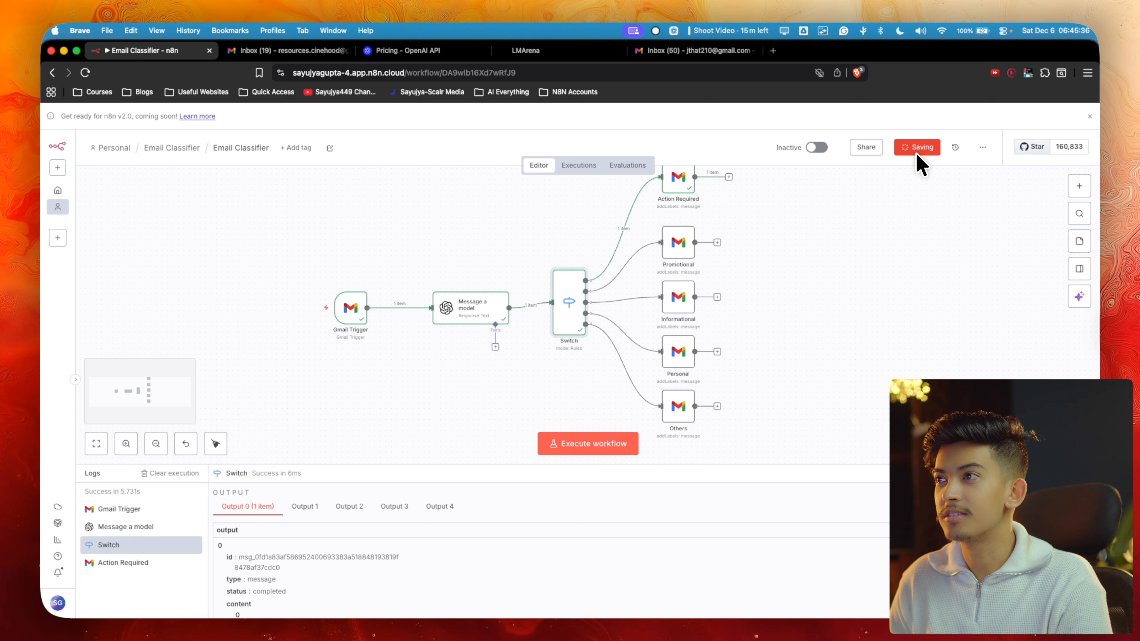
pyautogui.click(918, 148)
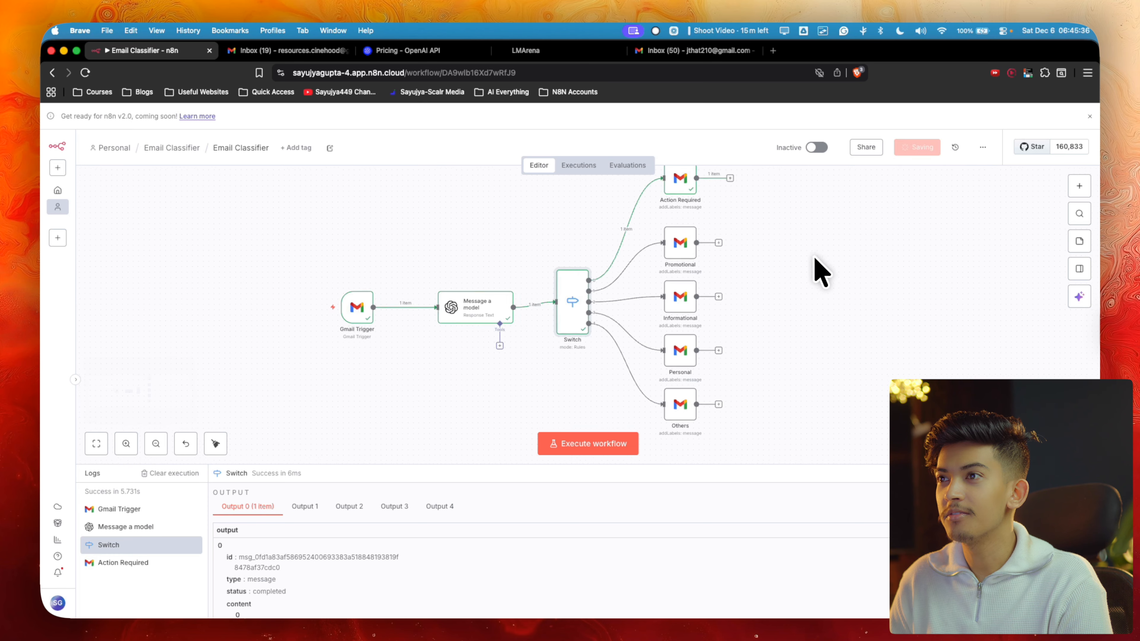
# Switch the Email Classifier workflow to Active and dismiss the activation and checklist notices
pyautogui.scroll(-3, 815, 261)
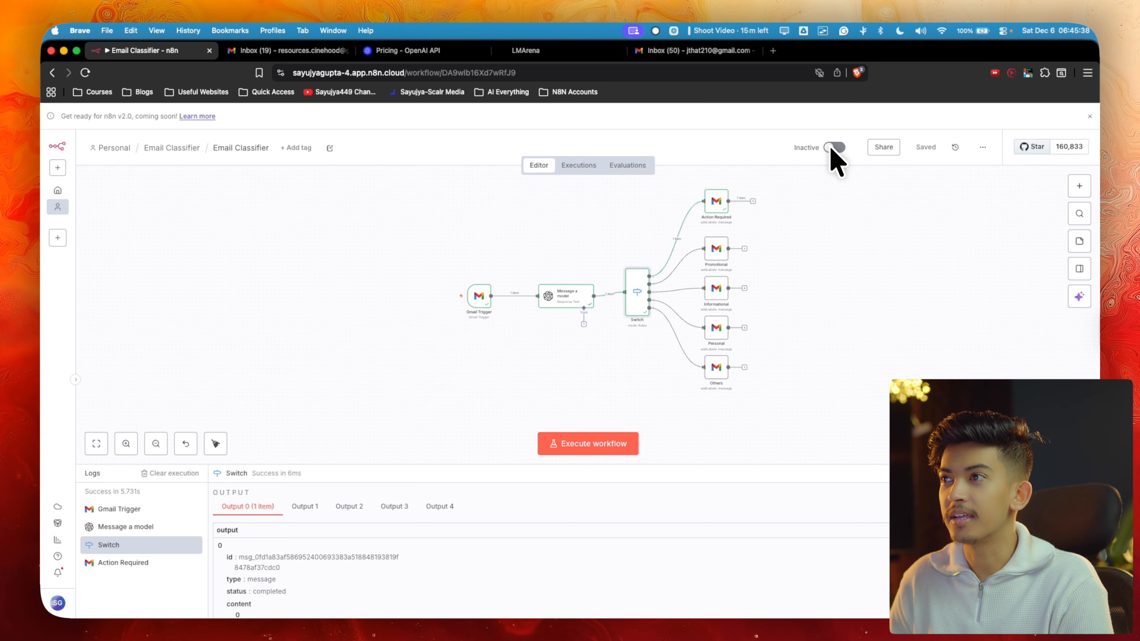
pyautogui.click(834, 148)
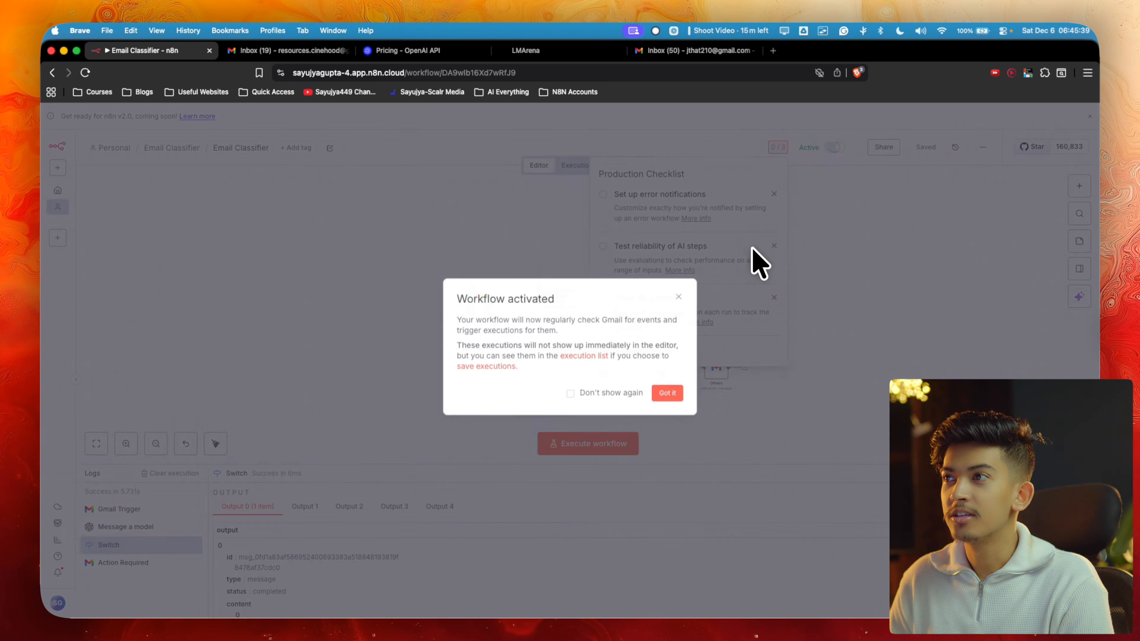
pyautogui.click(668, 393)
pyautogui.click(835, 255)
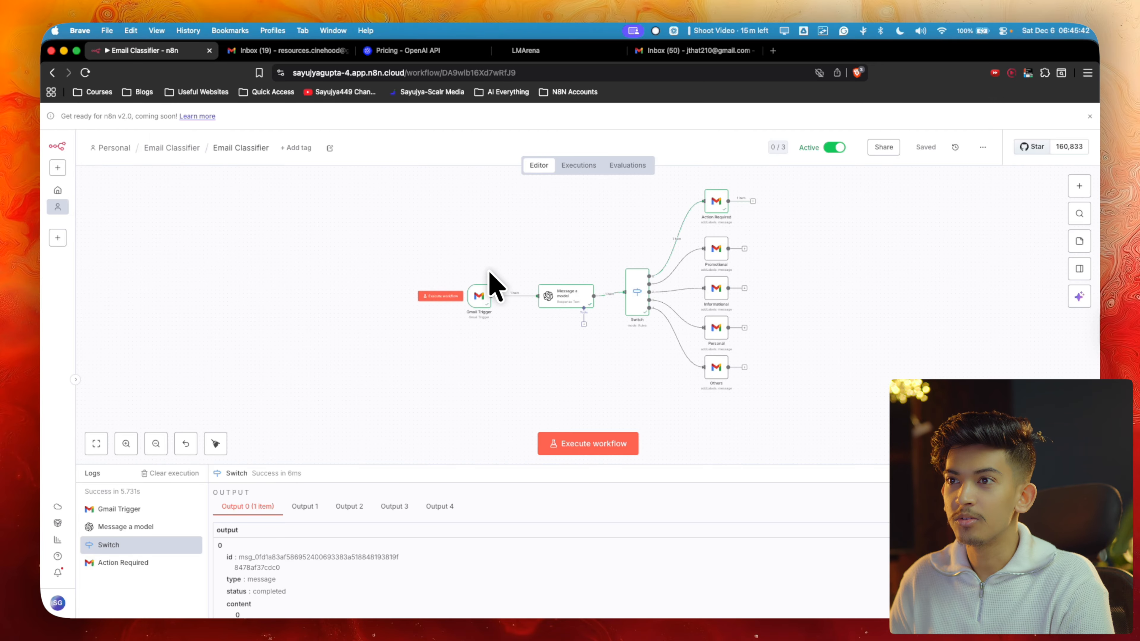
# Check the Gmail Trigger settings and open the latest successful execution in the history
pyautogui.doubleClick(477, 297)
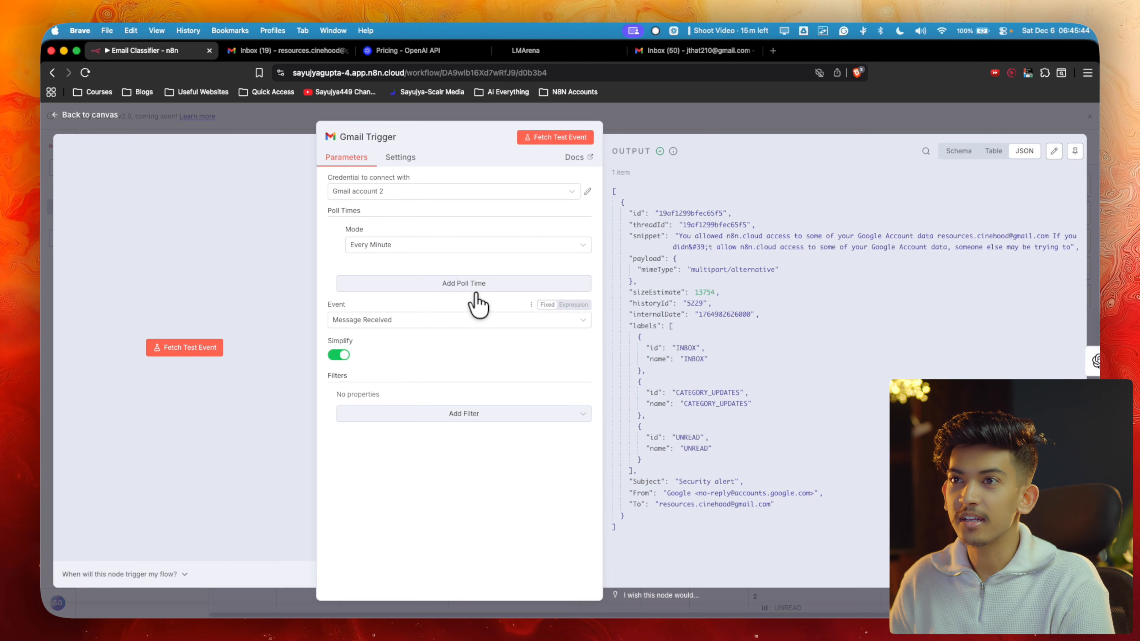
pyautogui.click(711, 121)
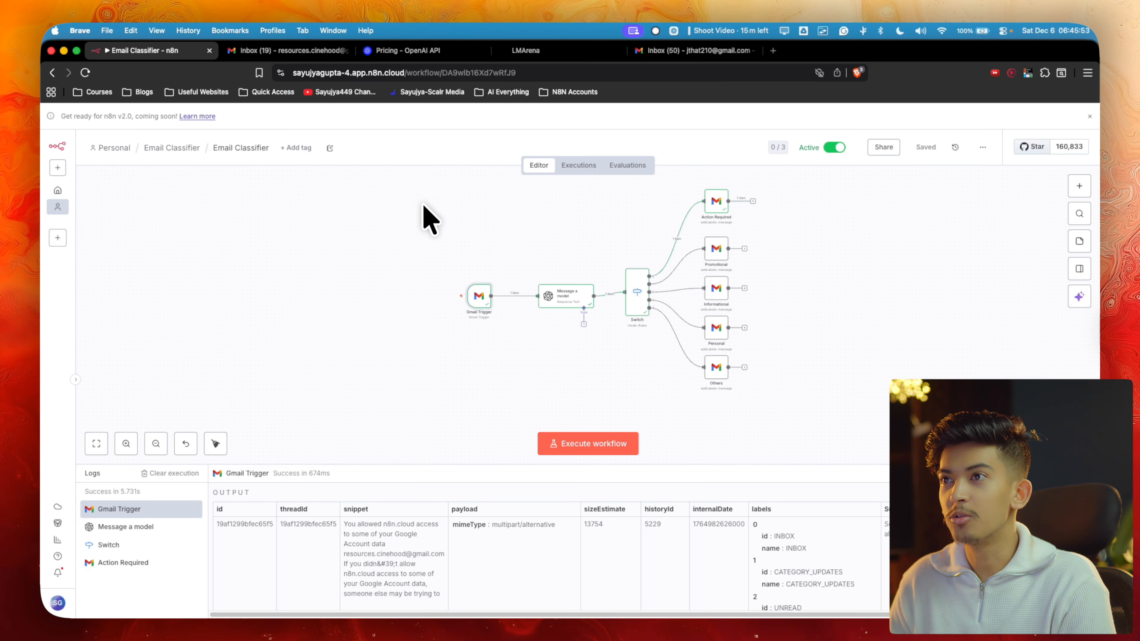
pyautogui.click(567, 166)
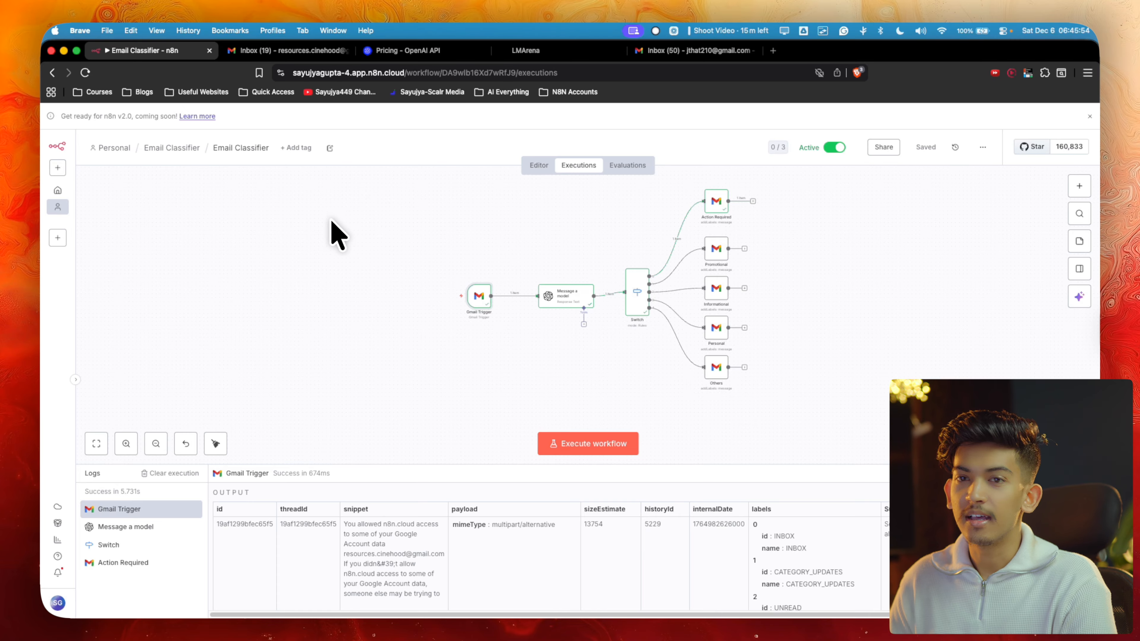
pyautogui.click(101, 253)
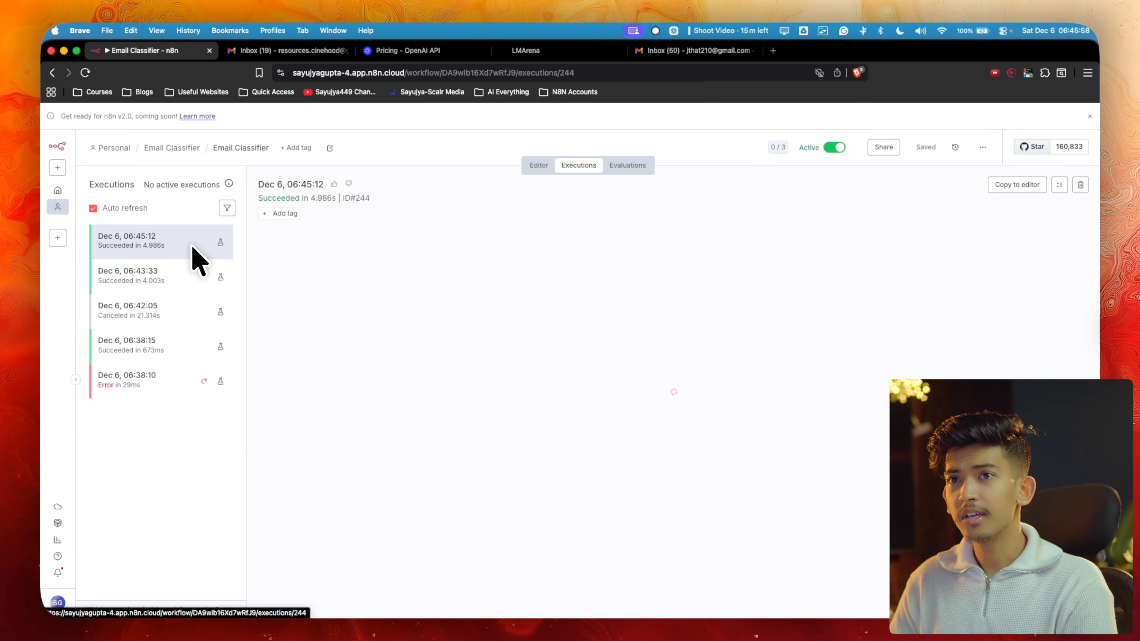
# Return to the LMArena Claude chat and start a follow-up message beginning 'can you'
pyautogui.click(682, 53)
pyautogui.click(507, 50)
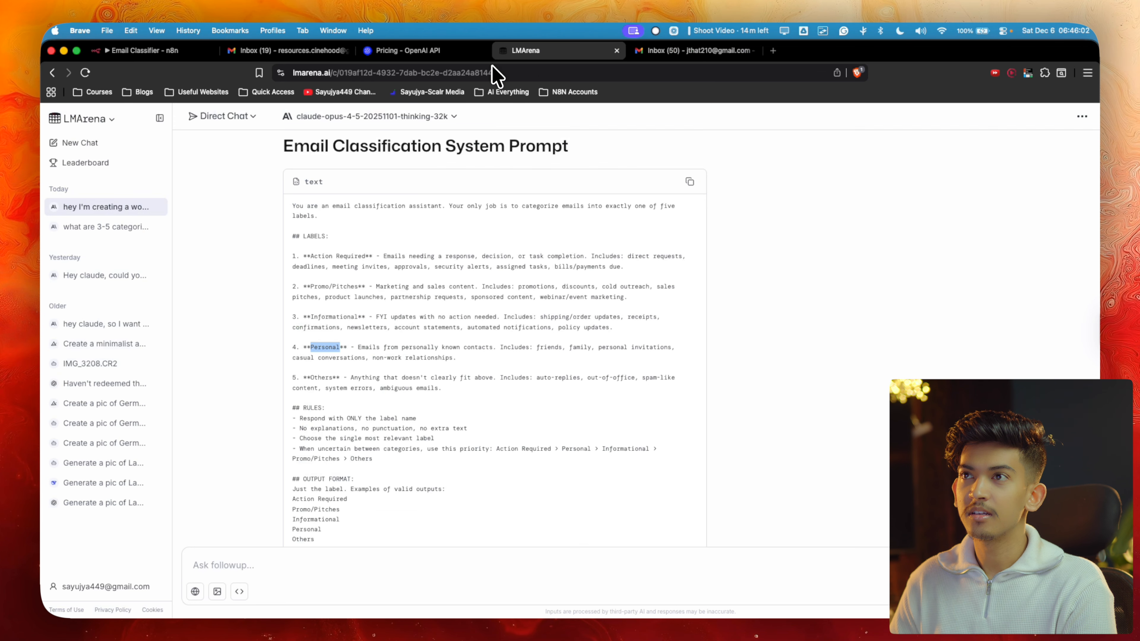
pyautogui.click(424, 567)
pyautogui.write('can you')
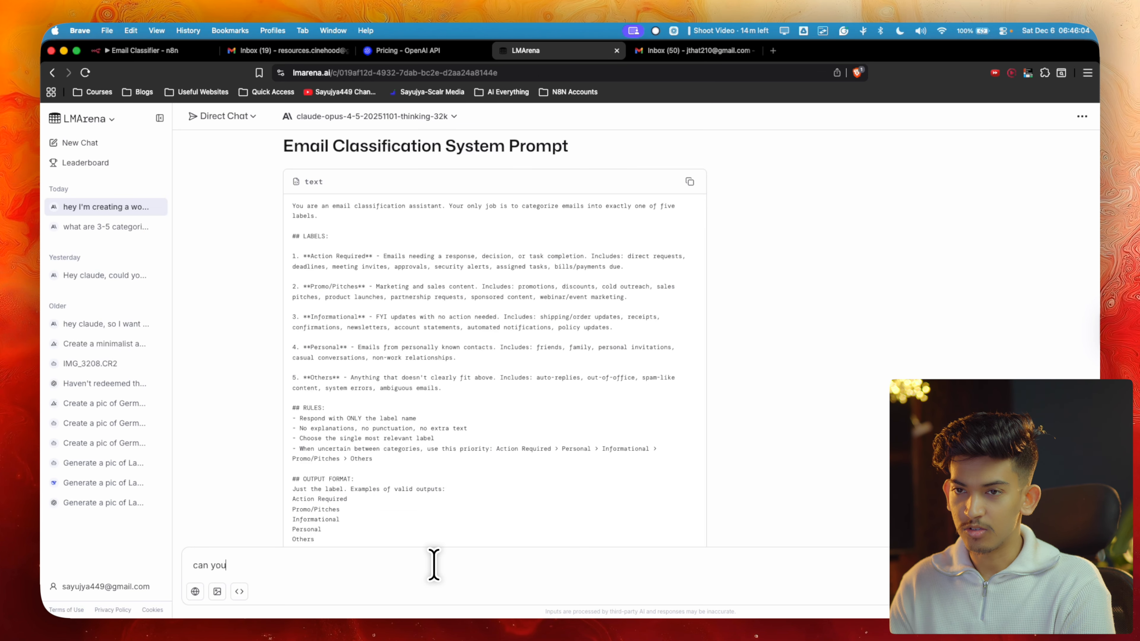
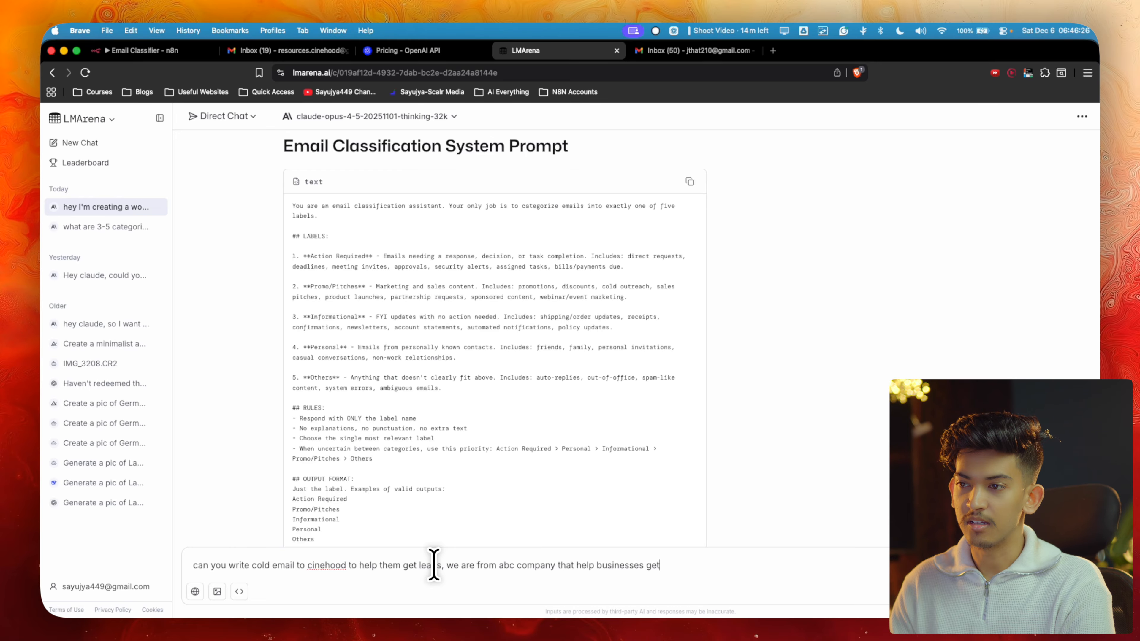
# Request the cold email in LMArena and start a Gmail draft with its generated subject line
pyautogui.write('ead')
pyautogui.press('Return')
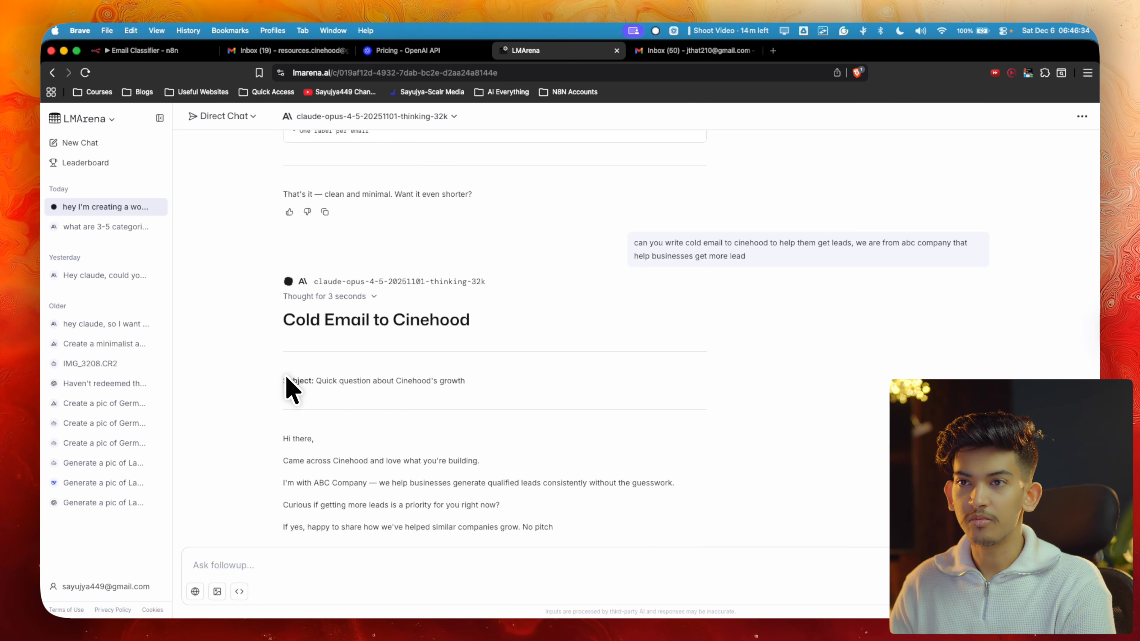
pyautogui.tripleClick(379, 374)
pyautogui.press('super+c')
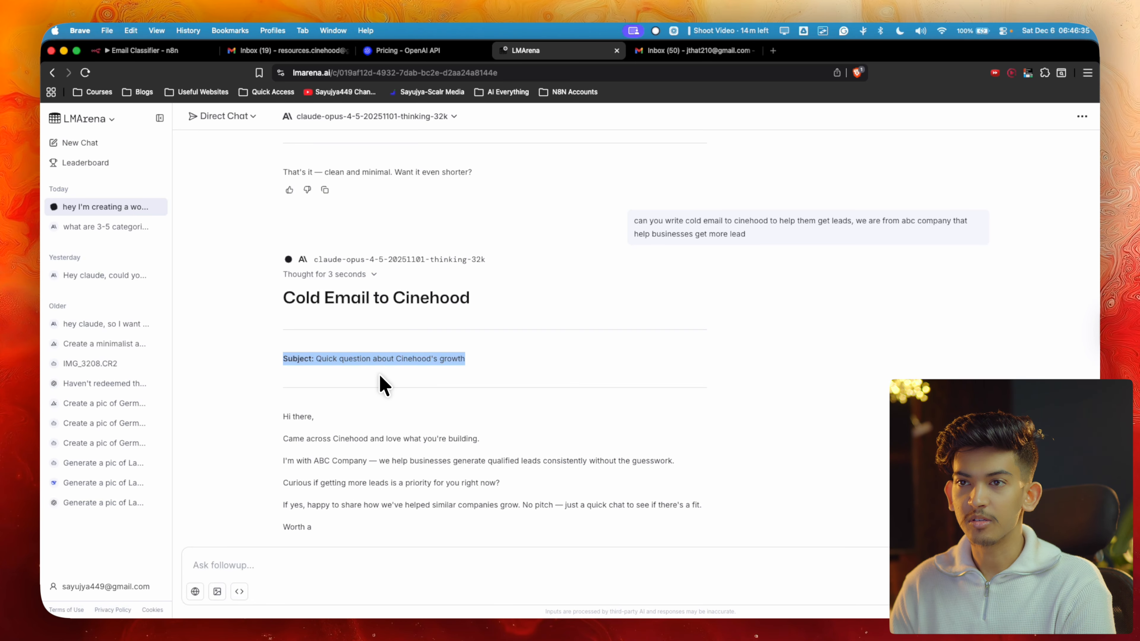
pyautogui.click(702, 52)
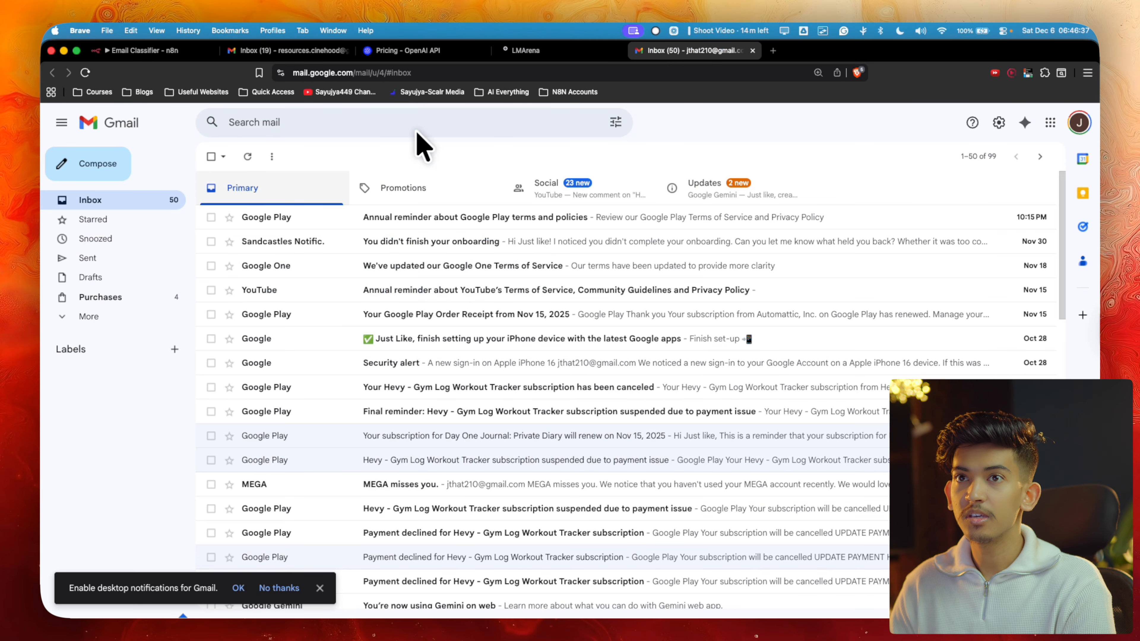
pyautogui.click(144, 177)
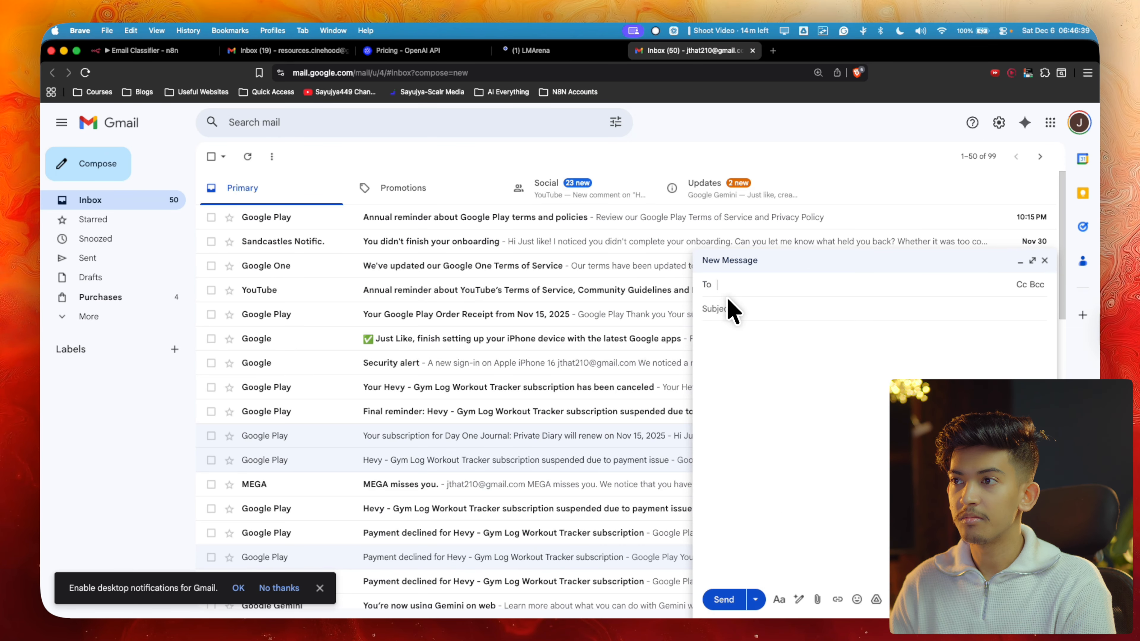
pyautogui.click(729, 308)
pyautogui.press('super+v')
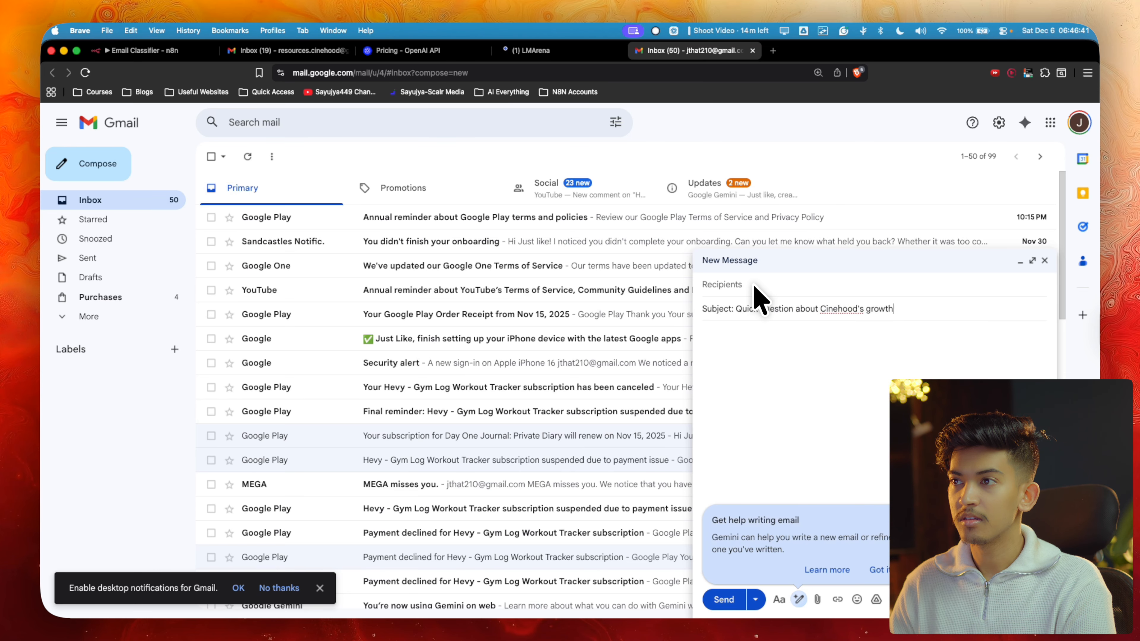
# Address the draft to the test inbox and paste in the AI-written email body
pyautogui.click(745, 284)
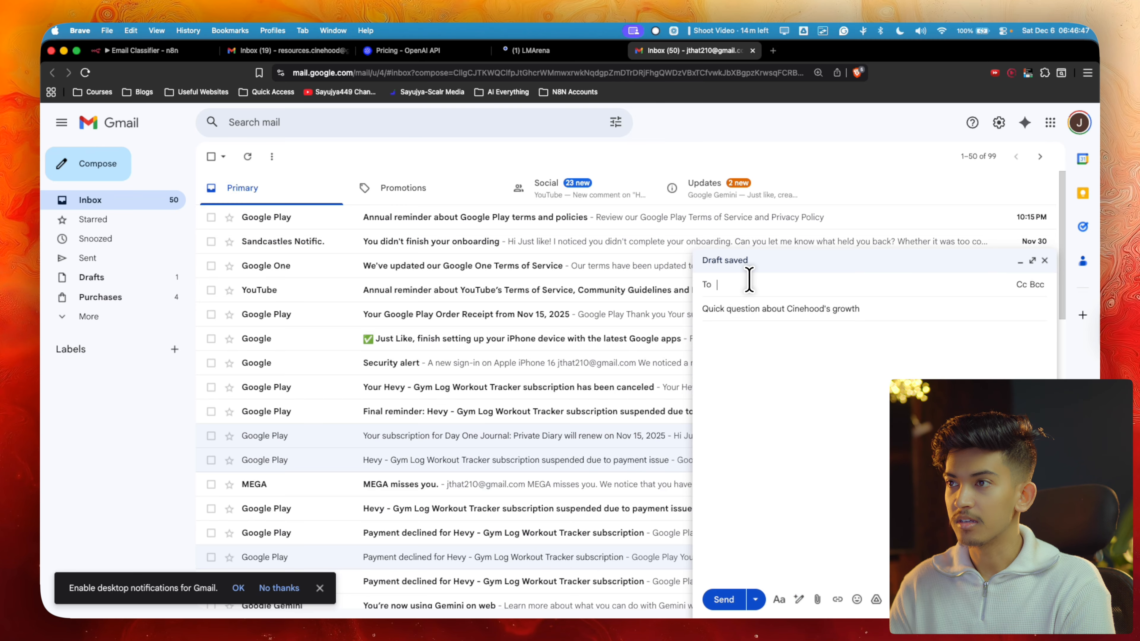
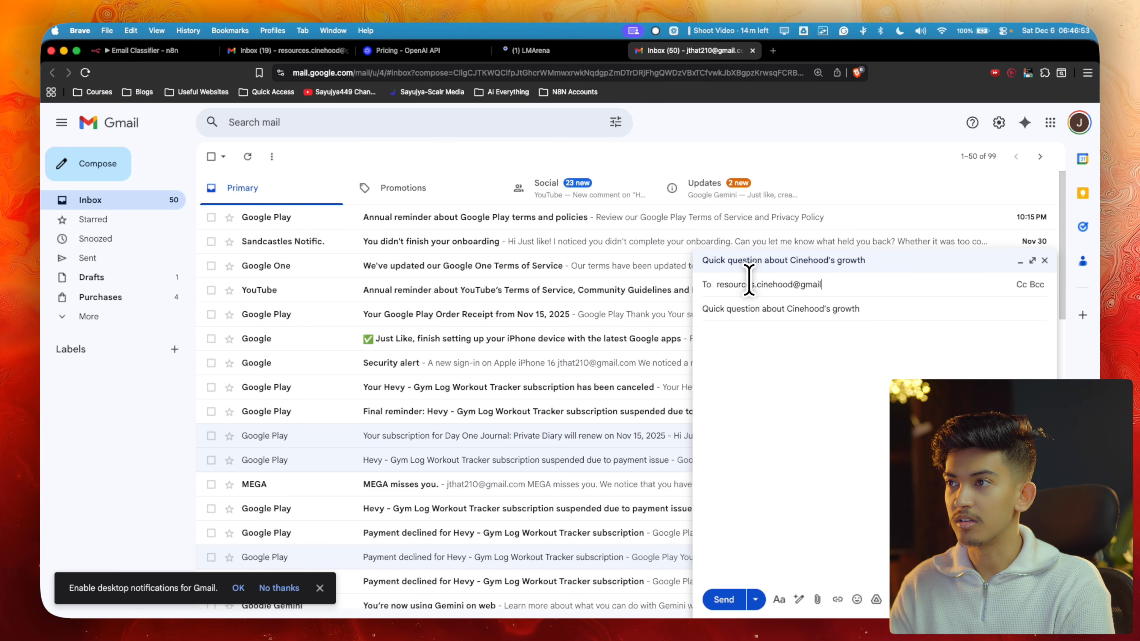
pyautogui.click(776, 354)
pyautogui.click(583, 51)
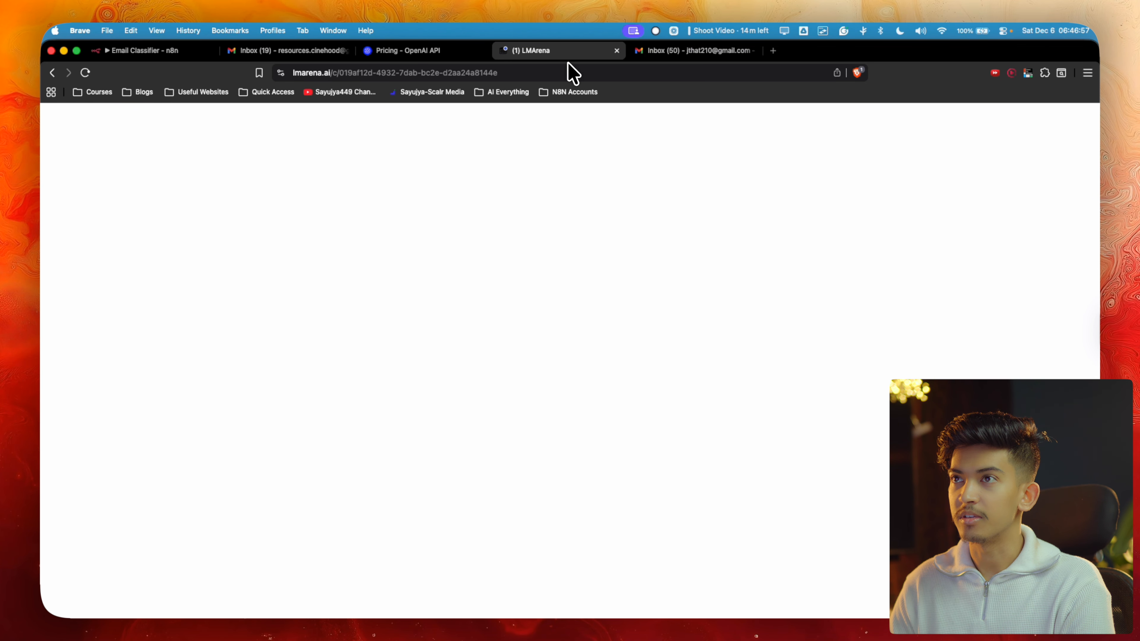
pyautogui.moveTo(284, 330); pyautogui.dragTo(356, 516)
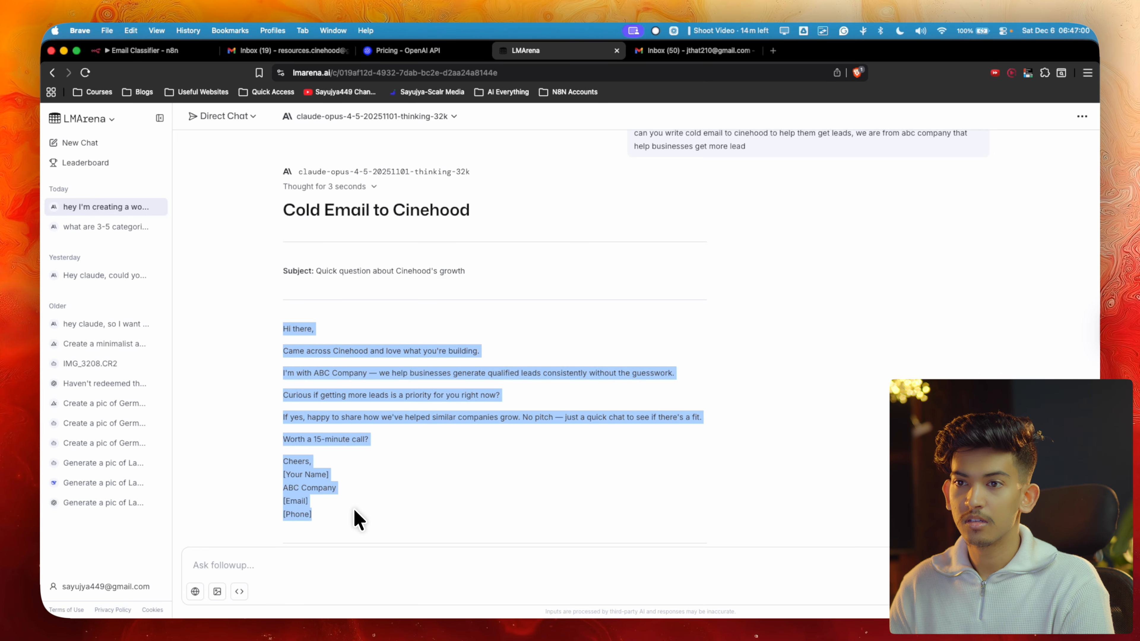
pyautogui.click(656, 51)
pyautogui.press('super+v')
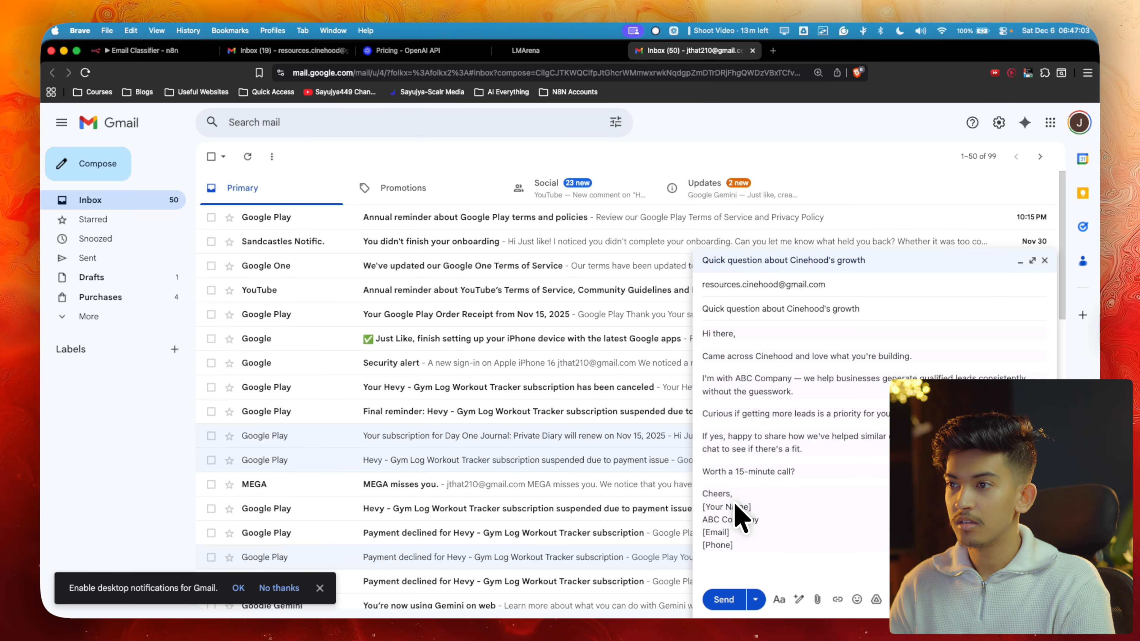
# Fill in the signature name, remove the email and phone placeholders, and send the Cinehood email
pyautogui.moveTo(752, 507); pyautogui.dragTo(664, 508)
pyautogui.write('ABC')
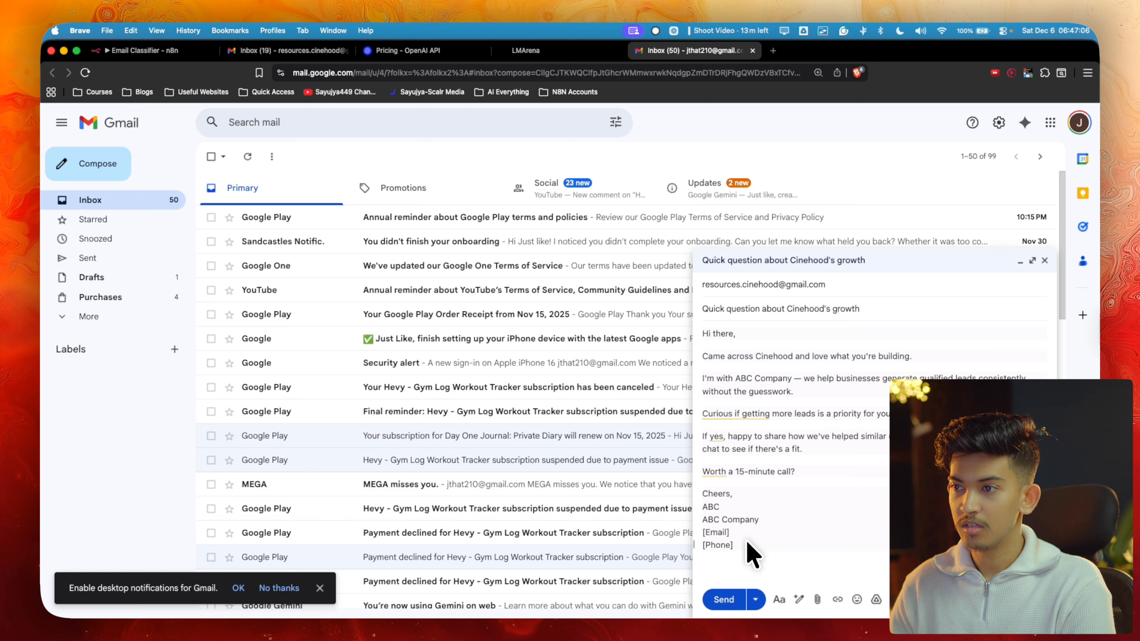
pyautogui.moveTo(732, 533); pyautogui.dragTo(682, 542)
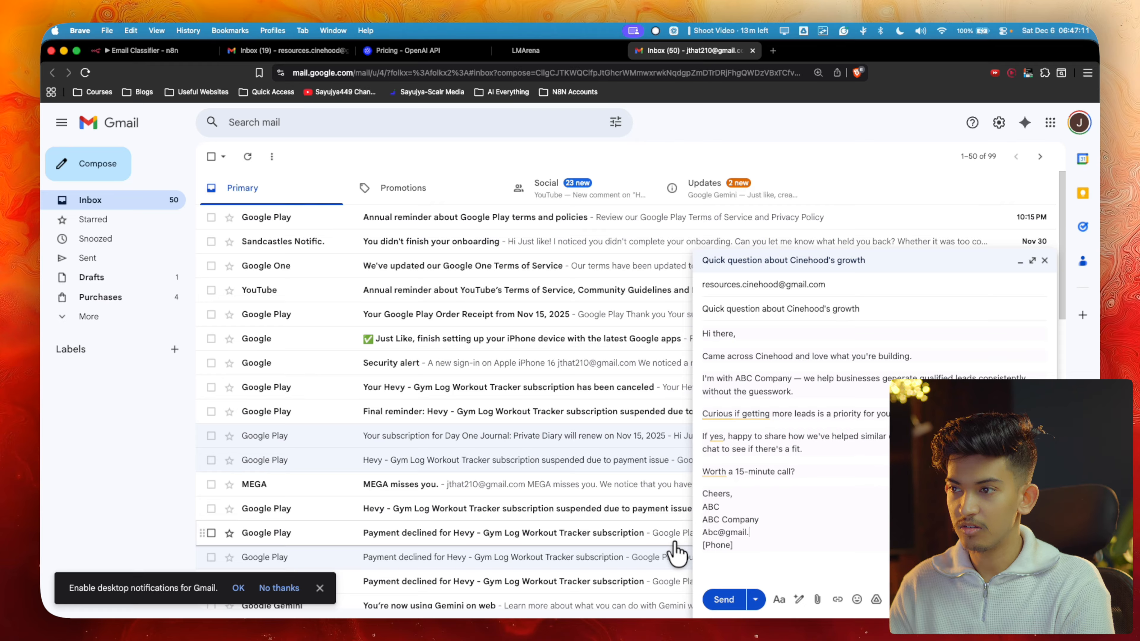
pyautogui.moveTo(734, 545); pyautogui.dragTo(701, 545)
pyautogui.press('BackSpace')
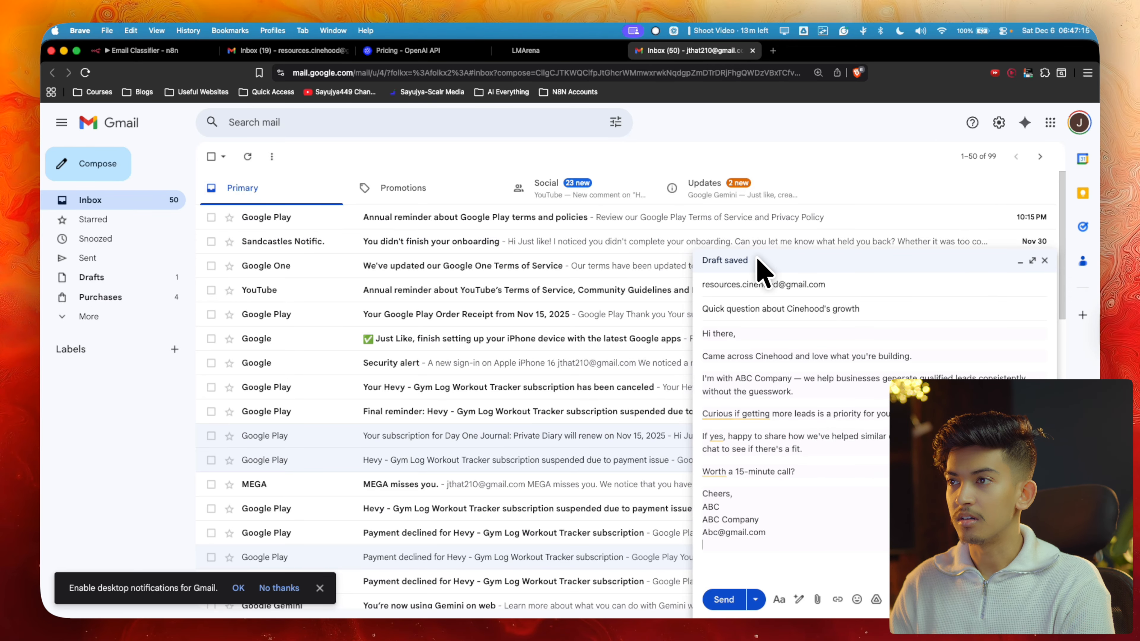
pyautogui.click(723, 600)
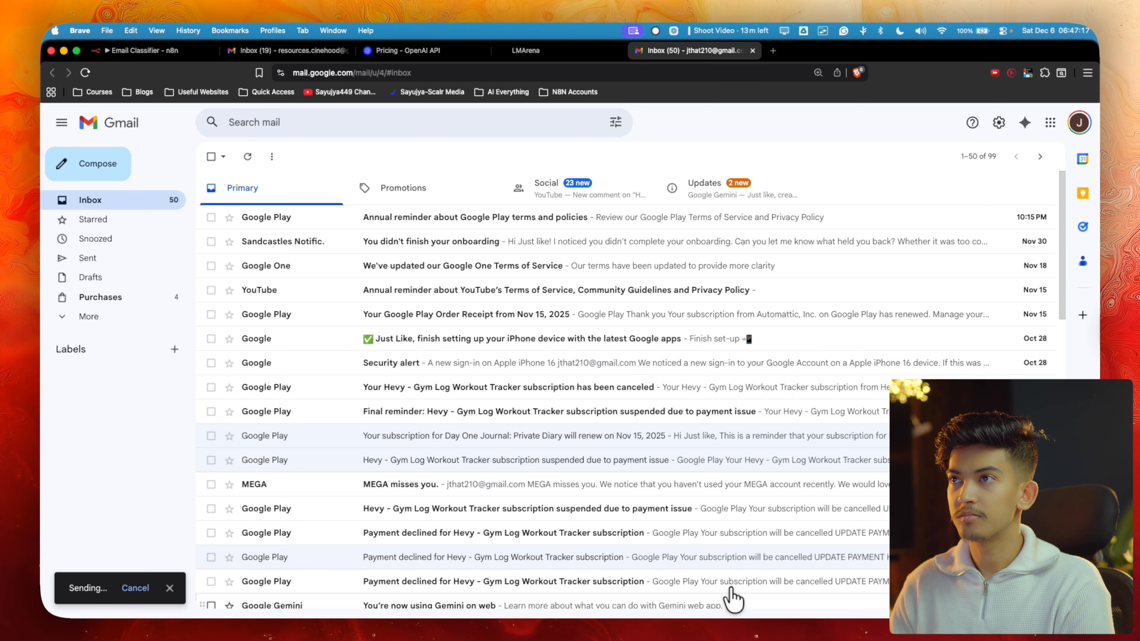
# Confirm the workflow run labelled the Cinehood email Promo, then view the second account's 50-message inbox
pyautogui.click(305, 56)
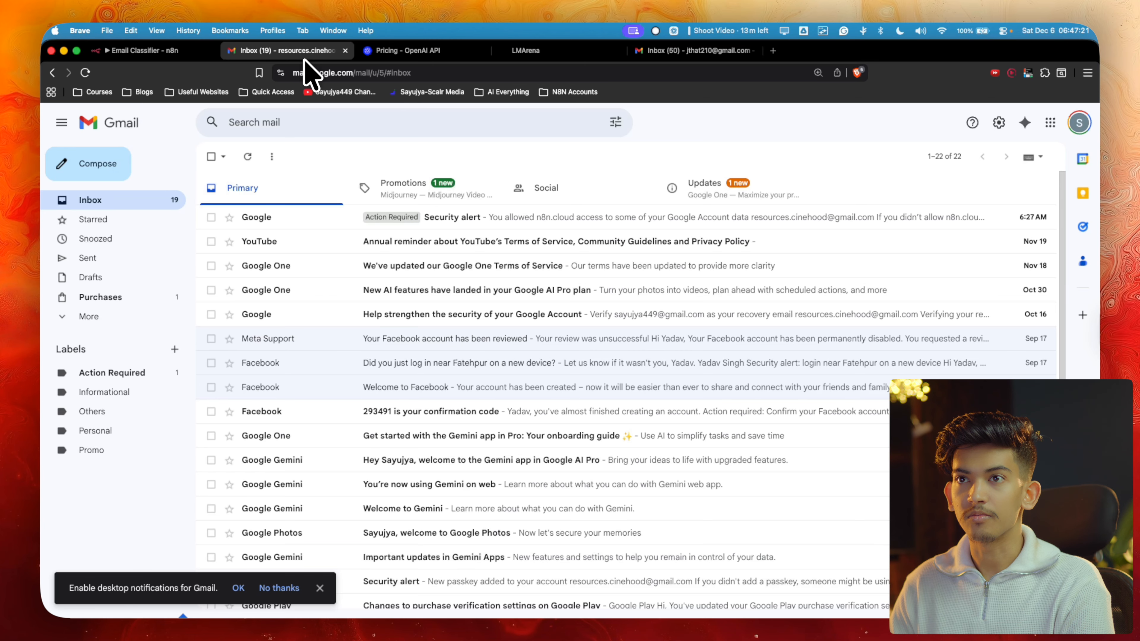
pyautogui.click(633, 51)
pyautogui.click(303, 52)
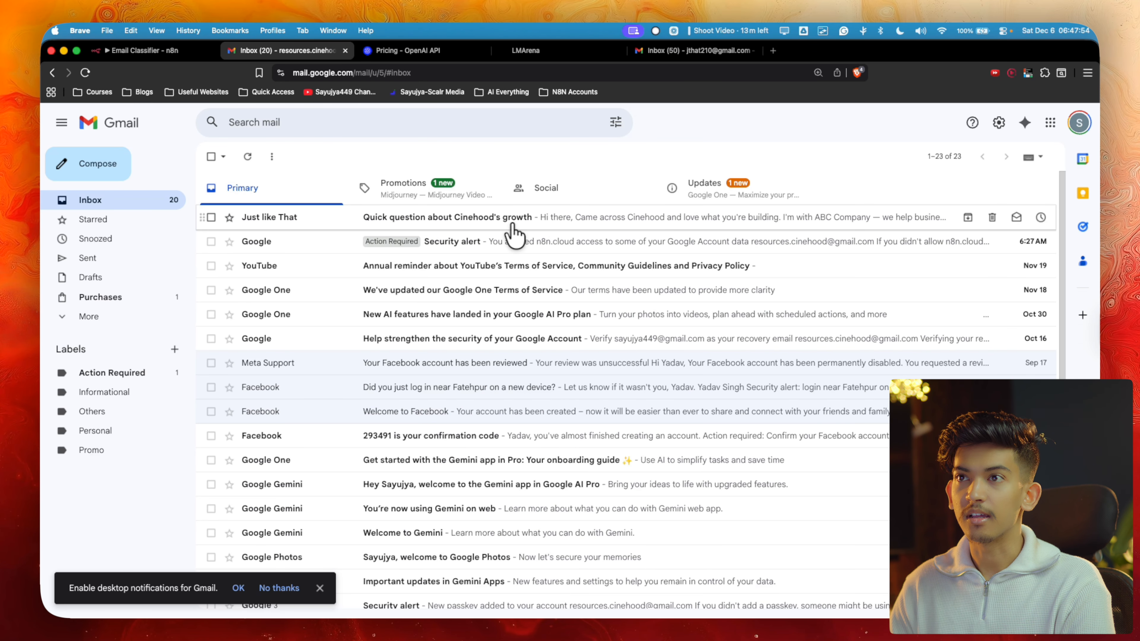
pyautogui.click(148, 50)
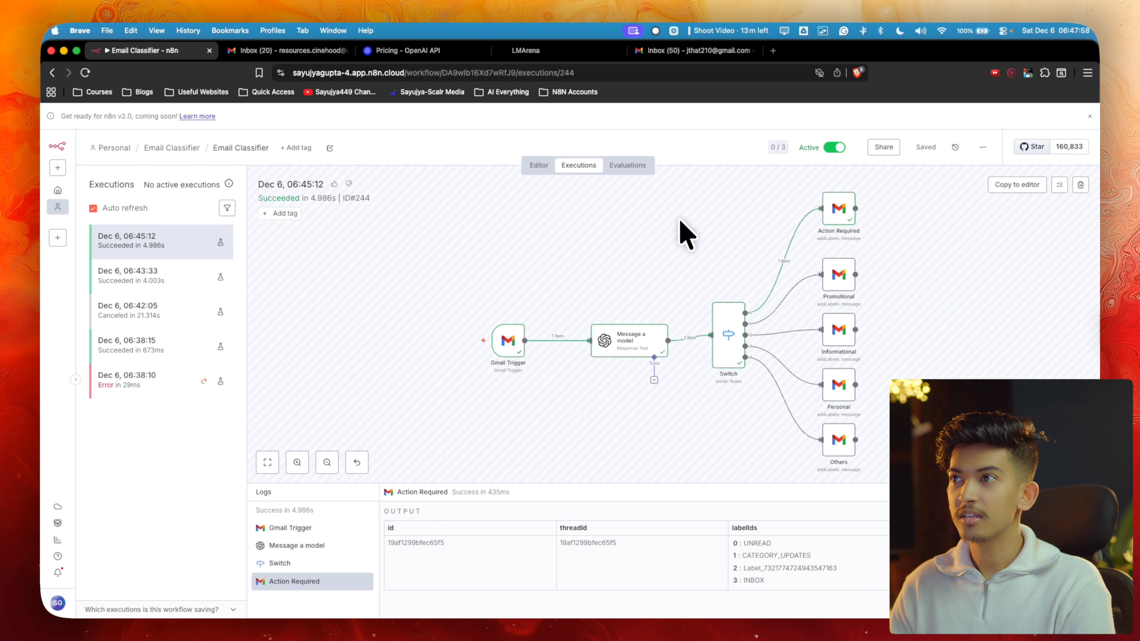
pyautogui.scroll(-2, 624, 332)
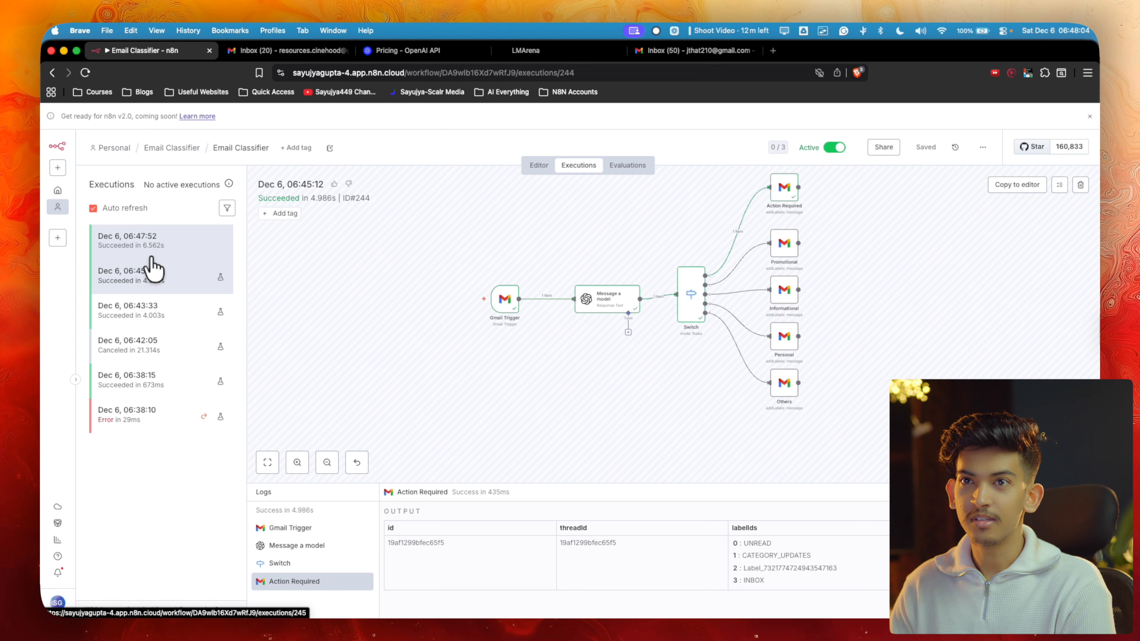
pyautogui.click(284, 51)
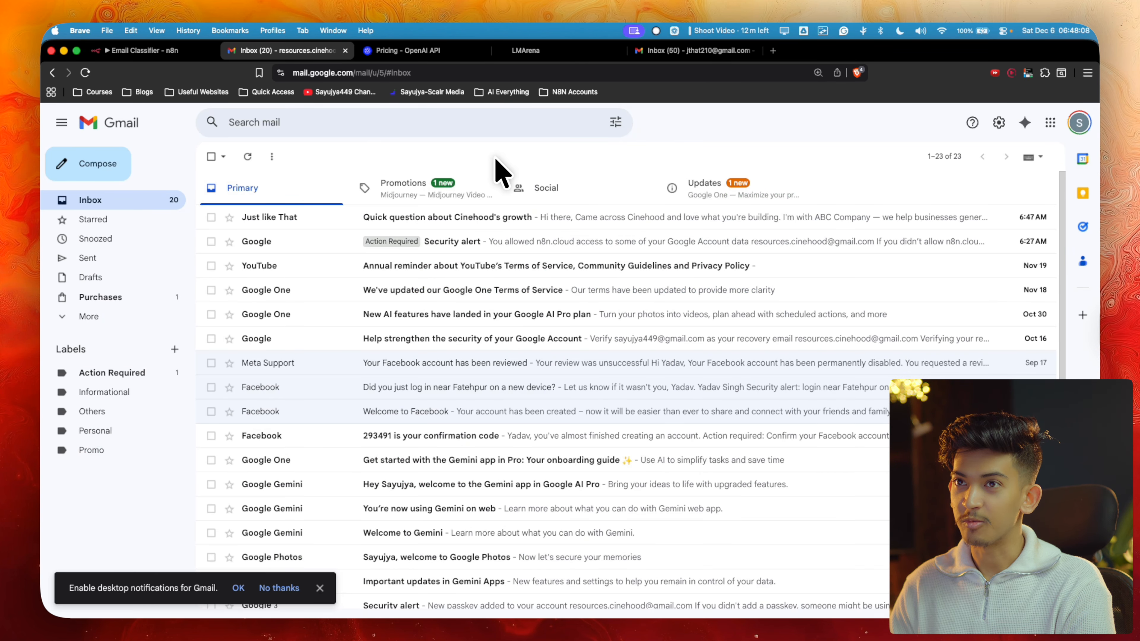
pyautogui.press('super+r')
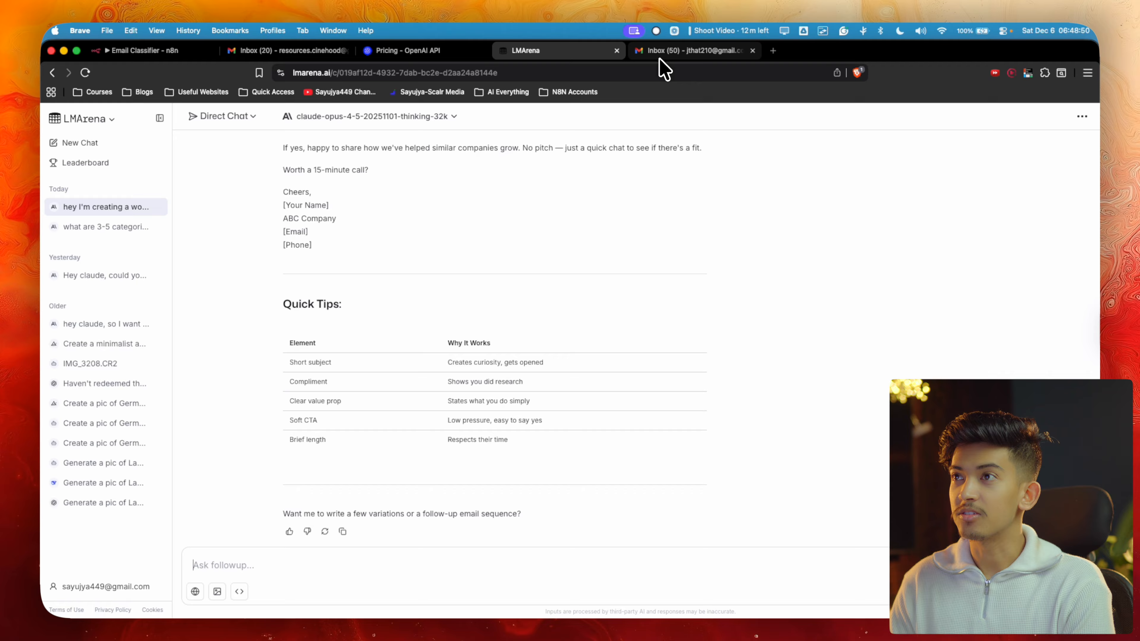
pyautogui.click(656, 57)
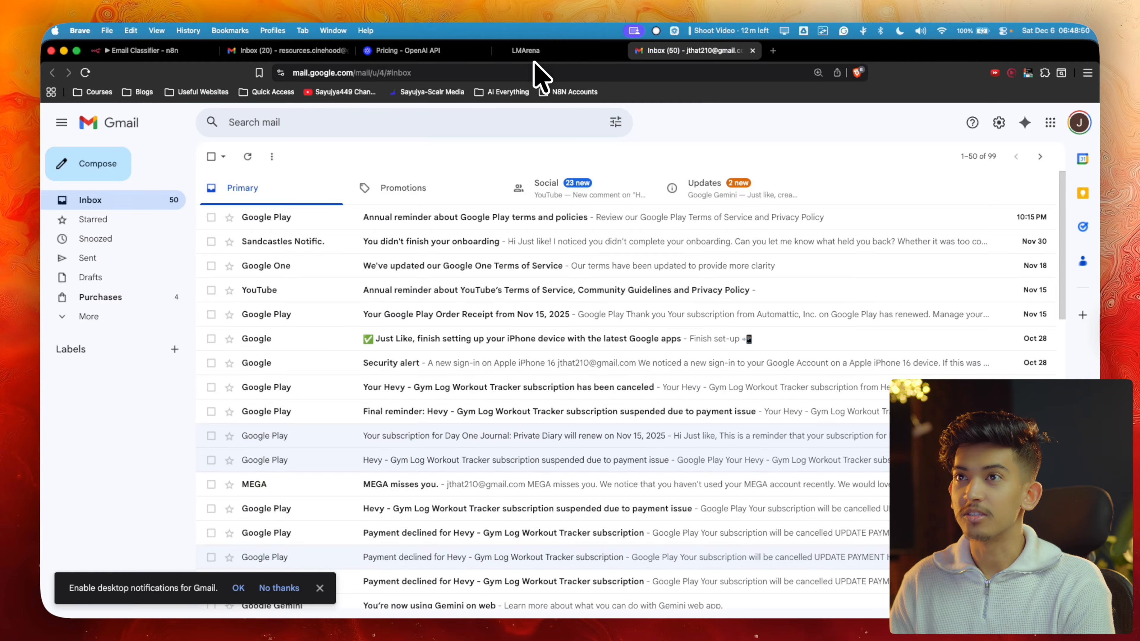
# Submit the prompt asking for a stern be-in-office-by-5pm-tomorrow email, then start a Gmail message
pyautogui.click(503, 55)
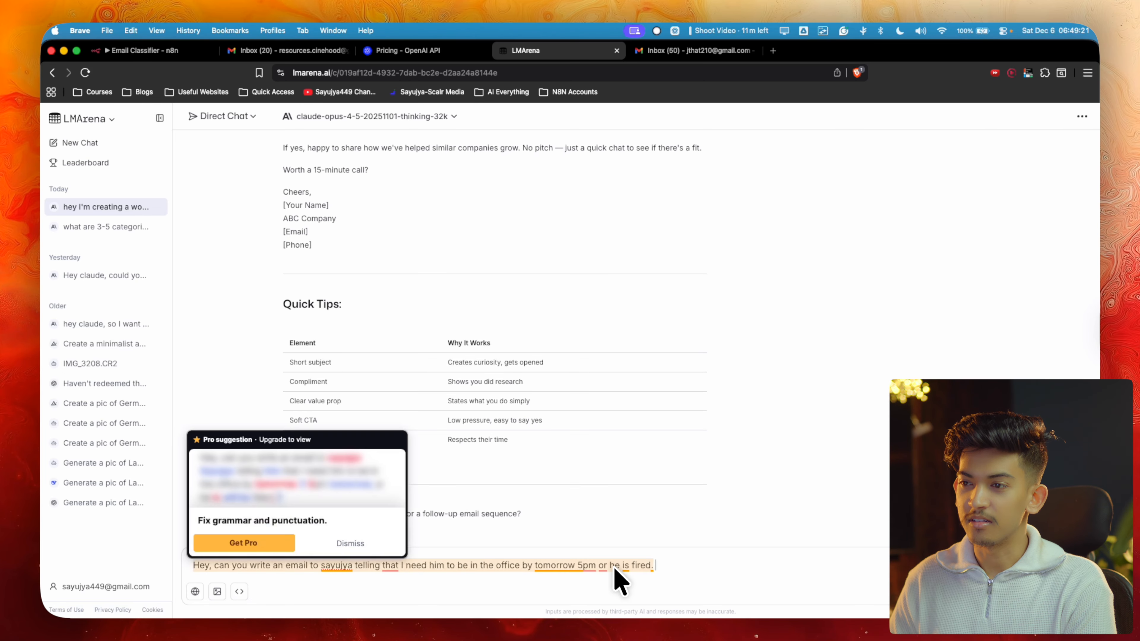
pyautogui.moveTo(656, 565); pyautogui.dragTo(166, 576)
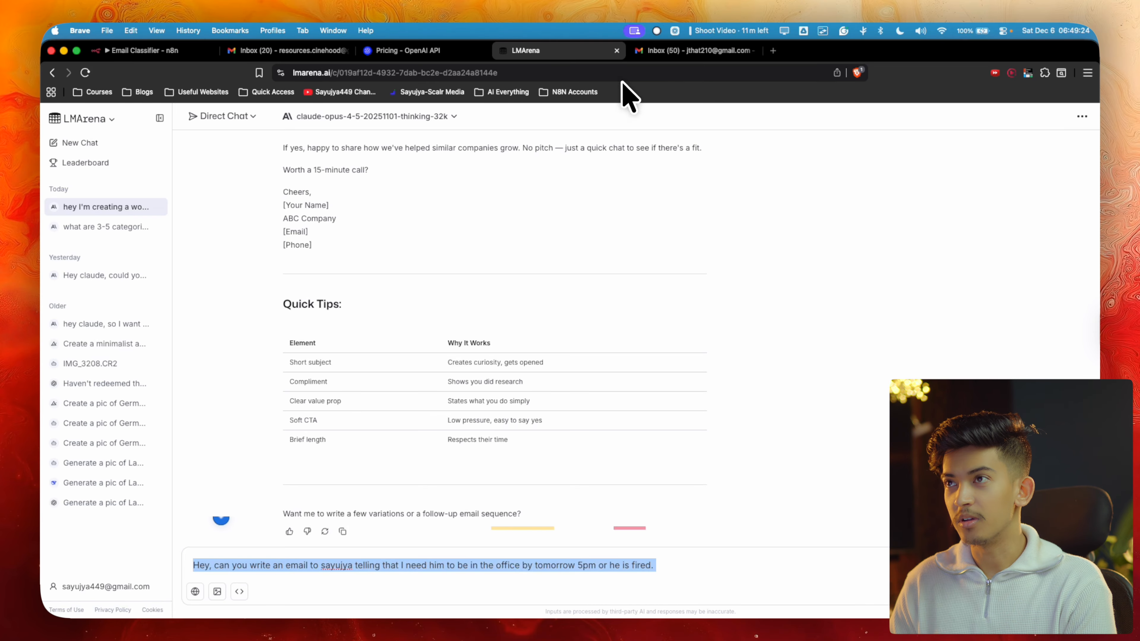
pyautogui.hotkey('ctrl', 'Tab')
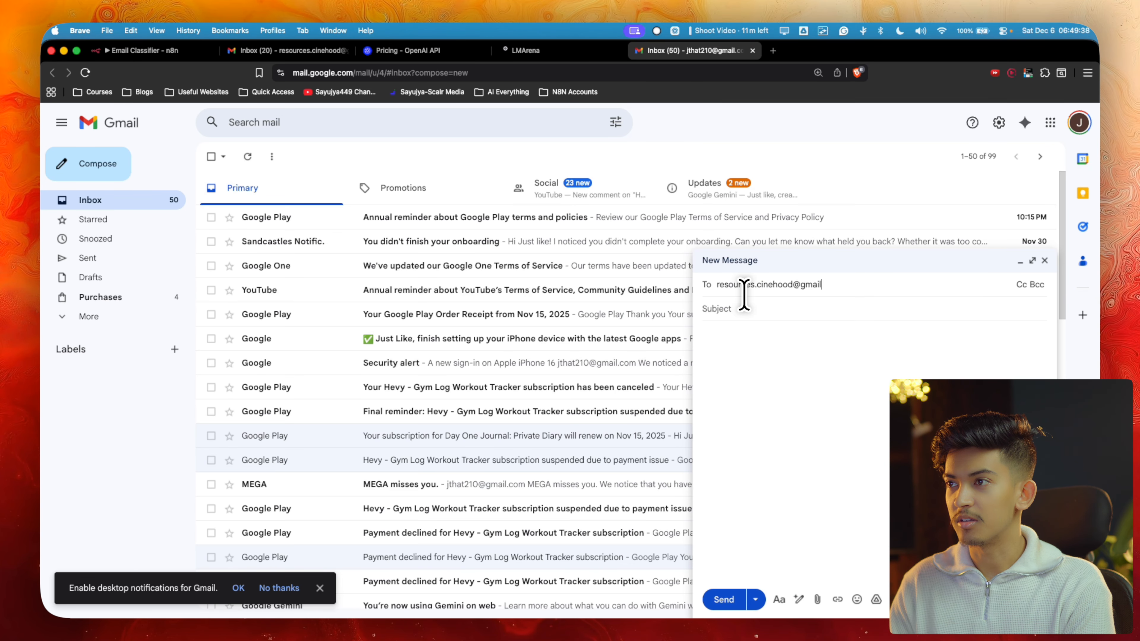
# Address the message to the test inbox with subject 'You're gonna be fired mate' and copy the AI email
pyautogui.click(727, 322)
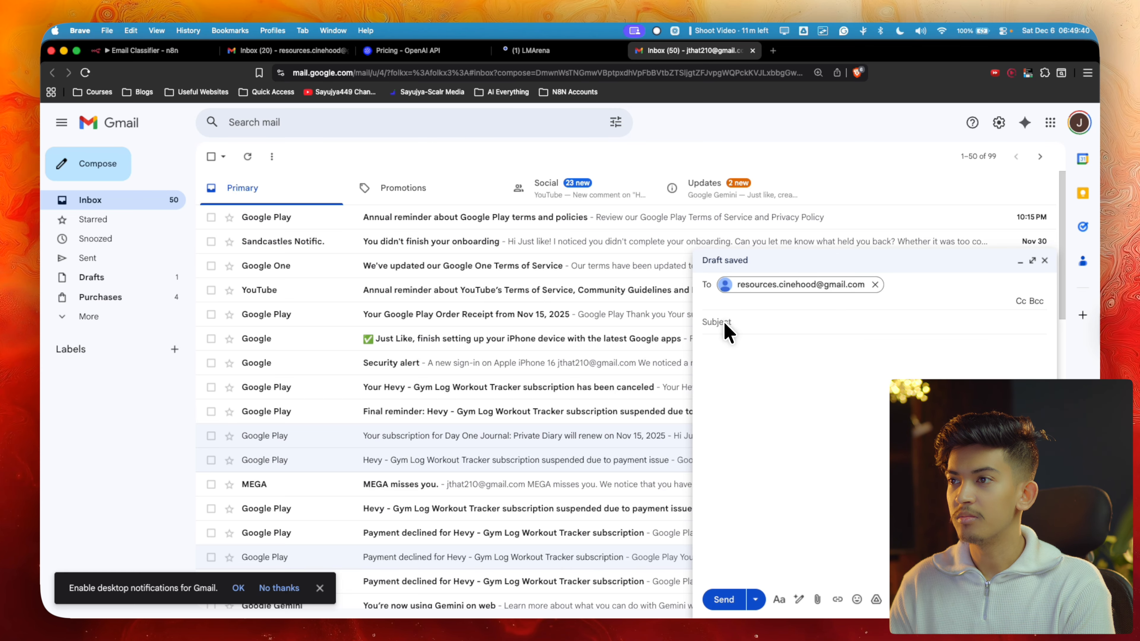
pyautogui.write("You're ")
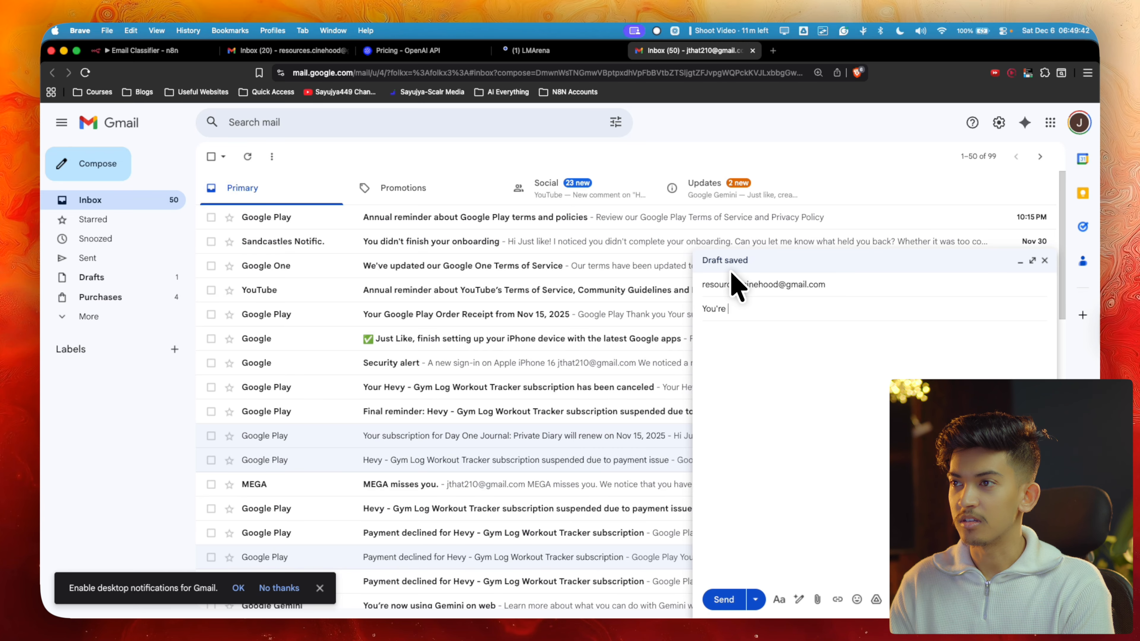
pyautogui.write('gonna be fired ')
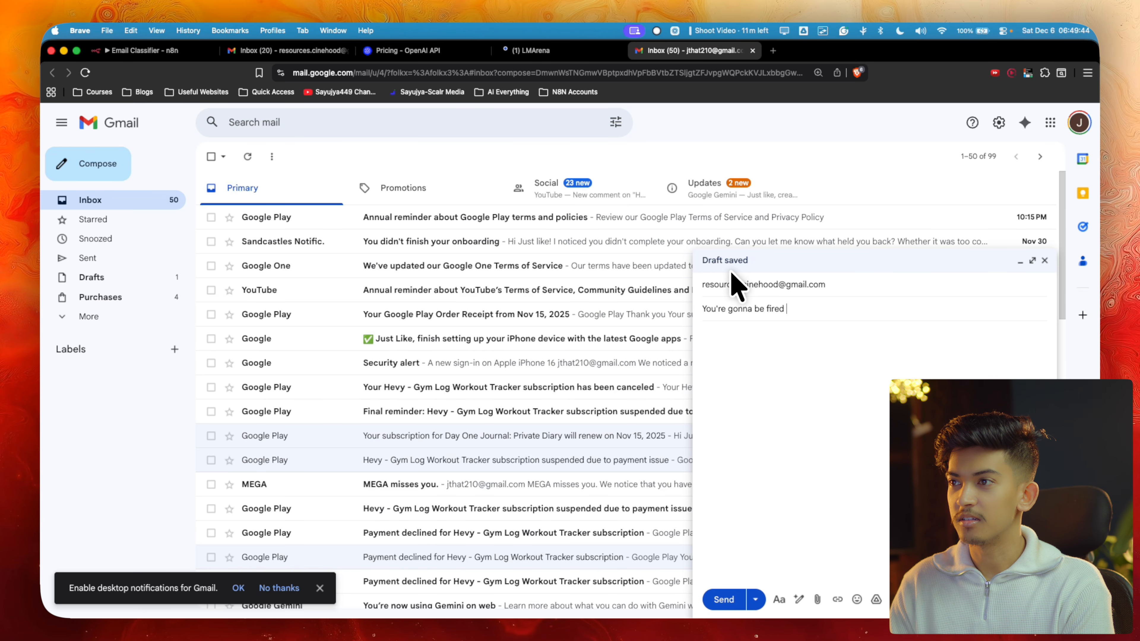
pyautogui.write('mate')
pyautogui.click(534, 50)
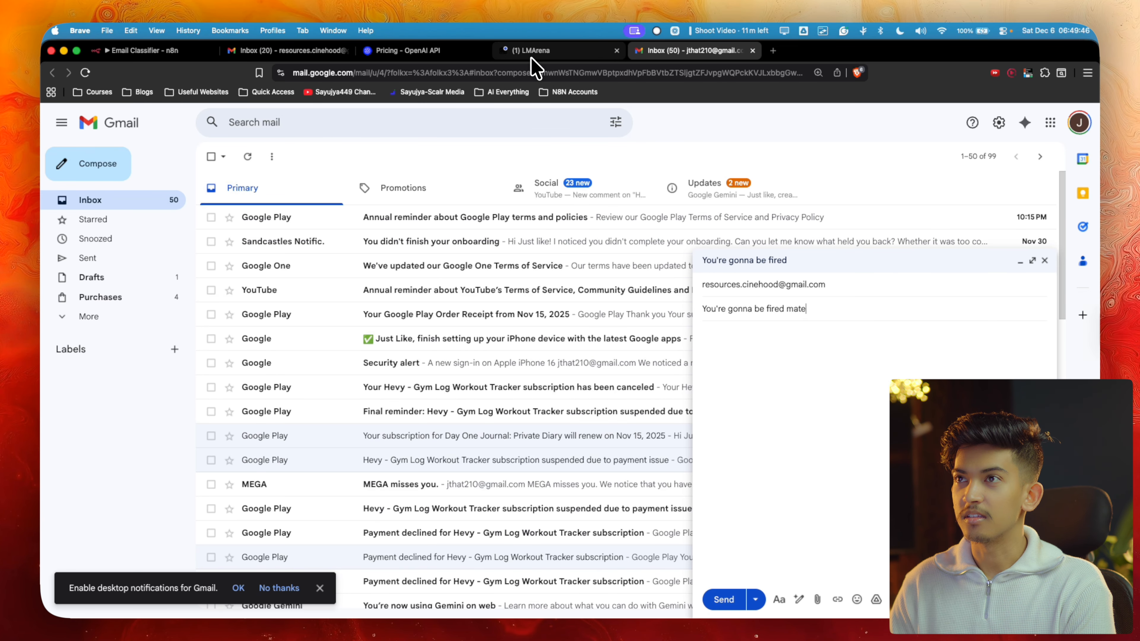
pyautogui.scroll(-10, 501, 405)
pyautogui.scroll(2, 403, 316)
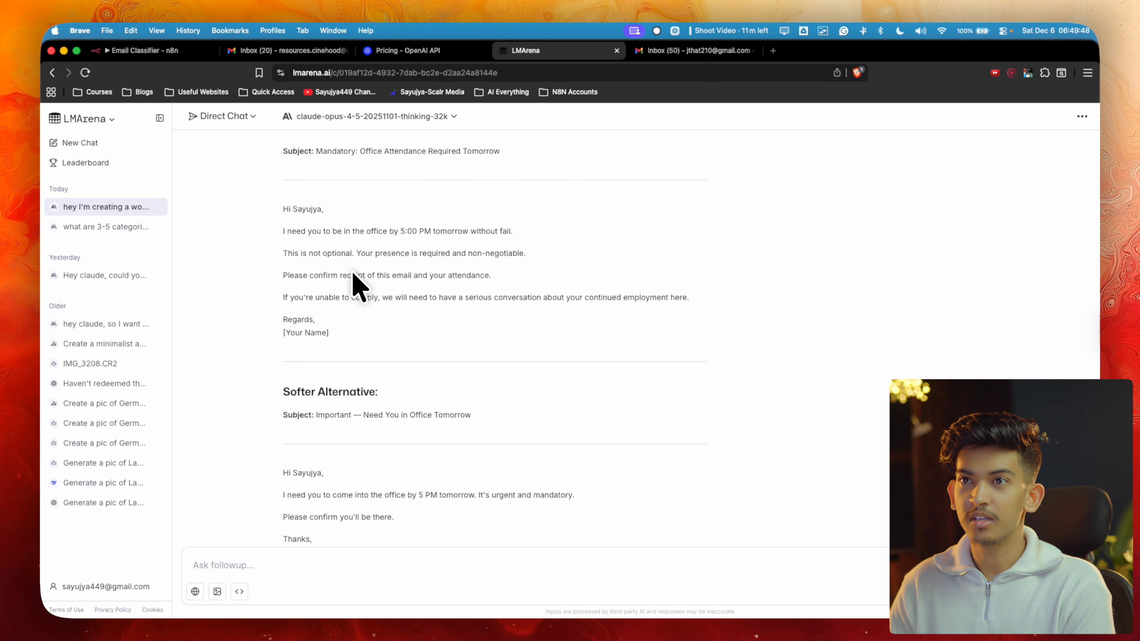
pyautogui.moveTo(276, 206); pyautogui.dragTo(361, 332)
pyautogui.press('super+c')
# Paste the attendance email into the body, sign it ABC, and send it to the classifier inbox
pyautogui.hotkey('ctrl', 'Tab')
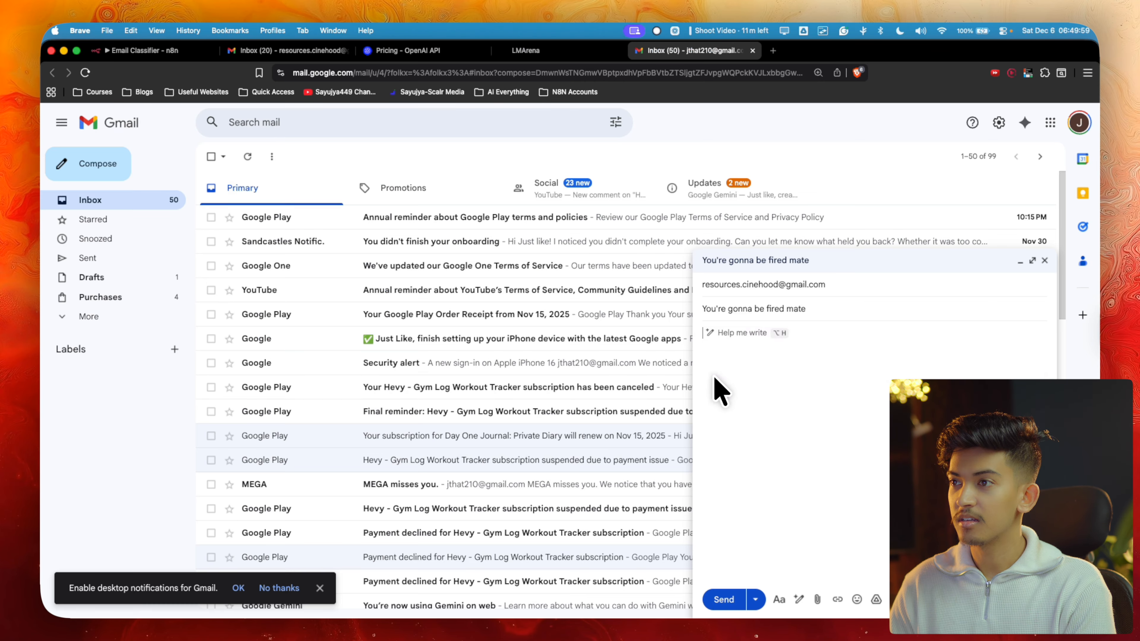
pyautogui.click(714, 385)
pyautogui.press('super+v')
pyautogui.moveTo(752, 472); pyautogui.dragTo(691, 474)
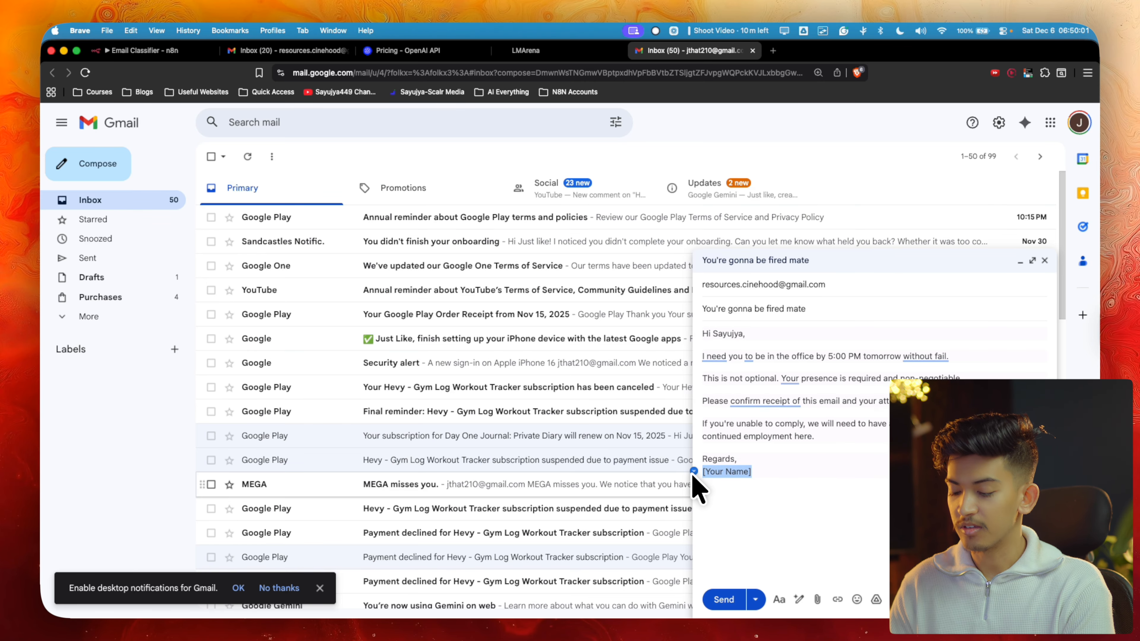
pyautogui.write('AB')
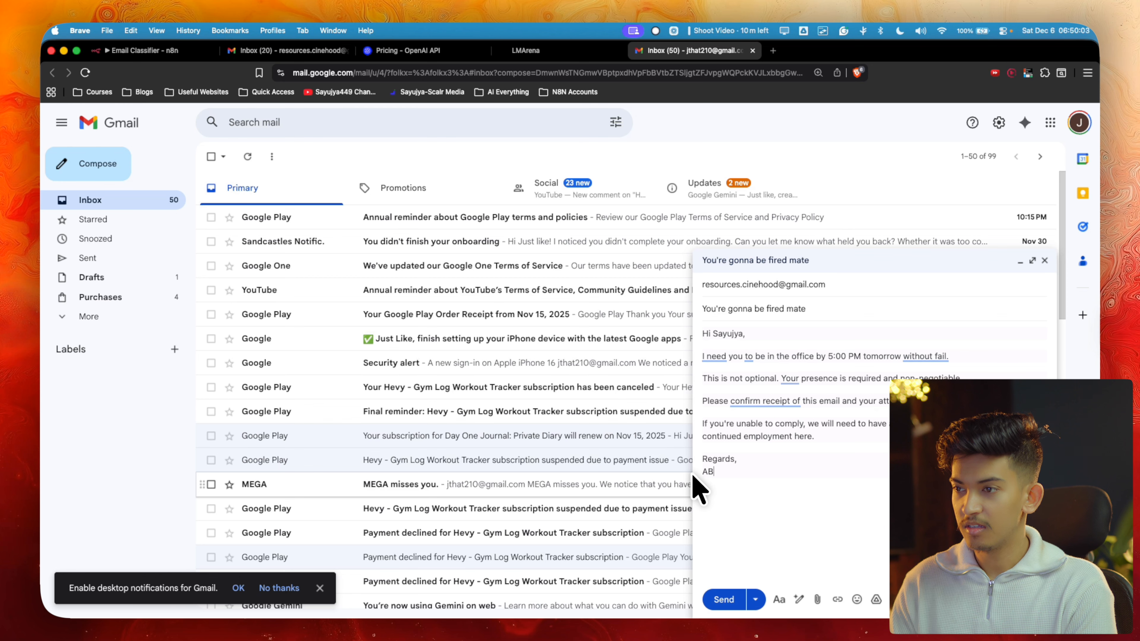
pyautogui.write('C')
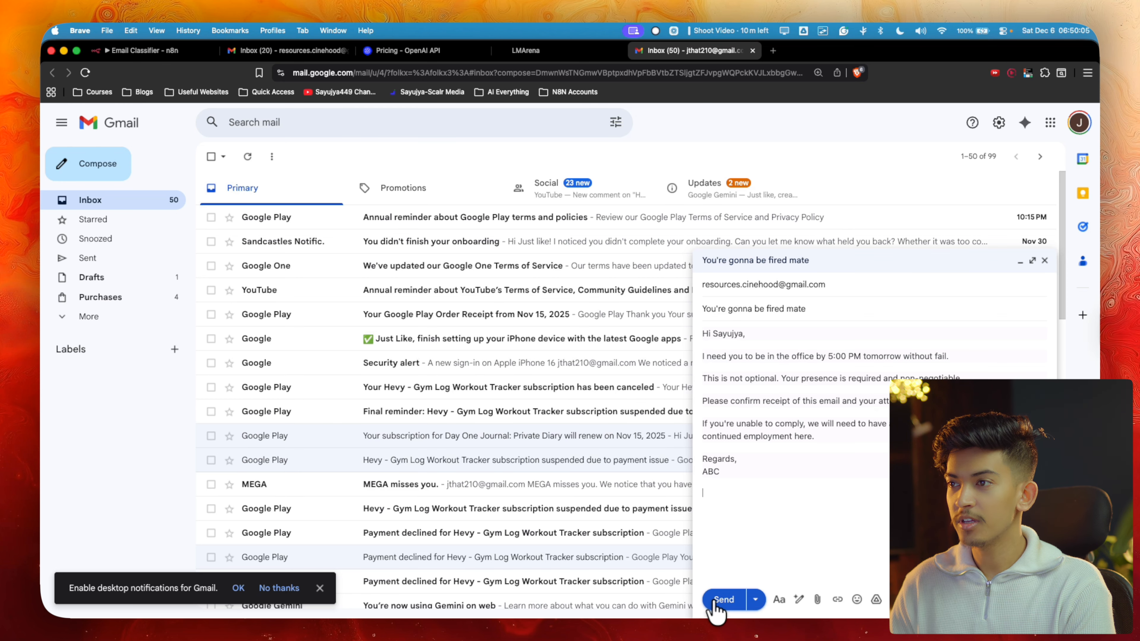
pyautogui.click(720, 601)
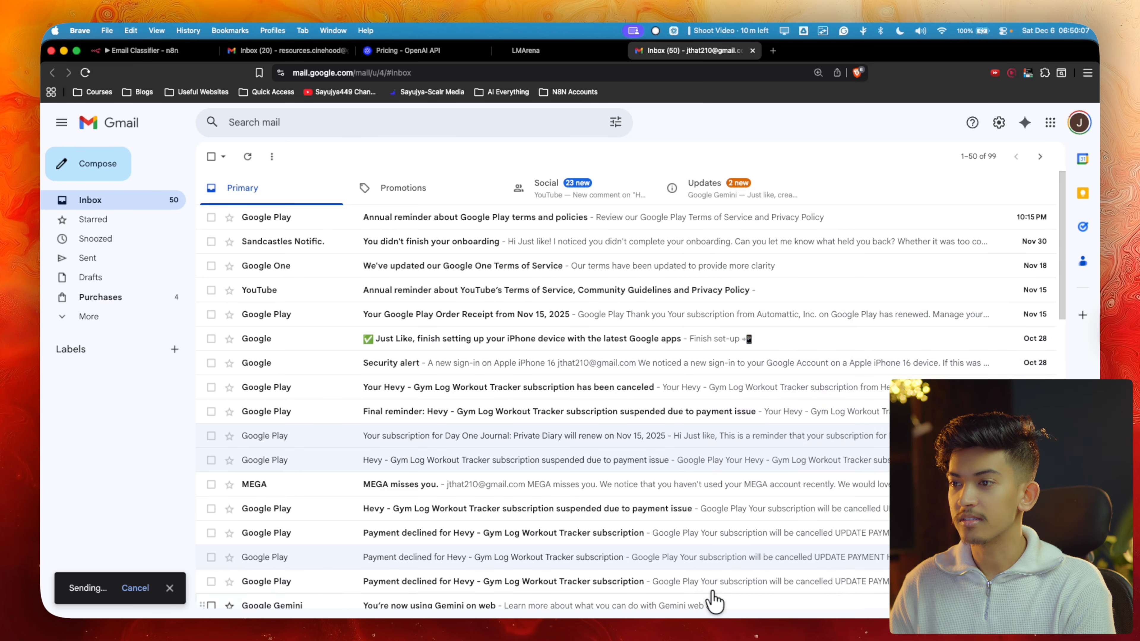
pyautogui.click(335, 50)
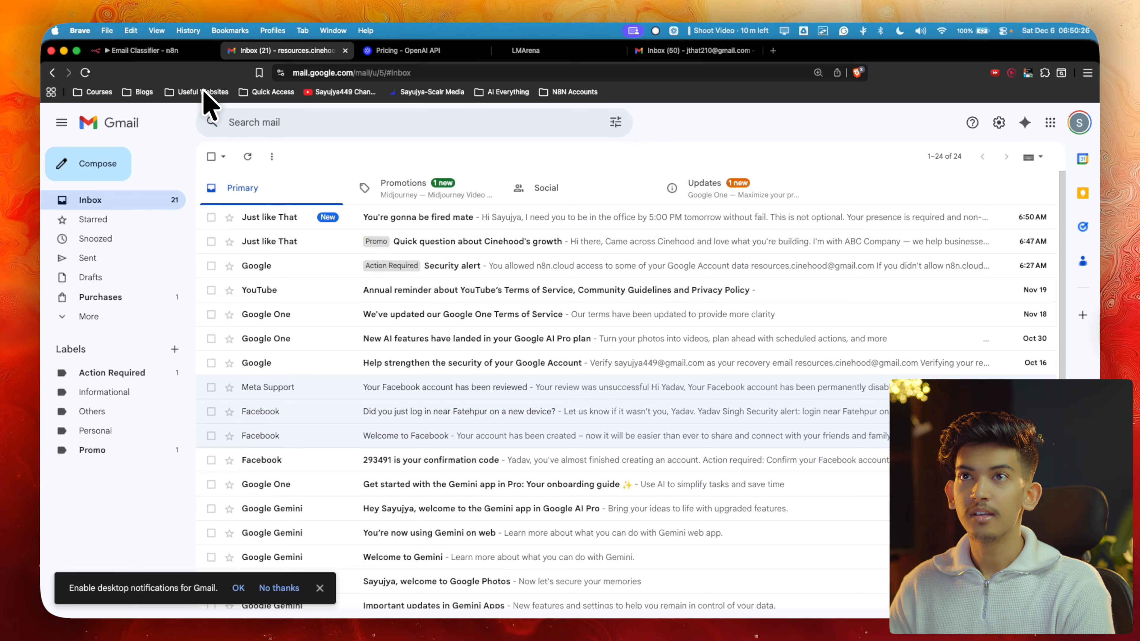
# Verify the 06:50:52 execution succeeded in 4.077s, then reload the receiving inbox to see the Action Required label
pyautogui.click(173, 51)
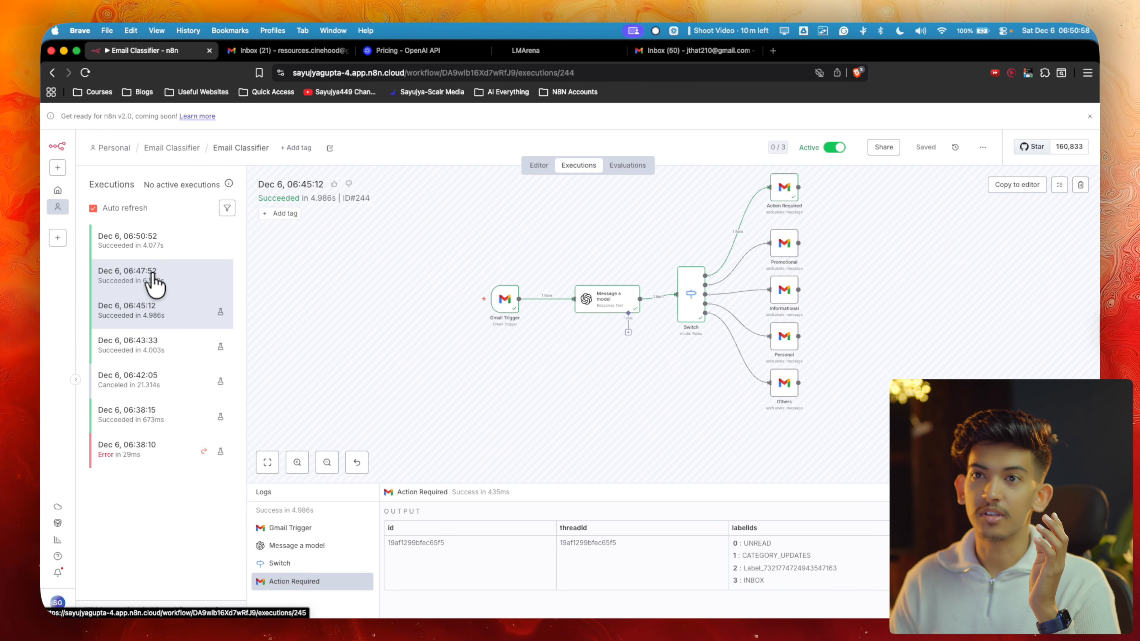
pyautogui.click(289, 52)
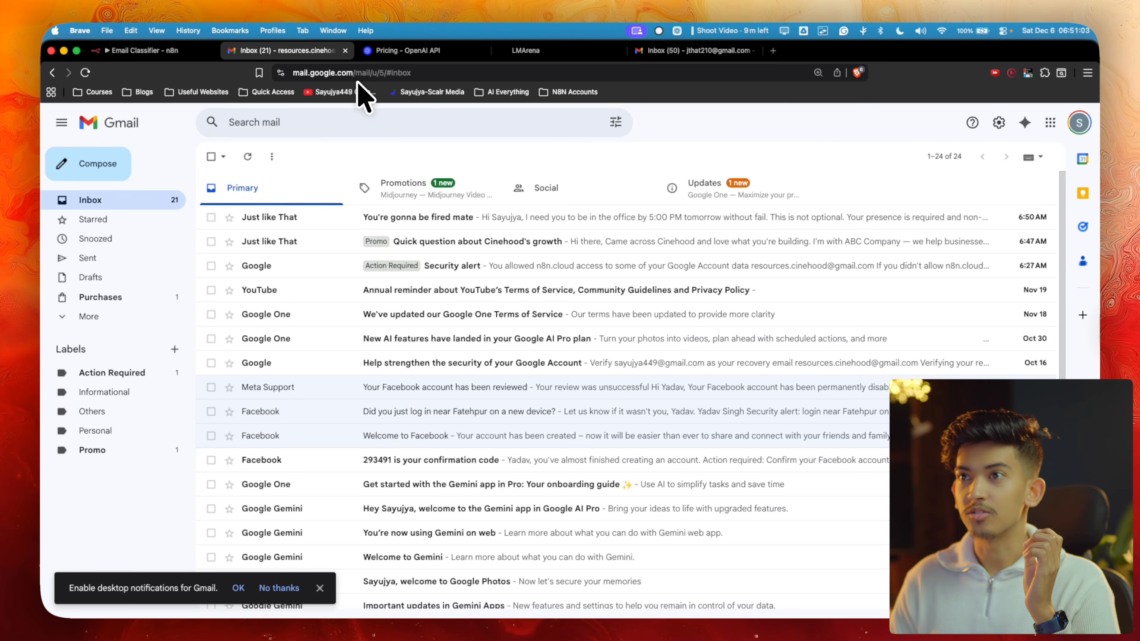
pyautogui.press('super+r')
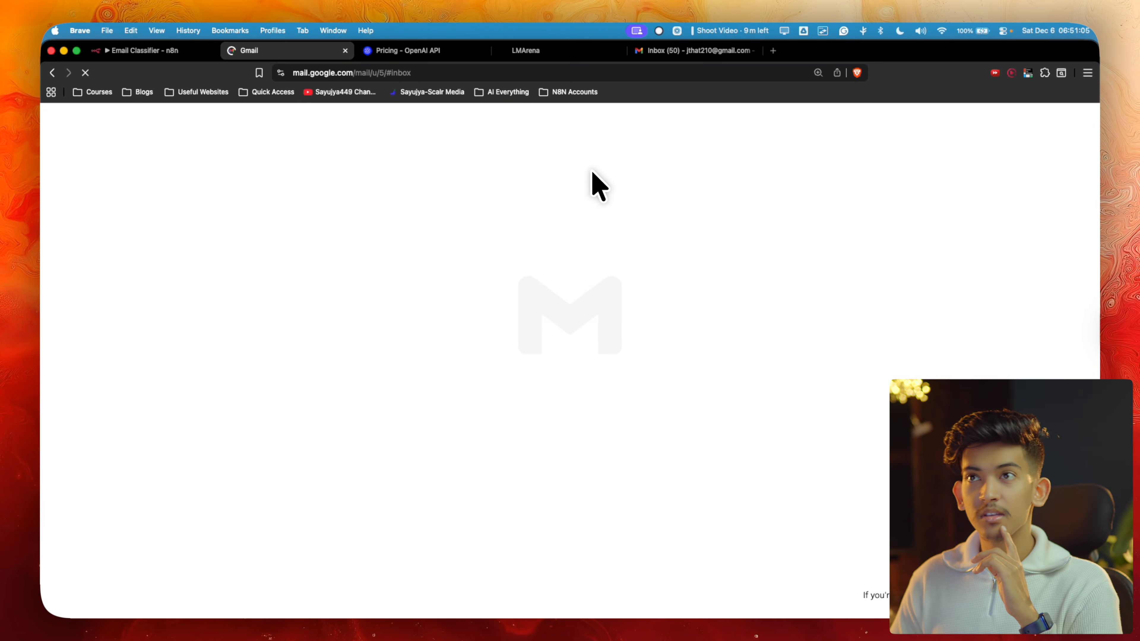